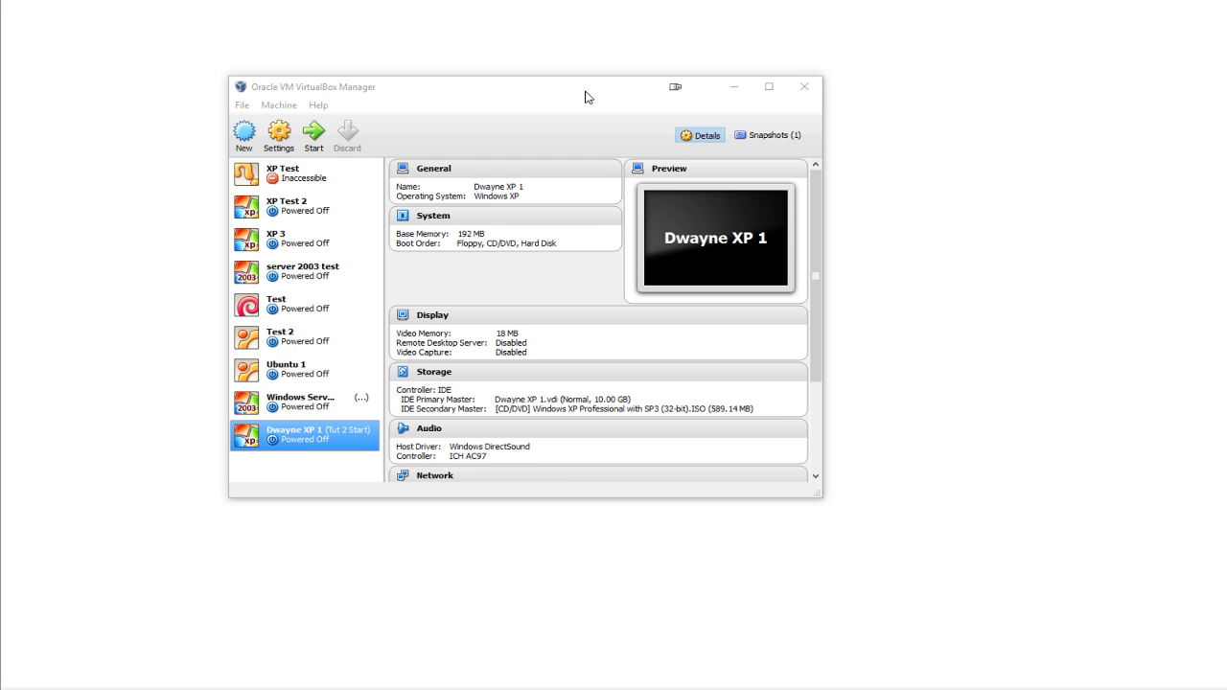
- Create a new machine named DDServer2003_16 with Microsoft Windows, version Windows 2003
{"action": "left_click_drag", "start_coordinate": [585, 90], "coordinate": [635, 96]}
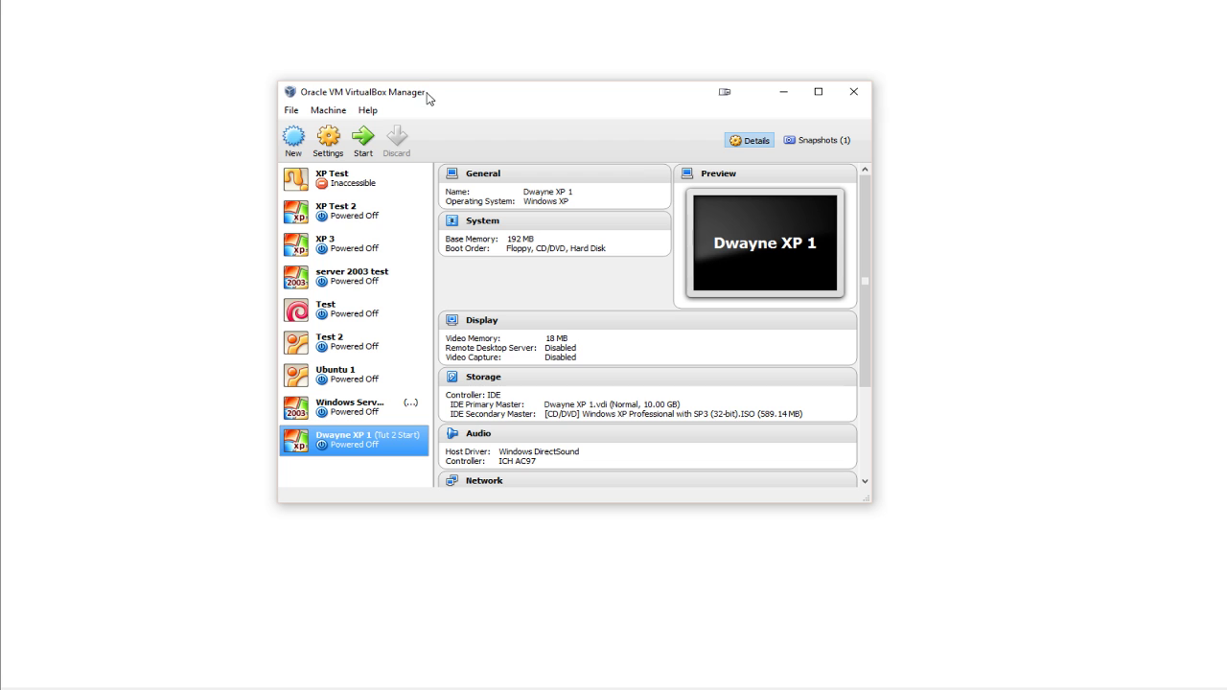
{"action": "left_click_drag", "start_coordinate": [447, 96], "coordinate": [470, 95]}
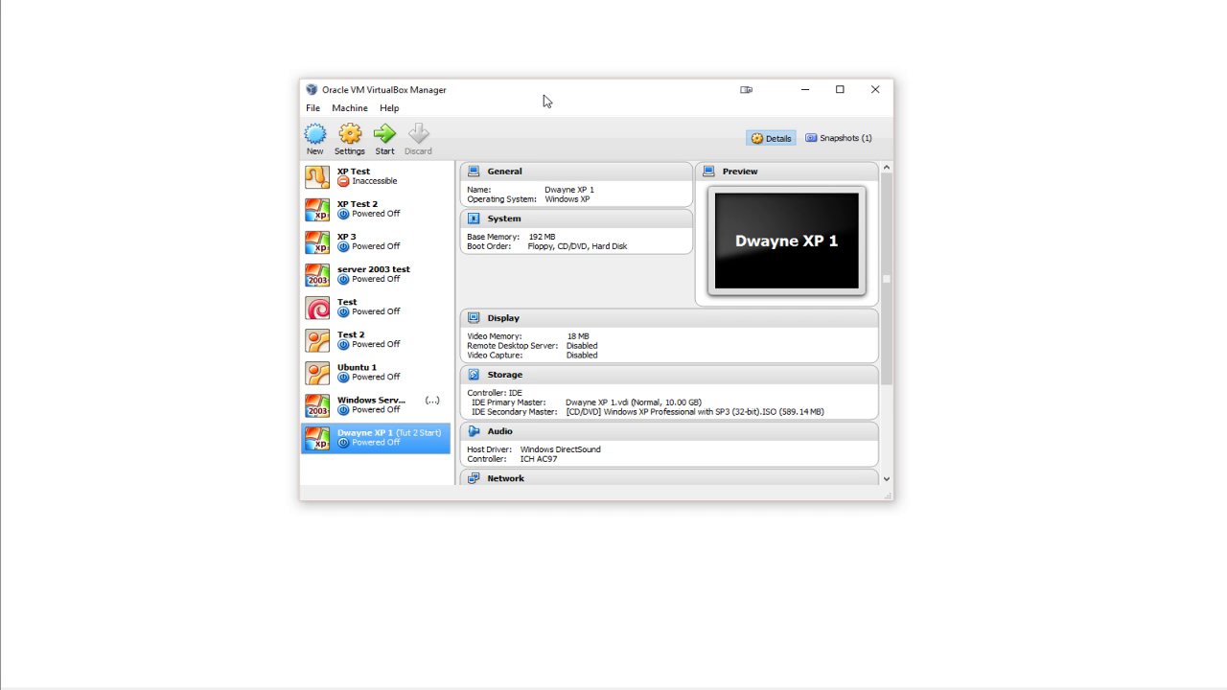
{"action": "left_click_drag", "start_coordinate": [545, 100], "coordinate": [551, 83]}
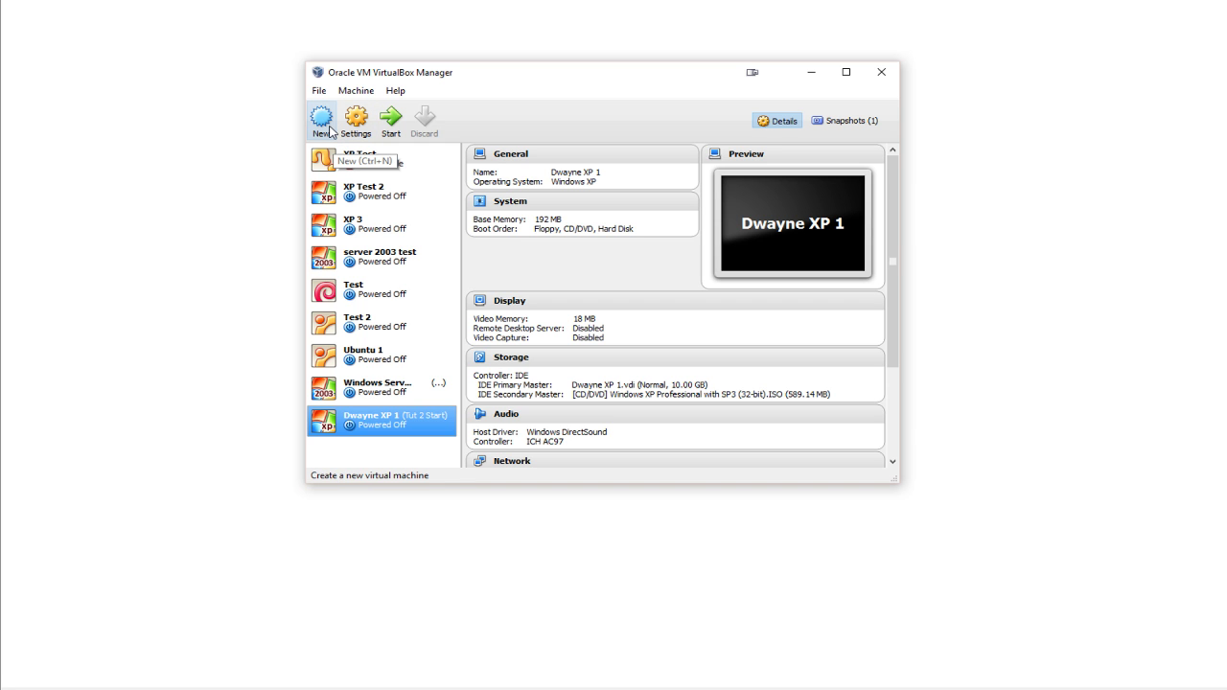
{"action": "left_click", "coordinate": [329, 130]}
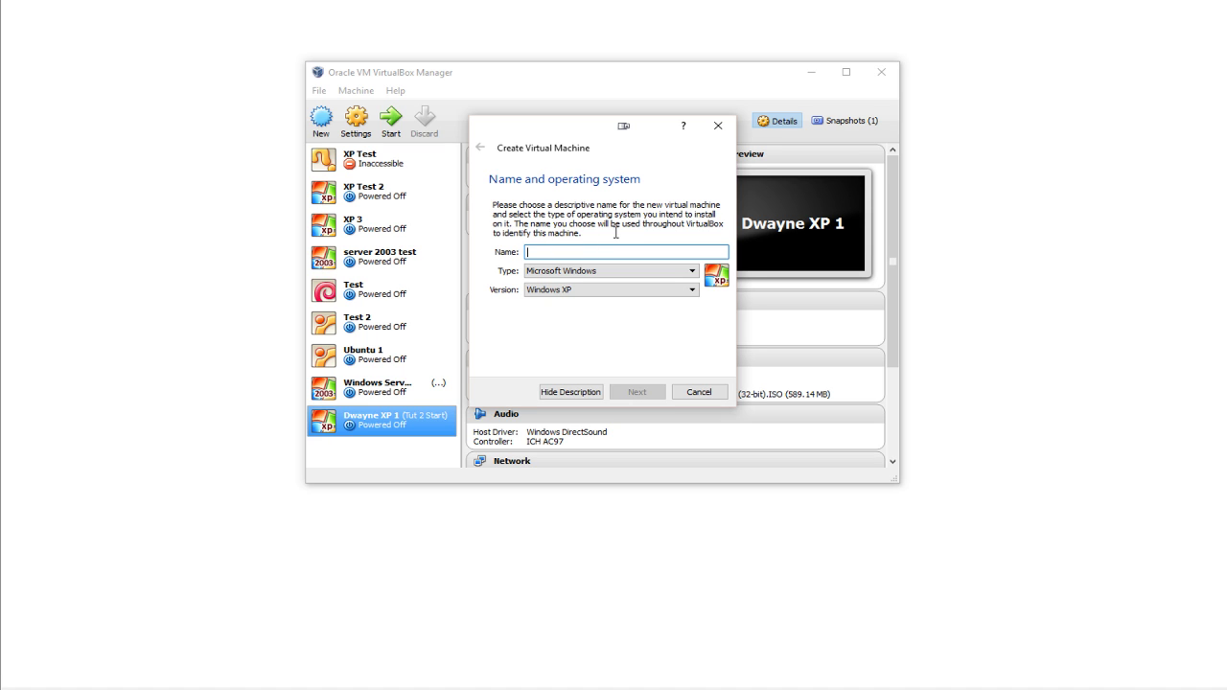
{"action": "type", "text": "Server2003"}
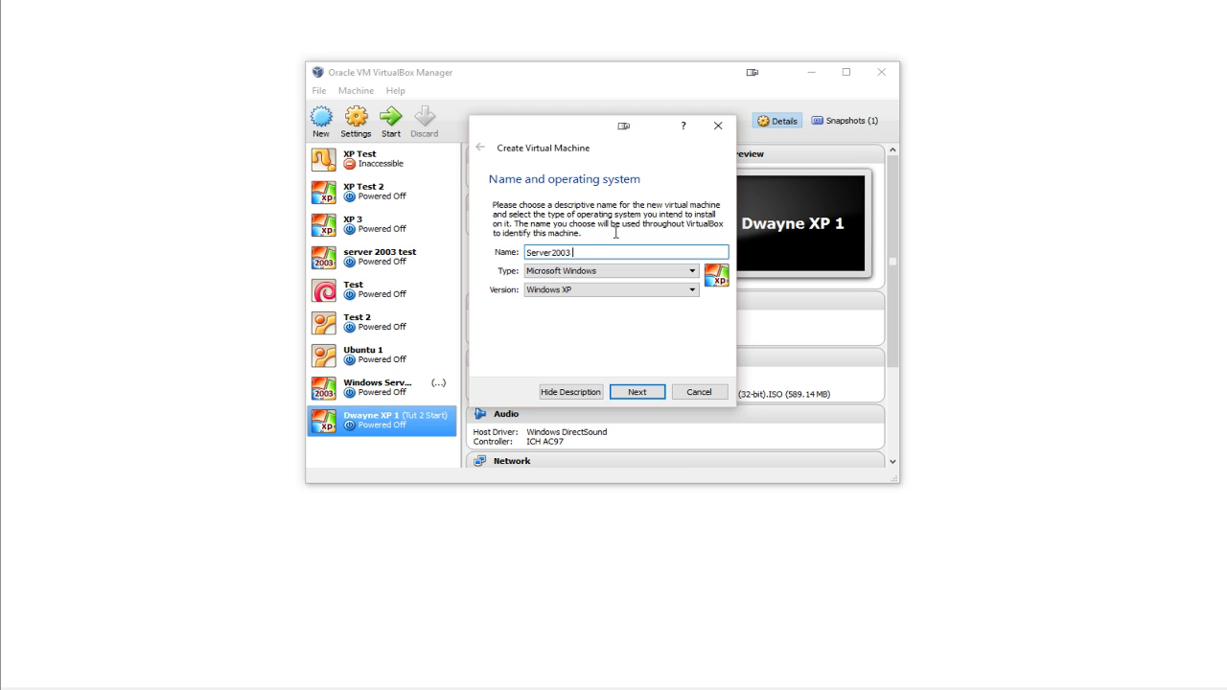
{"action": "key", "text": "BackSpace"}
{"action": "type", "text": "DD"}
{"action": "type", "text": "_16"}
{"action": "left_click_drag", "start_coordinate": [525, 253], "coordinate": [580, 252]}
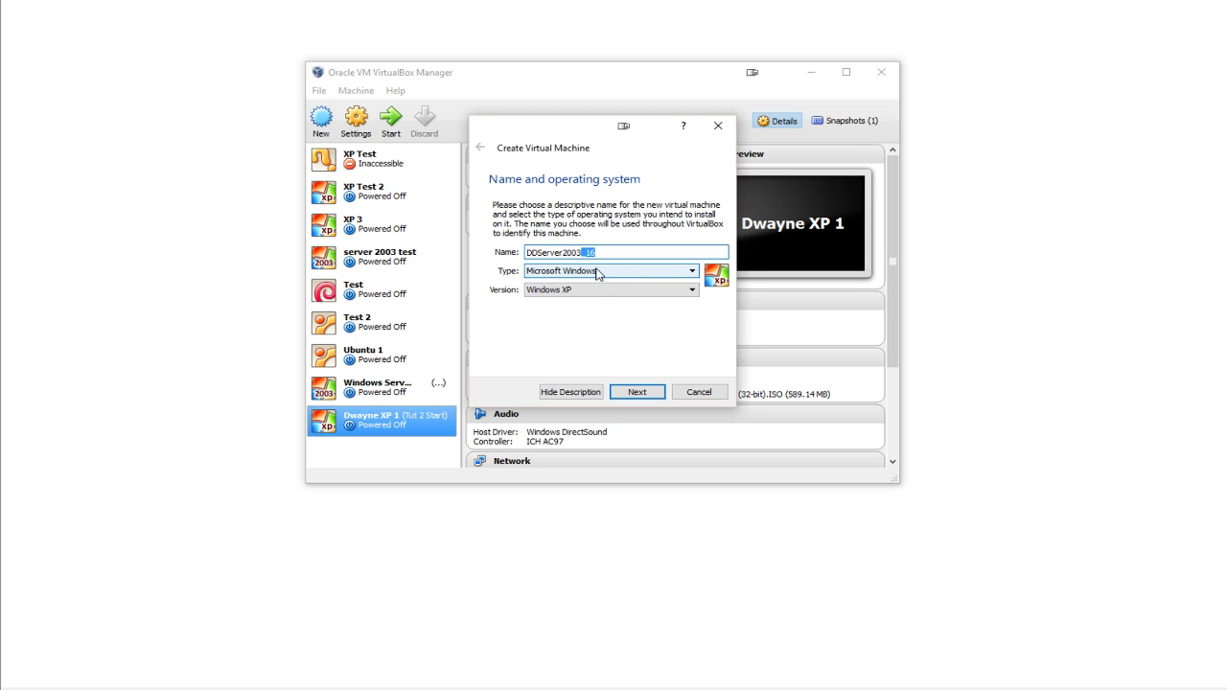
{"action": "left_click", "coordinate": [573, 295]}
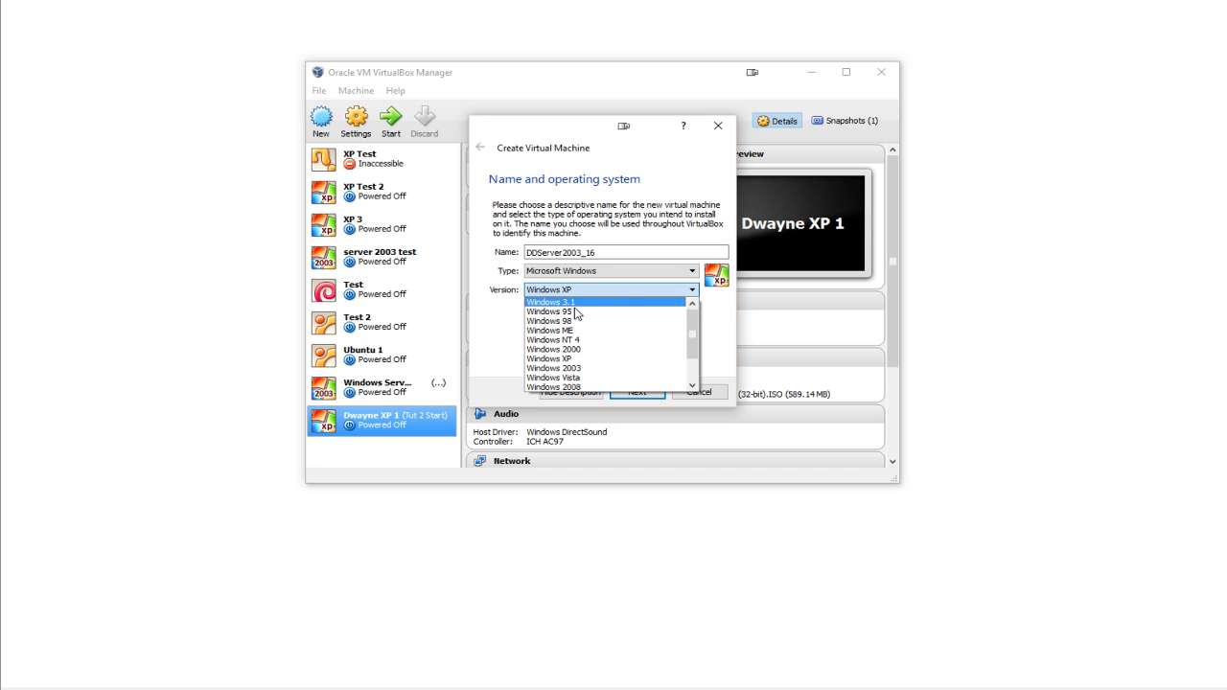
{"action": "left_click", "coordinate": [578, 360]}
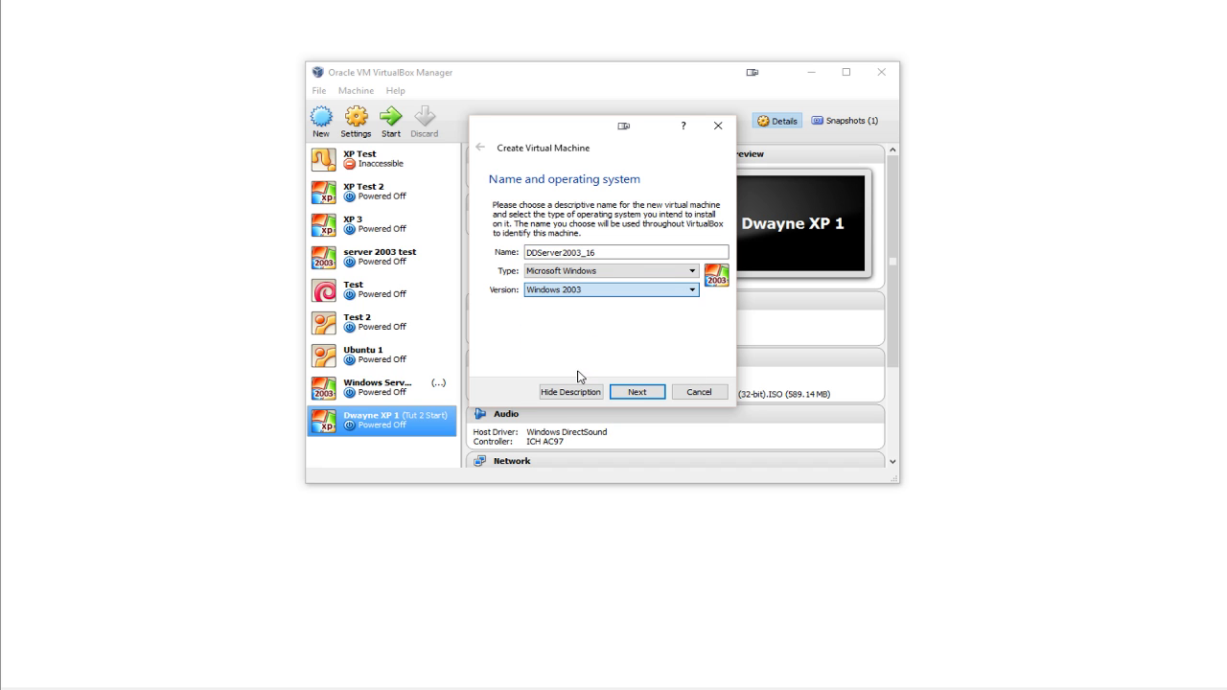
{"action": "left_click", "coordinate": [644, 394]}
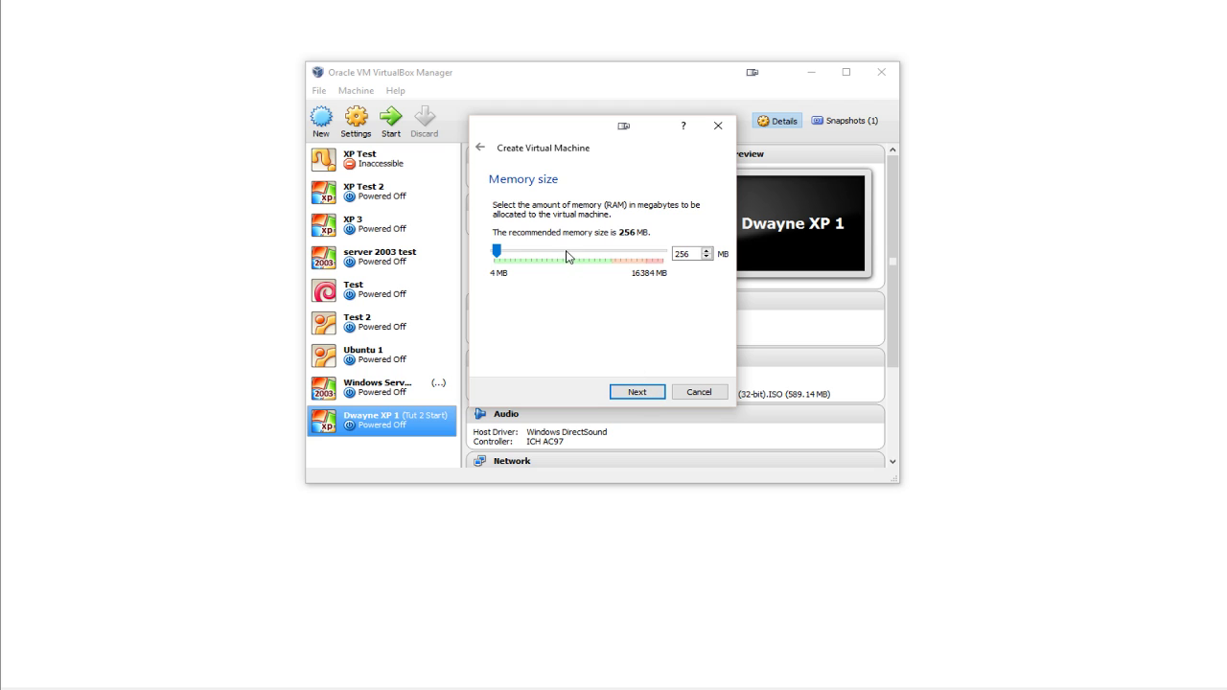
- Give the machine 512 MB of memory and choose to create a virtual hard drive now
{"action": "double_click", "coordinate": [701, 254]}
{"action": "type", "text": "512"}
{"action": "double_click", "coordinate": [694, 253]}
{"action": "left_click", "coordinate": [637, 392]}
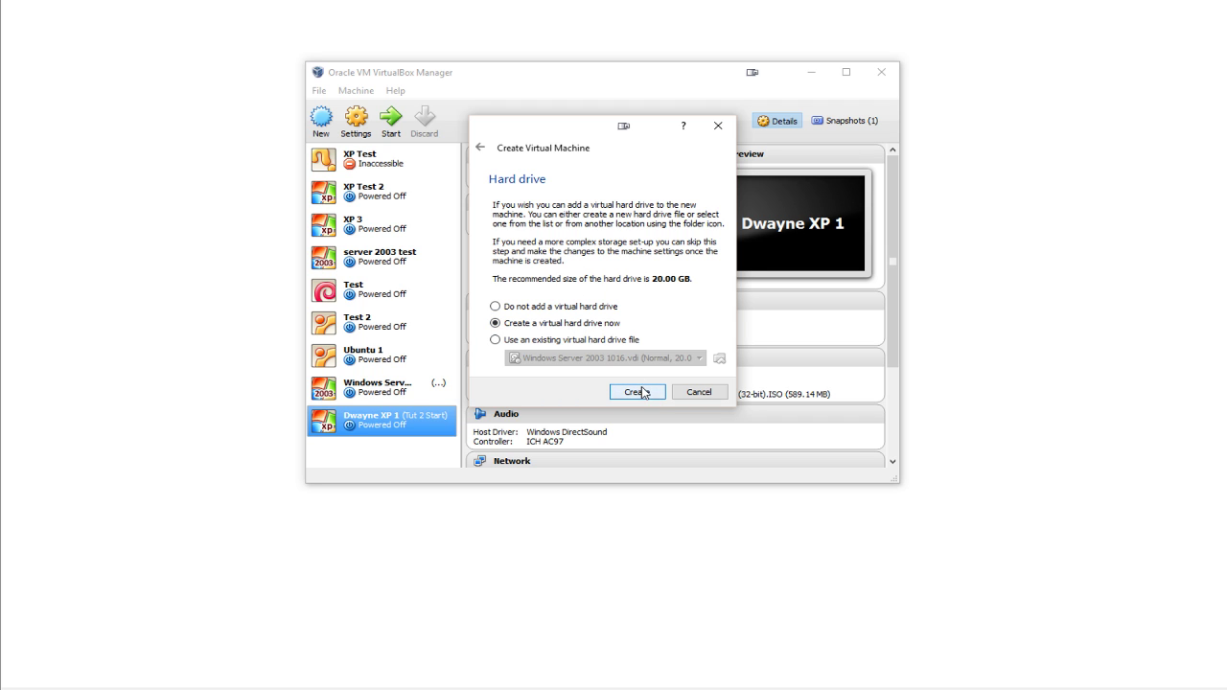
{"action": "left_click", "coordinate": [637, 397]}
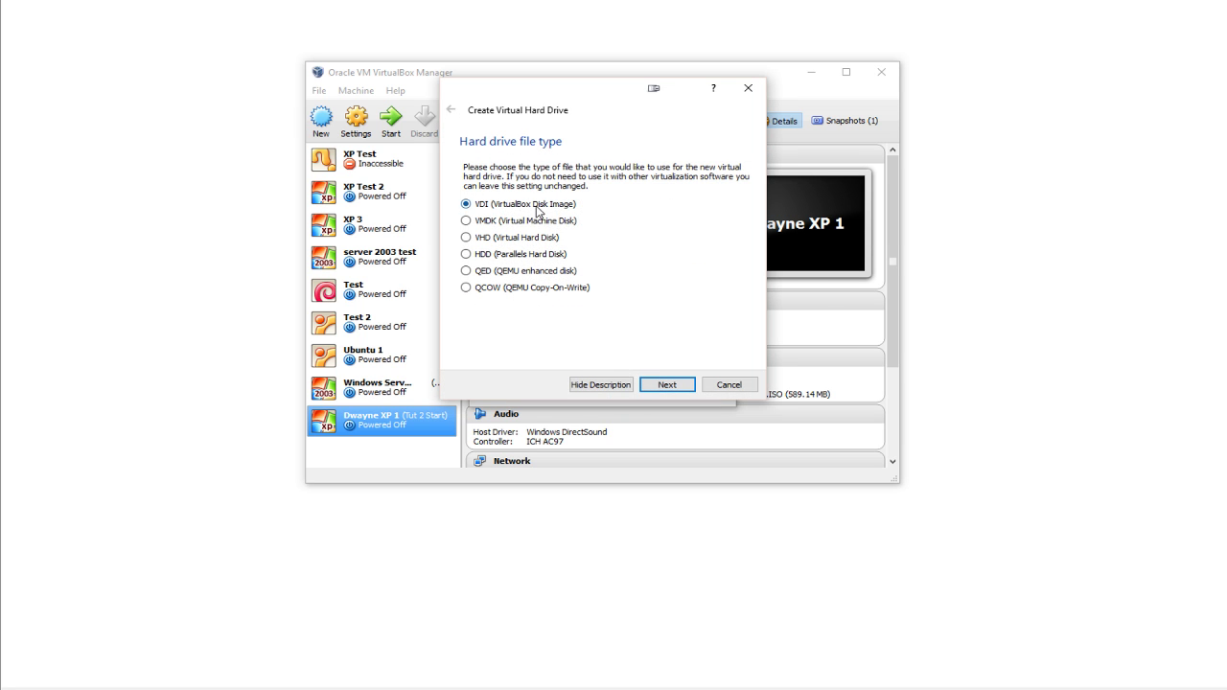
- Choose a dynamically allocated VDI disk stored under N:\Virtual Machines\
{"action": "left_click", "coordinate": [667, 386]}
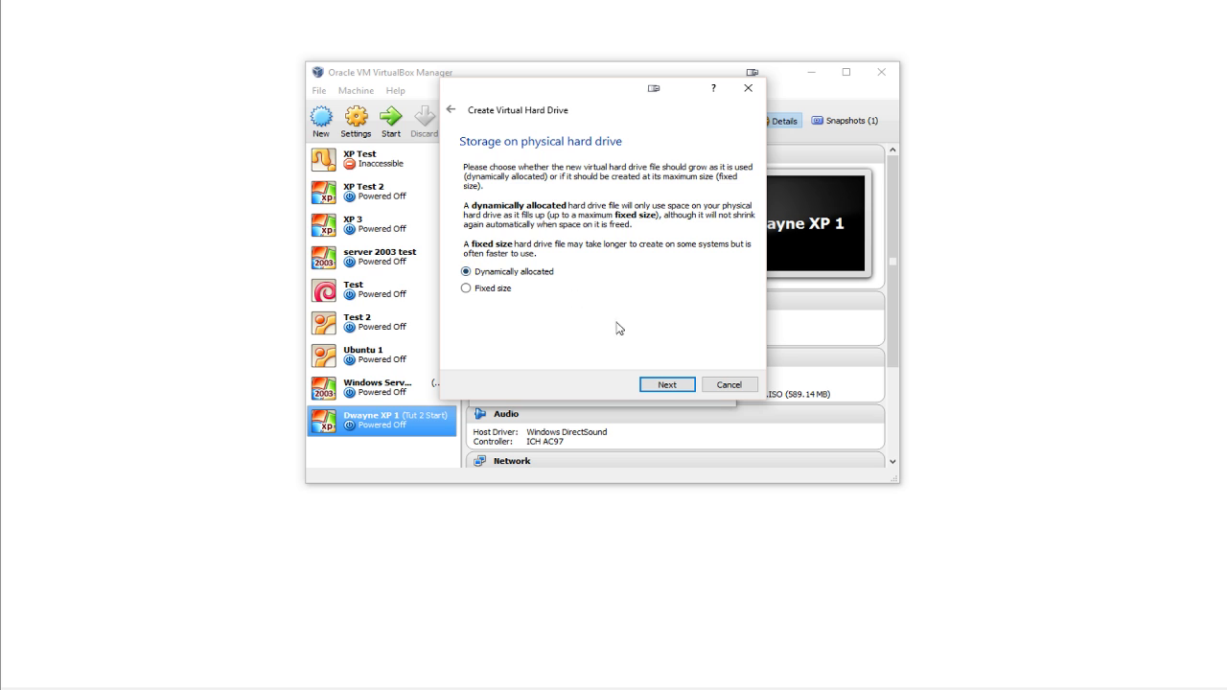
{"action": "left_click", "coordinate": [664, 385]}
{"action": "left_click", "coordinate": [561, 198]}
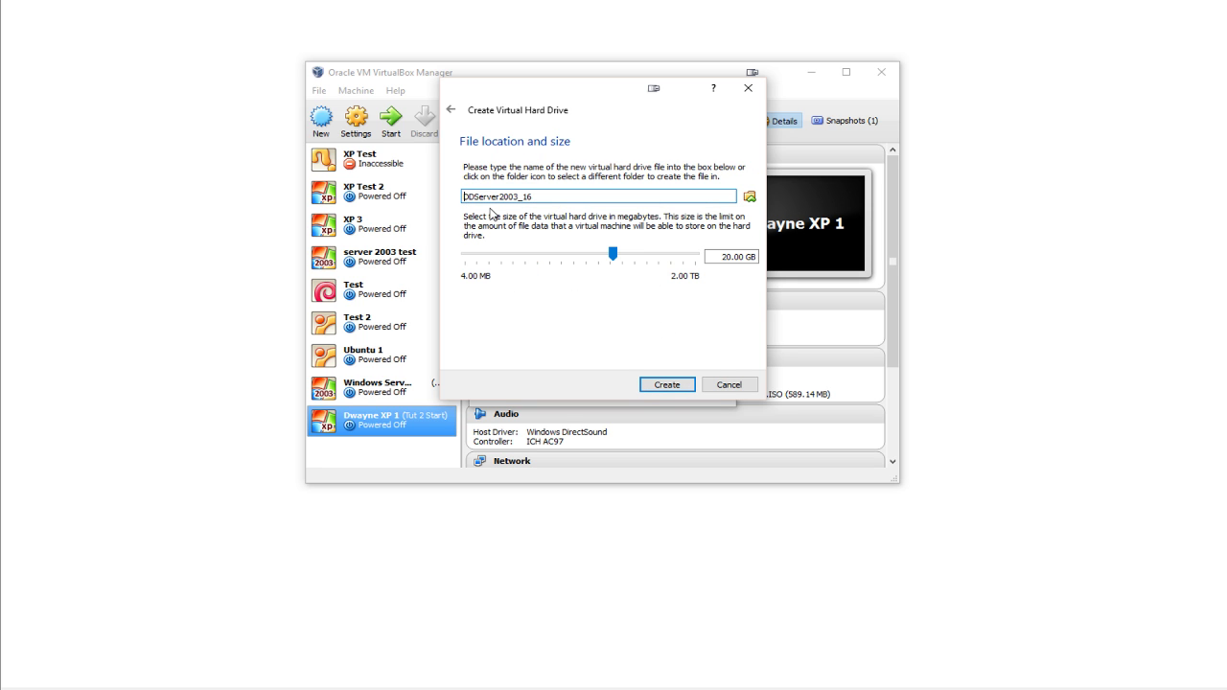
{"action": "type", "text": "N:\\Virtual Machines\\"}
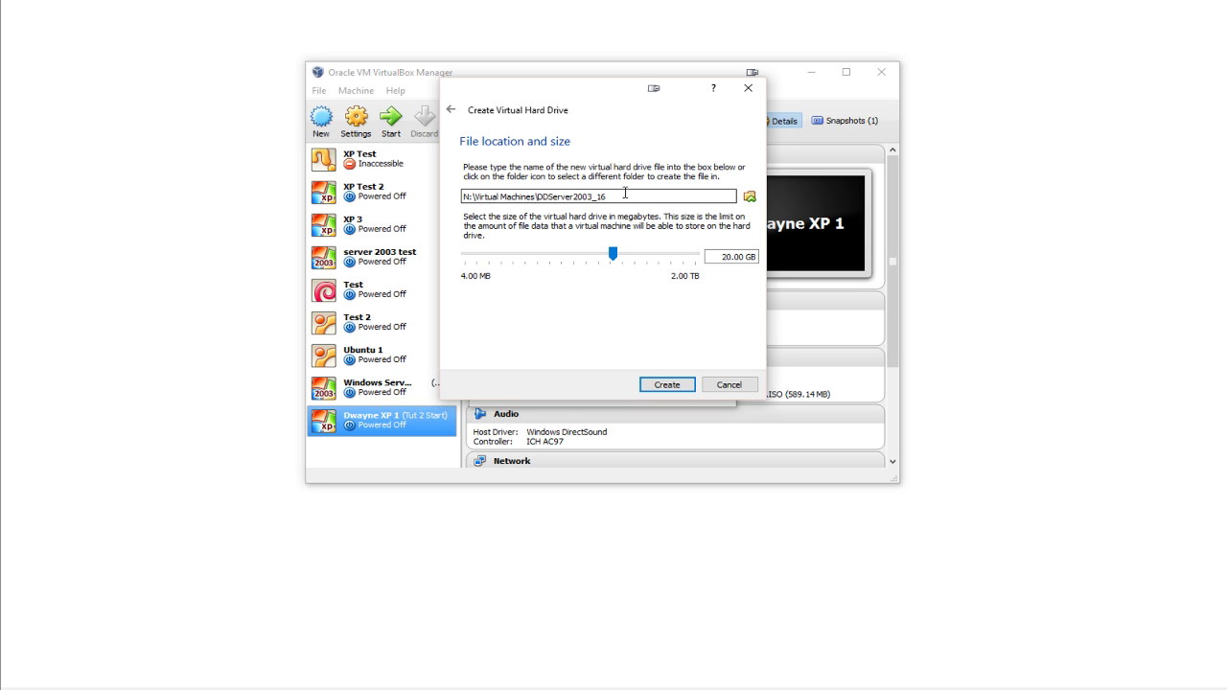
- Keep the 20.00 GB disk size and create the DDServer2003_16 disk
{"action": "left_click_drag", "start_coordinate": [606, 196], "coordinate": [448, 197]}
{"action": "left_click", "coordinate": [540, 197]}
{"action": "left_click", "coordinate": [645, 196]}
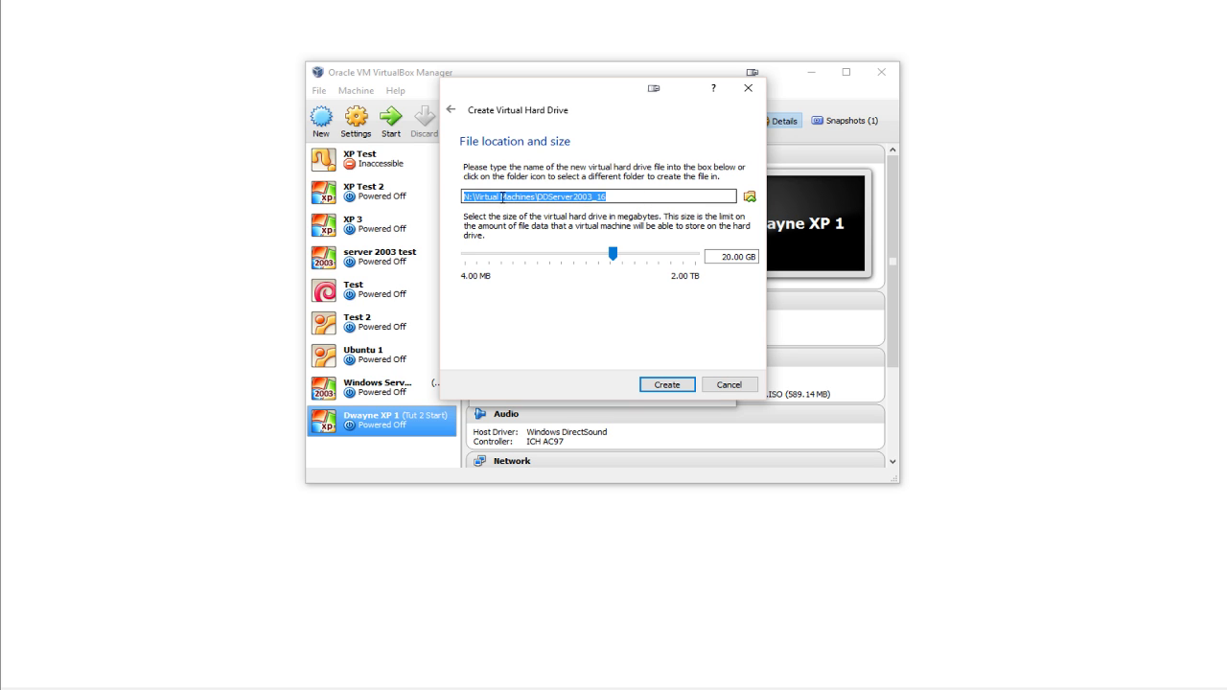
{"action": "left_click", "coordinate": [657, 196]}
{"action": "left_click_drag", "start_coordinate": [658, 197], "coordinate": [435, 187]}
{"action": "left_click", "coordinate": [653, 196]}
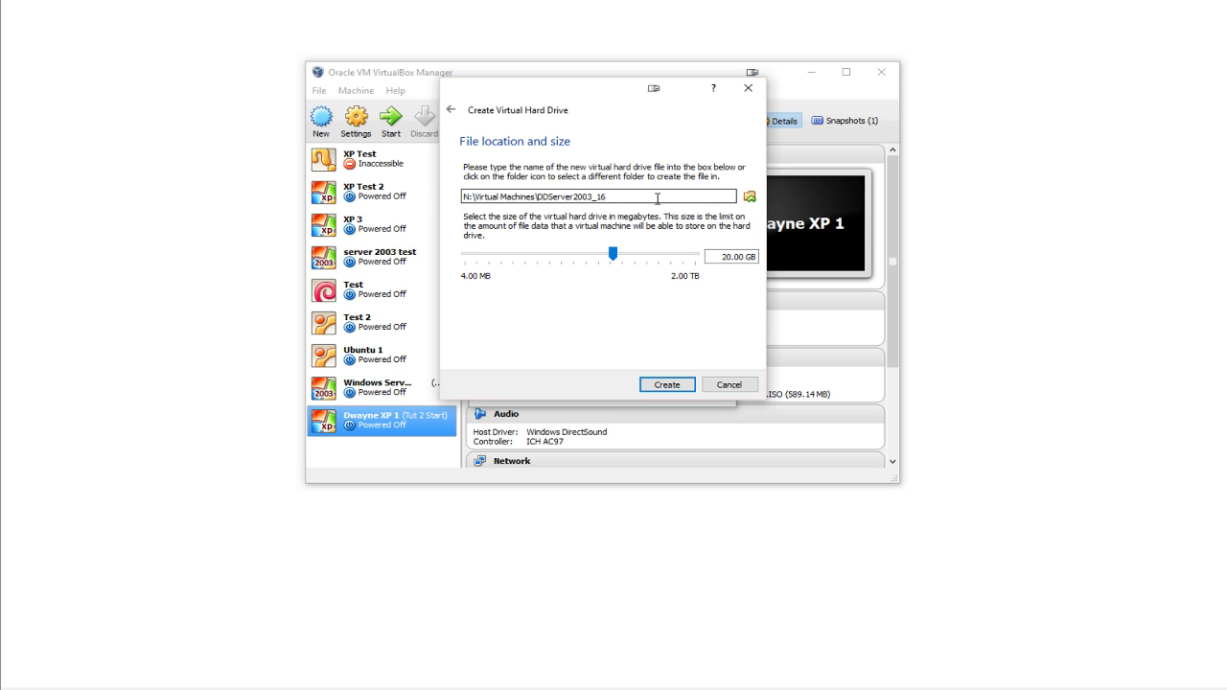
{"action": "left_click_drag", "start_coordinate": [721, 256], "coordinate": [759, 257]}
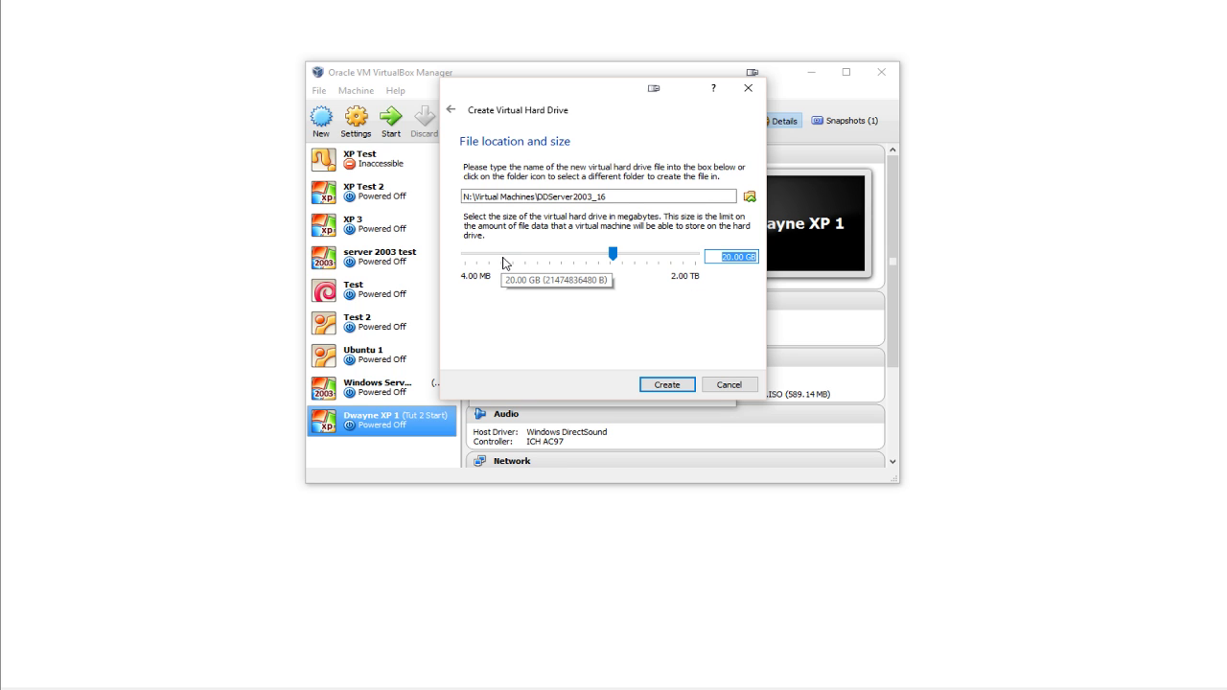
{"action": "left_click", "coordinate": [671, 384]}
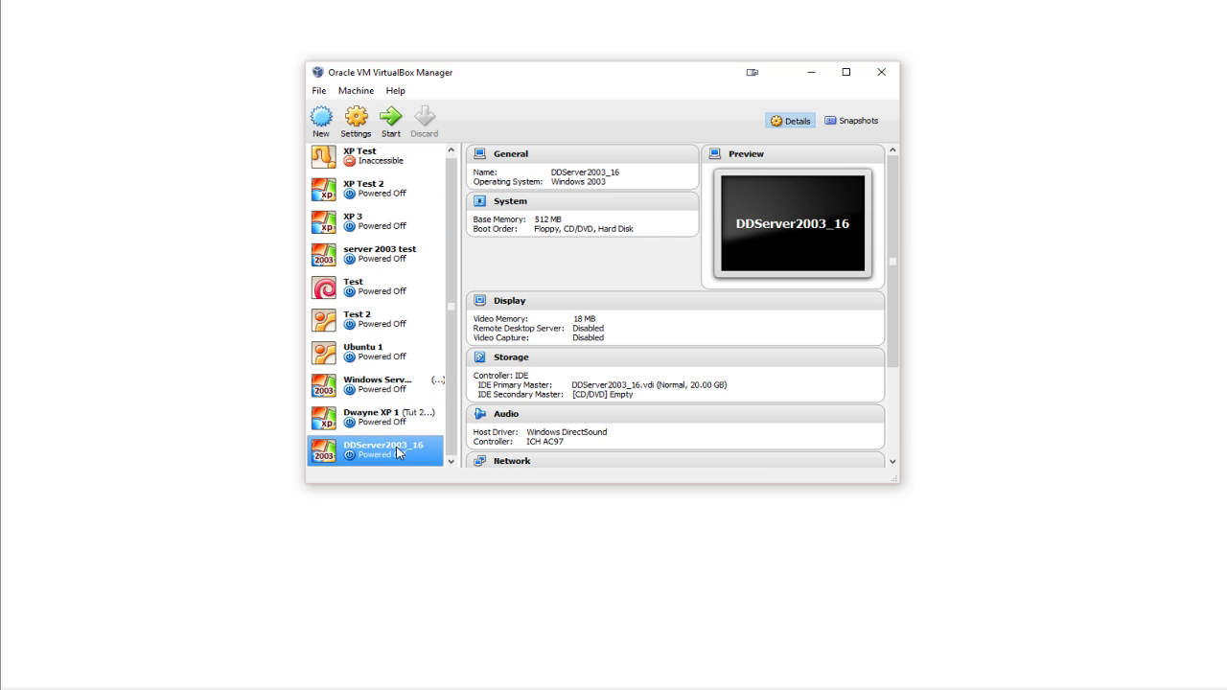
- Start DDServer2003_16, booting from the en_win_srv_2003_r2_enterprise_with_sp2_cd1_.iso image
{"action": "double_click", "coordinate": [398, 450]}
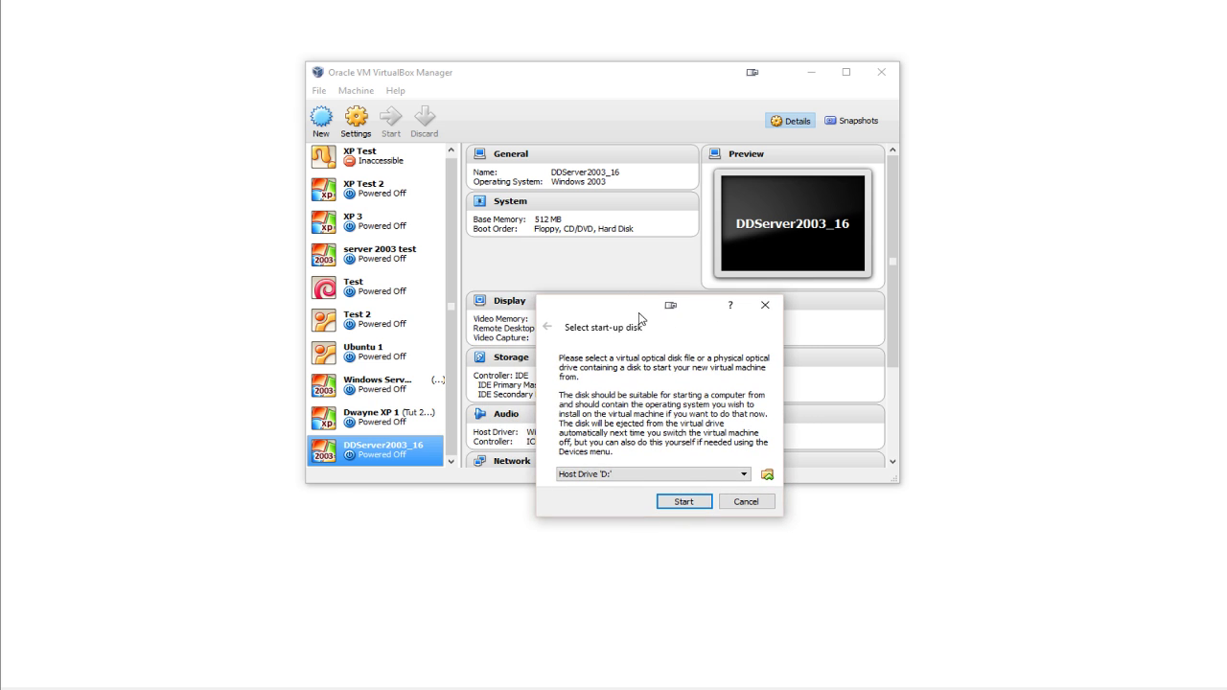
{"action": "left_click_drag", "start_coordinate": [639, 318], "coordinate": [629, 267]}
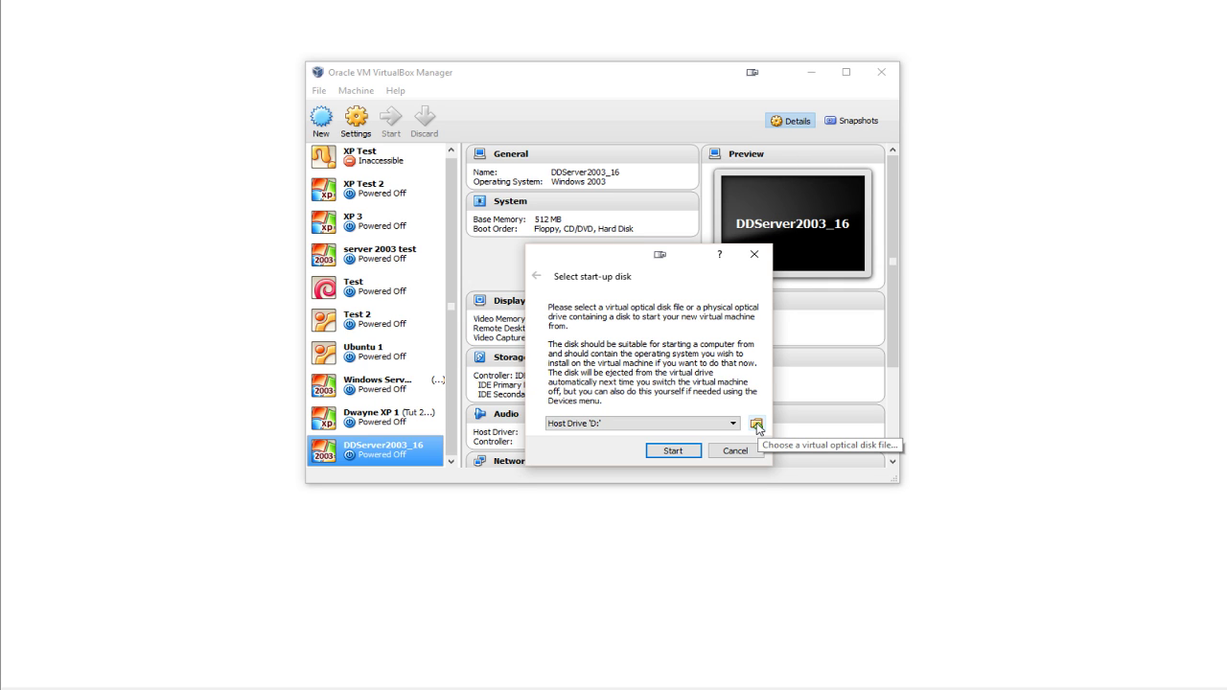
{"action": "left_click", "coordinate": [756, 425]}
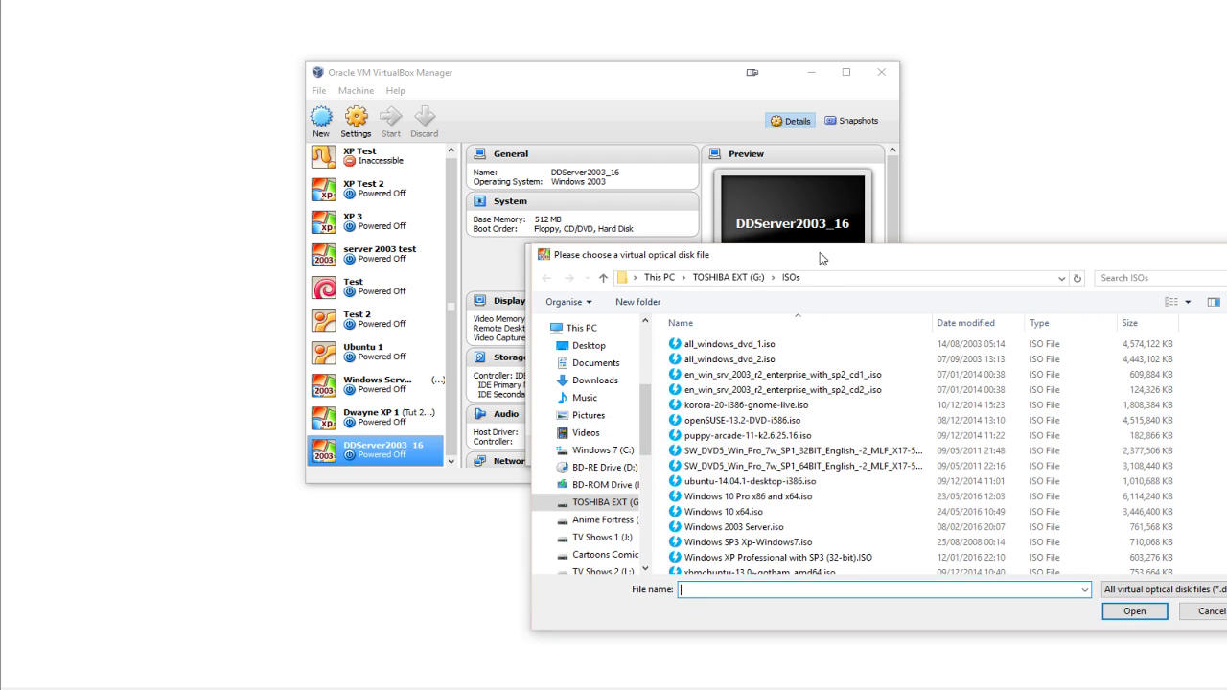
{"action": "left_click_drag", "start_coordinate": [820, 258], "coordinate": [672, 141]}
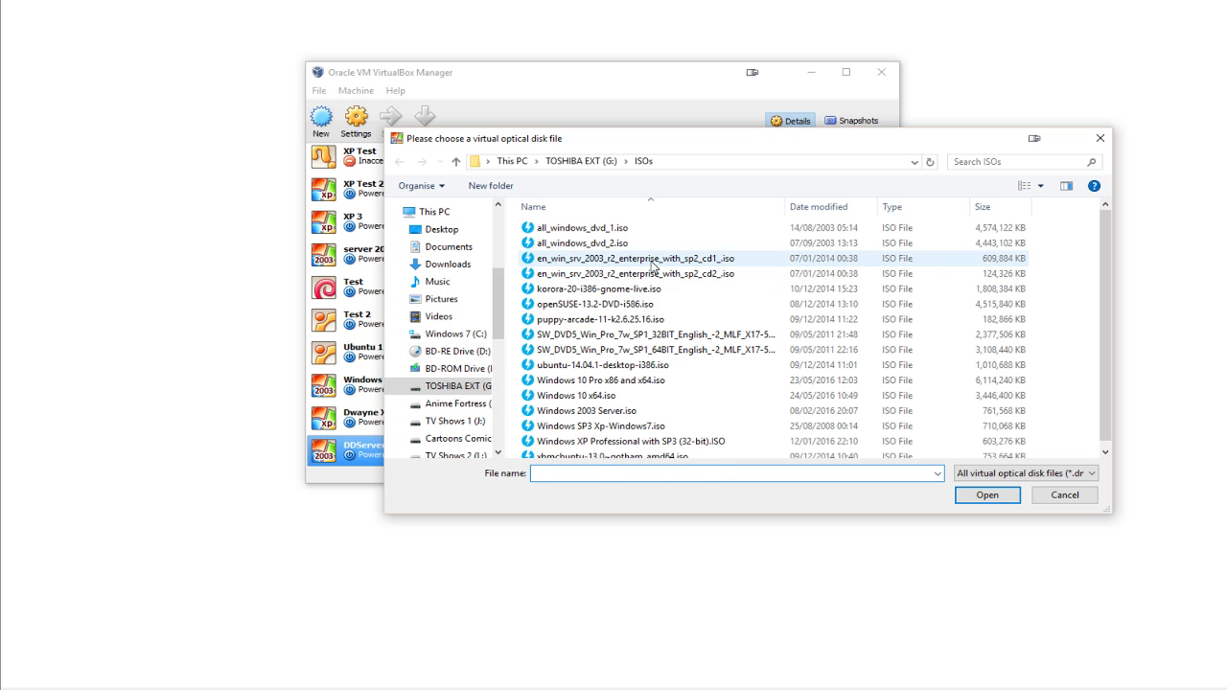
{"action": "left_click", "coordinate": [651, 260]}
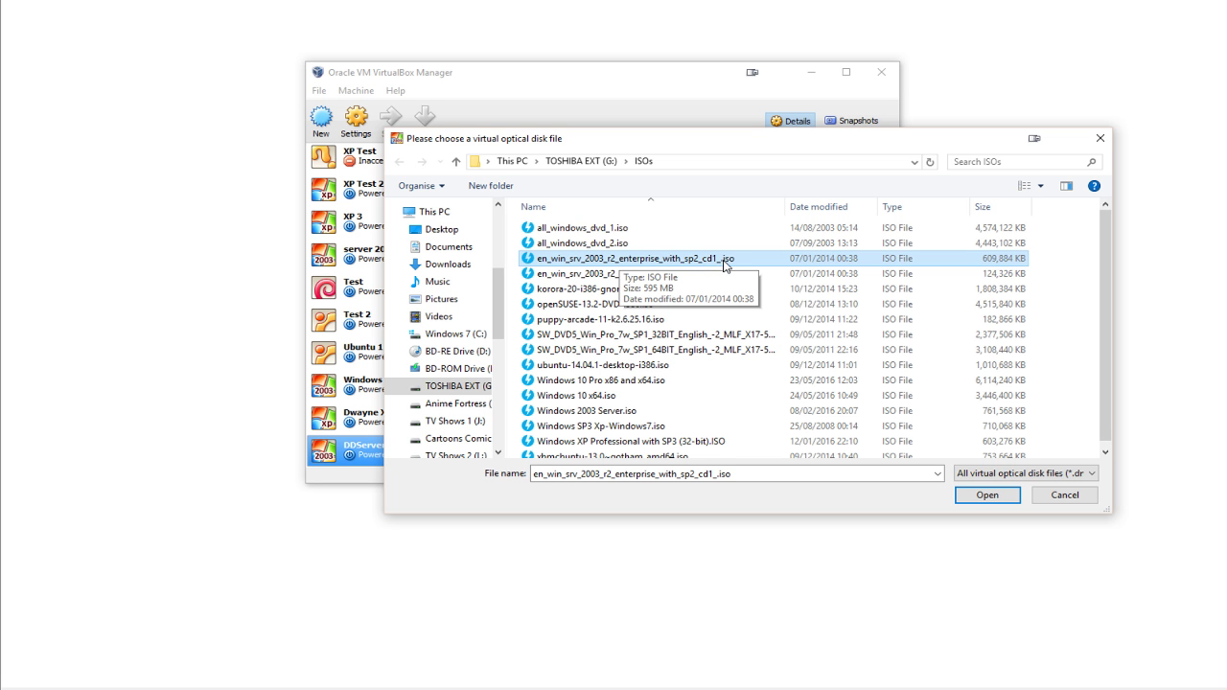
{"action": "double_click", "coordinate": [731, 261]}
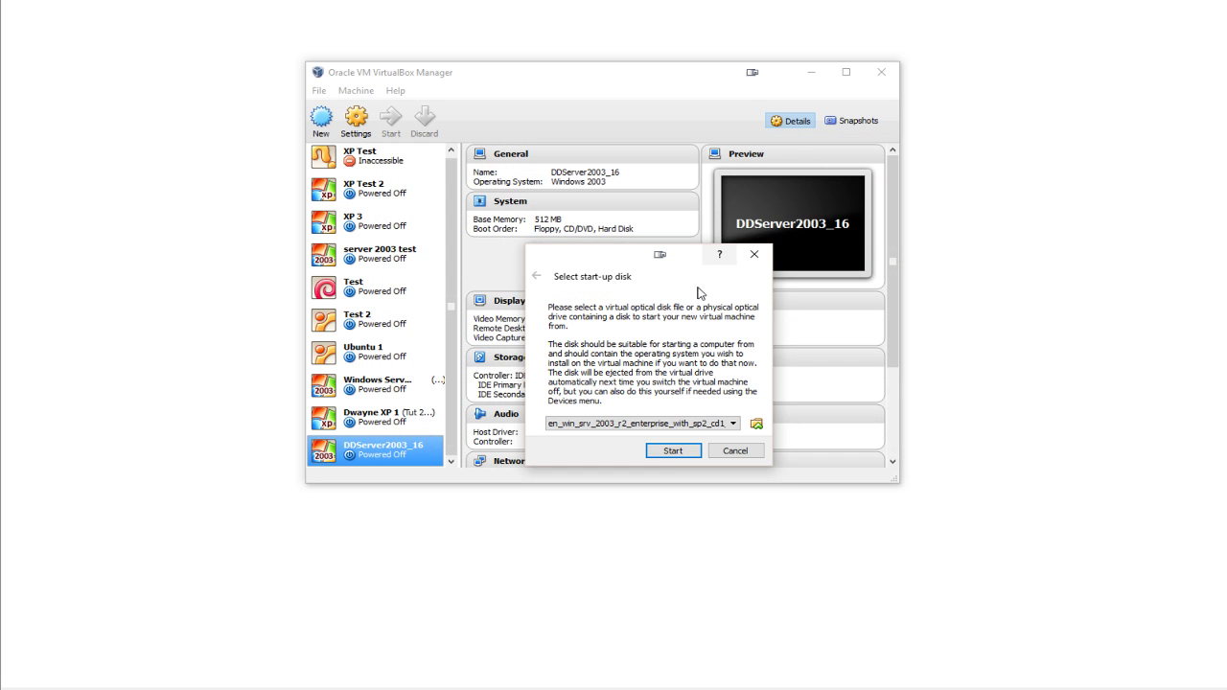
{"action": "left_click", "coordinate": [668, 452]}
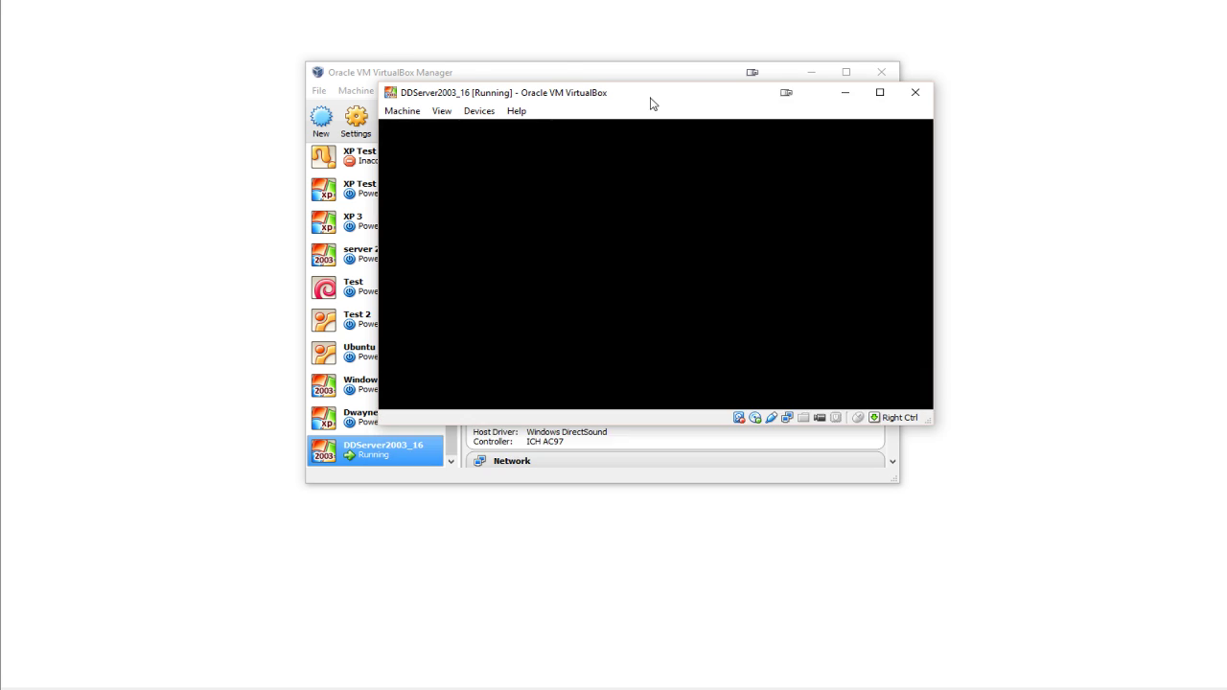
{"action": "left_click_drag", "start_coordinate": [651, 104], "coordinate": [646, 126]}
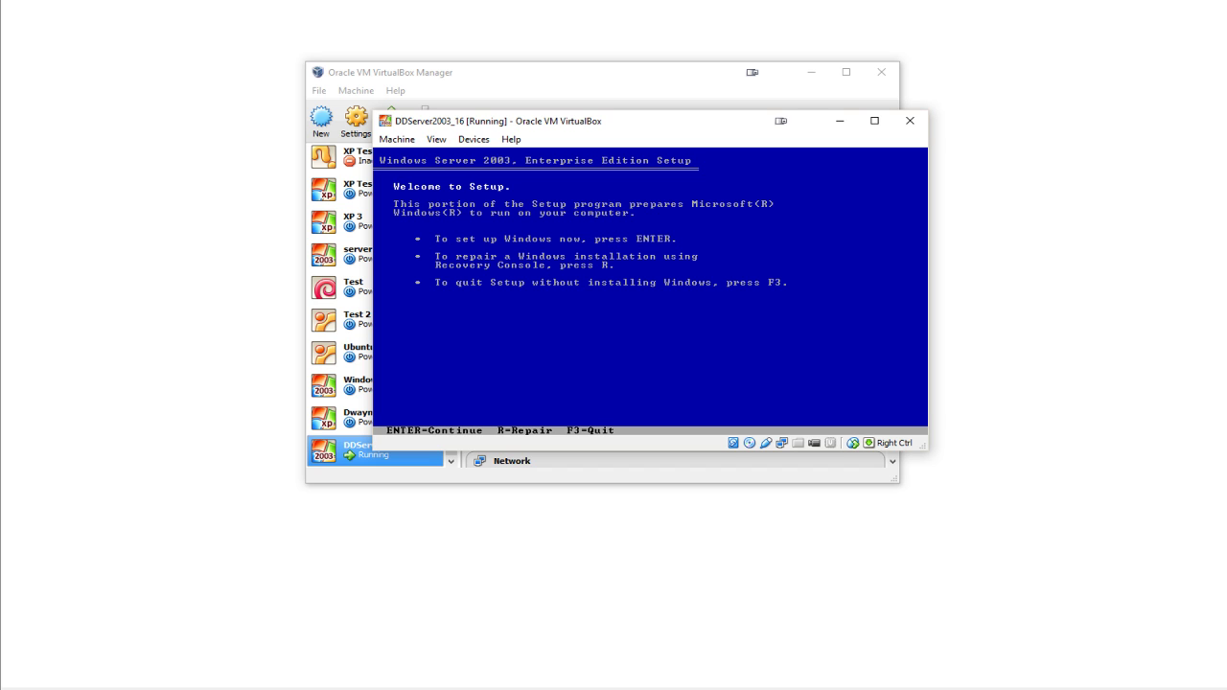
- Continue past the Setup welcome screen and accept the licence agreement with F8
{"action": "key", "text": "Return"}
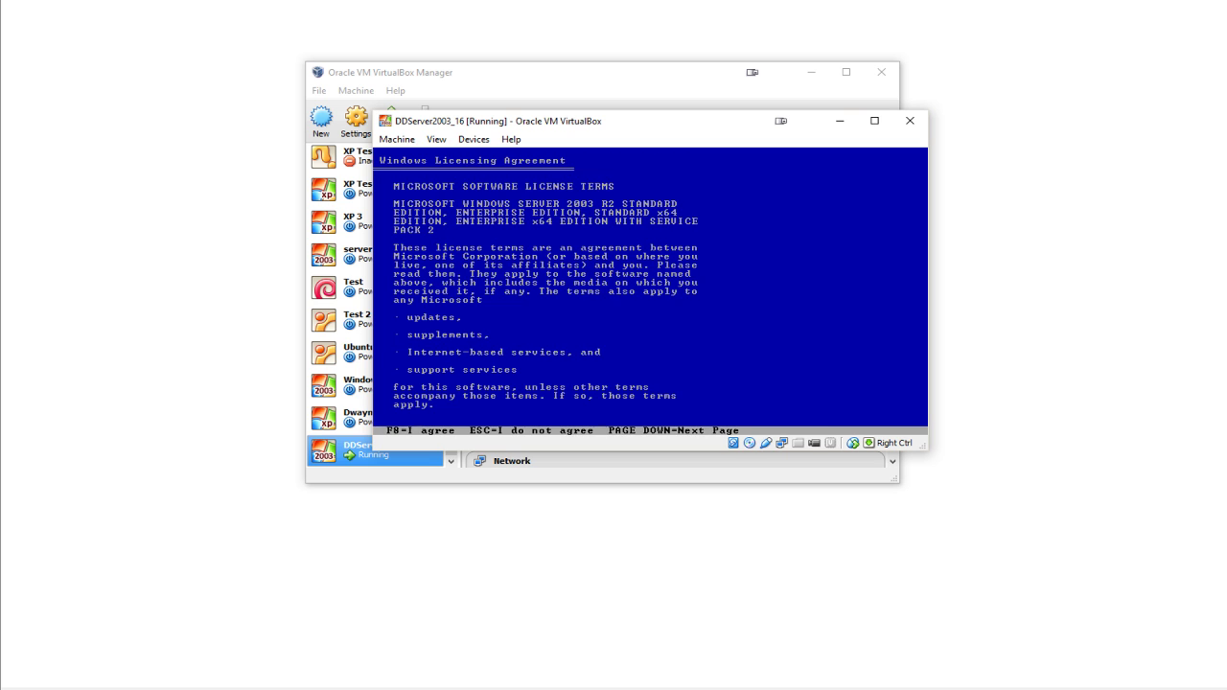
{"action": "key", "text": "F8"}
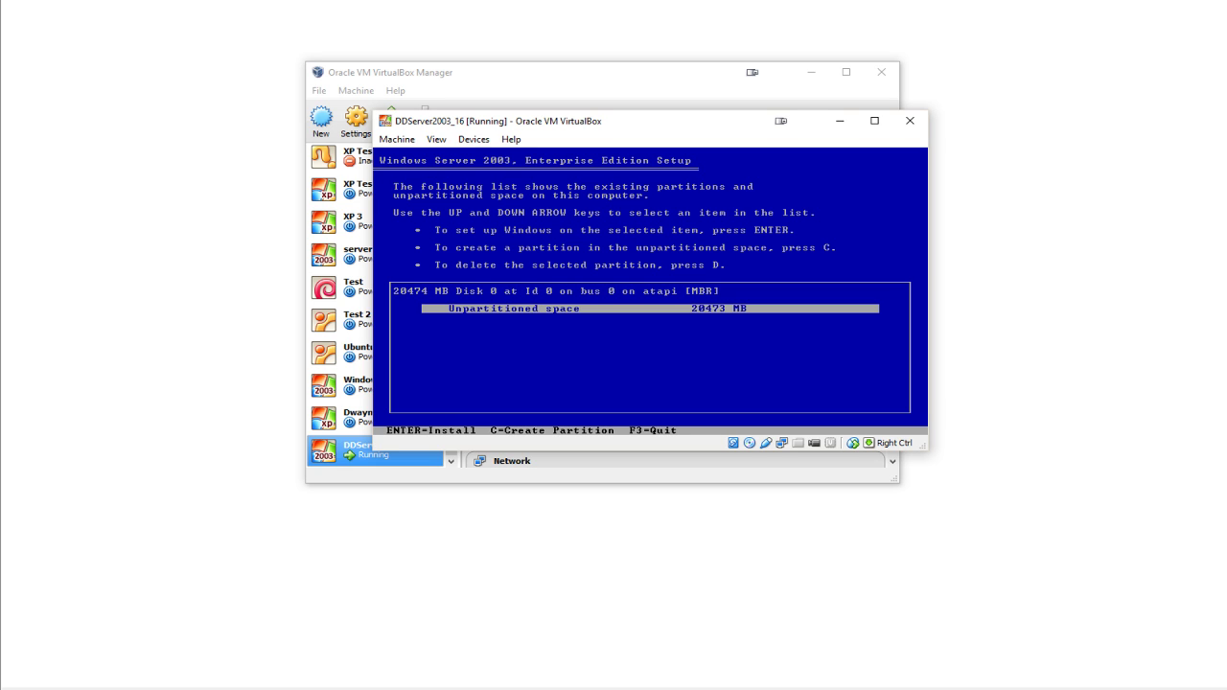
- Create a partition on the unpartitioned space, quick-format it as NTFS, and restart the guest
{"action": "key", "text": "Return"}
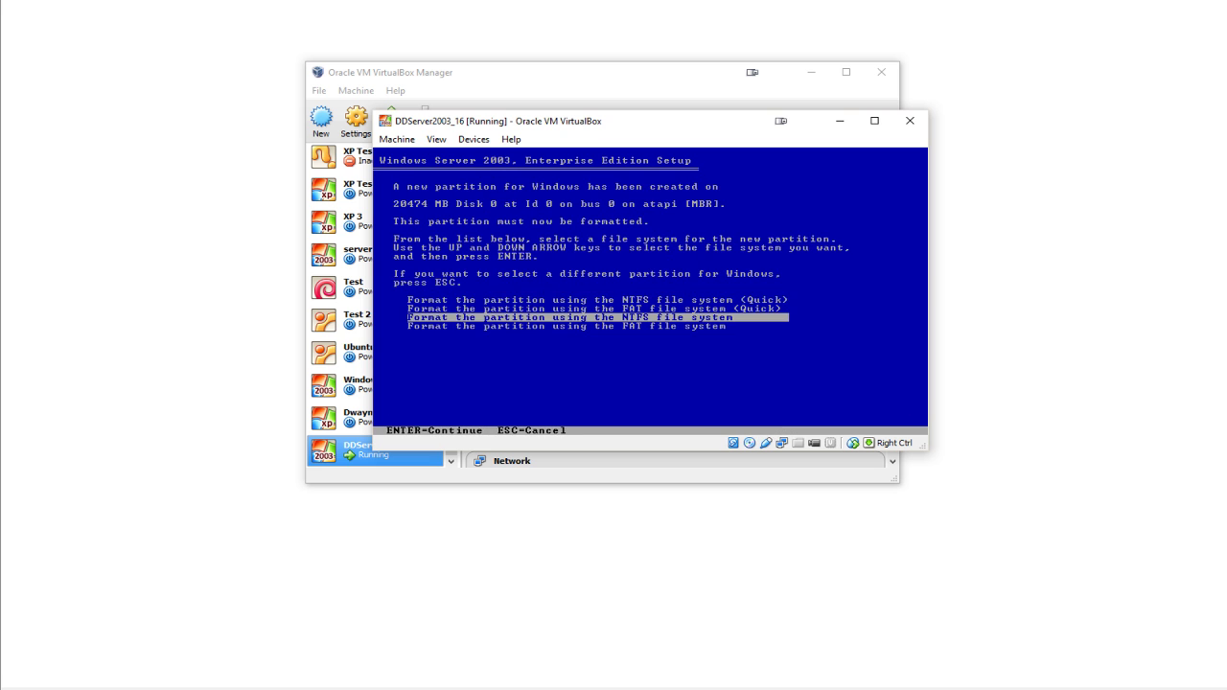
{"action": "key", "text": "Up"}
{"action": "key", "text": "Up"}
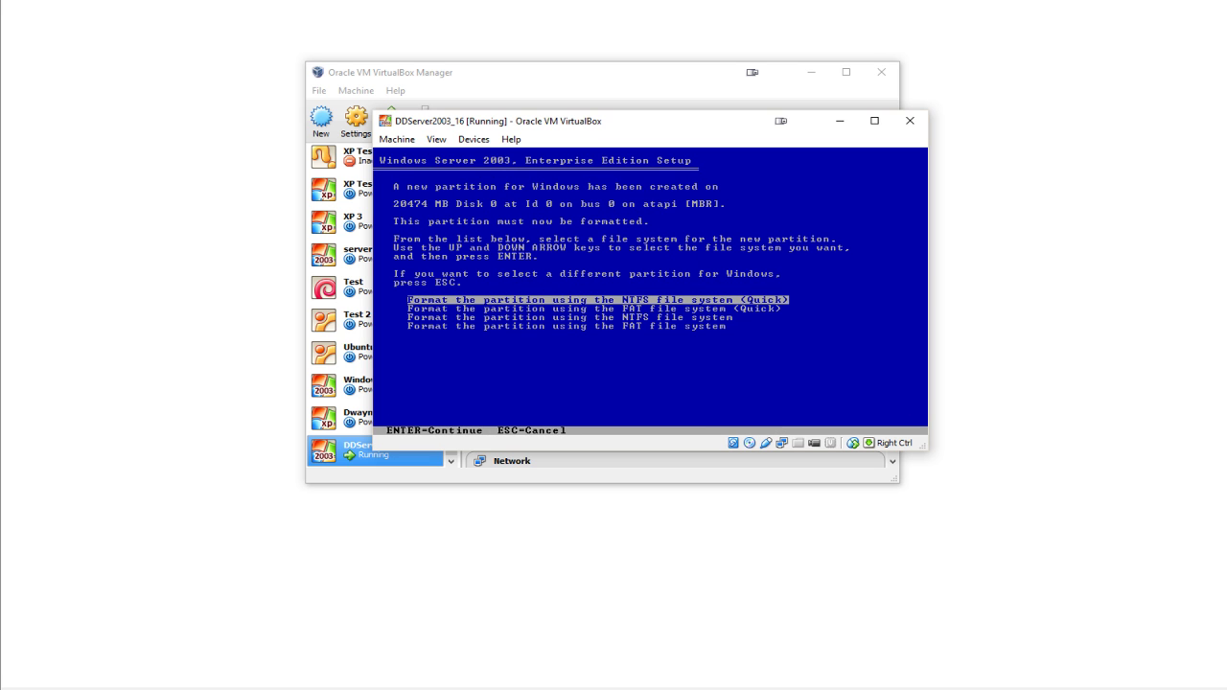
{"action": "key", "text": "Return"}
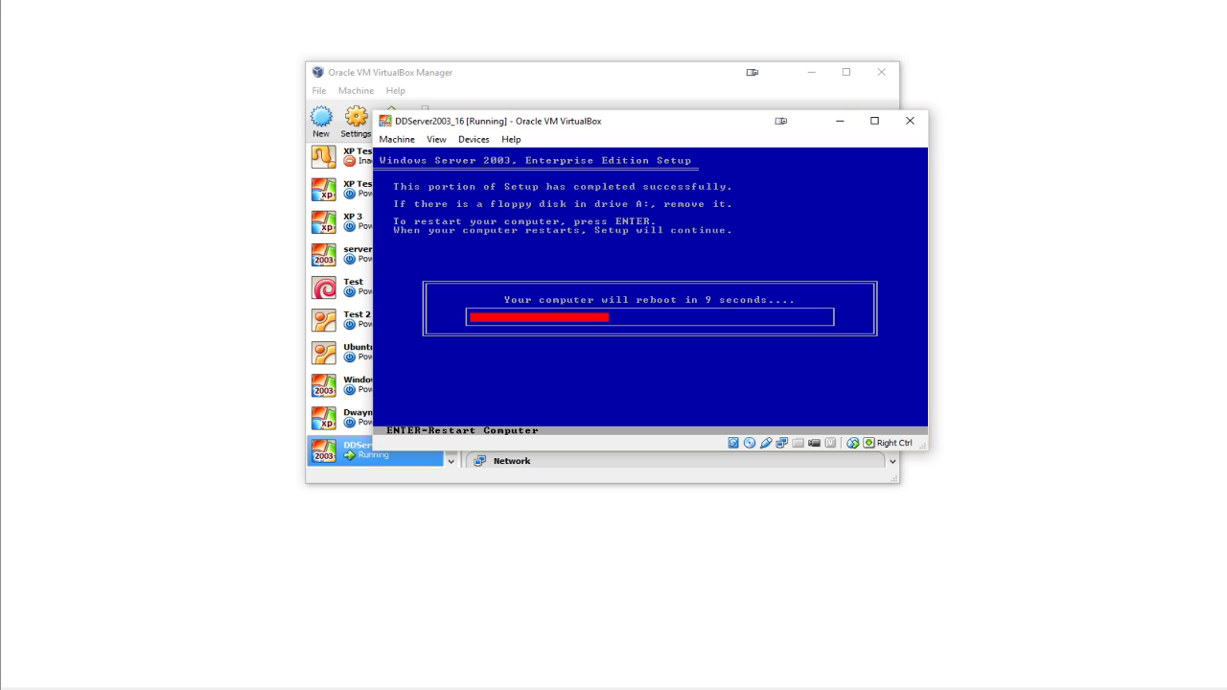
{"action": "key", "text": "Return"}
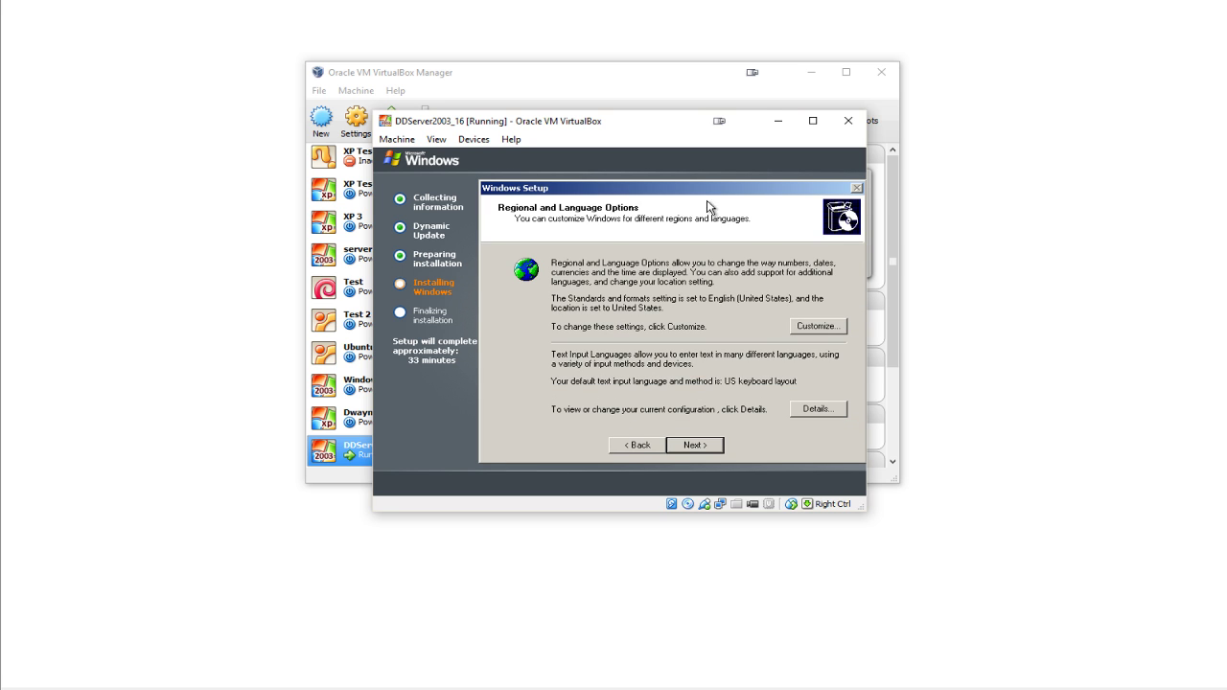
- Set the standards and formats language to English (Ireland)
{"action": "left_click", "coordinate": [816, 327]}
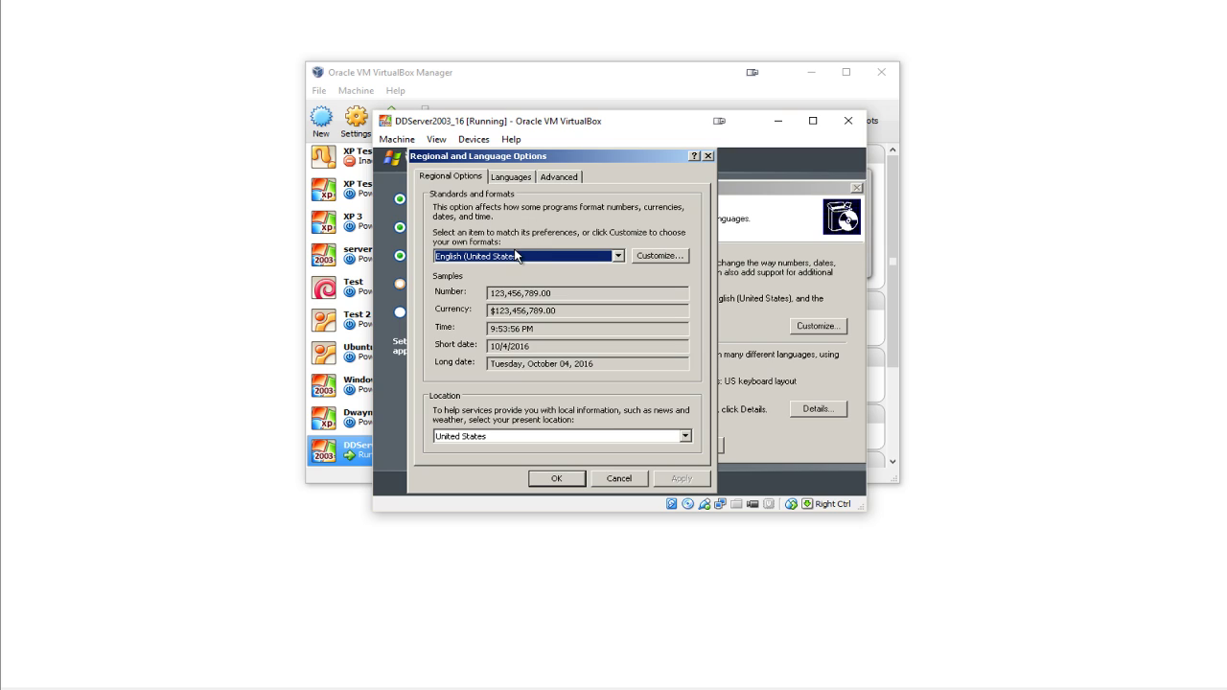
{"action": "key", "text": "e"}
{"action": "key", "text": "e"}
{"action": "key", "text": "e"}
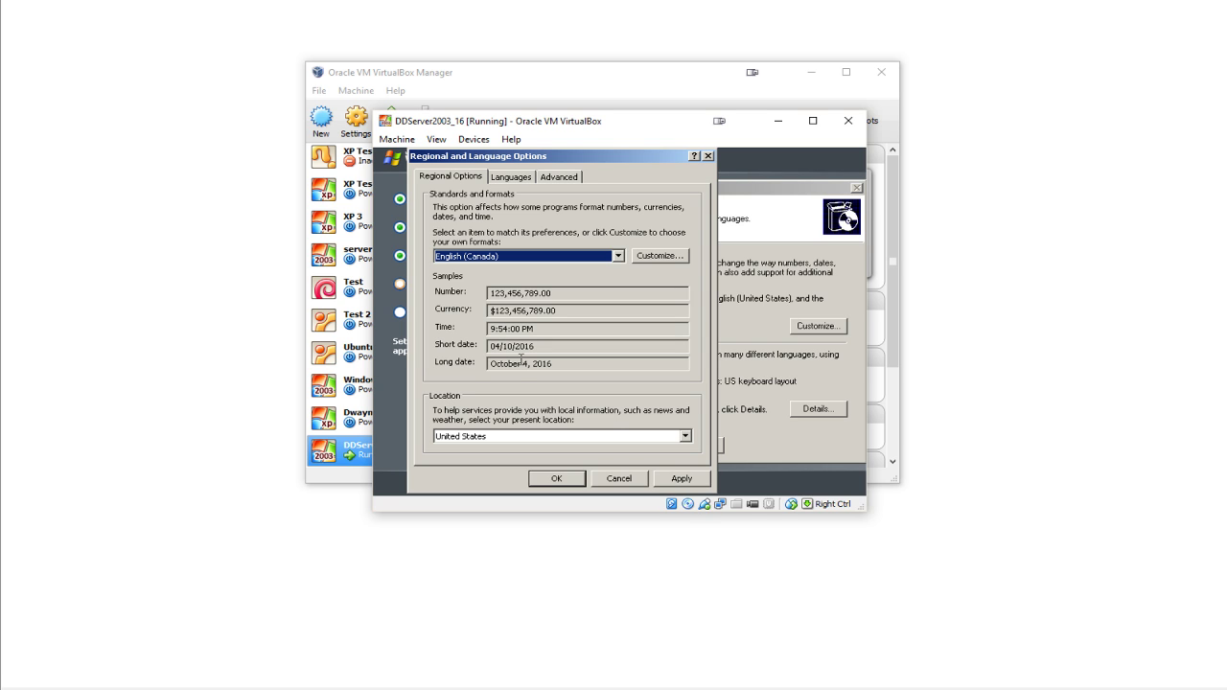
{"action": "key", "text": "Up"}
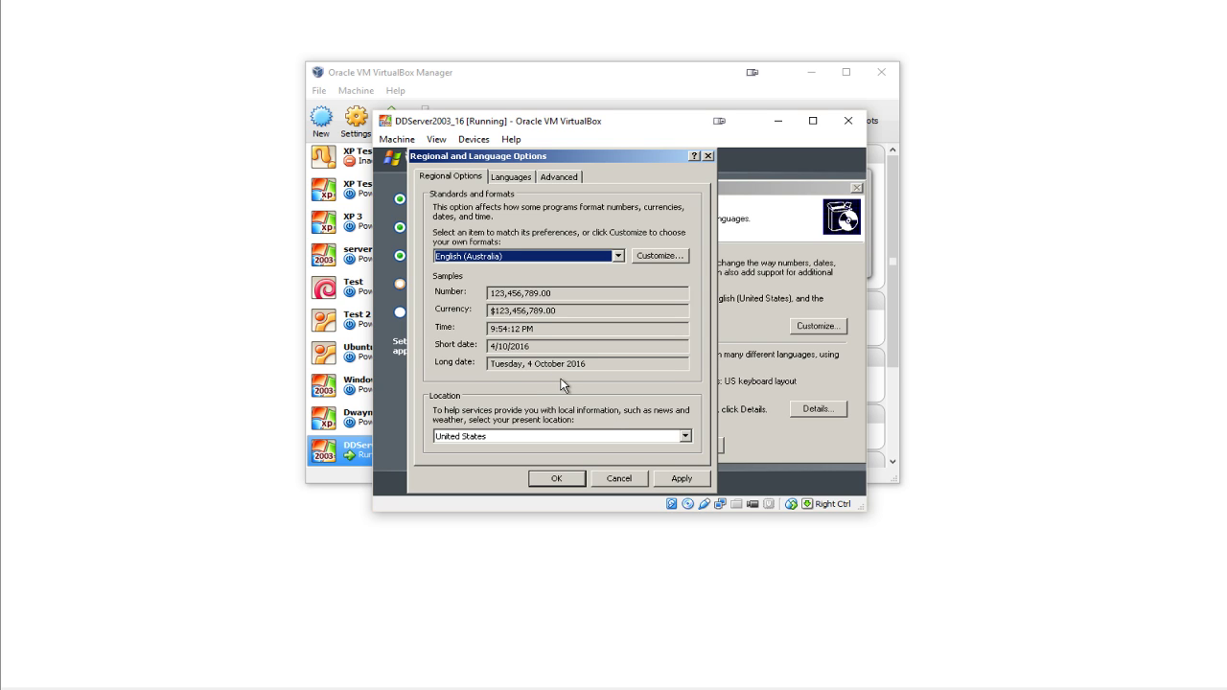
{"action": "left_click", "coordinate": [619, 257]}
{"action": "scroll", "coordinate": [621, 235], "scroll_direction": "up", "scroll_amount": 2}
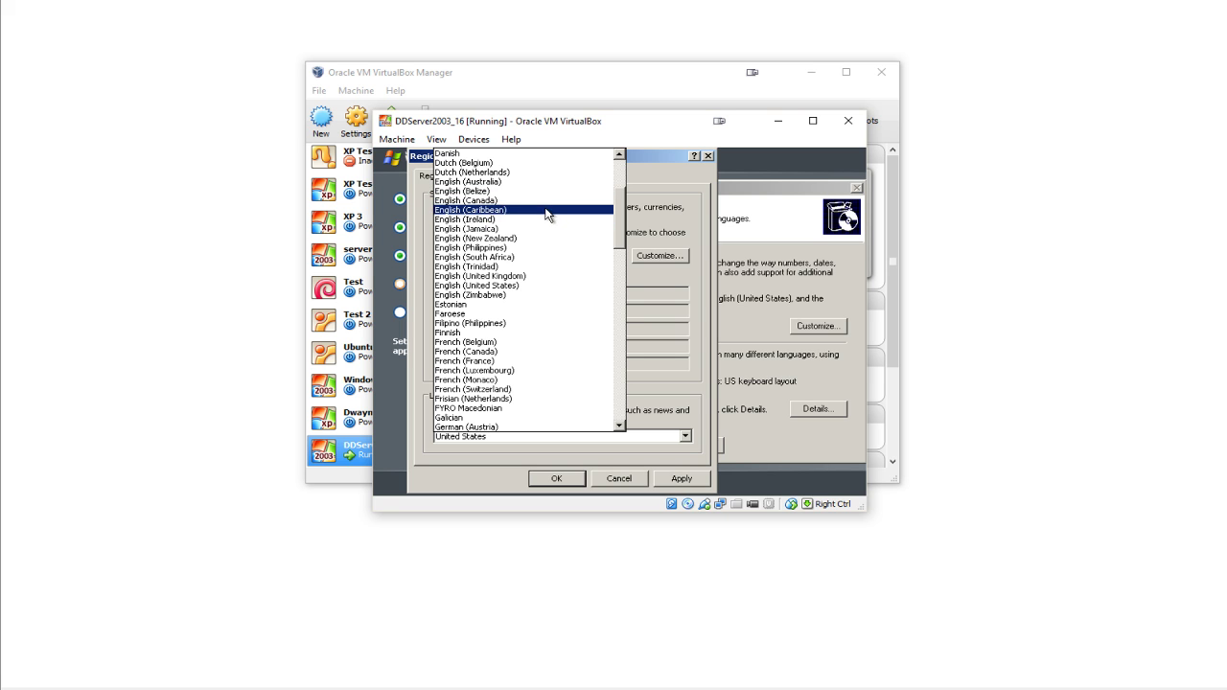
{"action": "left_click", "coordinate": [547, 228]}
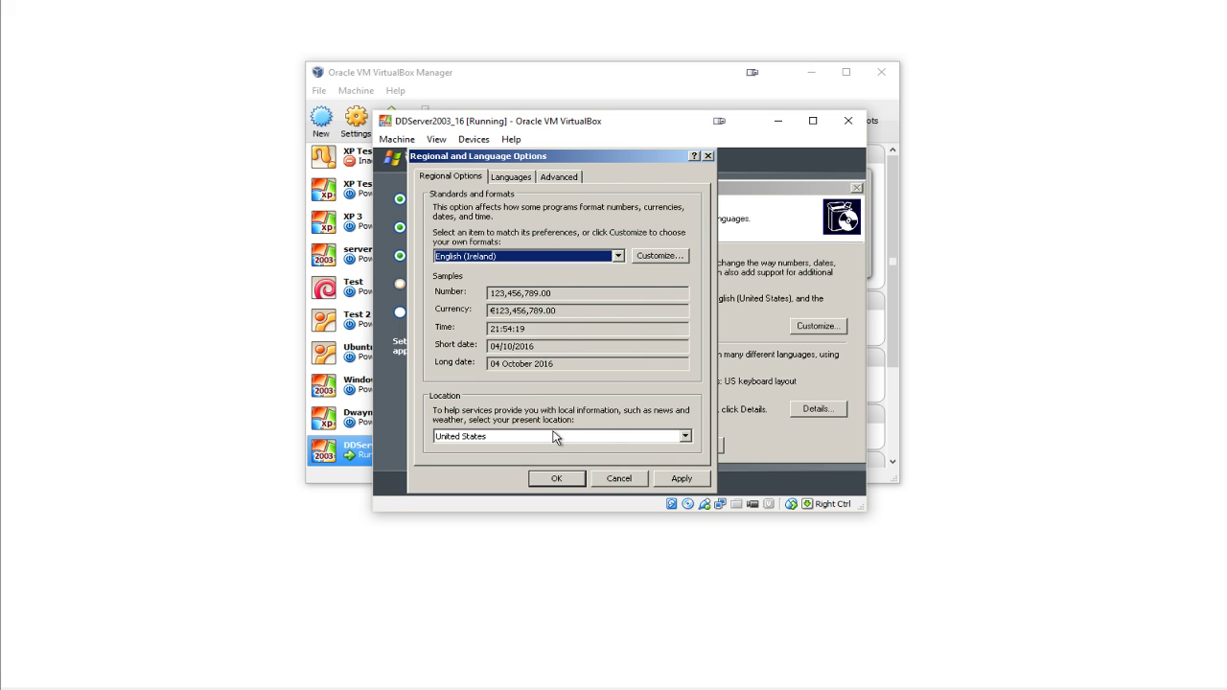
- Set the guest's location to Ireland
{"action": "left_click", "coordinate": [553, 438]}
{"action": "scroll", "coordinate": [559, 353], "scroll_direction": "up", "scroll_amount": 17}
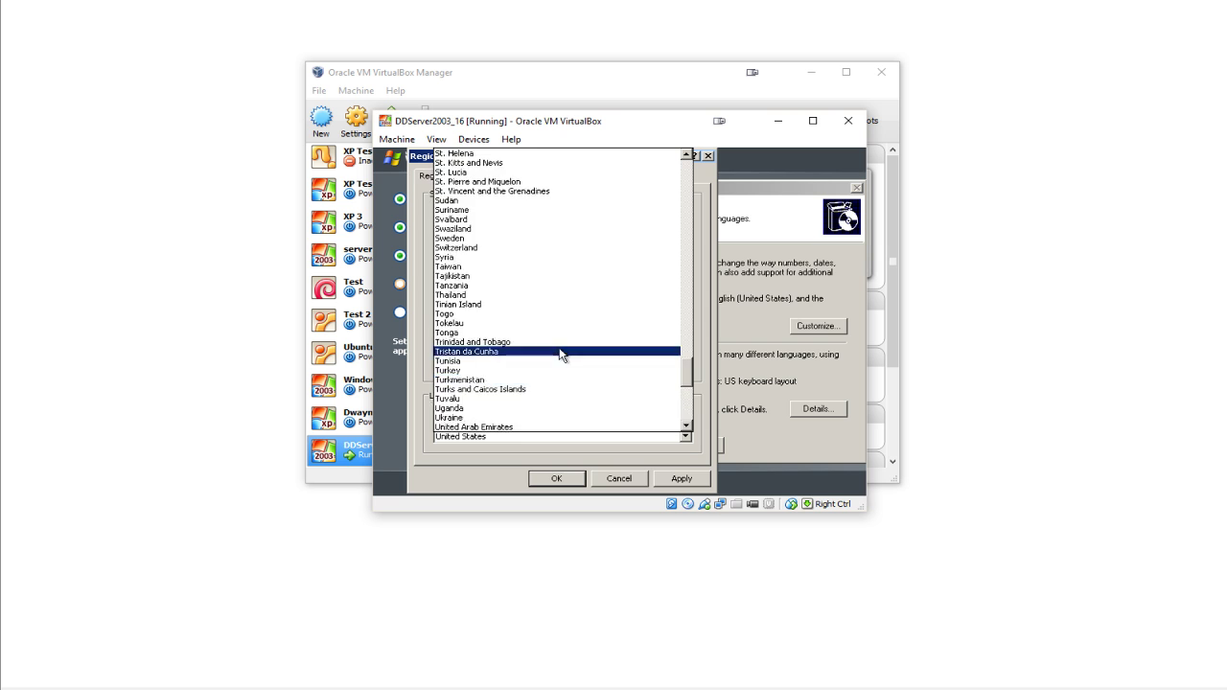
{"action": "scroll", "coordinate": [565, 331], "scroll_direction": "up", "scroll_amount": 20}
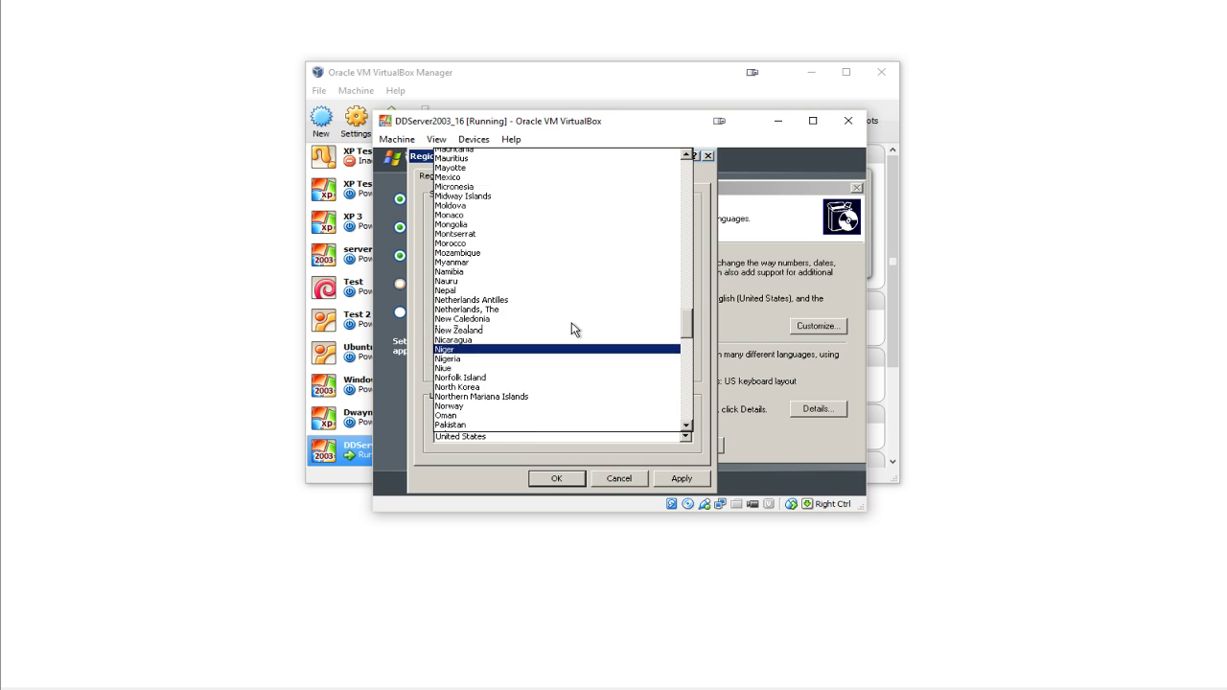
{"action": "scroll", "coordinate": [575, 328], "scroll_direction": "up", "scroll_amount": 1}
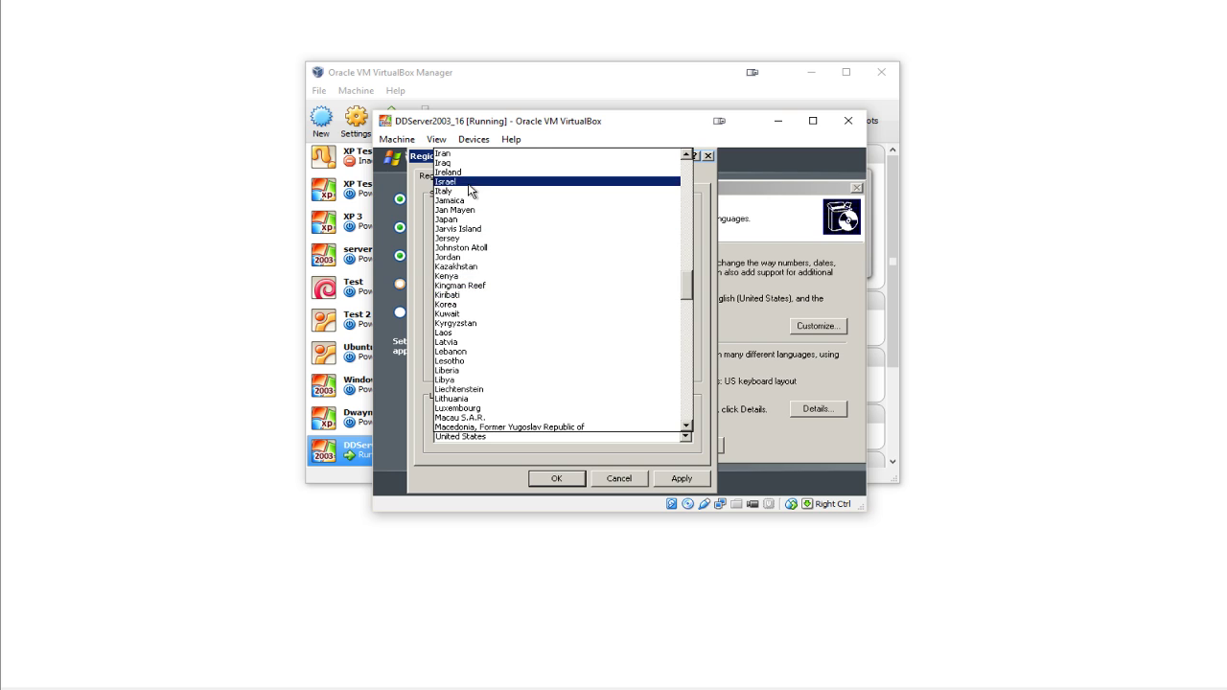
{"action": "left_click", "coordinate": [554, 182]}
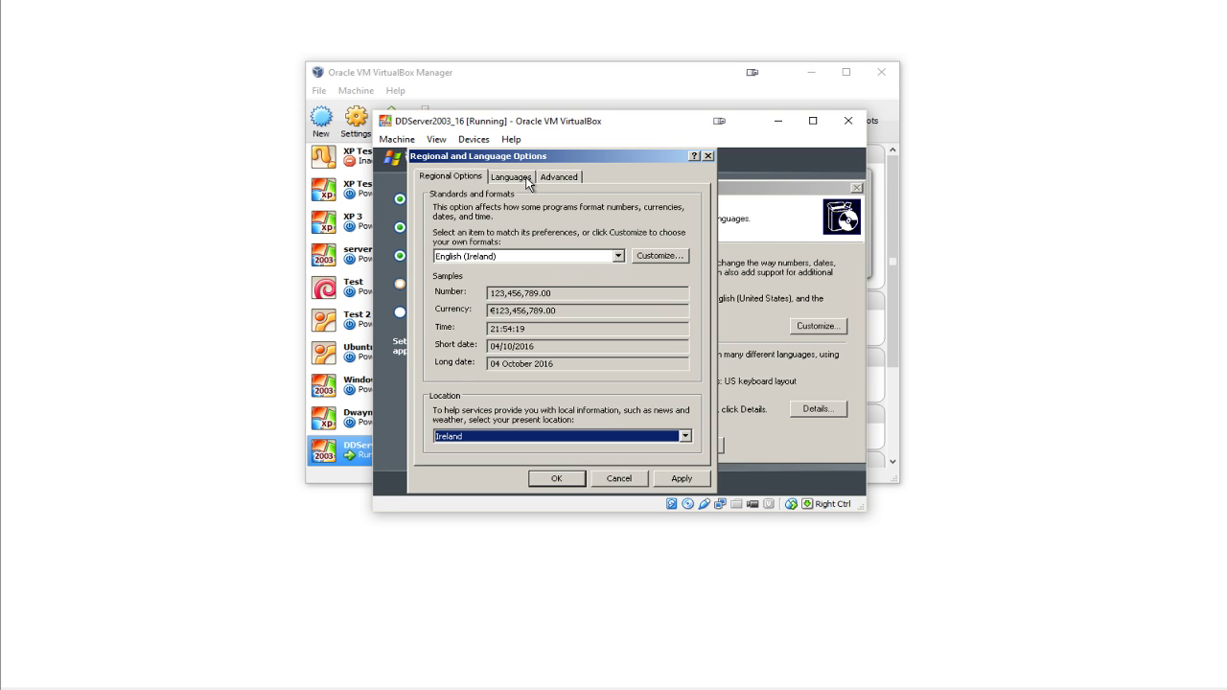
{"action": "left_click", "coordinate": [527, 179]}
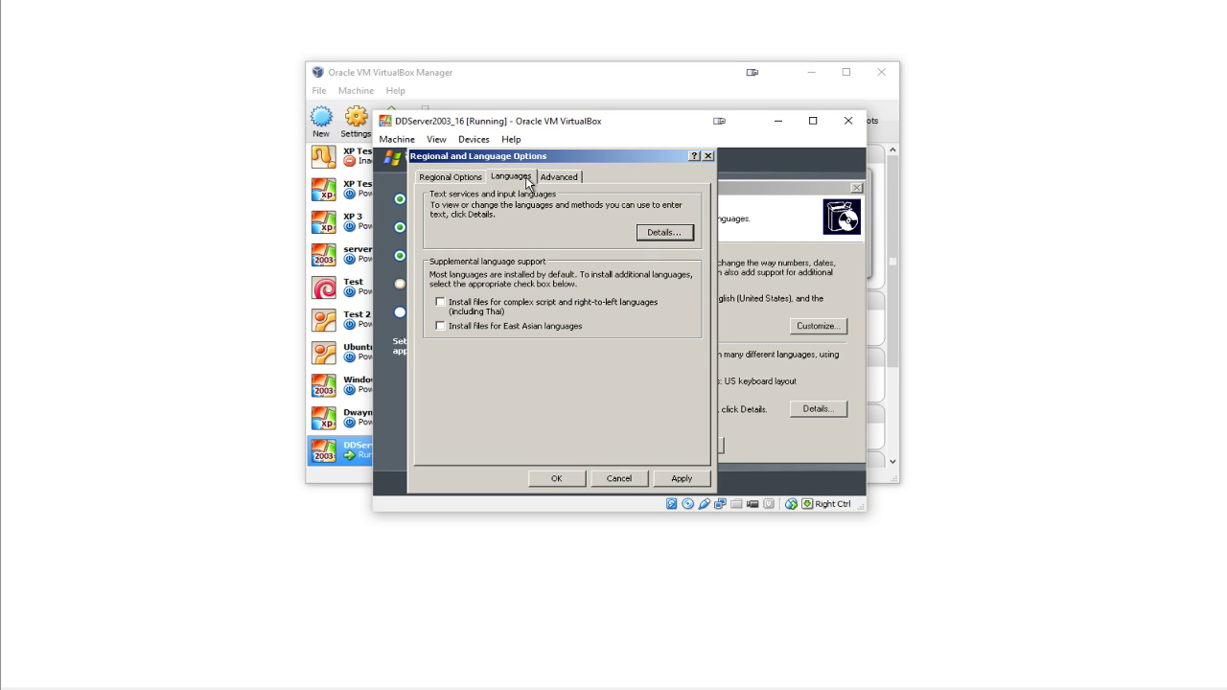
- Add English (Ireland) as an input language with the Irish keyboard layout
{"action": "left_click", "coordinate": [660, 235]}
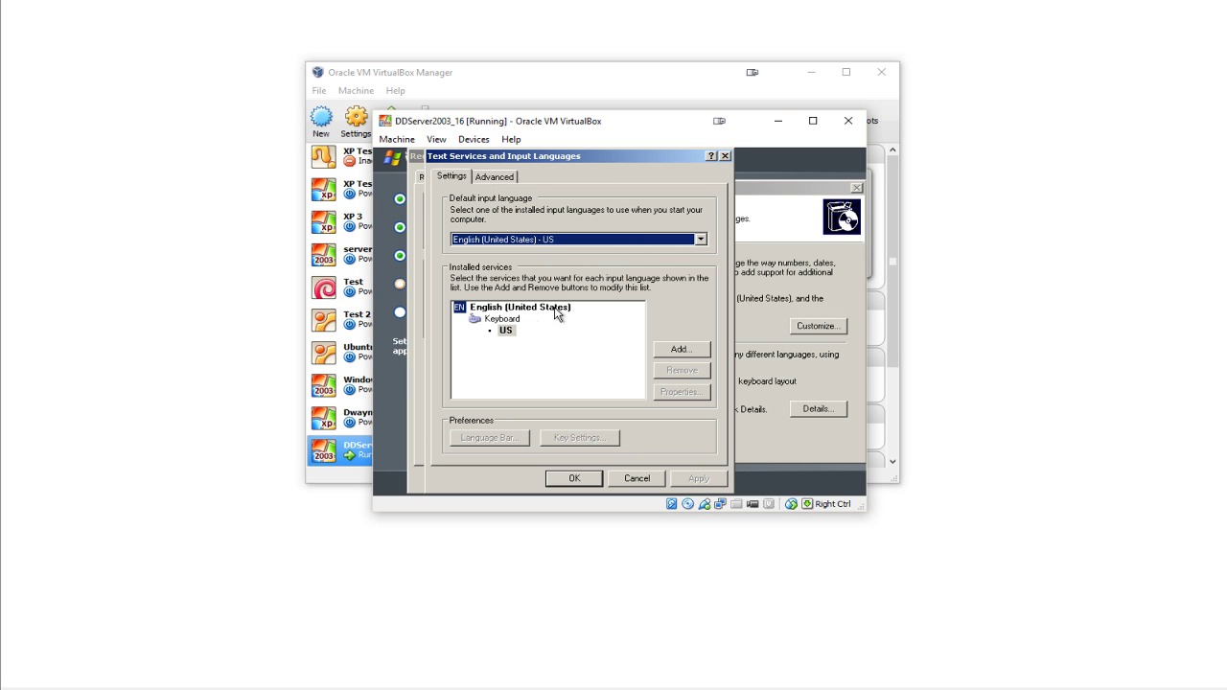
{"action": "left_click", "coordinate": [663, 350]}
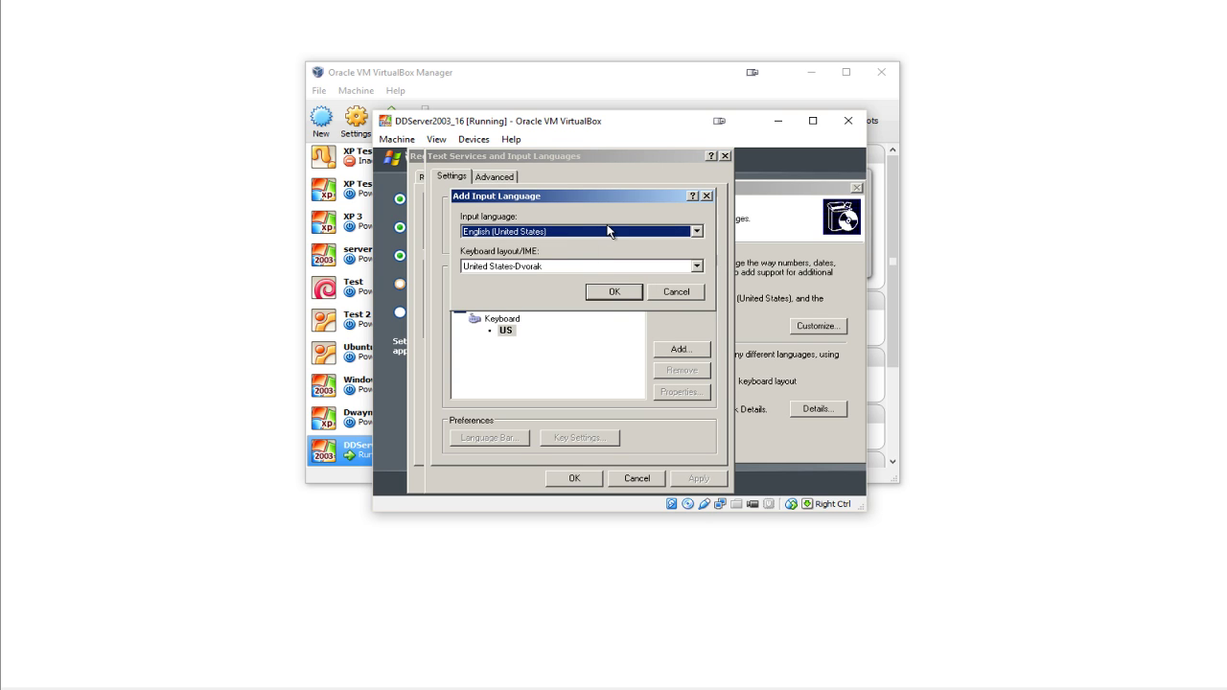
{"action": "key", "text": "e"}
{"action": "key", "text": "e"}
{"action": "key", "text": "e"}
{"action": "key", "text": "e"}
{"action": "key", "text": "e"}
{"action": "left_click", "coordinate": [609, 295]}
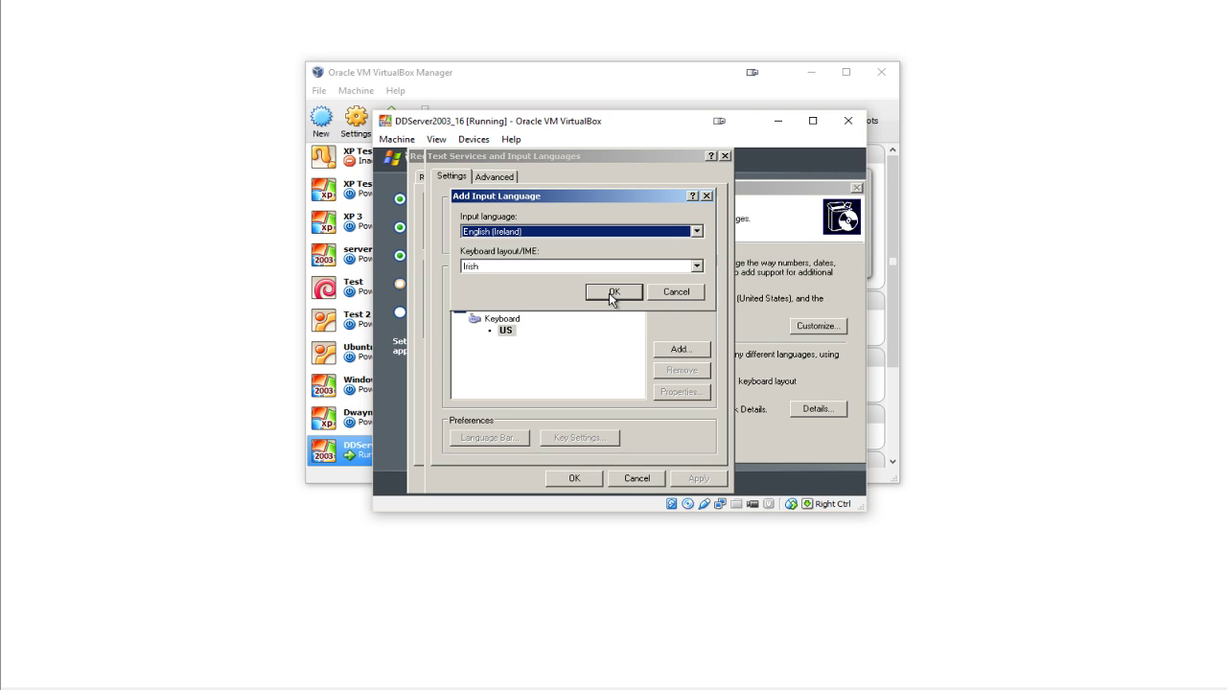
{"action": "left_click", "coordinate": [612, 293]}
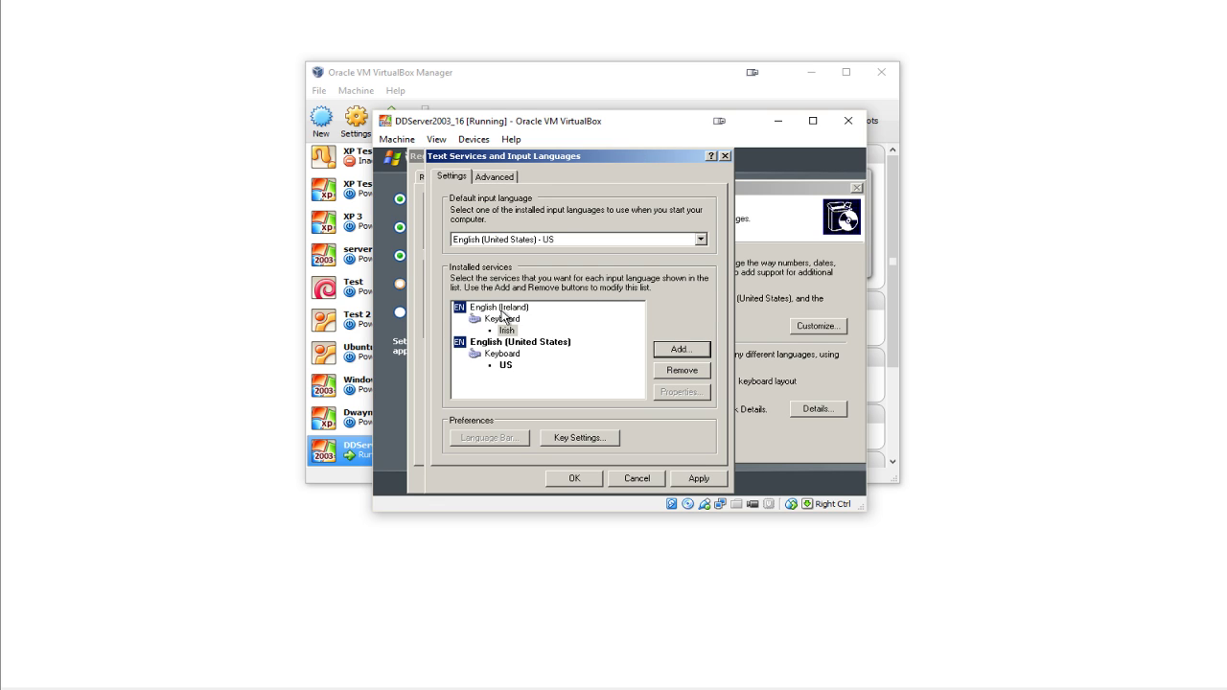
- Remove the English (United States) input language and apply the changes
{"action": "left_click", "coordinate": [508, 354]}
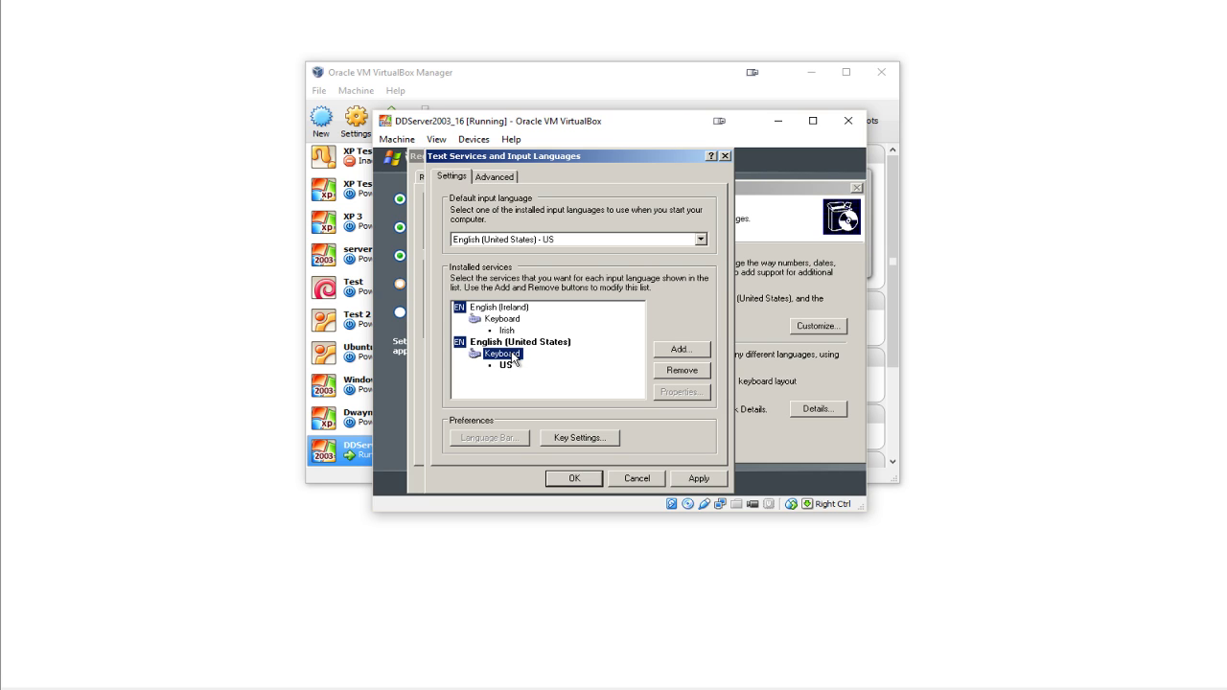
{"action": "left_click", "coordinate": [674, 378]}
{"action": "left_click", "coordinate": [698, 475]}
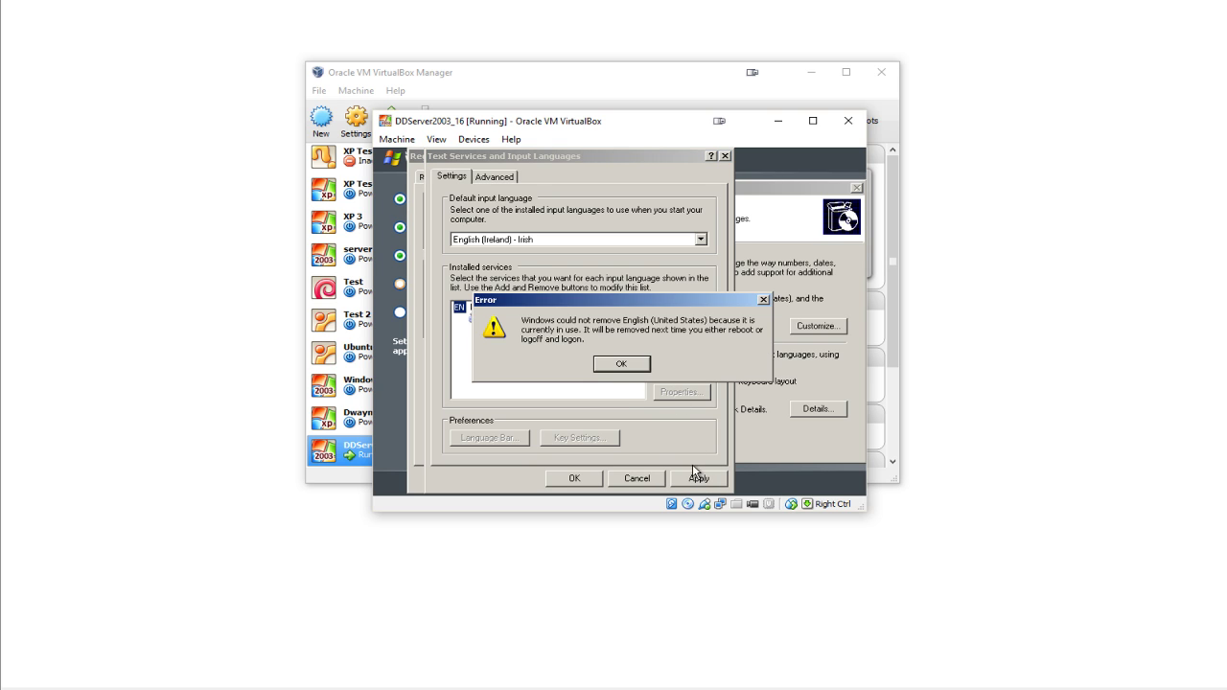
{"action": "left_click", "coordinate": [621, 363]}
{"action": "left_click", "coordinate": [506, 353]}
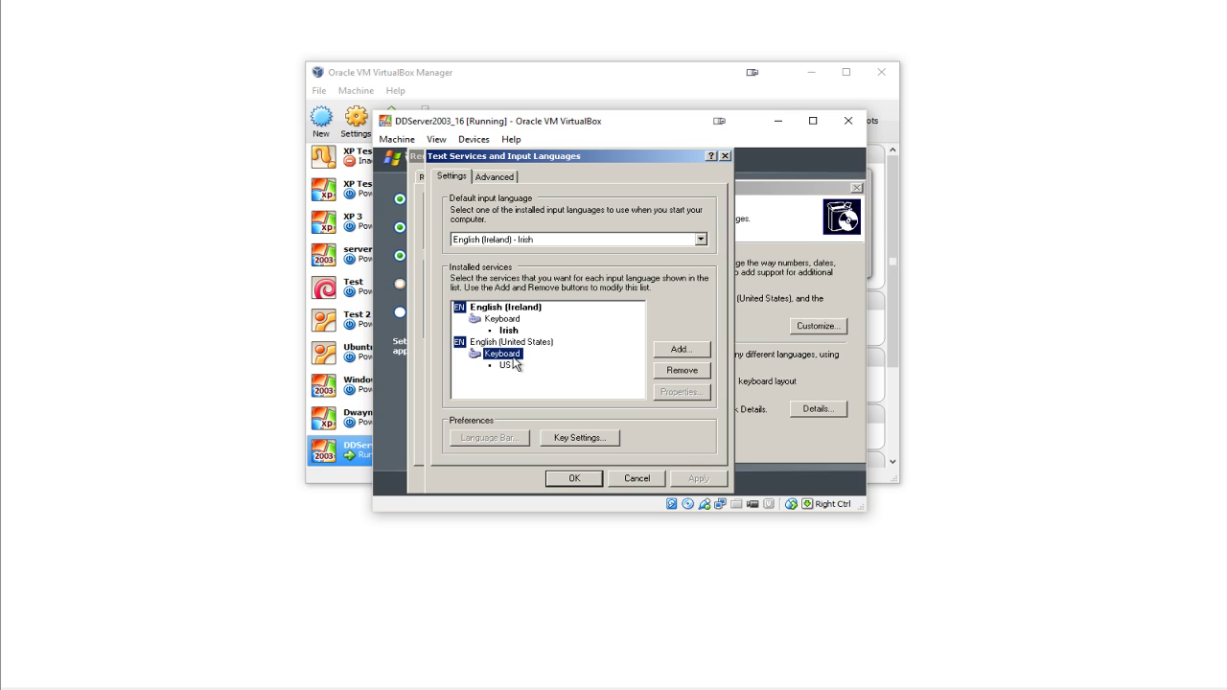
{"action": "left_click", "coordinate": [672, 372]}
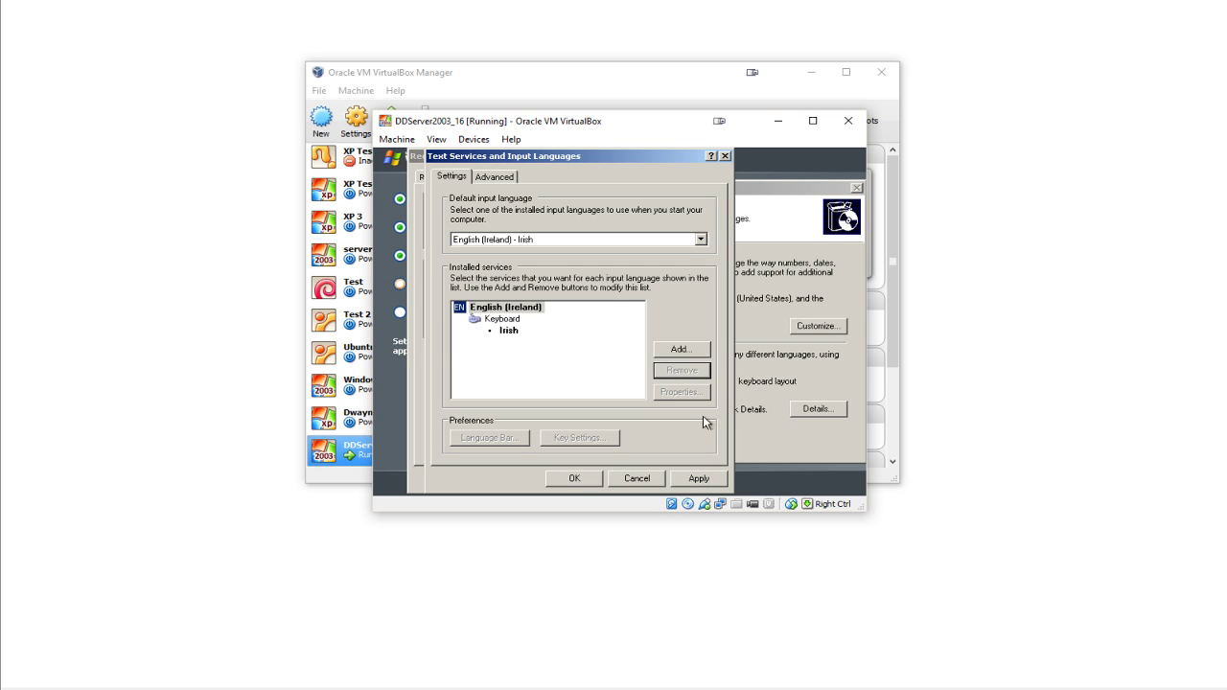
{"action": "left_click", "coordinate": [709, 479]}
{"action": "left_click", "coordinate": [566, 479]}
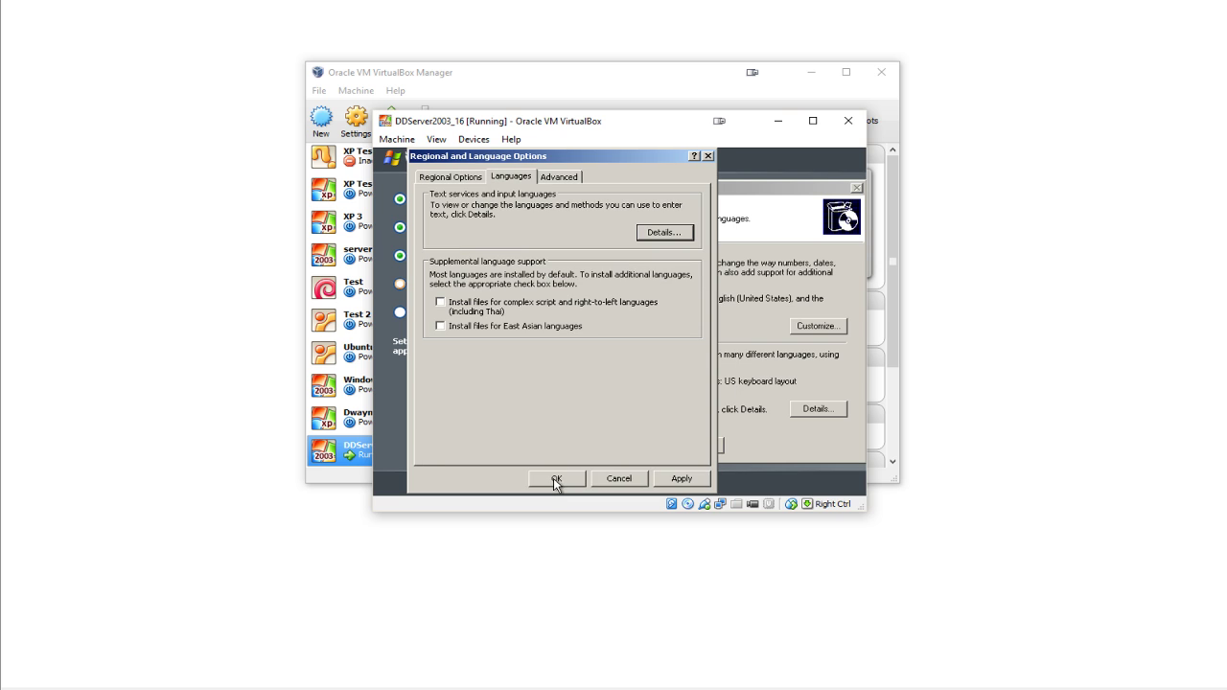
{"action": "left_click", "coordinate": [561, 179]}
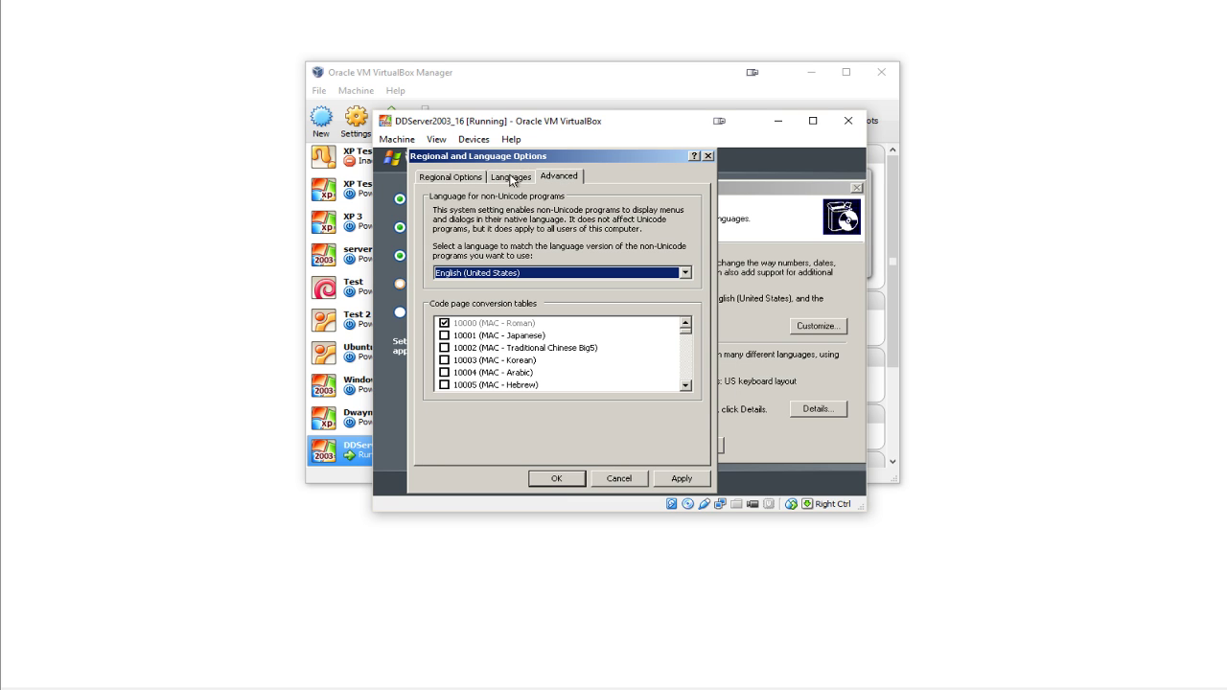
- Apply English (Ireland) for non-Unicode programs, close the regional options, and enter the owner's name
{"action": "scroll", "coordinate": [549, 276], "scroll_direction": "up", "scroll_amount": 5}
{"action": "scroll", "coordinate": [550, 276], "scroll_direction": "down", "scroll_amount": 2}
{"action": "left_click", "coordinate": [675, 484]}
{"action": "left_click", "coordinate": [551, 483]}
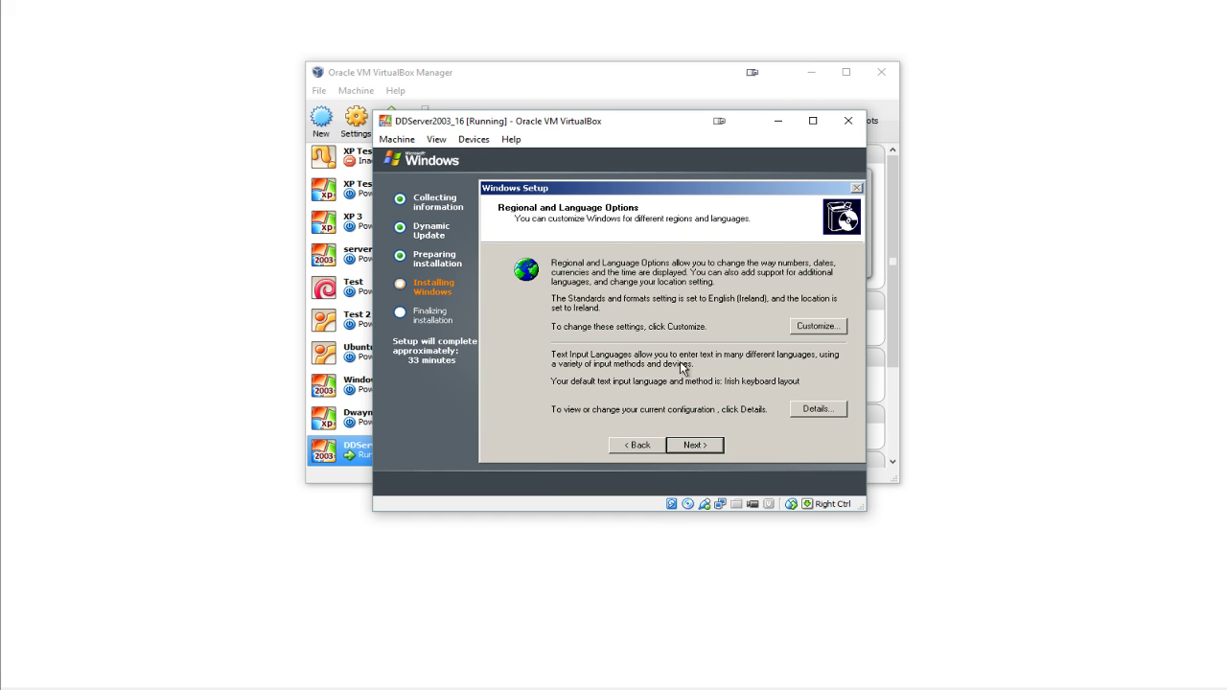
{"action": "left_click", "coordinate": [820, 410]}
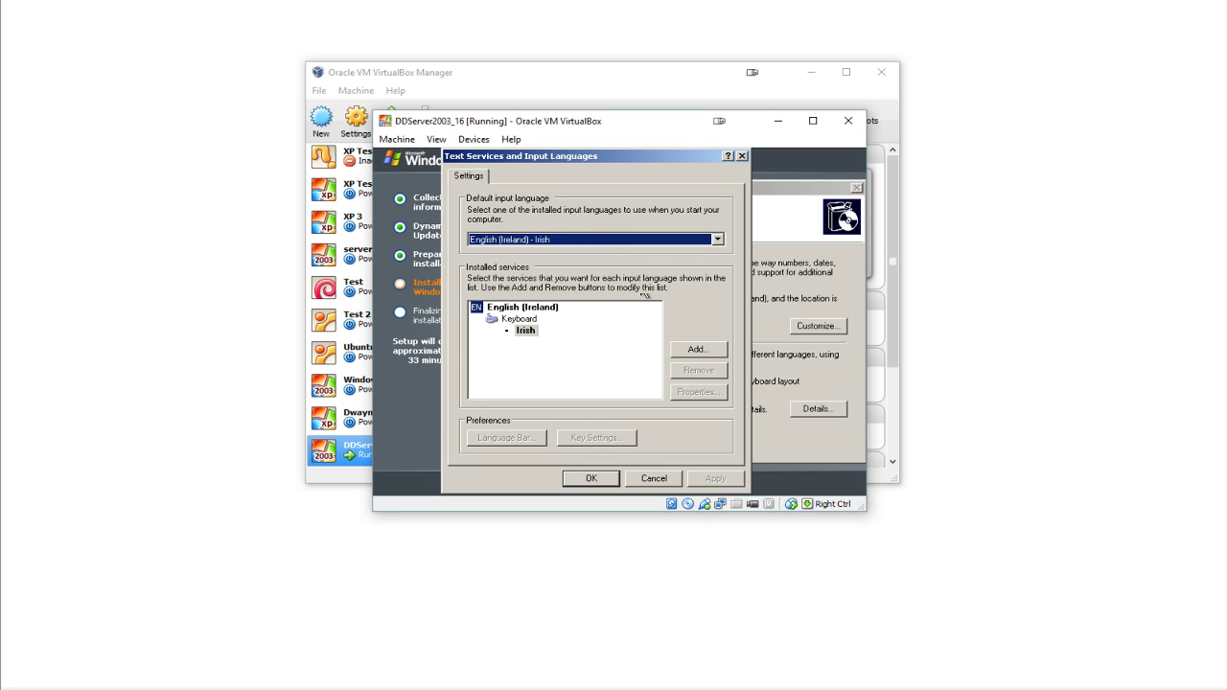
{"action": "left_click", "coordinate": [590, 479]}
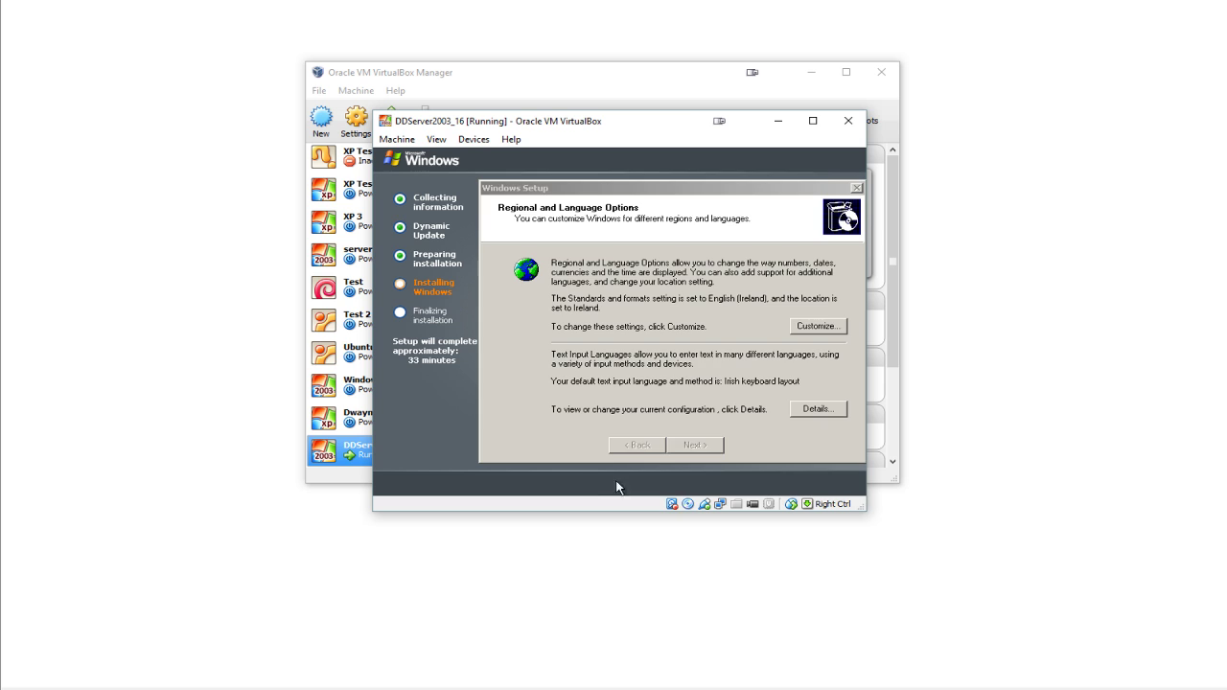
{"action": "left_click", "coordinate": [717, 447]}
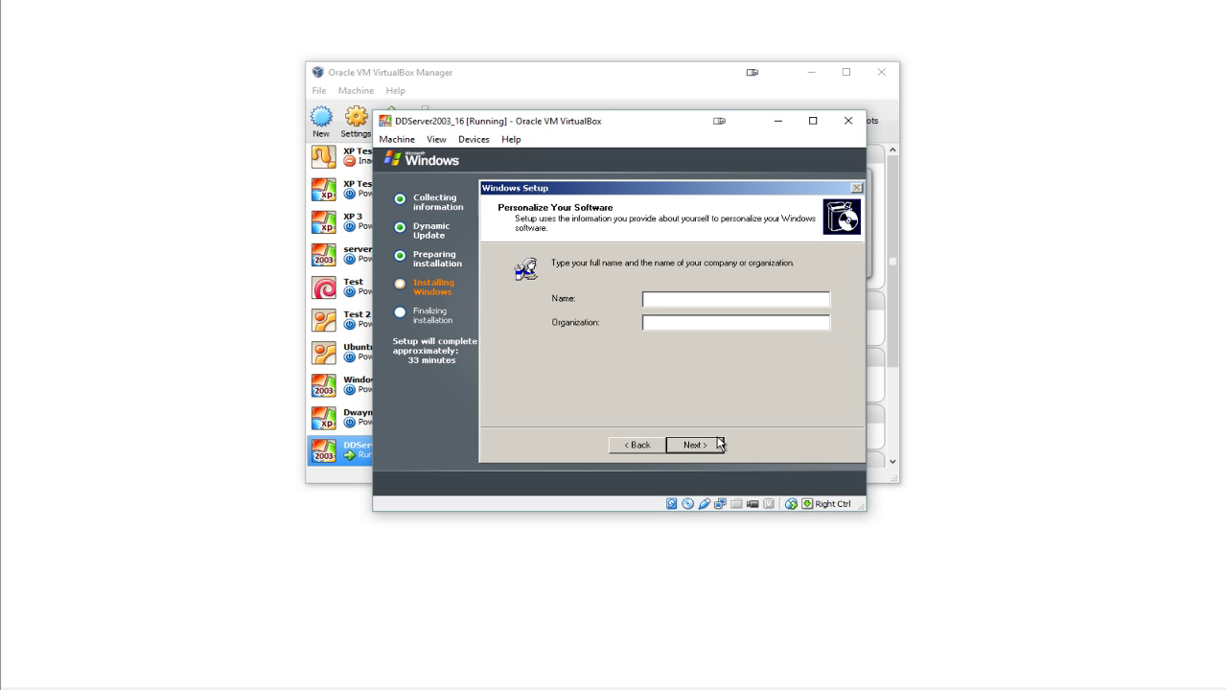
{"action": "type", "text": "User"}
{"action": "type", "text": "OF"}
{"action": "type", "text": "I"}
- Skip the product key and set Per server licensing with 5 concurrent connections
{"action": "left_click", "coordinate": [721, 448]}
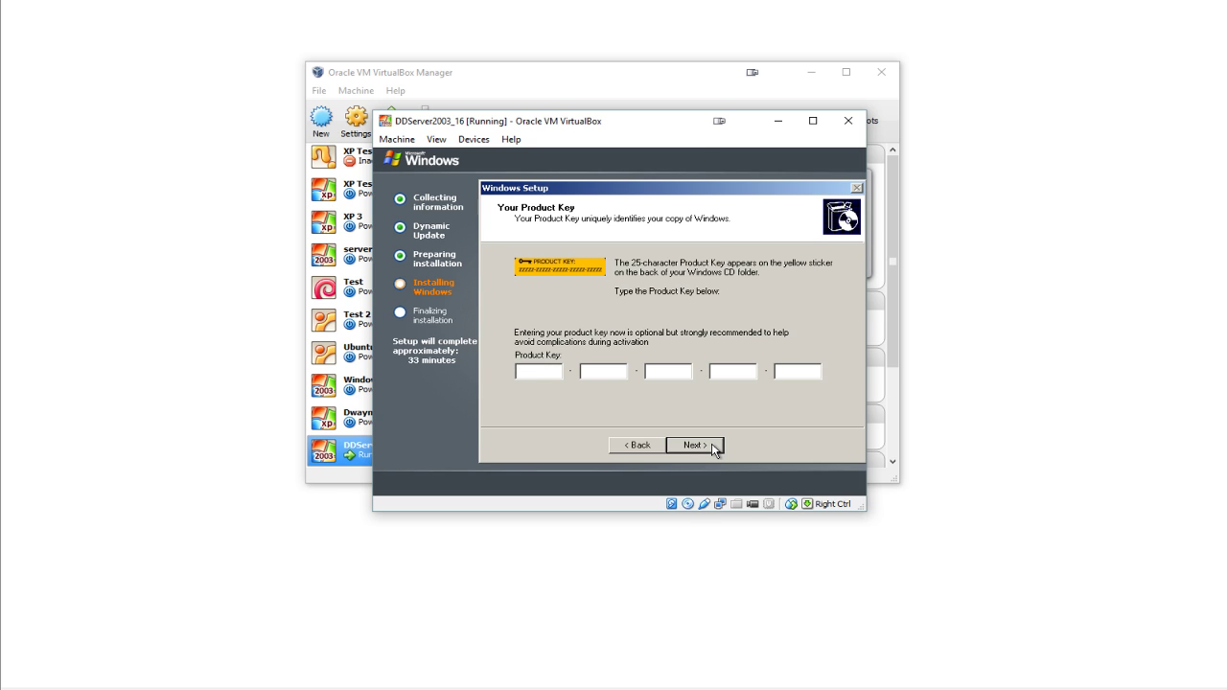
{"action": "left_click", "coordinate": [719, 446]}
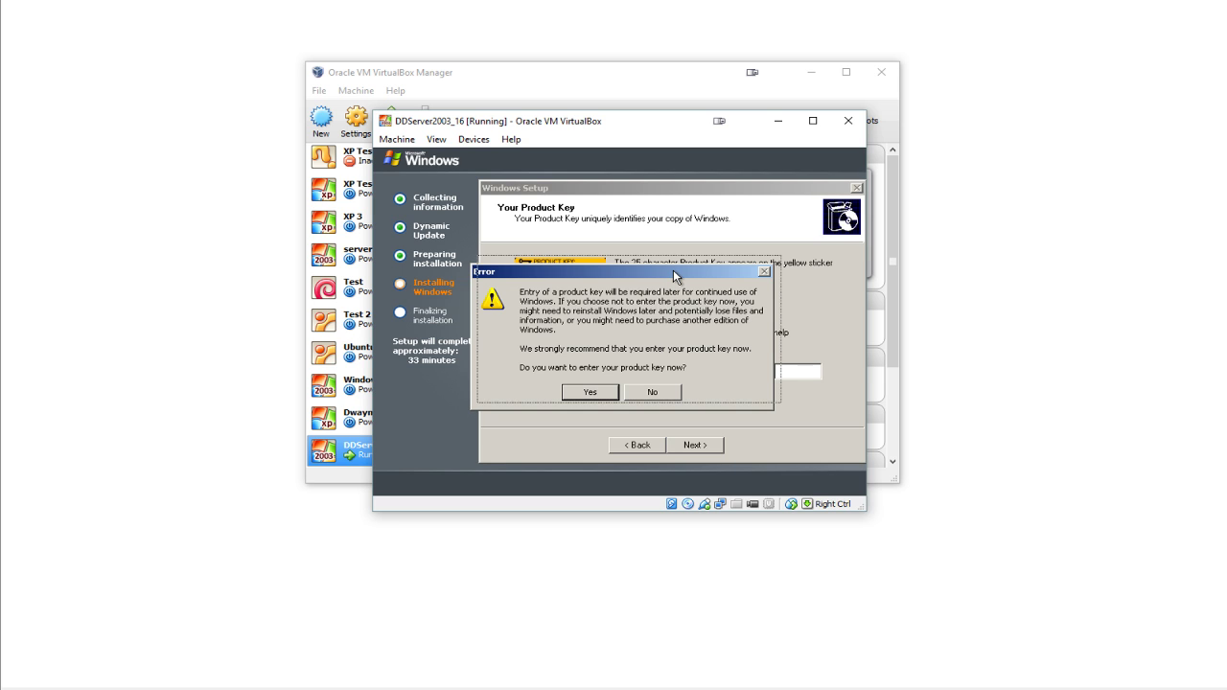
{"action": "left_click_drag", "start_coordinate": [673, 272], "coordinate": [676, 264]}
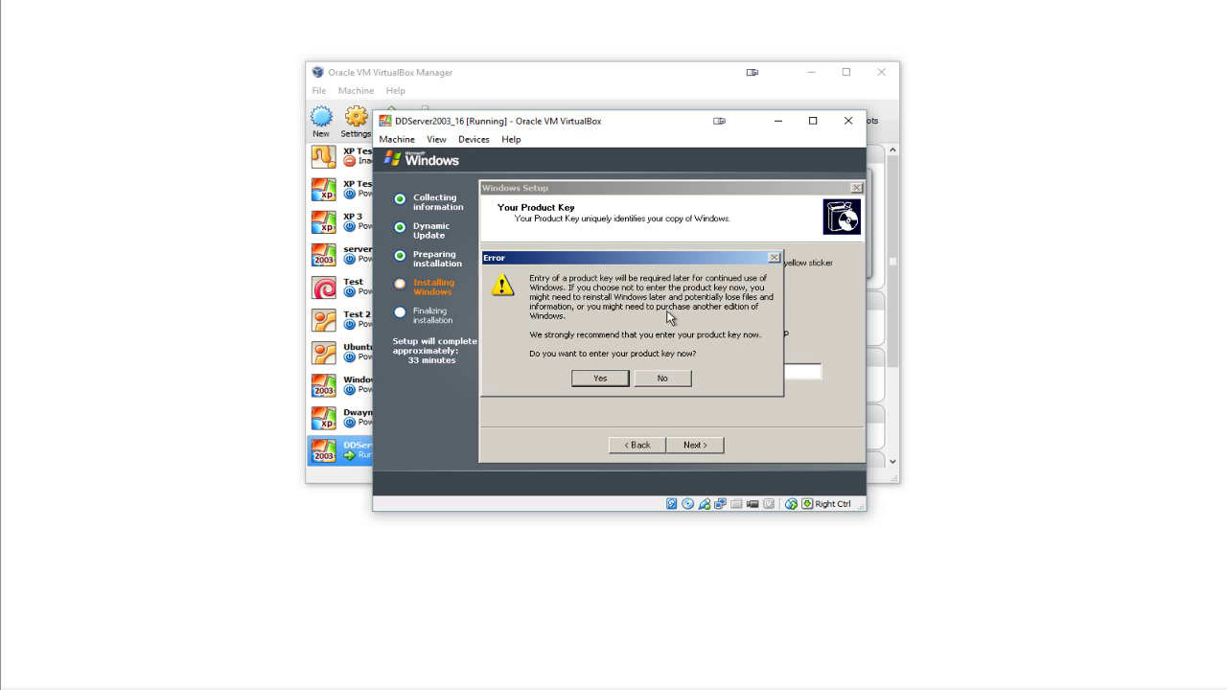
{"action": "left_click", "coordinate": [663, 379]}
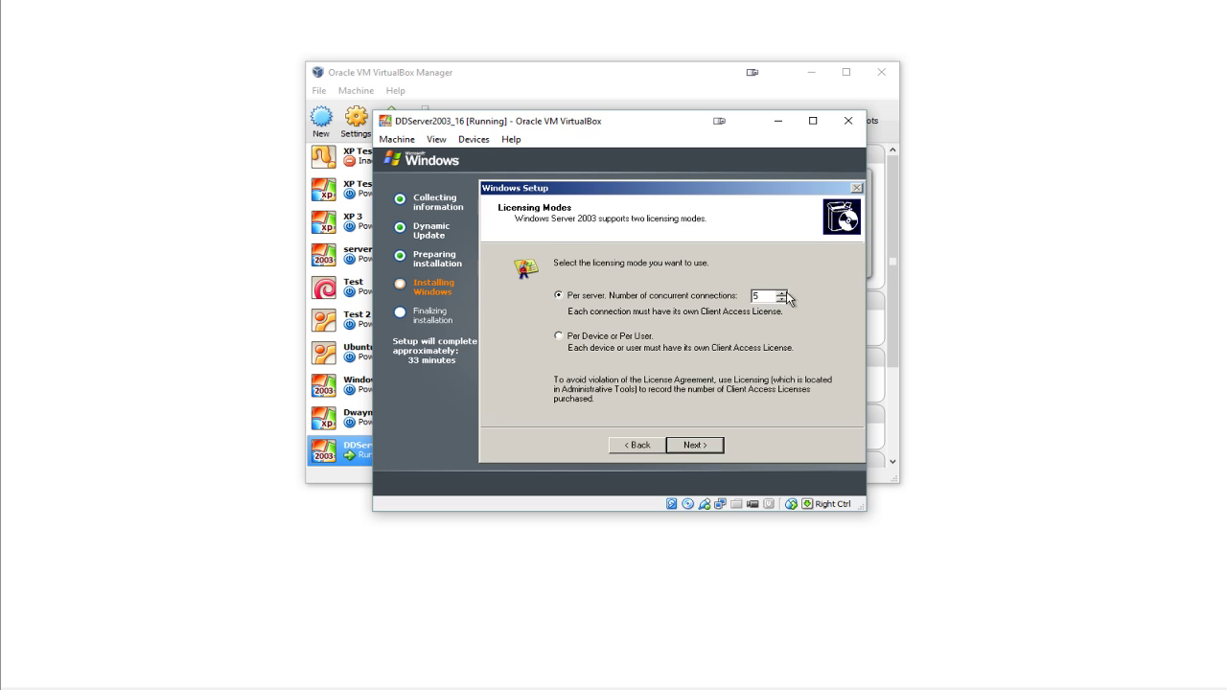
{"action": "left_click", "coordinate": [783, 293]}
- License the server in Per server mode with 5 concurrent connections
{"action": "left_click", "coordinate": [780, 301]}
{"action": "type", "text": "5"}
{"action": "left_click", "coordinate": [705, 445]}
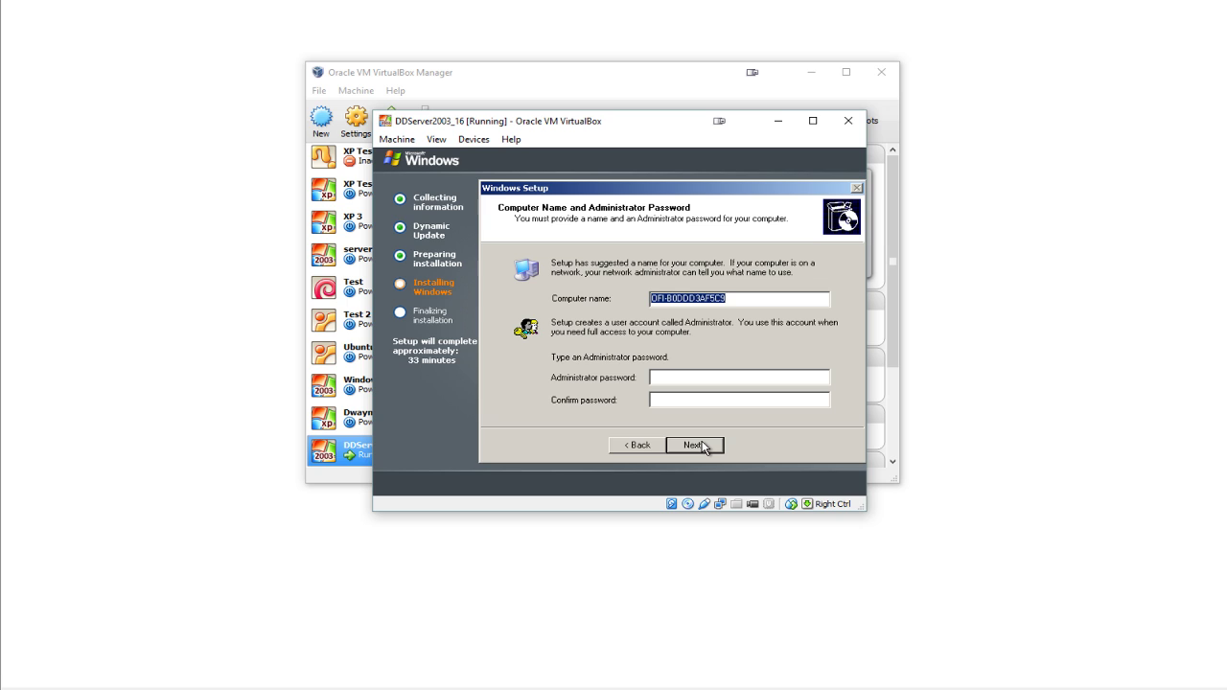
- Name the computer DDServer16 and set the administrator password
{"action": "type", "text": "D"}
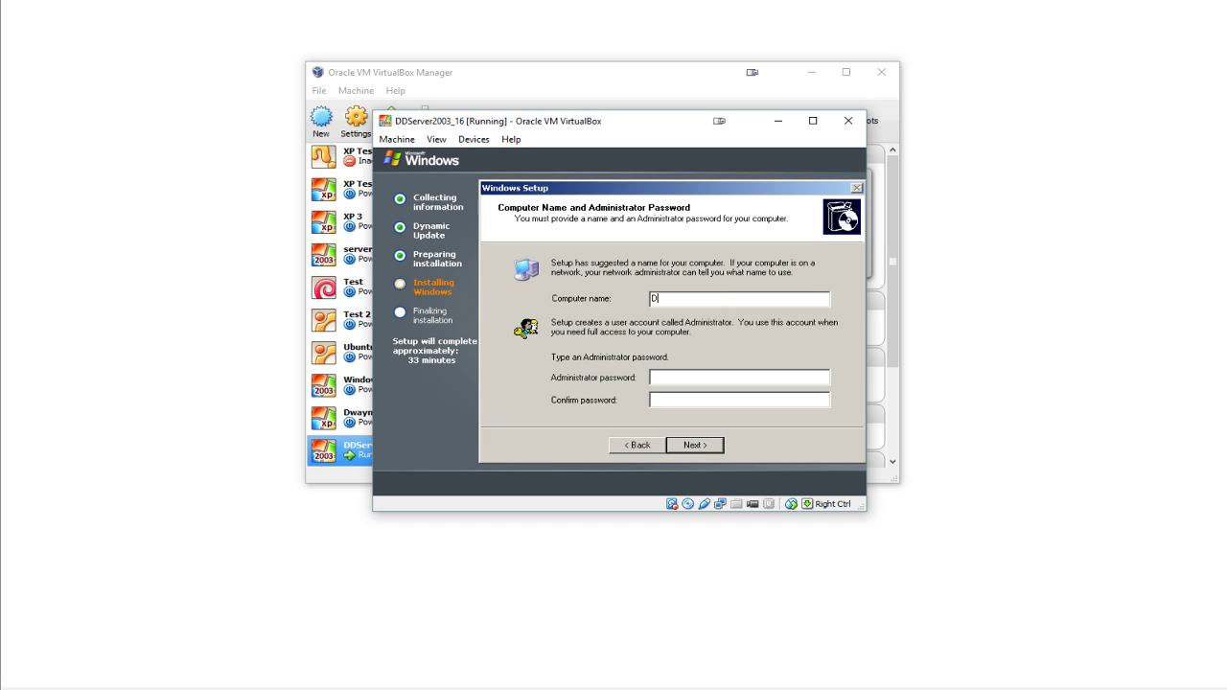
{"action": "type", "text": "DServer16"}
{"action": "left_click", "coordinate": [681, 376]}
{"action": "type", "text": "••••••••••••••••••"}
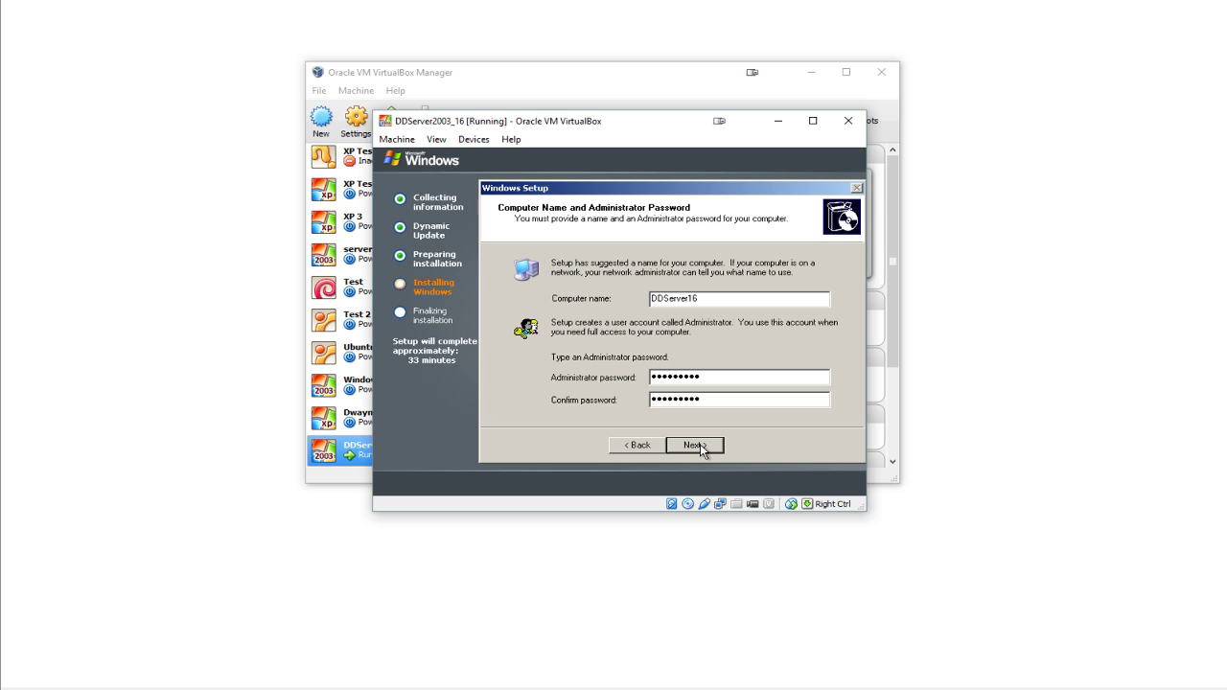
{"action": "left_click", "coordinate": [698, 447]}
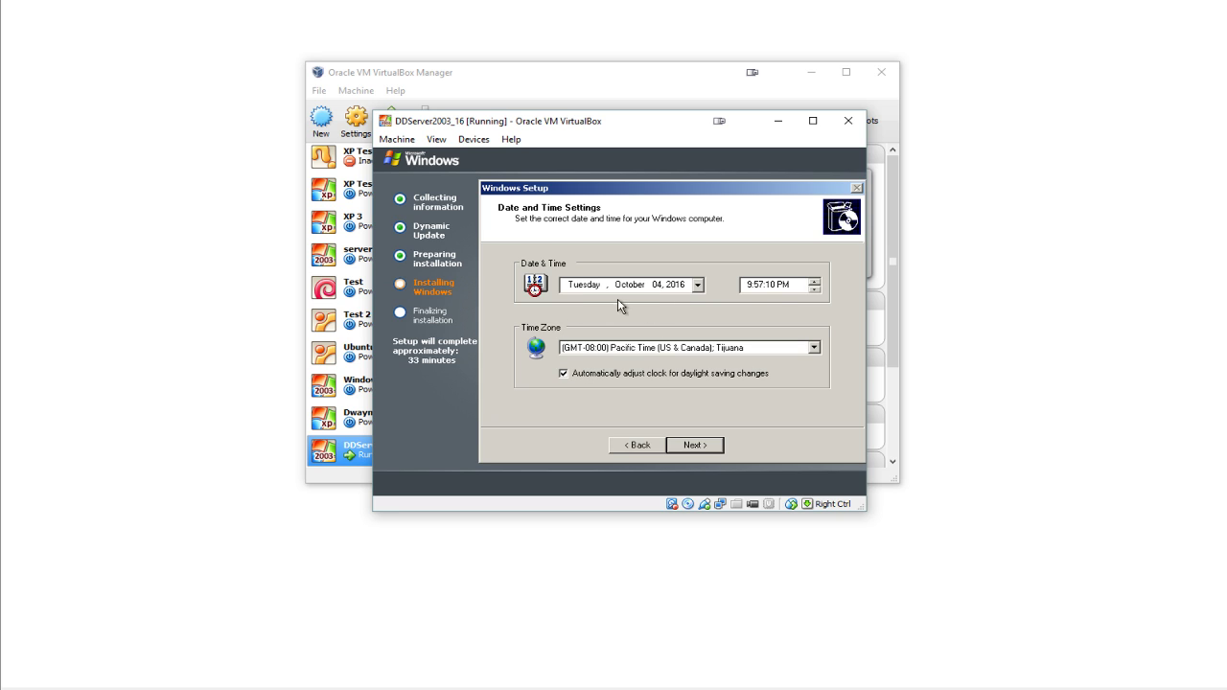
- Set the time zone to (GMT) Greenwich Mean Time: Dublin, Edinburgh, Lisbon, London and keep typical networking
{"action": "left_click", "coordinate": [662, 348]}
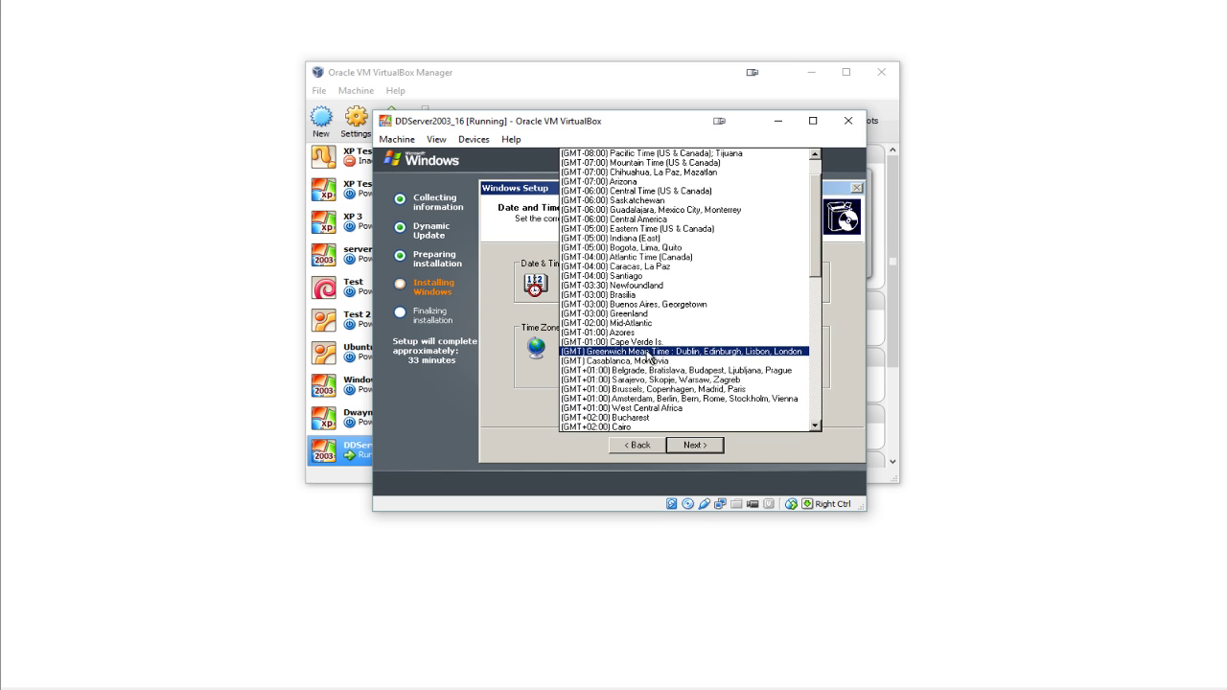
{"action": "left_click", "coordinate": [650, 353]}
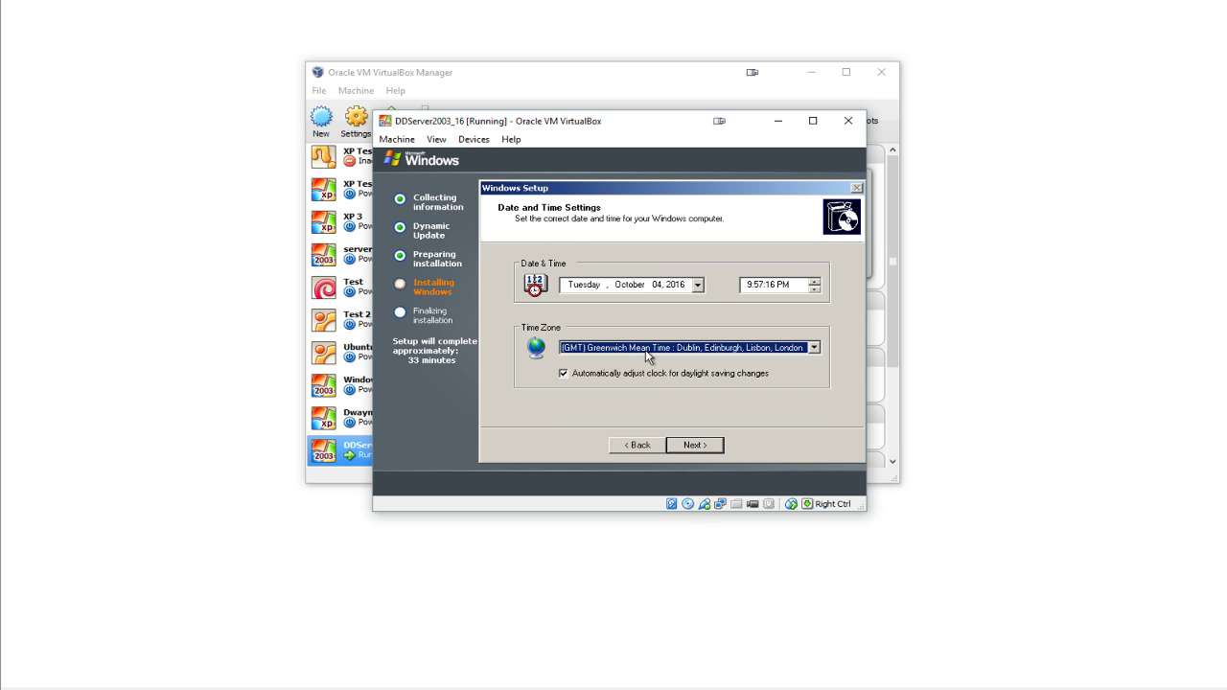
{"action": "left_click", "coordinate": [694, 445]}
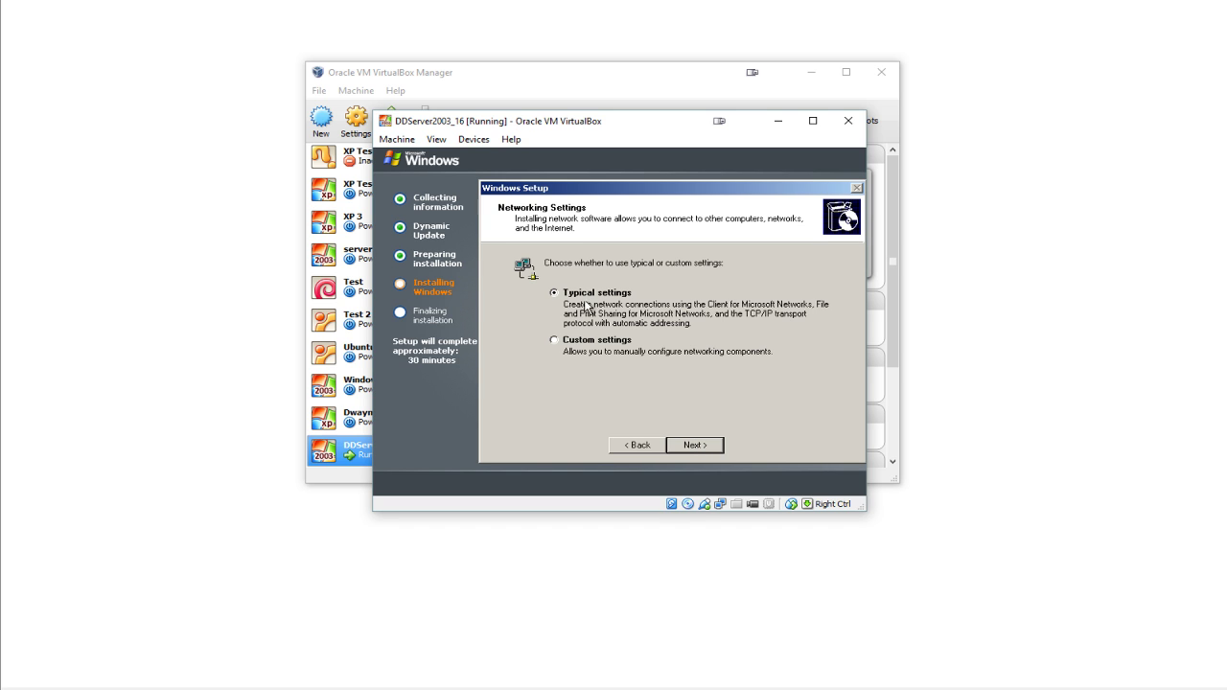
{"action": "left_click", "coordinate": [697, 445]}
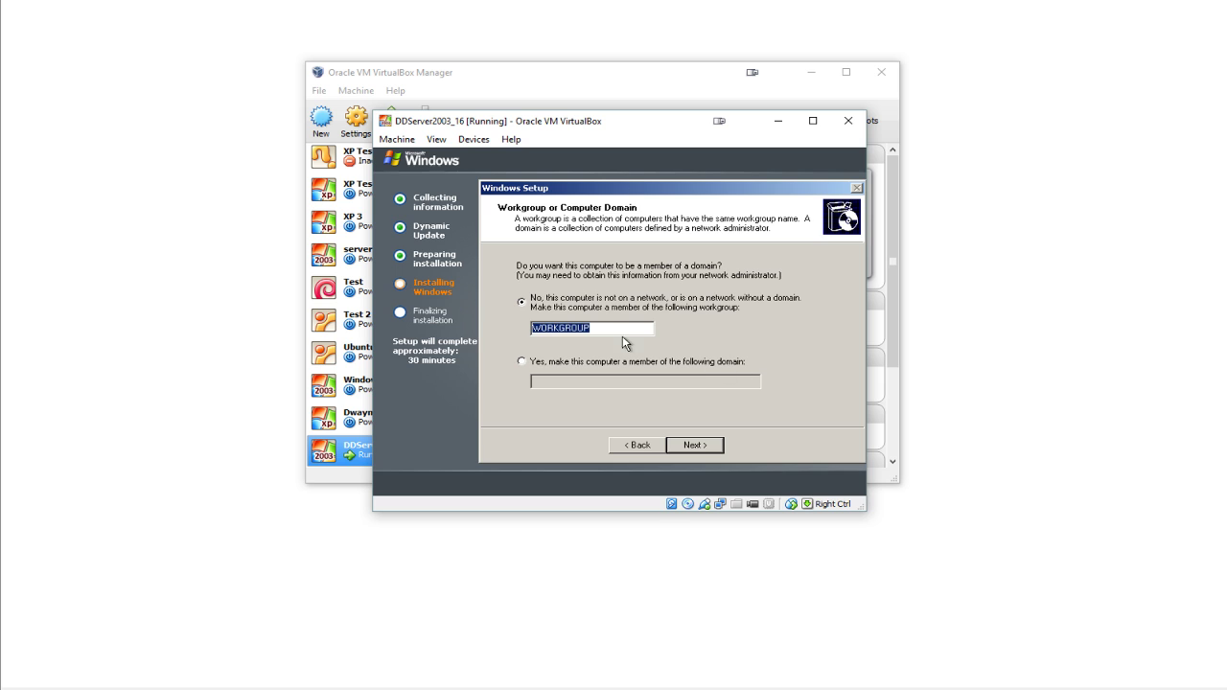
- Keep the default WORKGROUP membership so setup finishes installing Windows Server 2003
{"action": "left_click", "coordinate": [698, 444]}
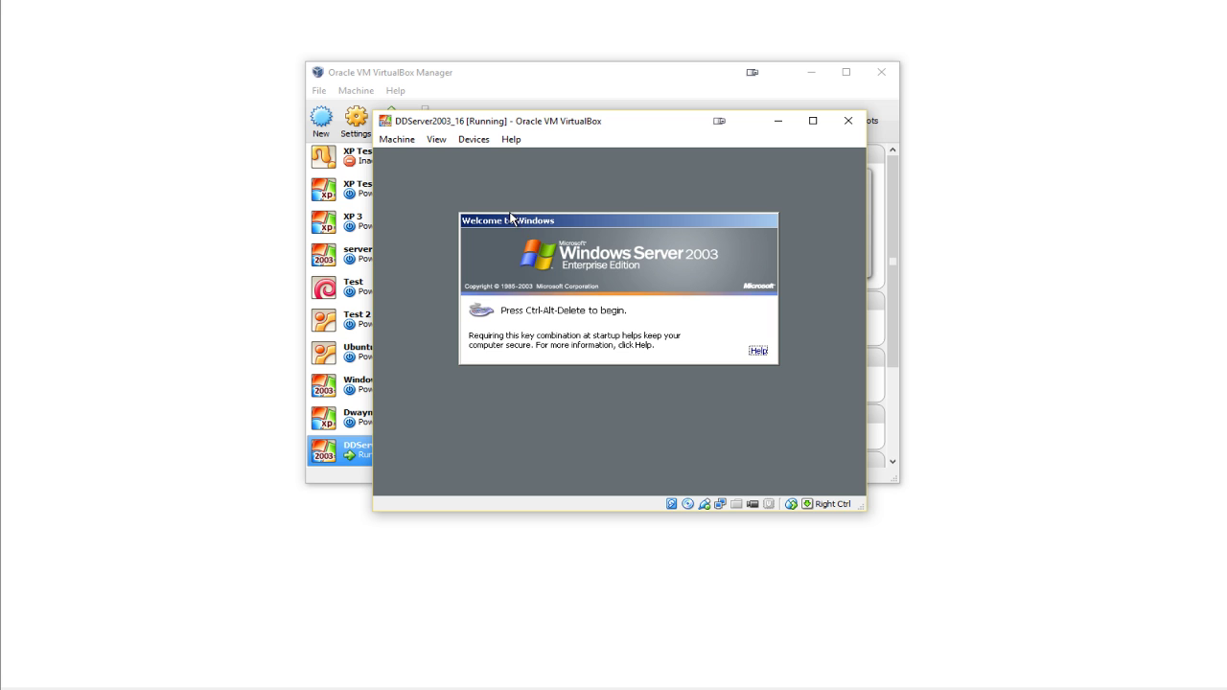
- With the server at the Windows Server 2003 welcome screen, open the VM's machine actions menu
{"action": "left_click", "coordinate": [414, 154]}
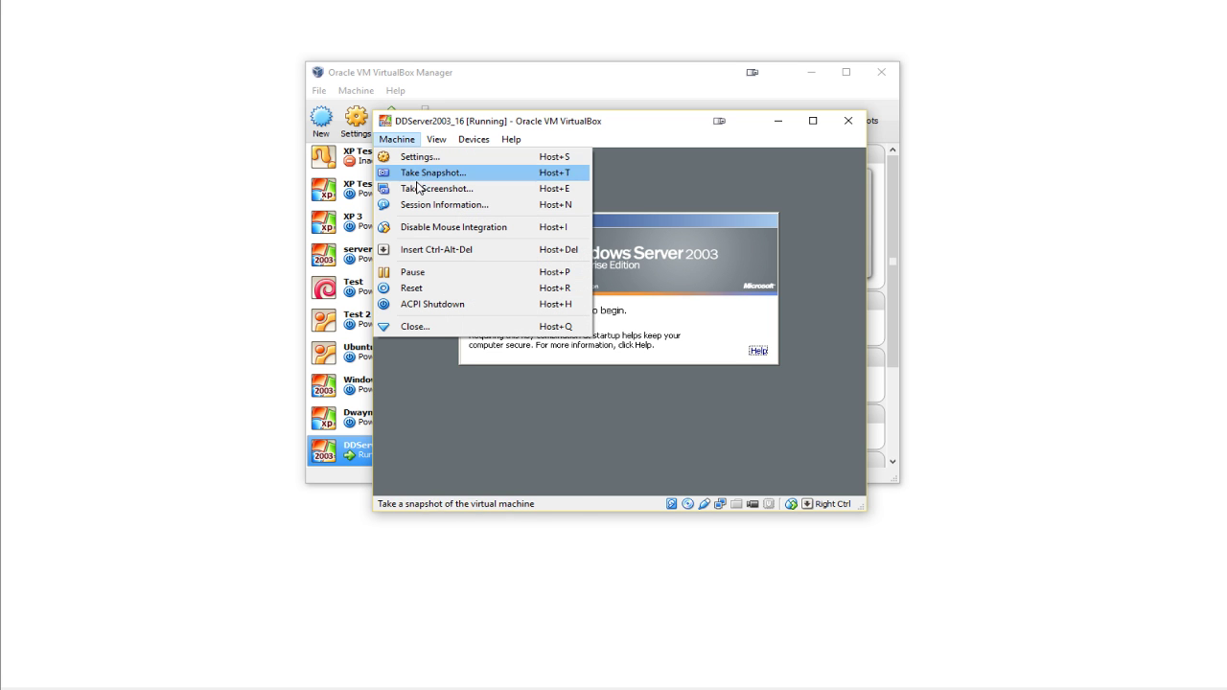
- Send Ctrl-Alt-Del to the guest and log on as Administrator with the account password
{"action": "left_click", "coordinate": [429, 250]}
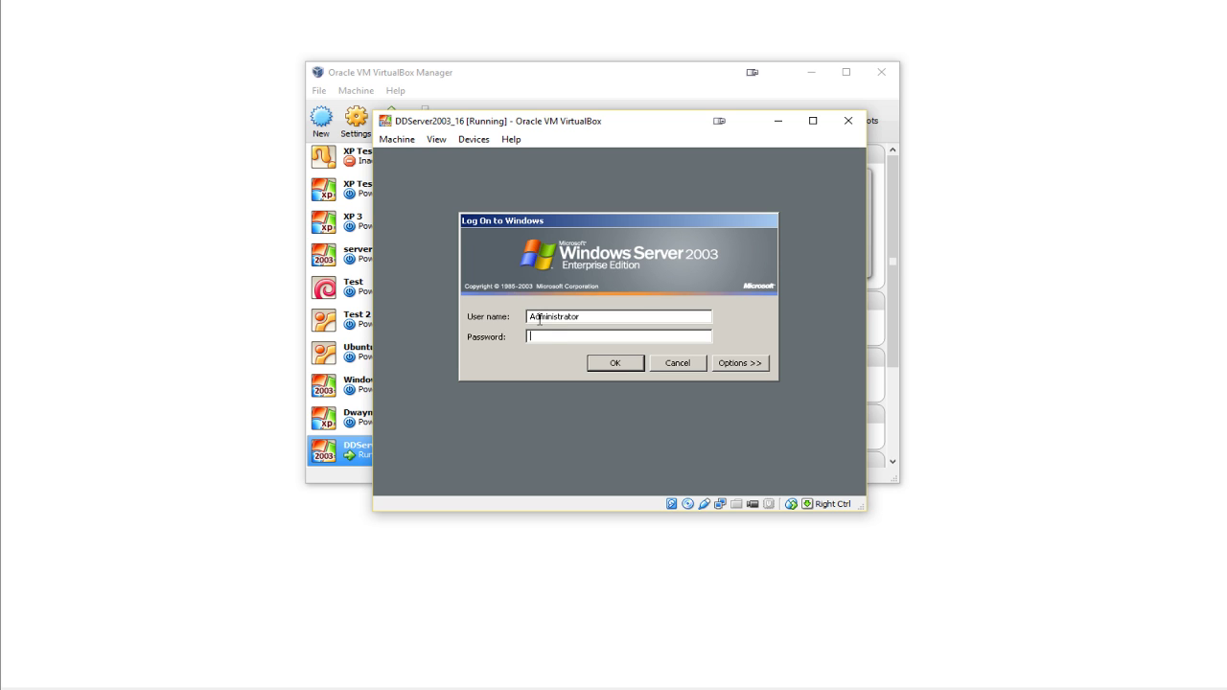
{"action": "left_click", "coordinate": [591, 340]}
{"action": "type", "text": "*********"}
{"action": "key", "text": "Return"}
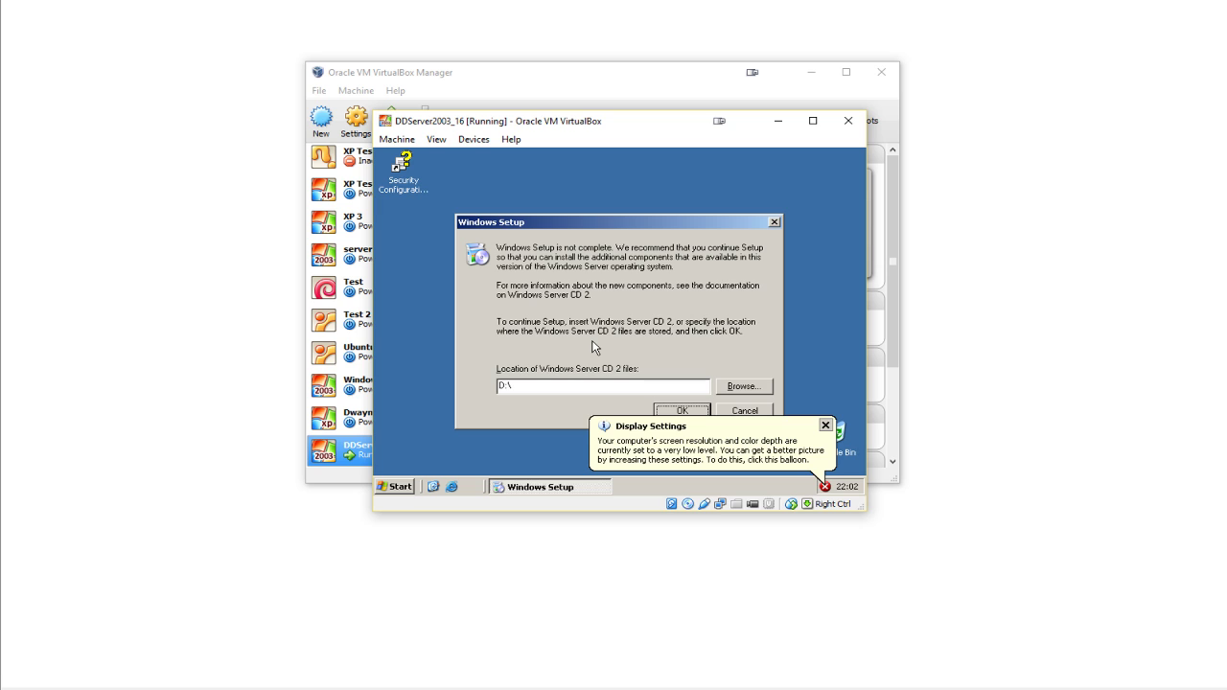
- Raise the guest's screen resolution to 1024 by 768, keep it, and close Display Properties
{"action": "left_click", "coordinate": [825, 426]}
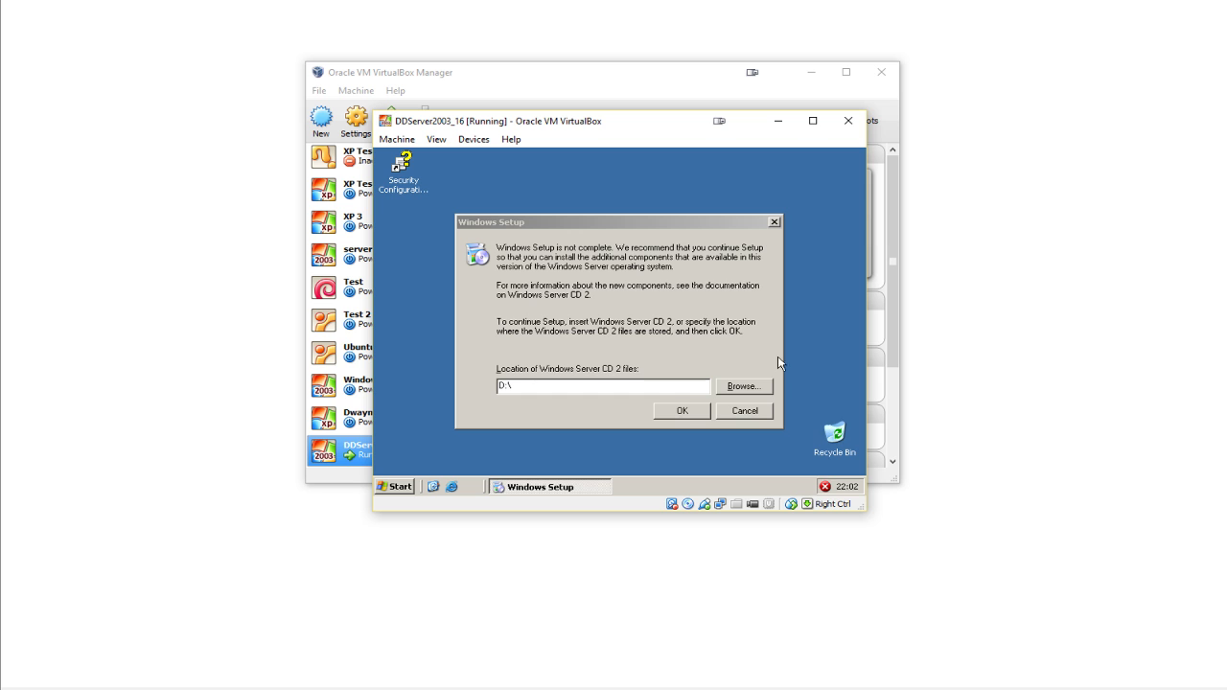
{"action": "right_click", "coordinate": [795, 247]}
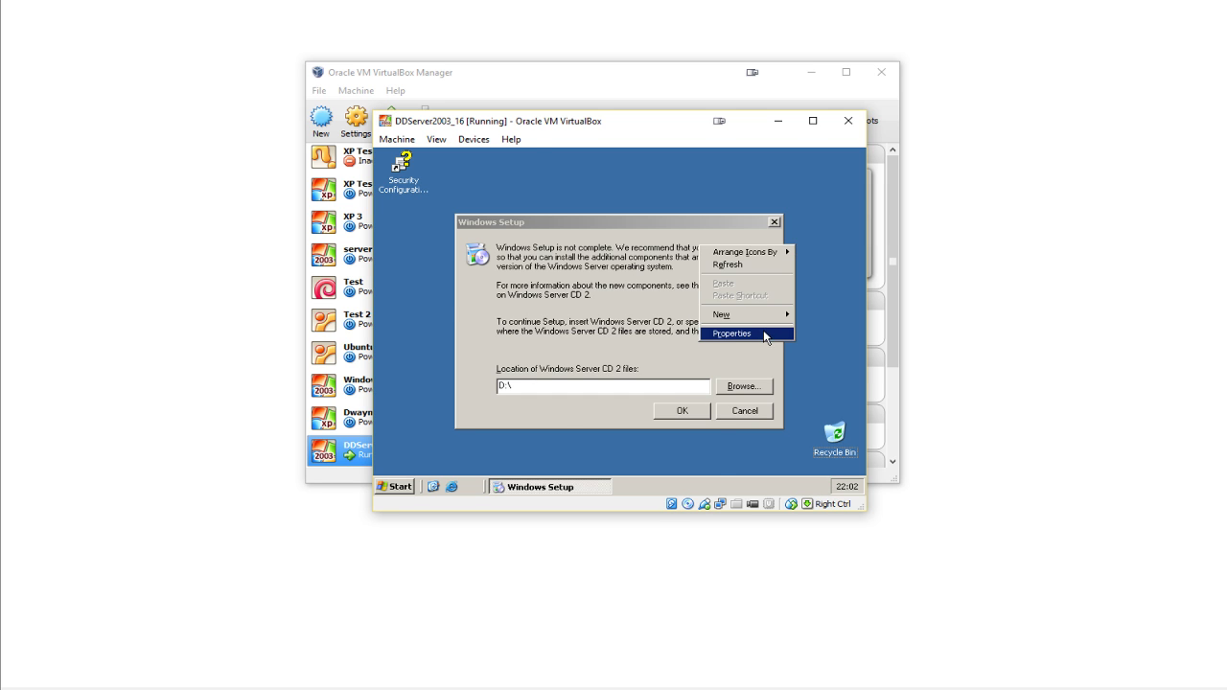
{"action": "left_click", "coordinate": [767, 332]}
{"action": "left_click", "coordinate": [635, 180]}
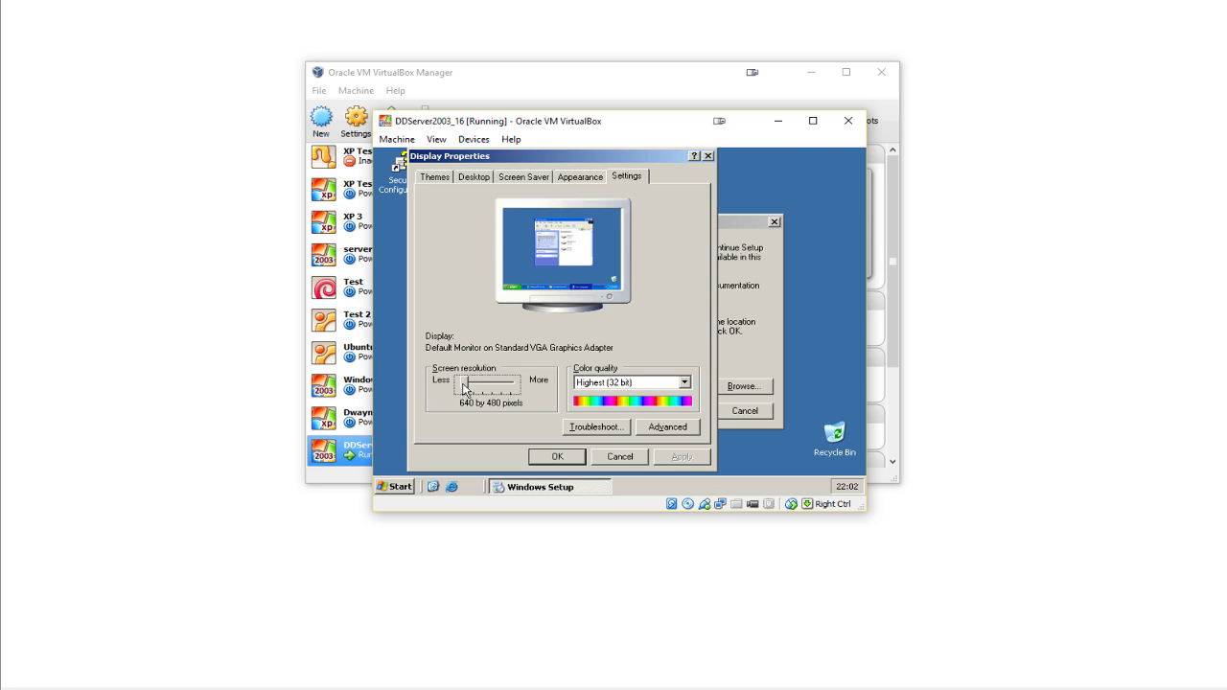
{"action": "left_click_drag", "start_coordinate": [465, 383], "coordinate": [484, 388]}
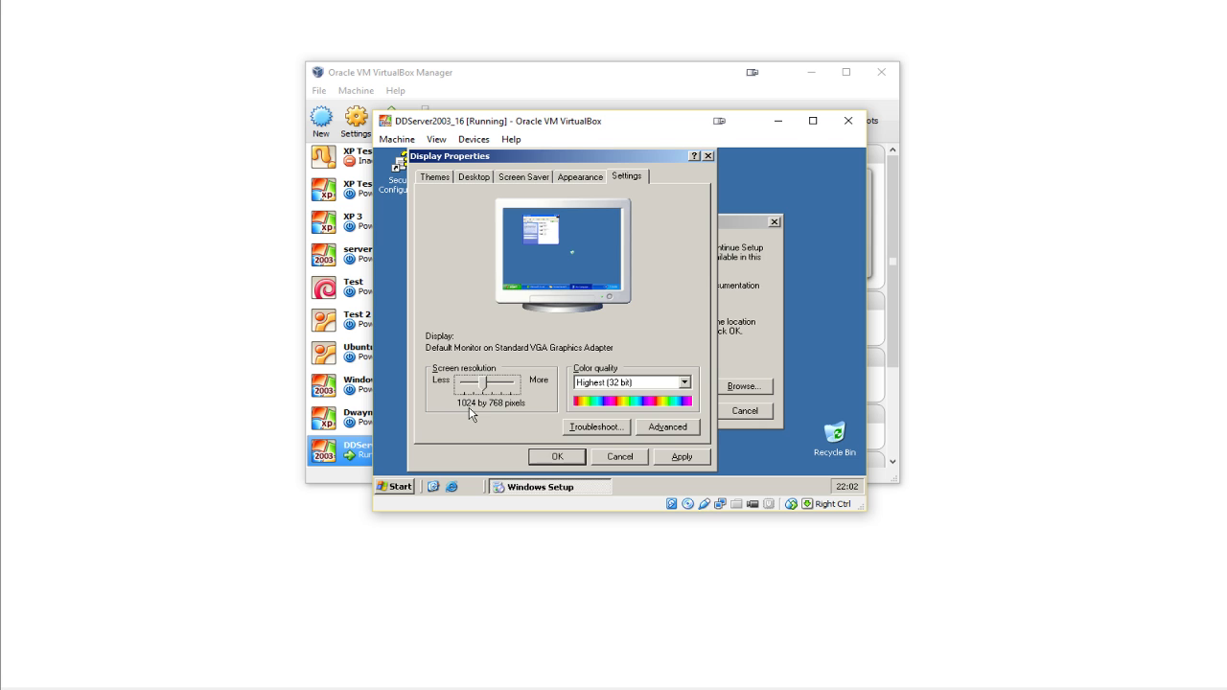
{"action": "left_click", "coordinate": [684, 458]}
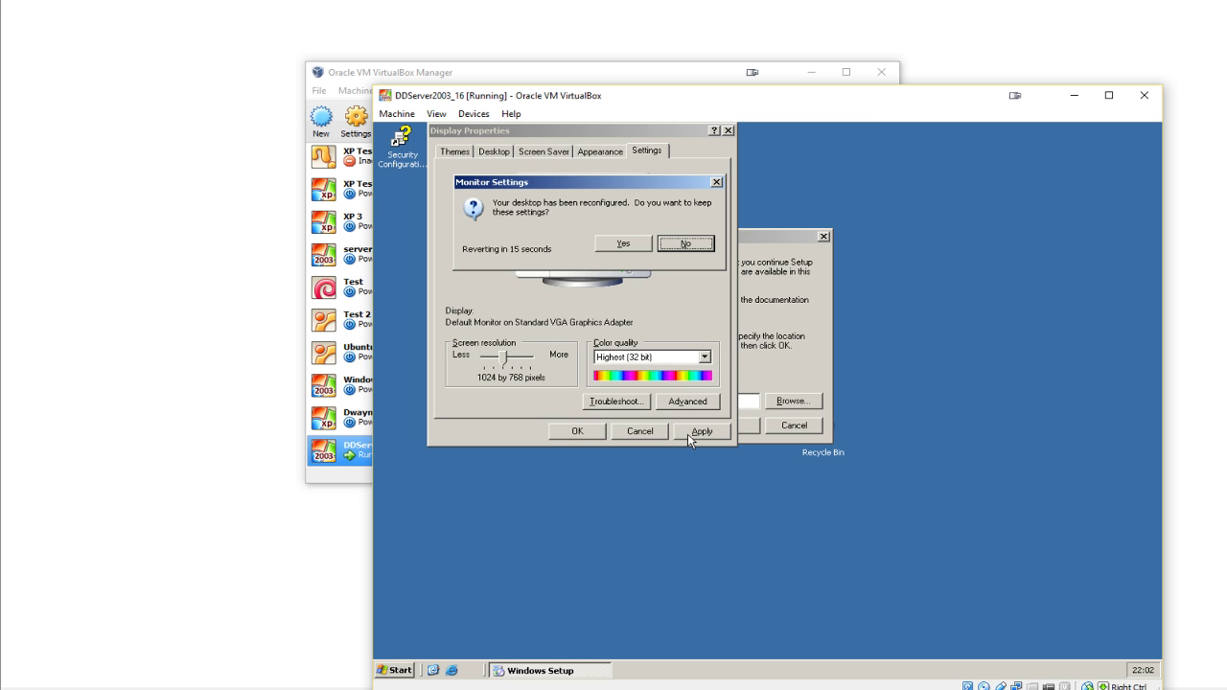
{"action": "left_click", "coordinate": [623, 243]}
{"action": "left_click_drag", "start_coordinate": [701, 105], "coordinate": [590, 40]}
{"action": "left_click", "coordinate": [449, 377]}
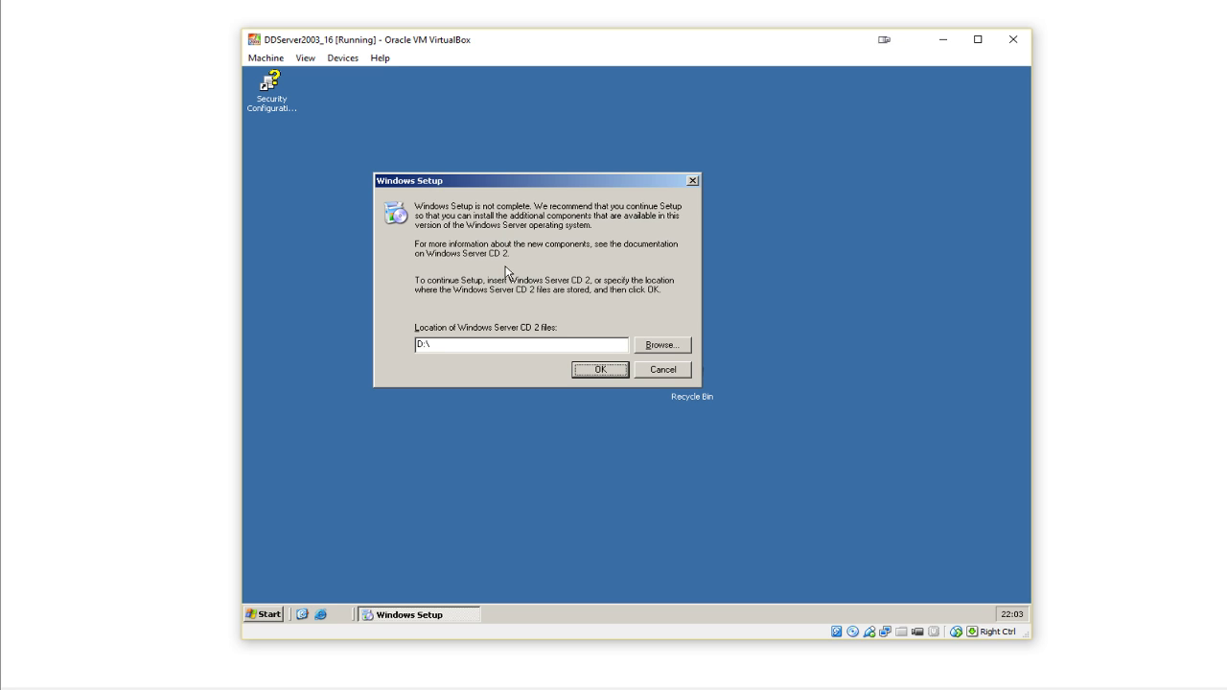
- Insert en_win_srv_2003_r2_enterprise_with_sp2_cd2_.iso into the VM's CD drive and confirm the CD 2 location
{"action": "left_click", "coordinate": [345, 59]}
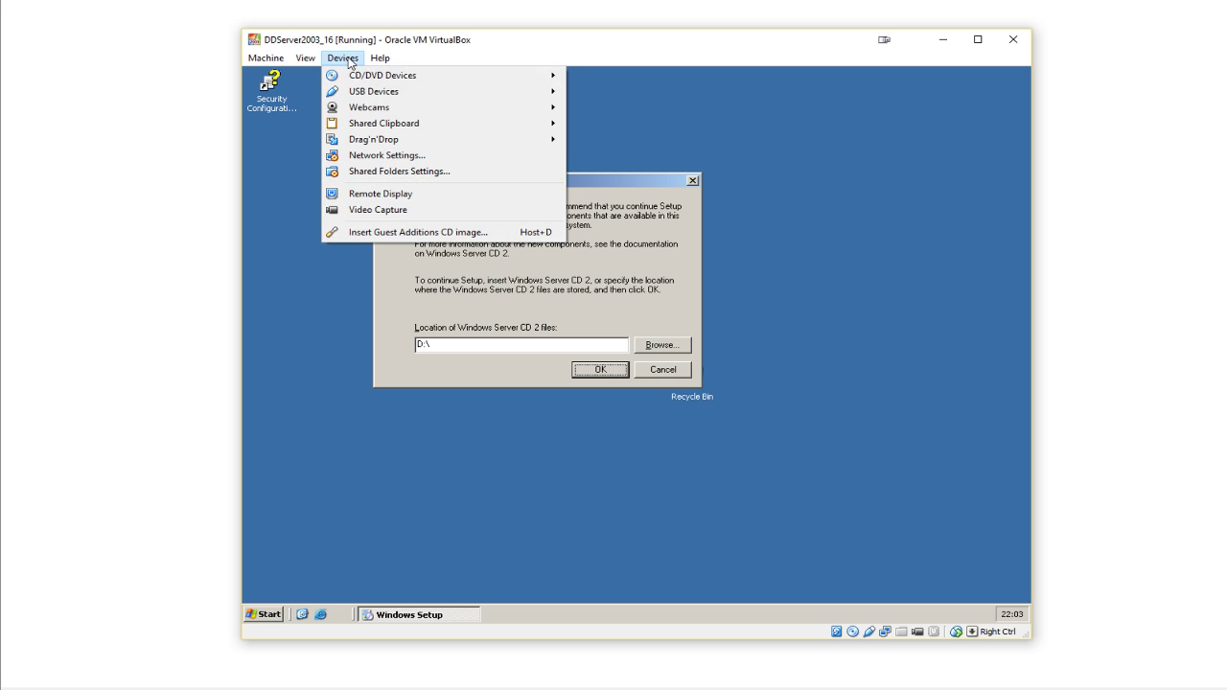
{"action": "mouse_move", "coordinate": [356, 79]}
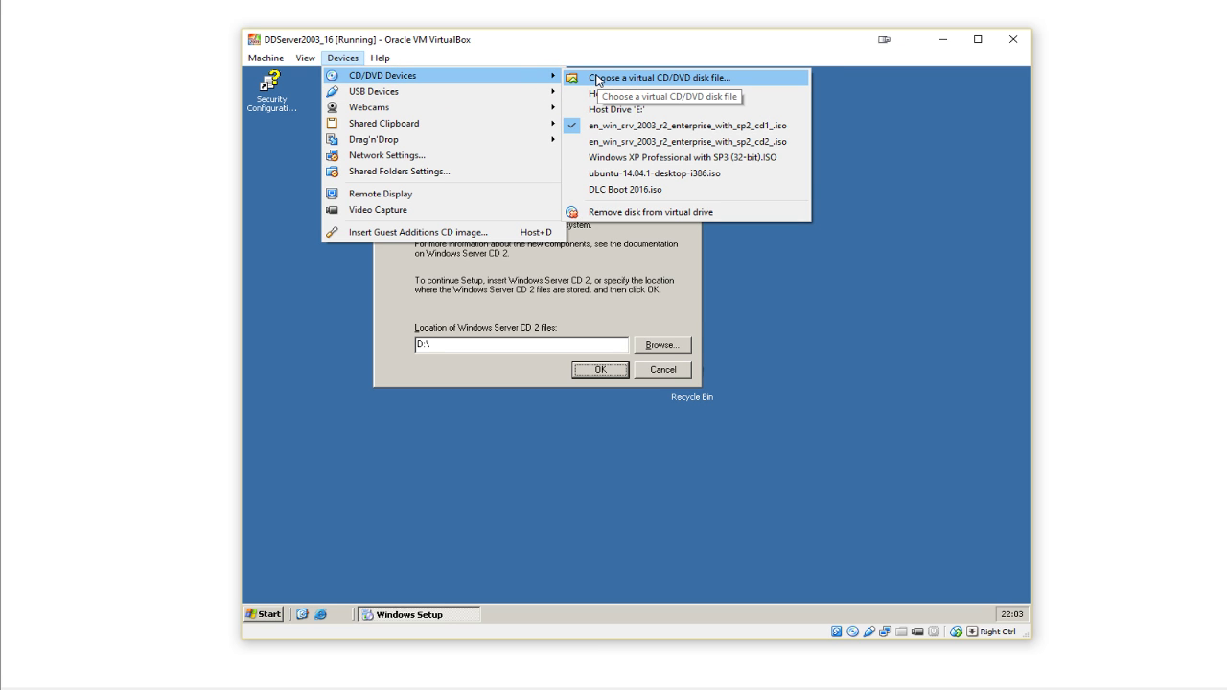
{"action": "left_click", "coordinate": [596, 79]}
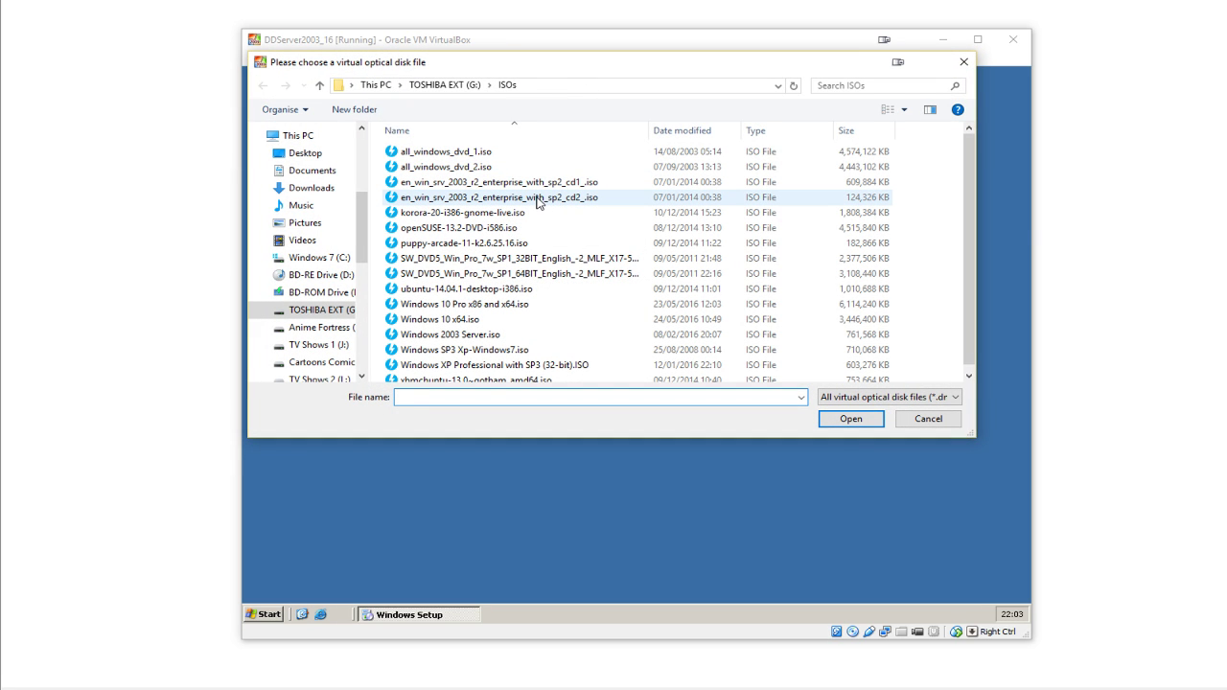
{"action": "left_click", "coordinate": [428, 201]}
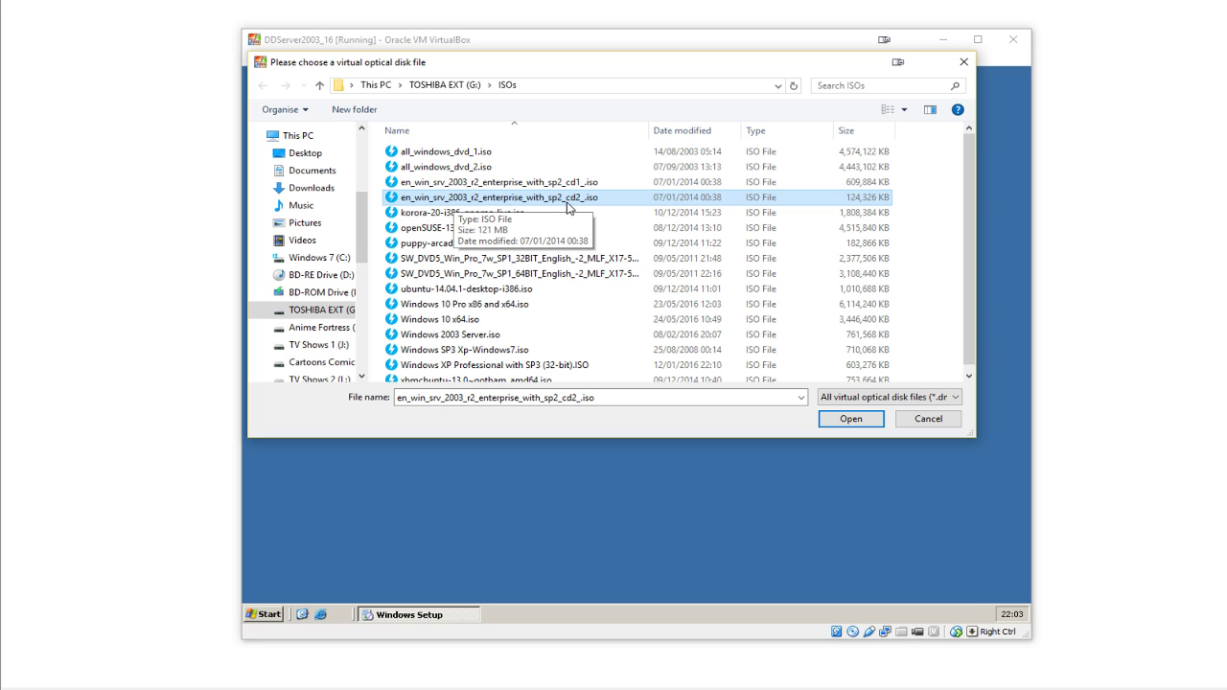
{"action": "double_click", "coordinate": [567, 206]}
{"action": "left_click", "coordinate": [610, 369]}
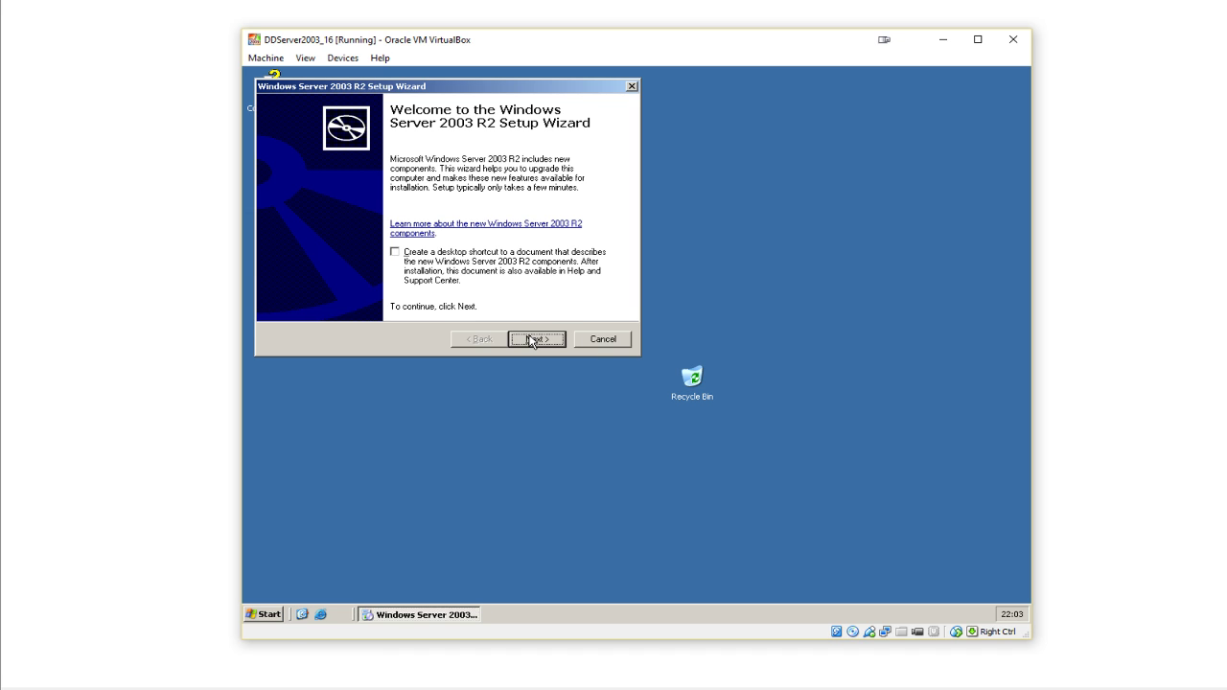
- Accept the R2 licence agreement and start installing the Windows Server 2003 R2 components
{"action": "left_click", "coordinate": [533, 339]}
{"action": "left_click", "coordinate": [441, 280]}
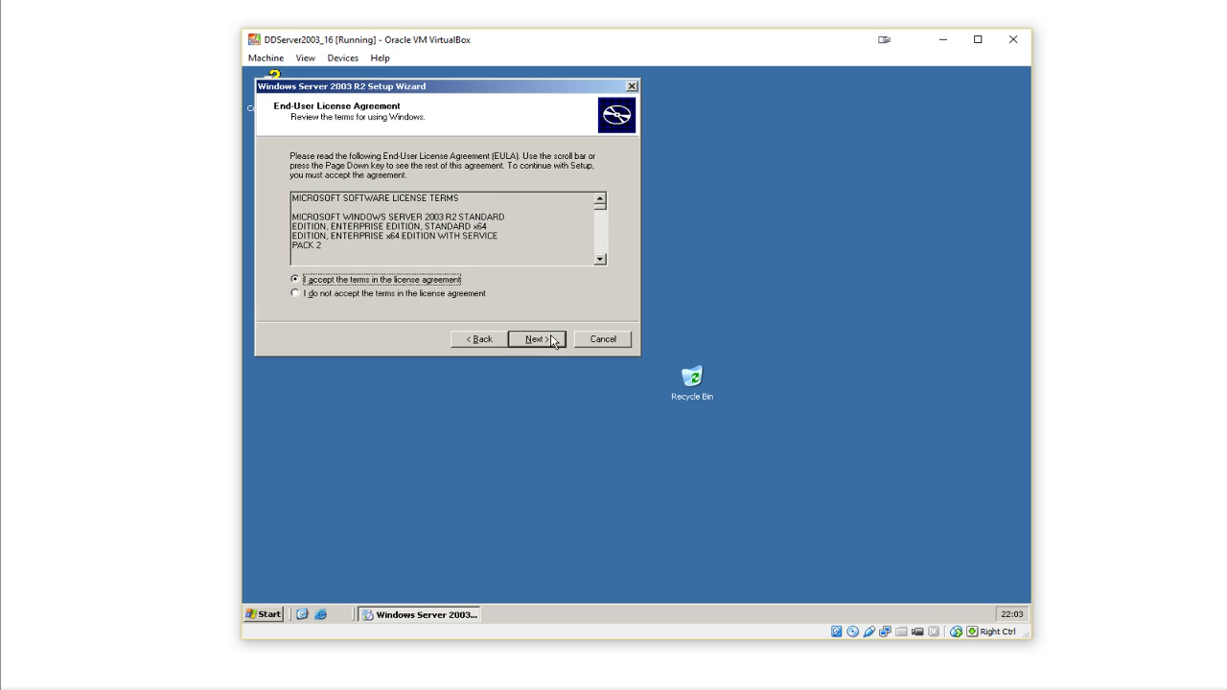
{"action": "left_click", "coordinate": [537, 339]}
{"action": "left_click", "coordinate": [553, 341]}
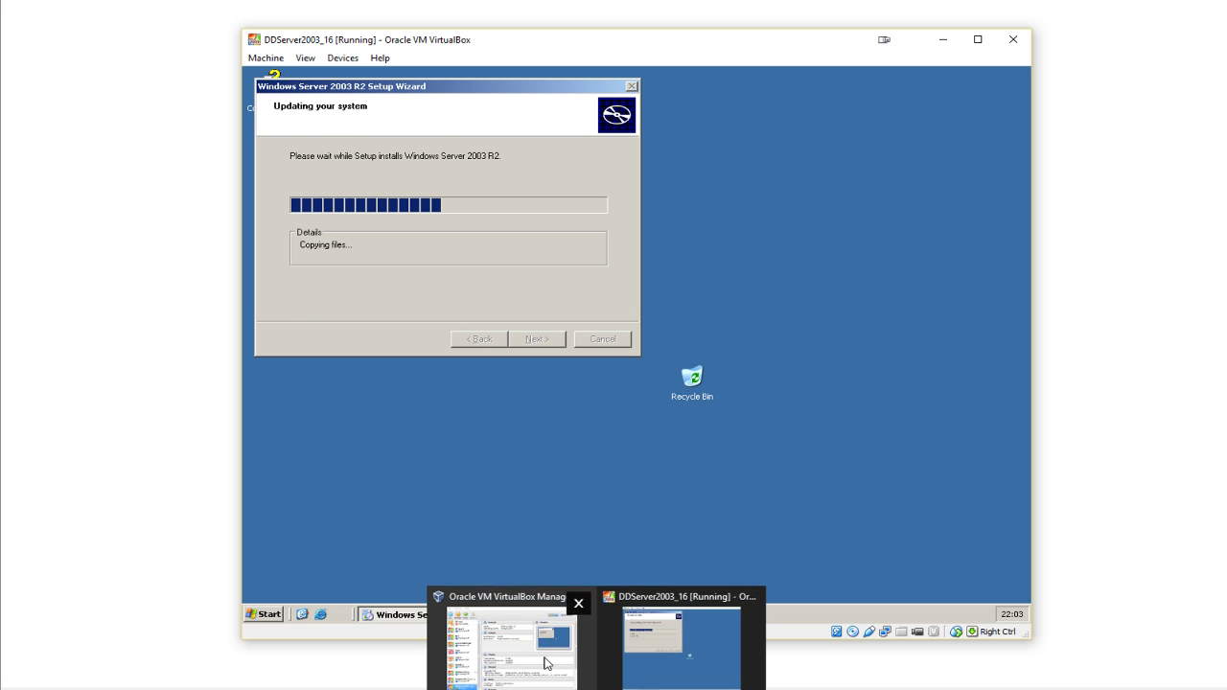
{"action": "left_click", "coordinate": [548, 661]}
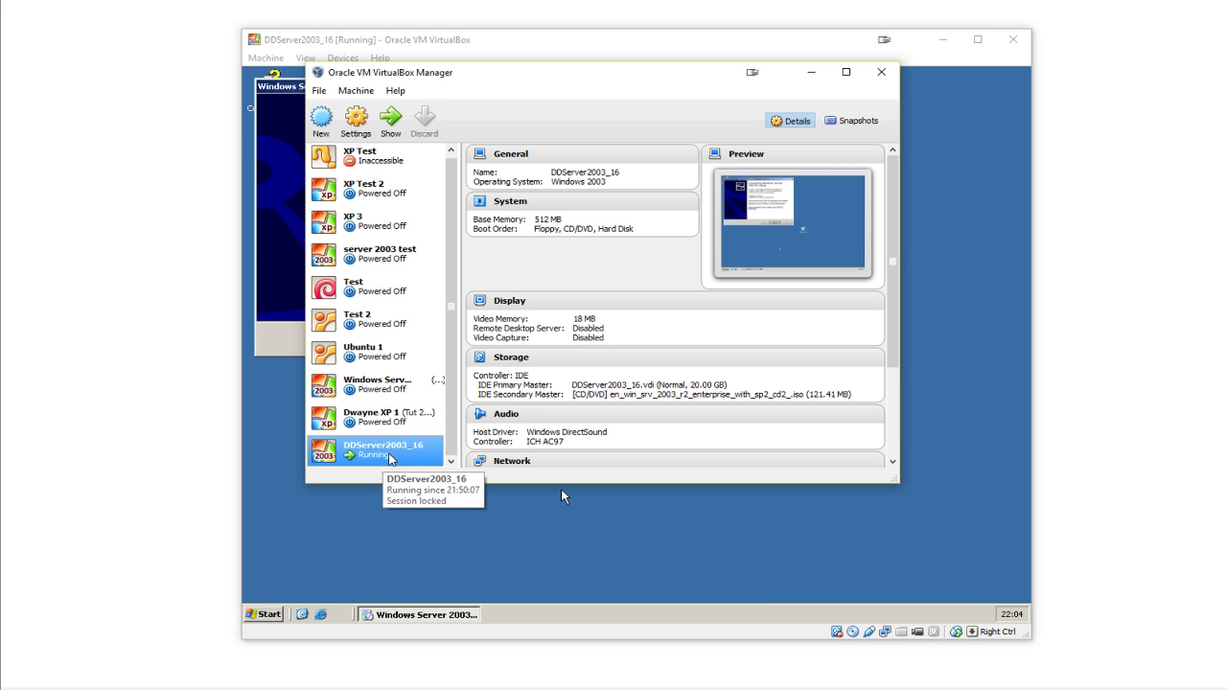
- Attach DDServer2003_16's network adapter to Internal Network with promiscuous mode Allow All and save
{"action": "right_click", "coordinate": [387, 456]}
{"action": "left_click", "coordinate": [427, 466]}
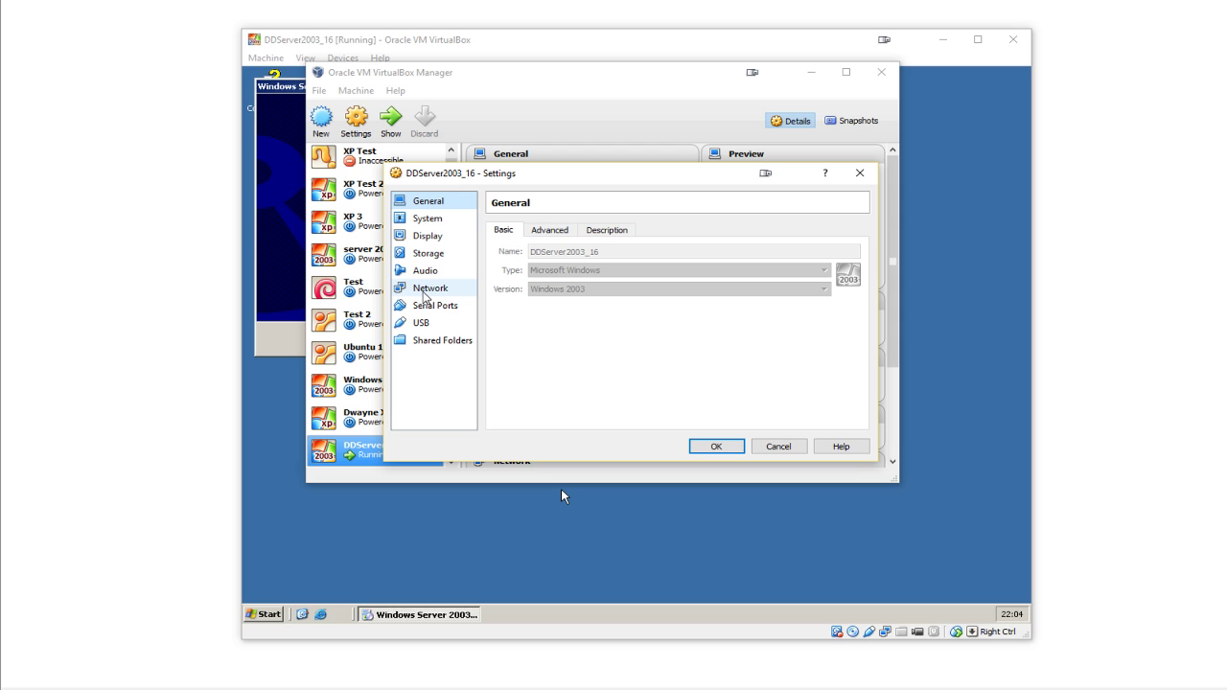
{"action": "left_click", "coordinate": [428, 288]}
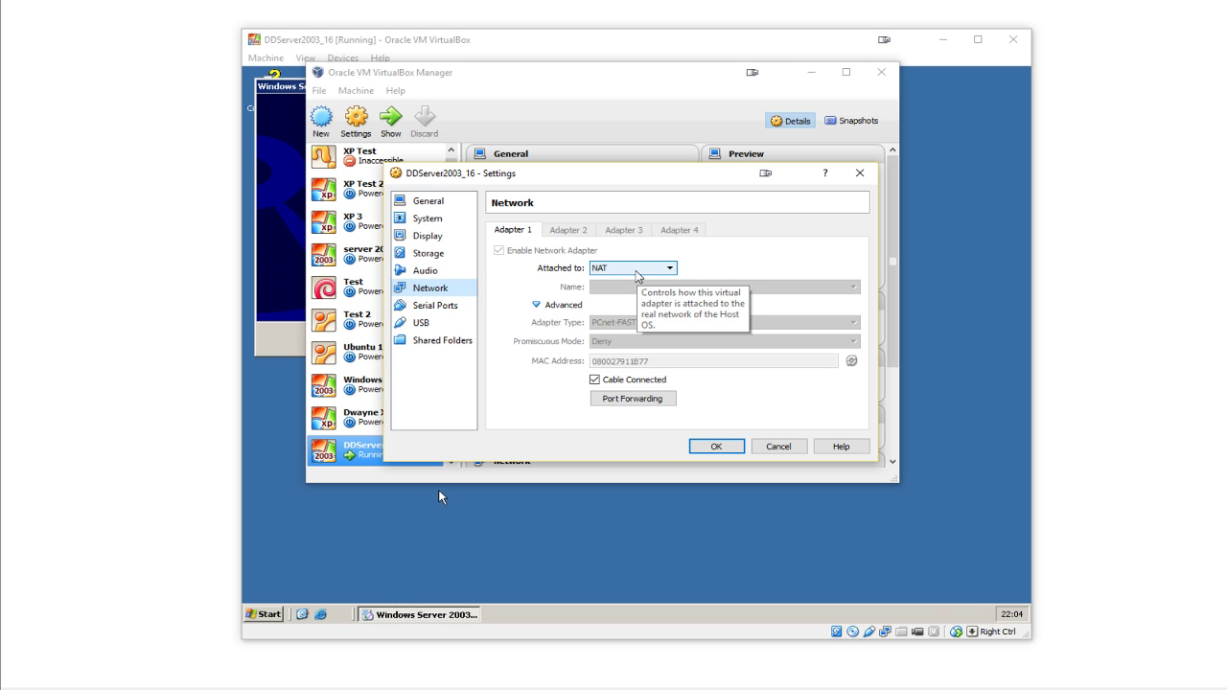
{"action": "left_click", "coordinate": [637, 269]}
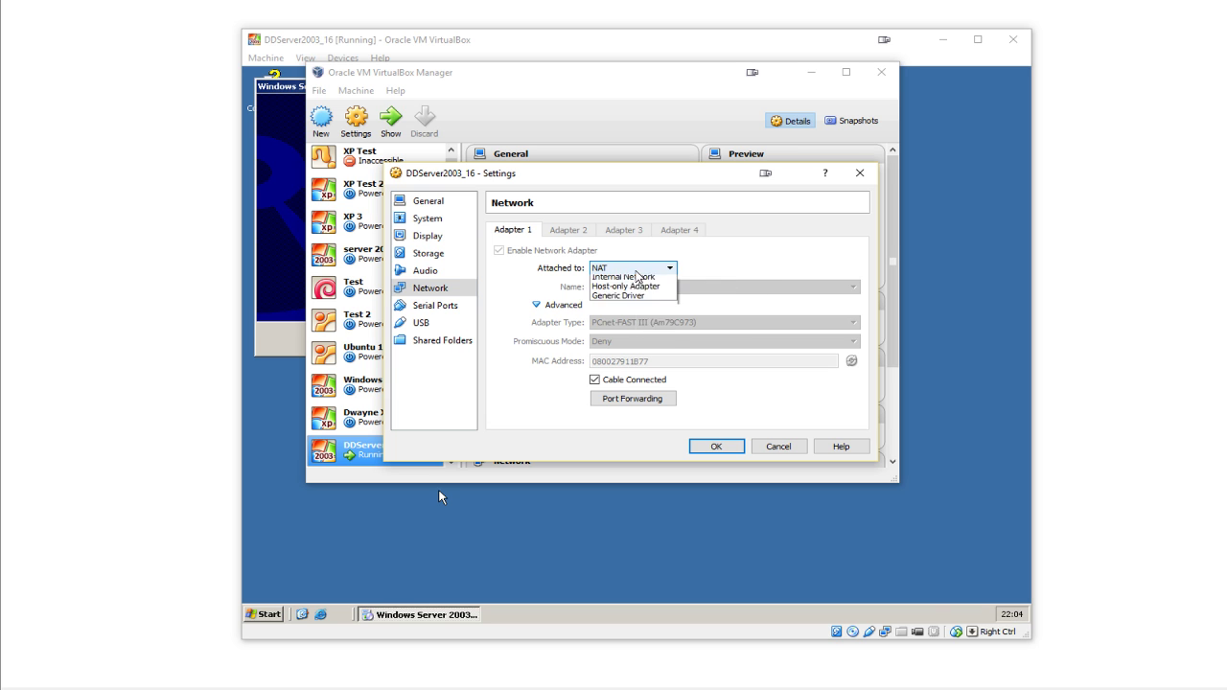
{"action": "left_click", "coordinate": [645, 326]}
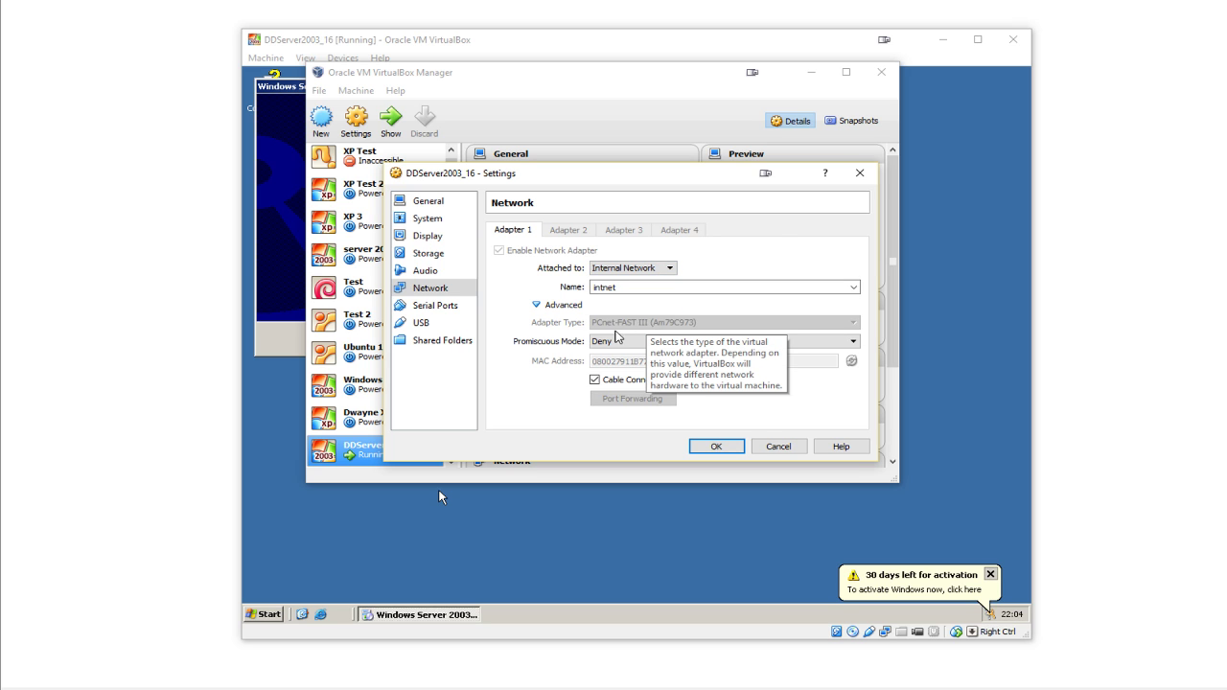
{"action": "left_click", "coordinate": [609, 349]}
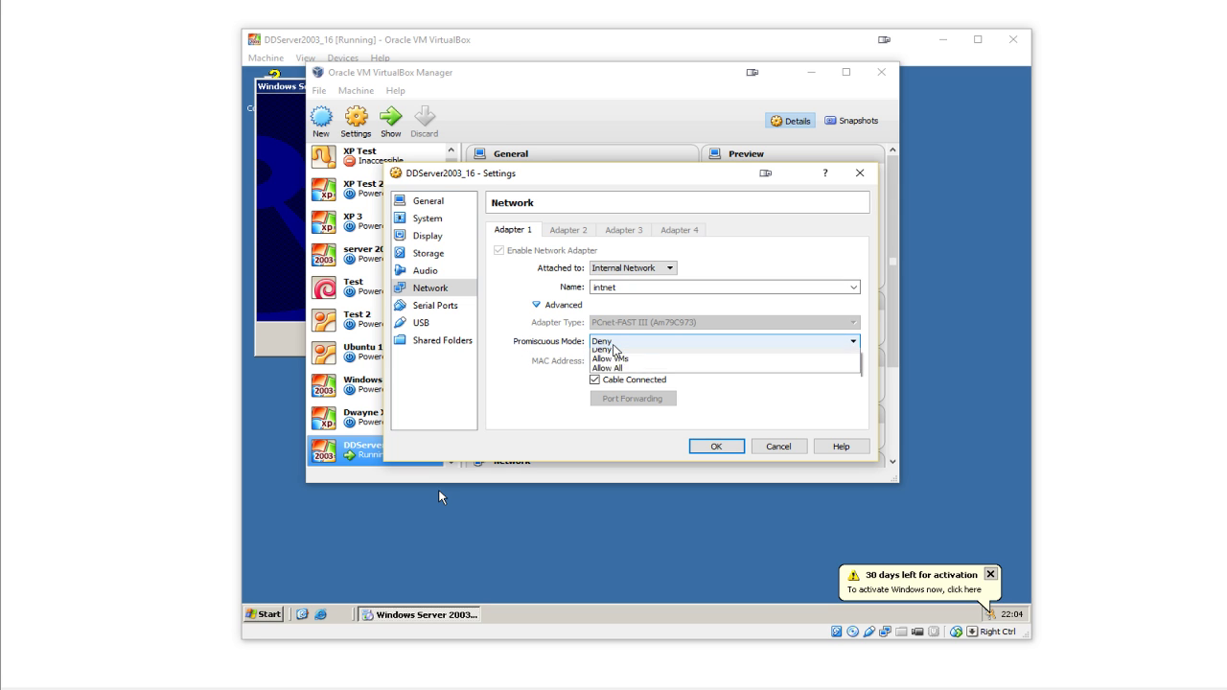
{"action": "left_click", "coordinate": [628, 372]}
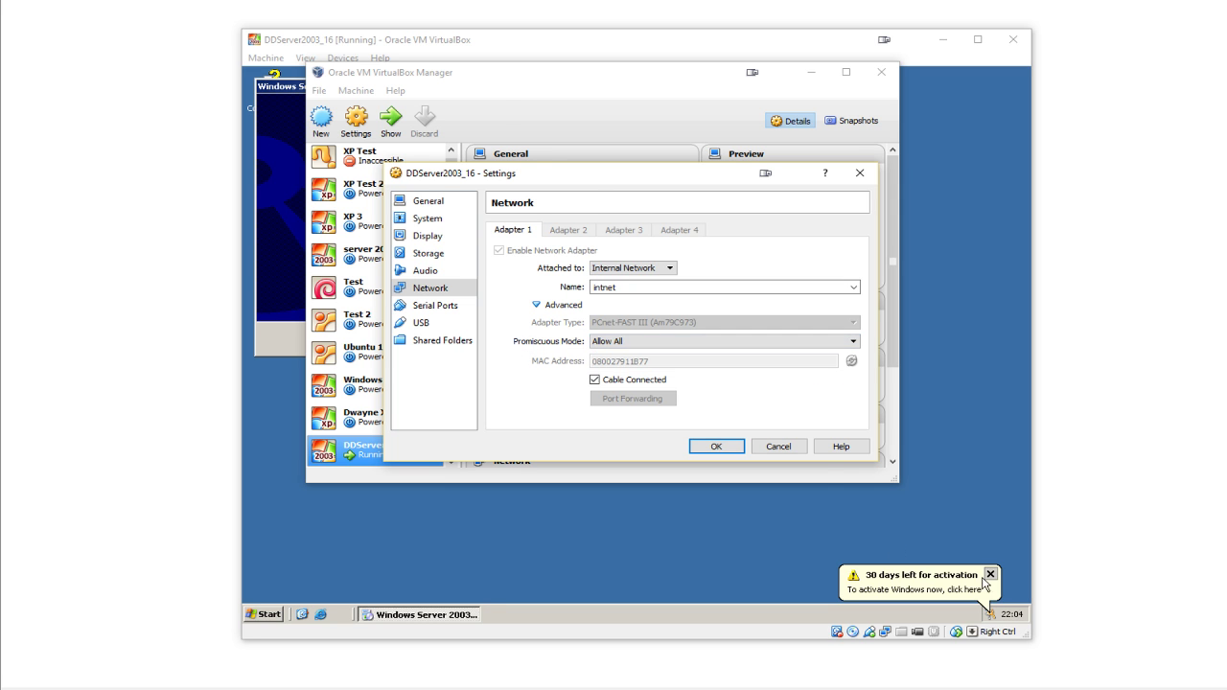
{"action": "left_click", "coordinate": [990, 574]}
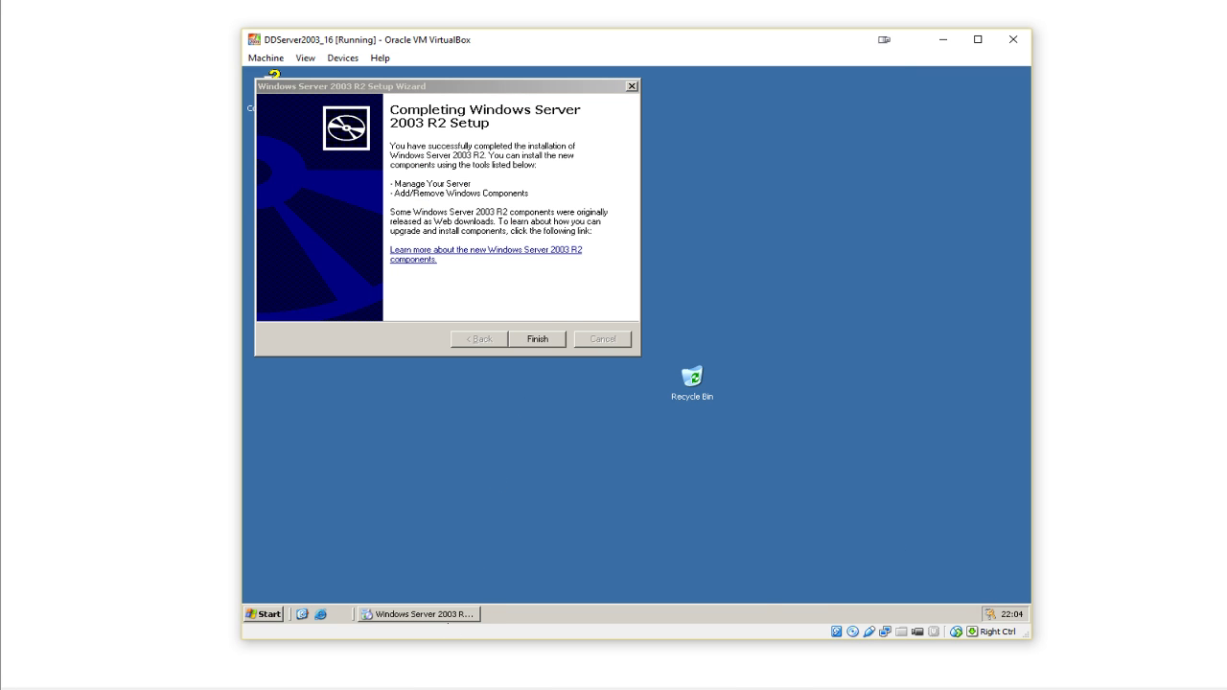
{"action": "left_click", "coordinate": [596, 688]}
{"action": "left_click", "coordinate": [512, 646]}
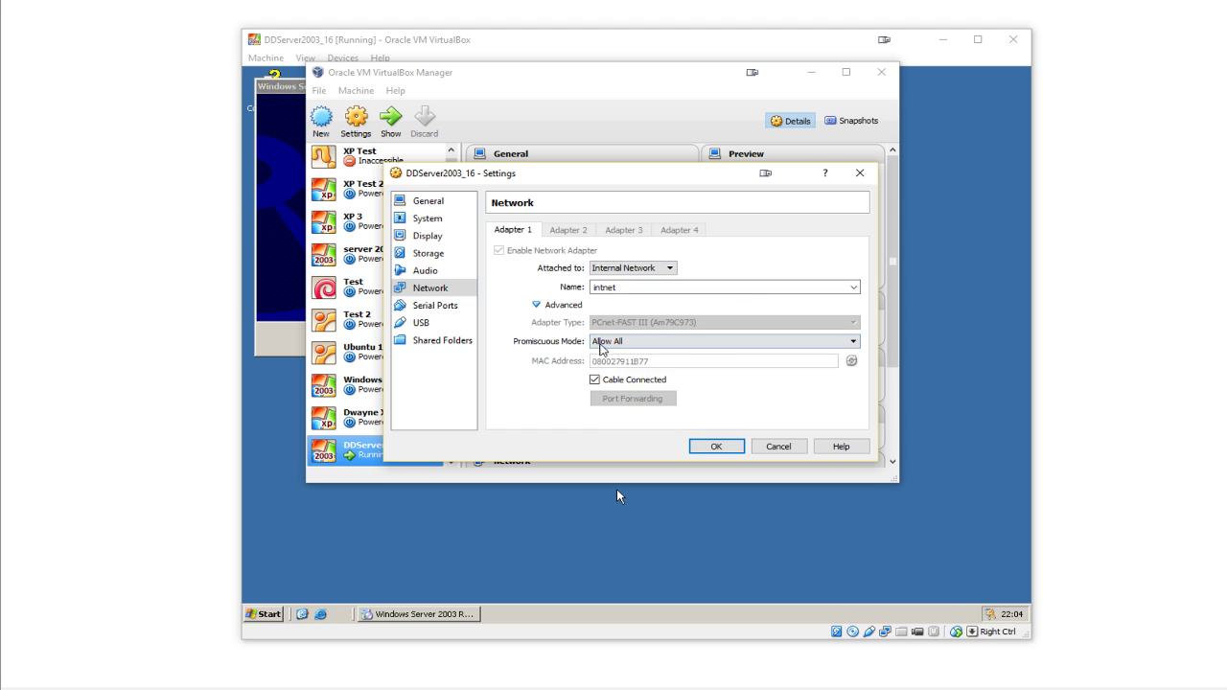
{"action": "left_click", "coordinate": [716, 446]}
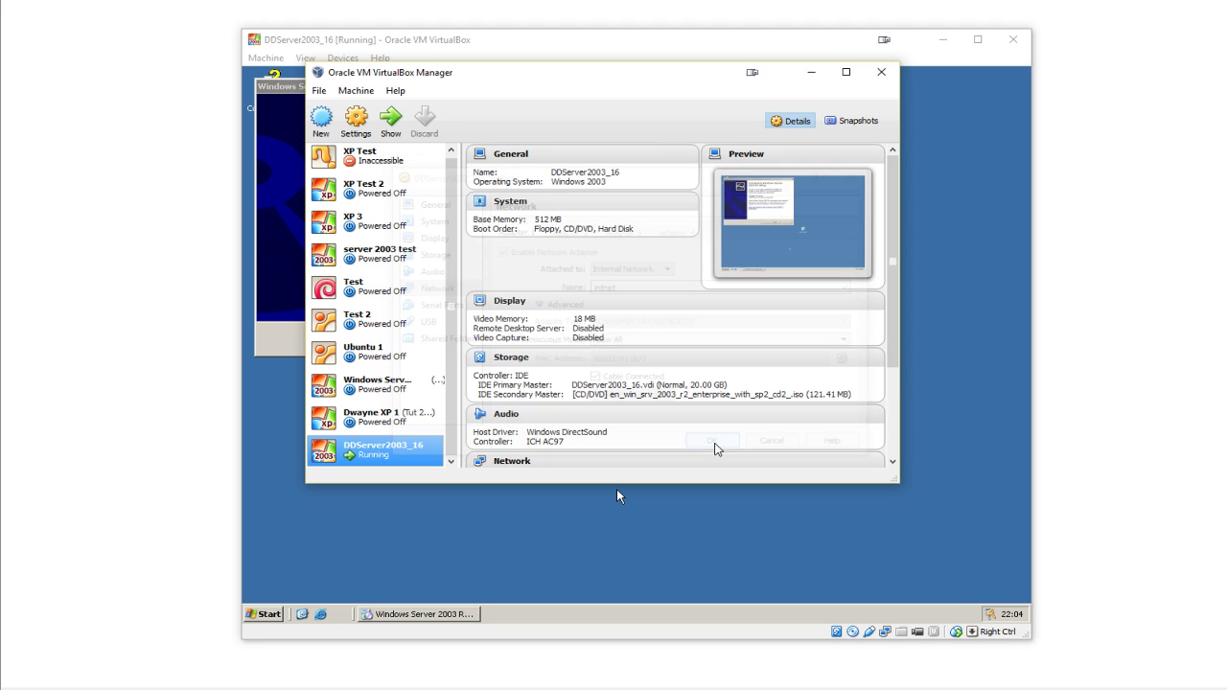
{"action": "left_click", "coordinate": [657, 513]}
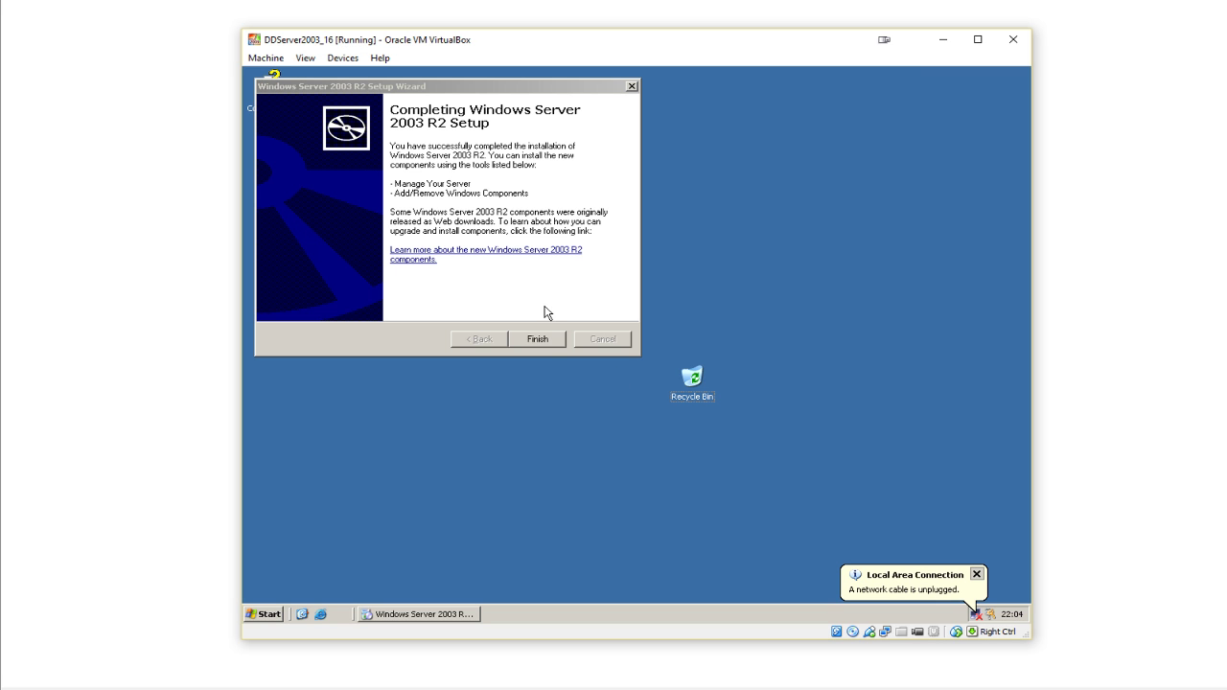
- Finish the R2 setup wizard and close the Post-Setup Security Updates page
{"action": "left_click", "coordinate": [539, 340]}
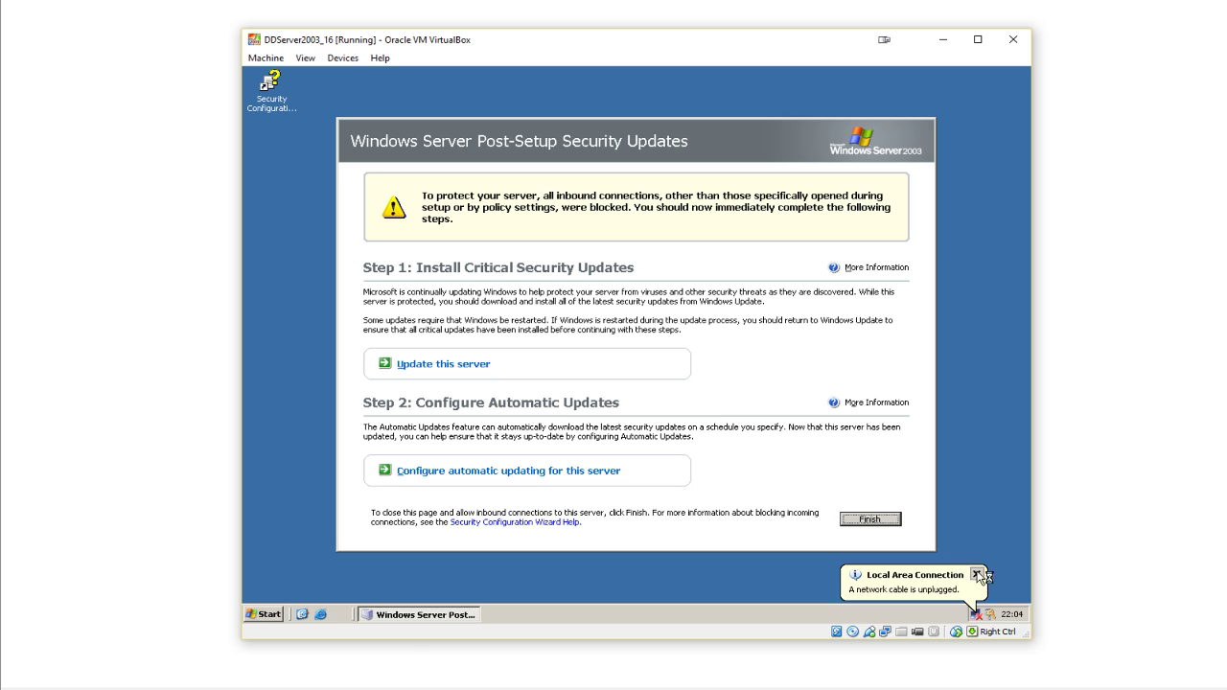
{"action": "left_click", "coordinate": [977, 573]}
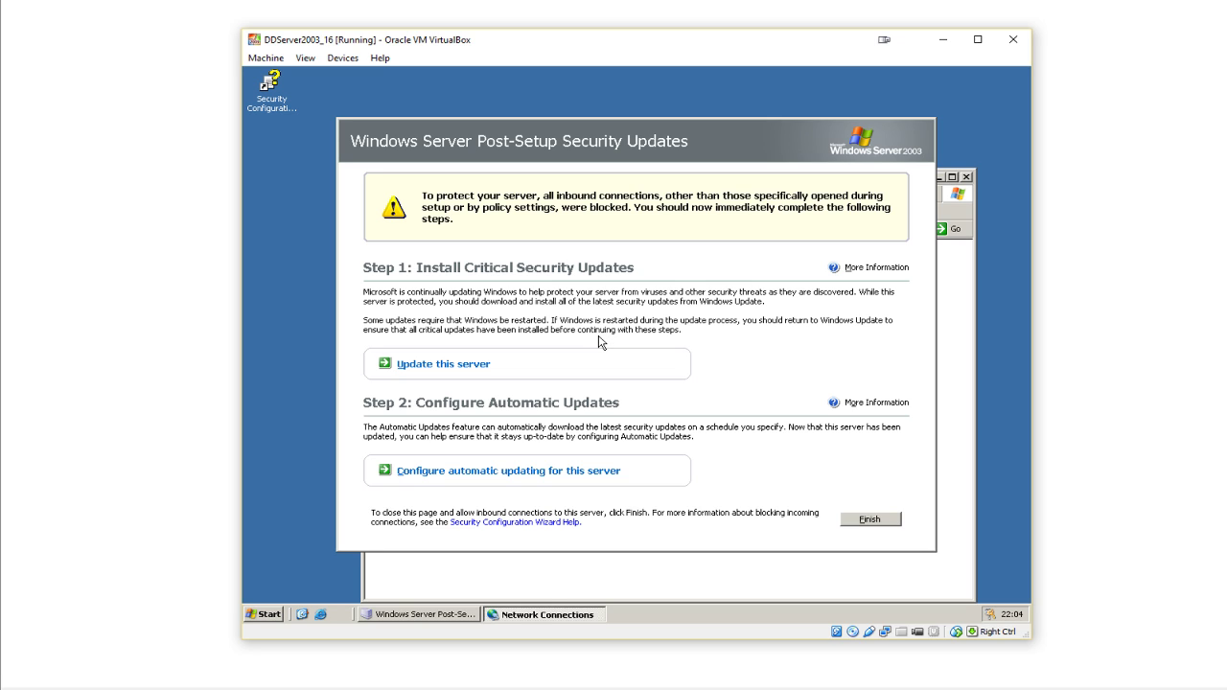
{"action": "left_click", "coordinate": [870, 520]}
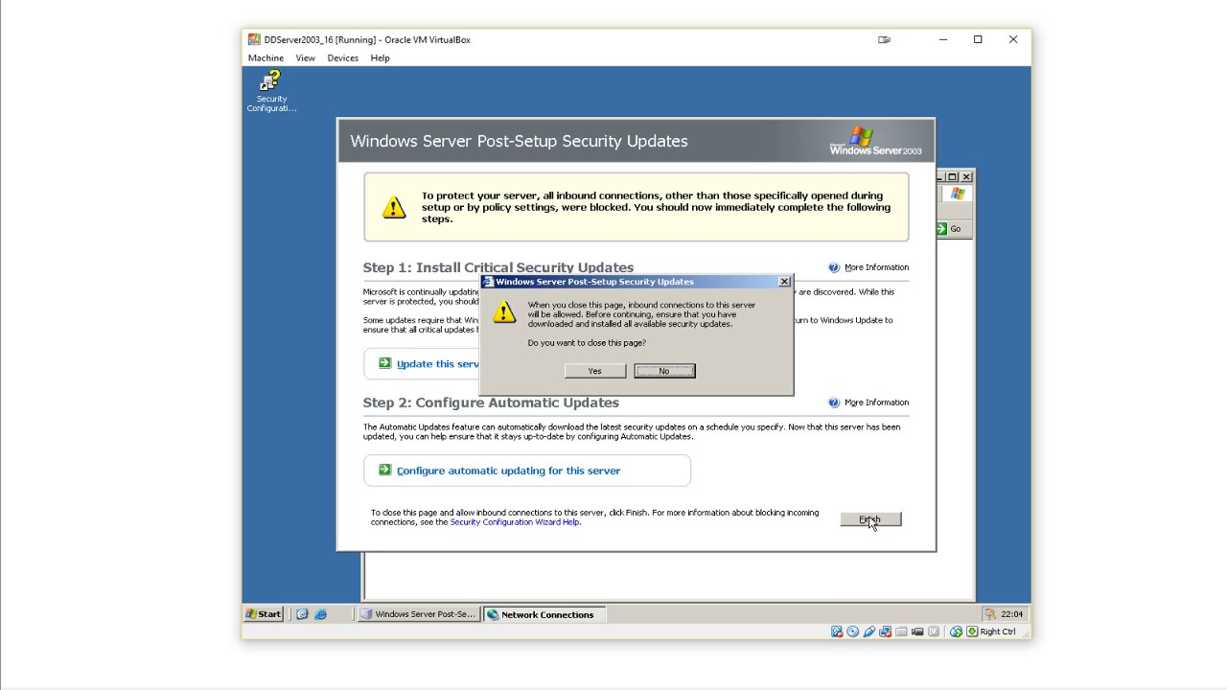
{"action": "left_click", "coordinate": [596, 371]}
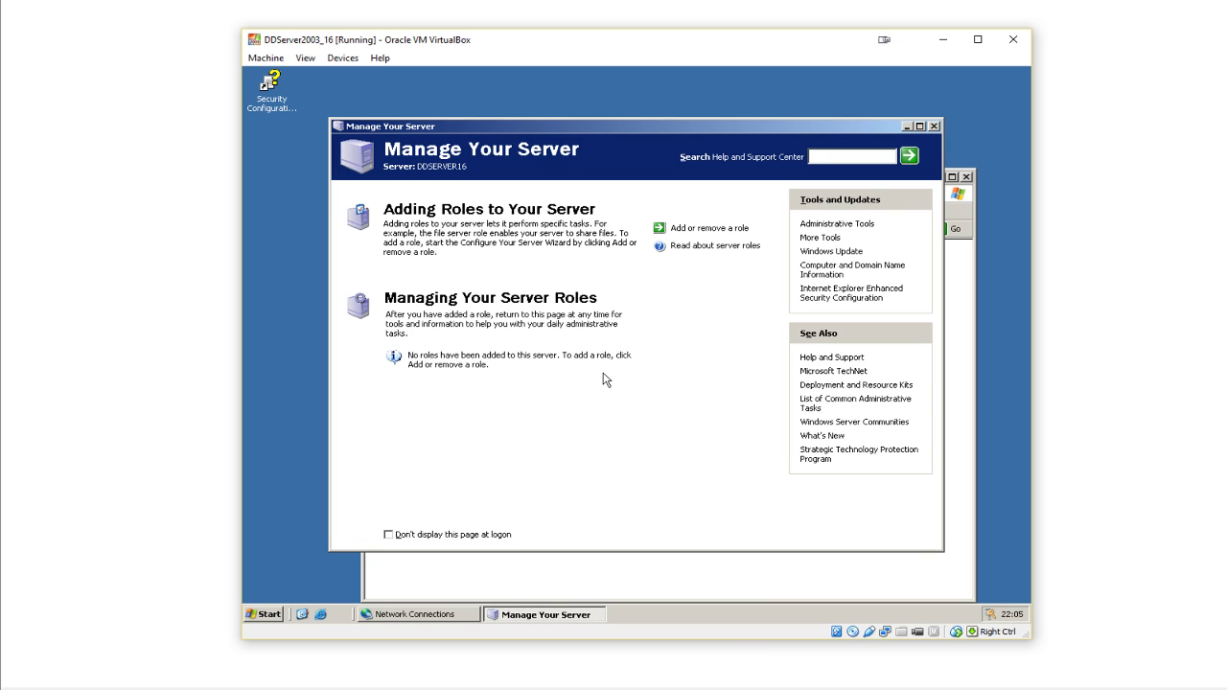
- Close the guest's Network Connections window, leaving Manage Your Server open
{"action": "left_click", "coordinate": [583, 569]}
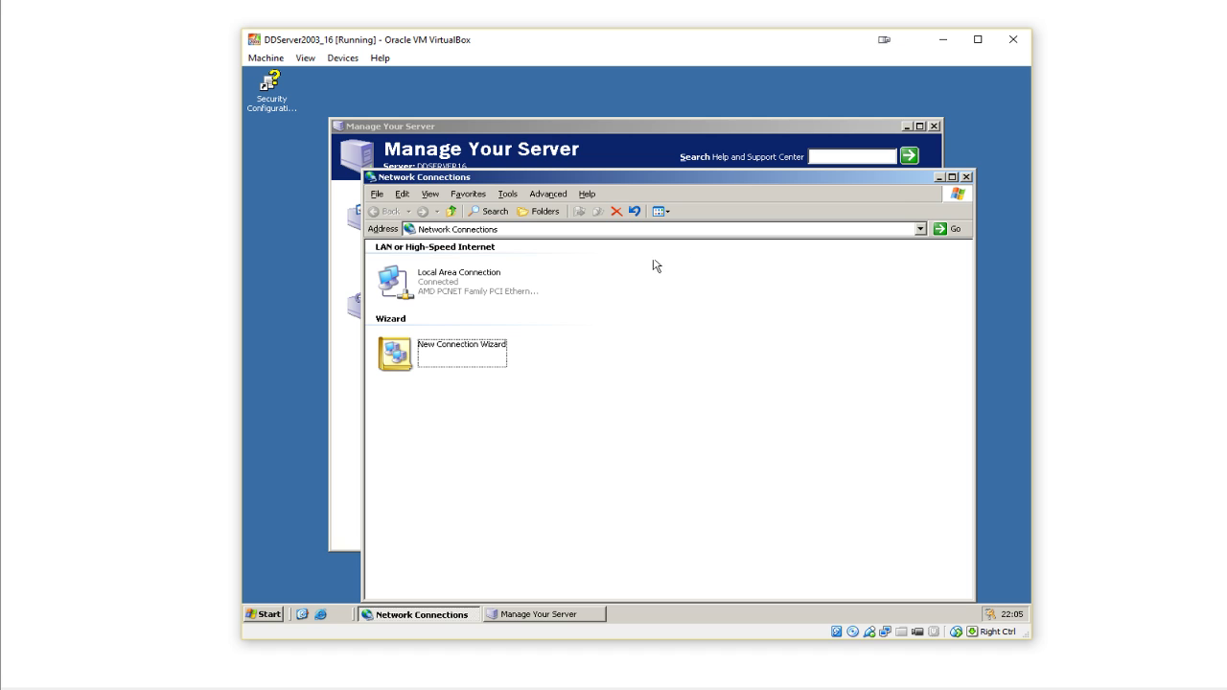
{"action": "left_click", "coordinate": [966, 178]}
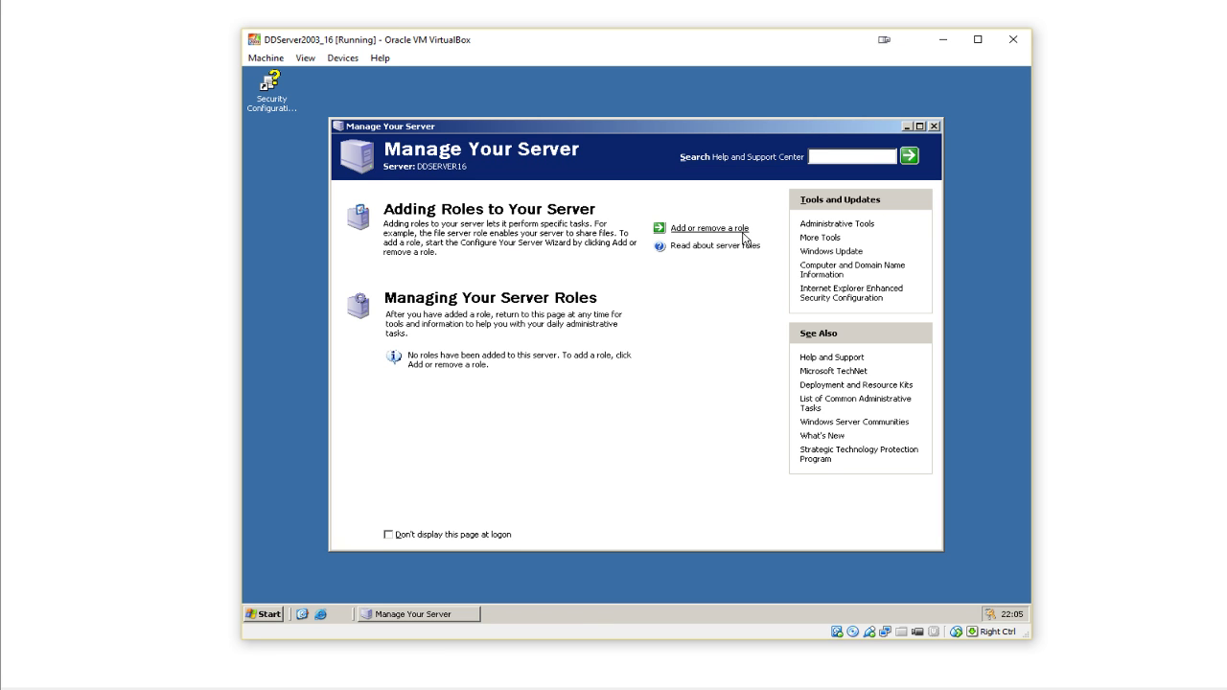
{"action": "left_click", "coordinate": [266, 614]}
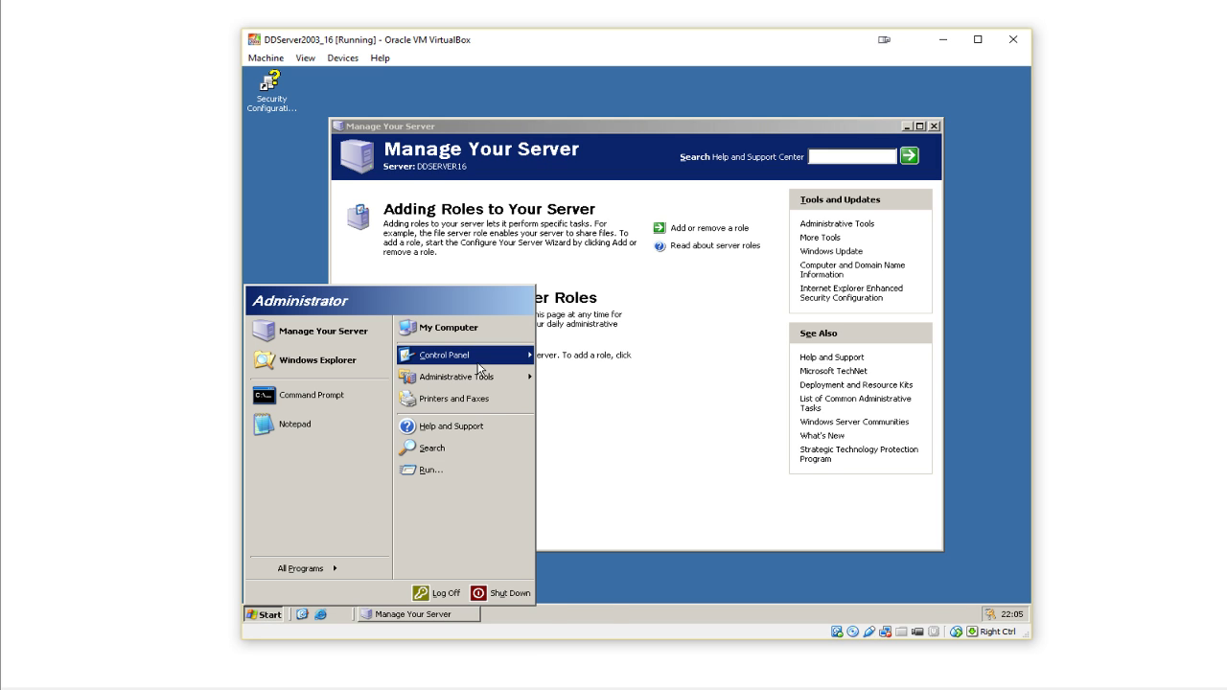
- From the Local Area Connection status, open its Internet Protocol (TCP/IP) properties
{"action": "mouse_move", "coordinate": [479, 369]}
{"action": "mouse_move", "coordinate": [616, 431]}
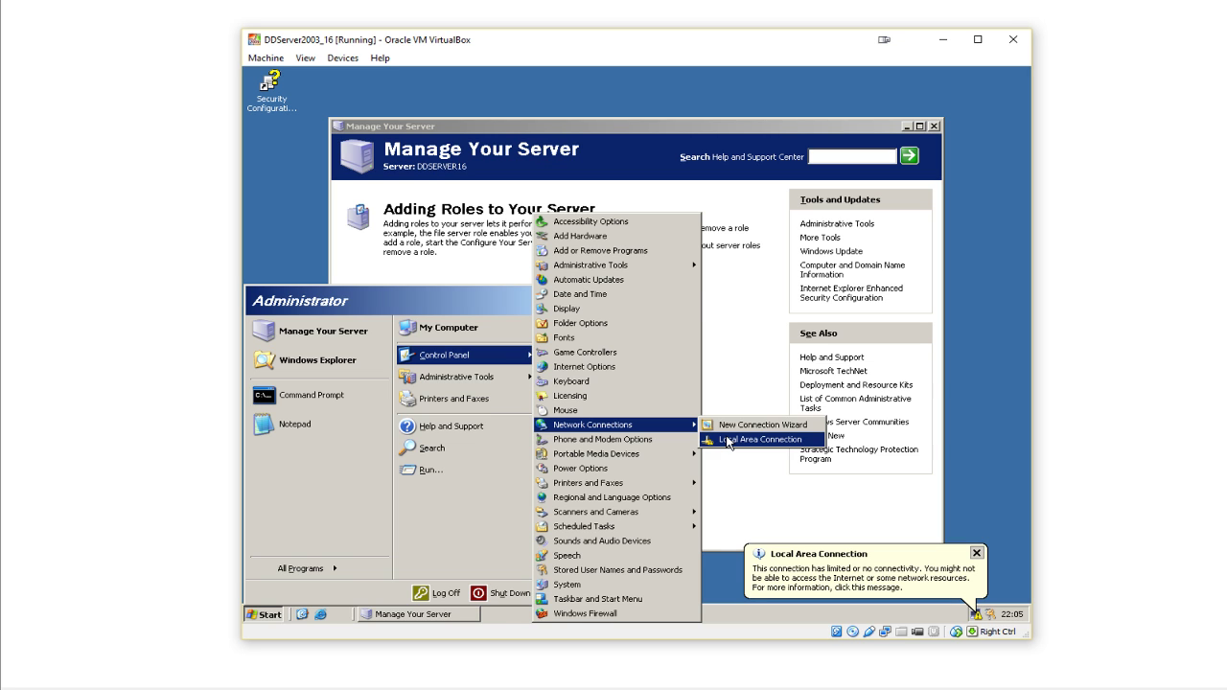
{"action": "left_click", "coordinate": [726, 440]}
{"action": "left_click", "coordinate": [540, 458]}
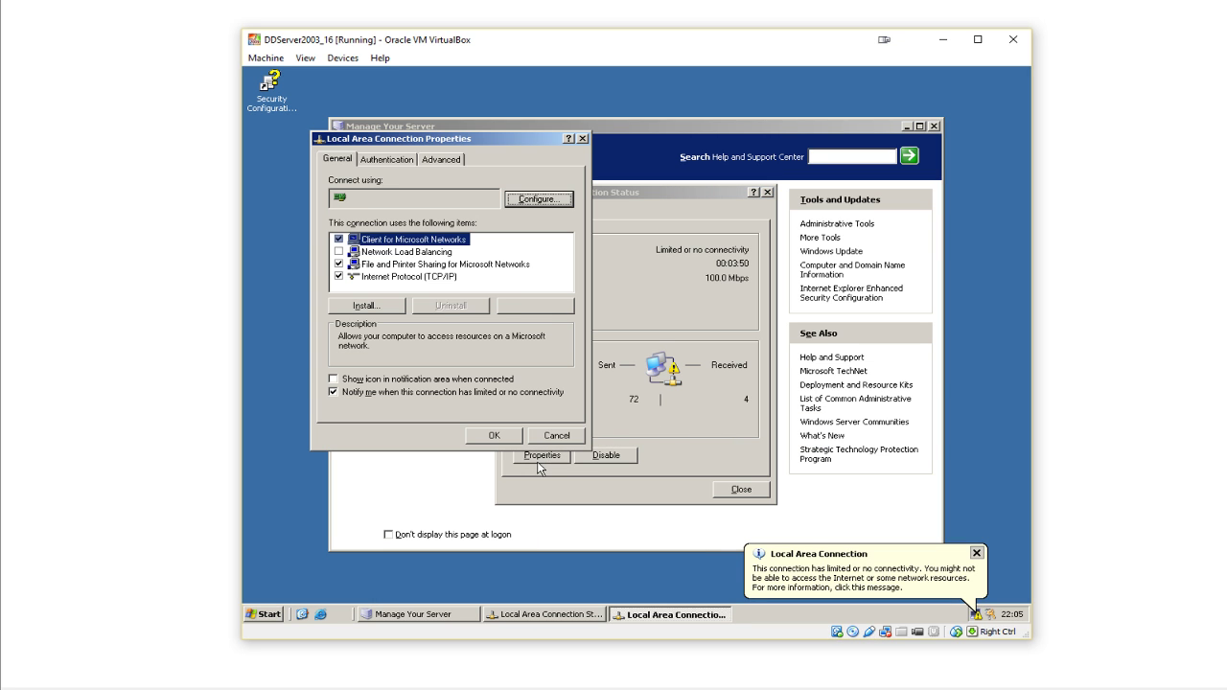
{"action": "left_click", "coordinate": [439, 277]}
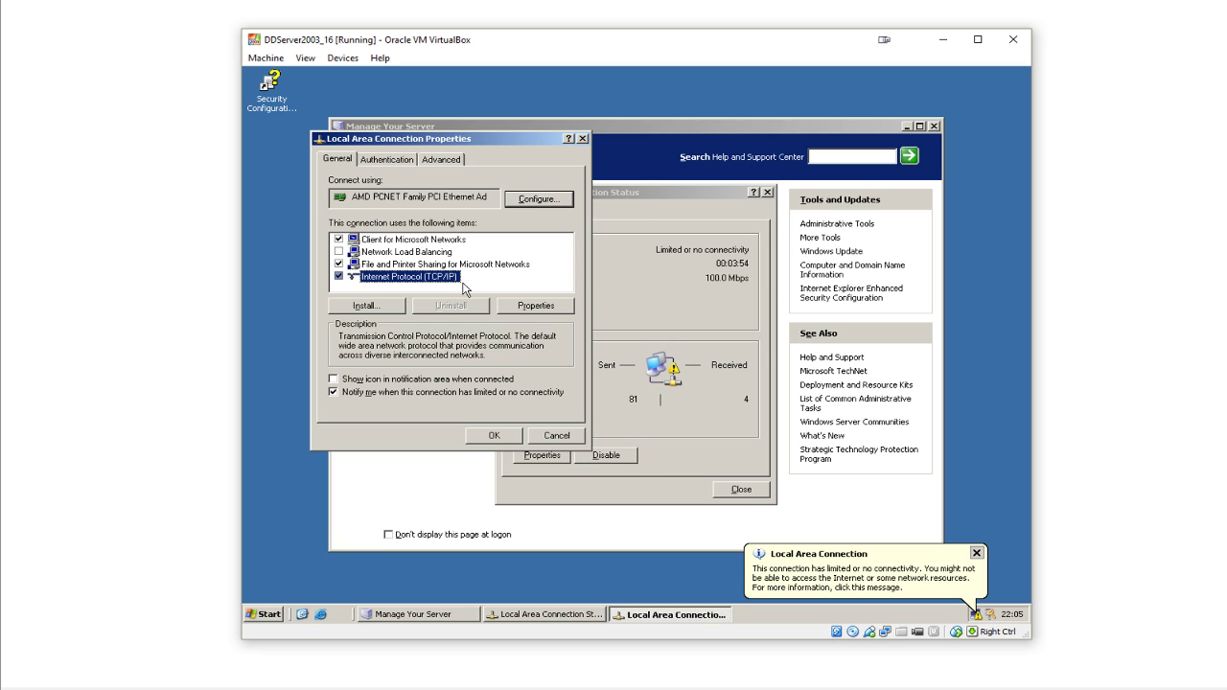
{"action": "left_click", "coordinate": [550, 310]}
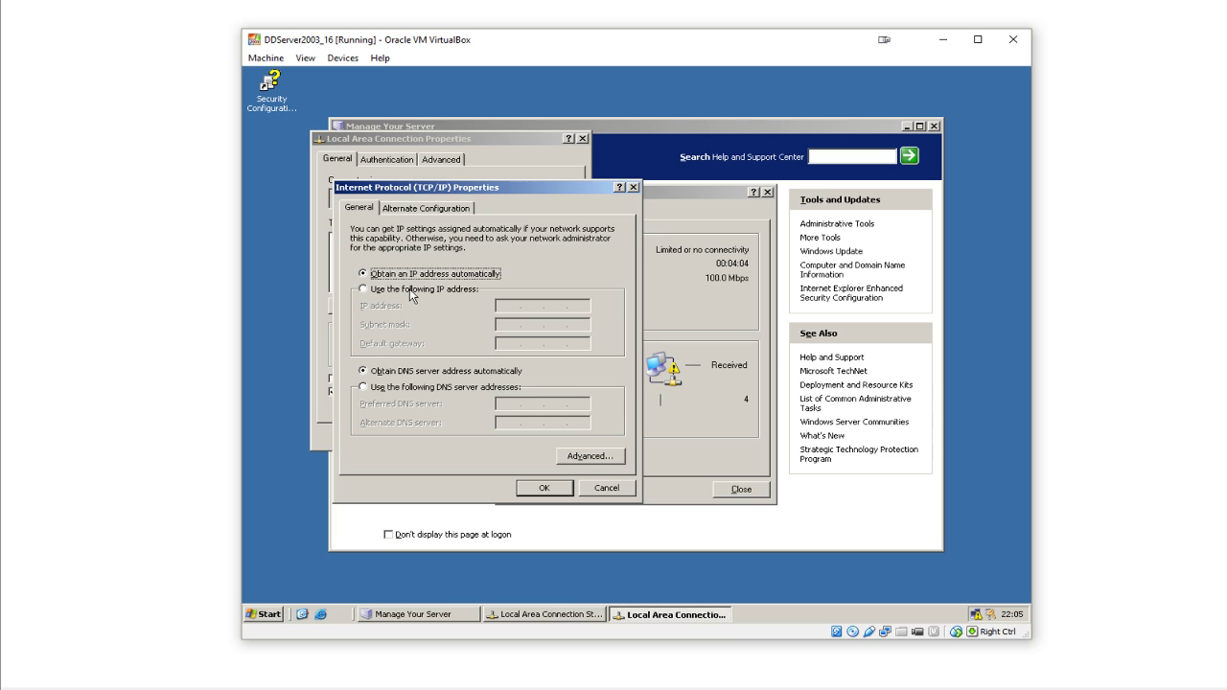
- Set static IP 192.168.0.1, mask 255.255.255.0 and preferred DNS 192.168.0.1, then confirm
{"action": "left_click", "coordinate": [409, 288]}
{"action": "left_click", "coordinate": [509, 305]}
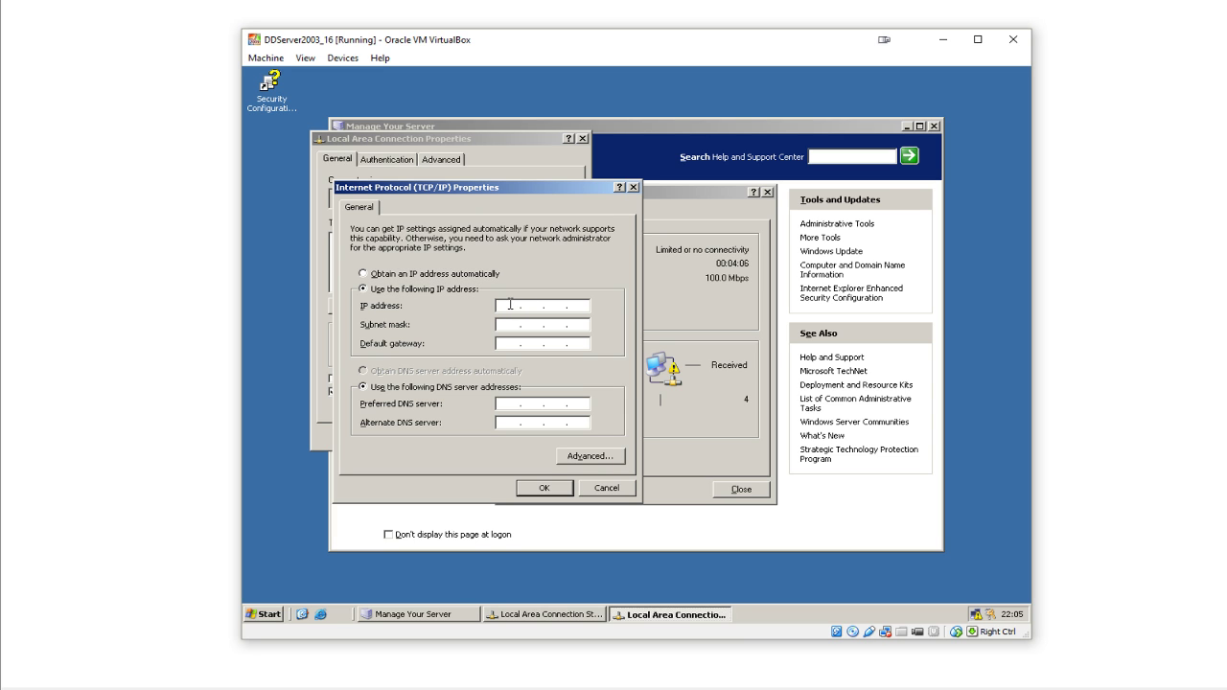
{"action": "type", "text": "192 . 168 . 9"}
{"action": "key", "text": "Tab"}
{"action": "left_click", "coordinate": [510, 404]}
{"action": "type", "text": "19"}
{"action": "type", "text": "68.0.1"}
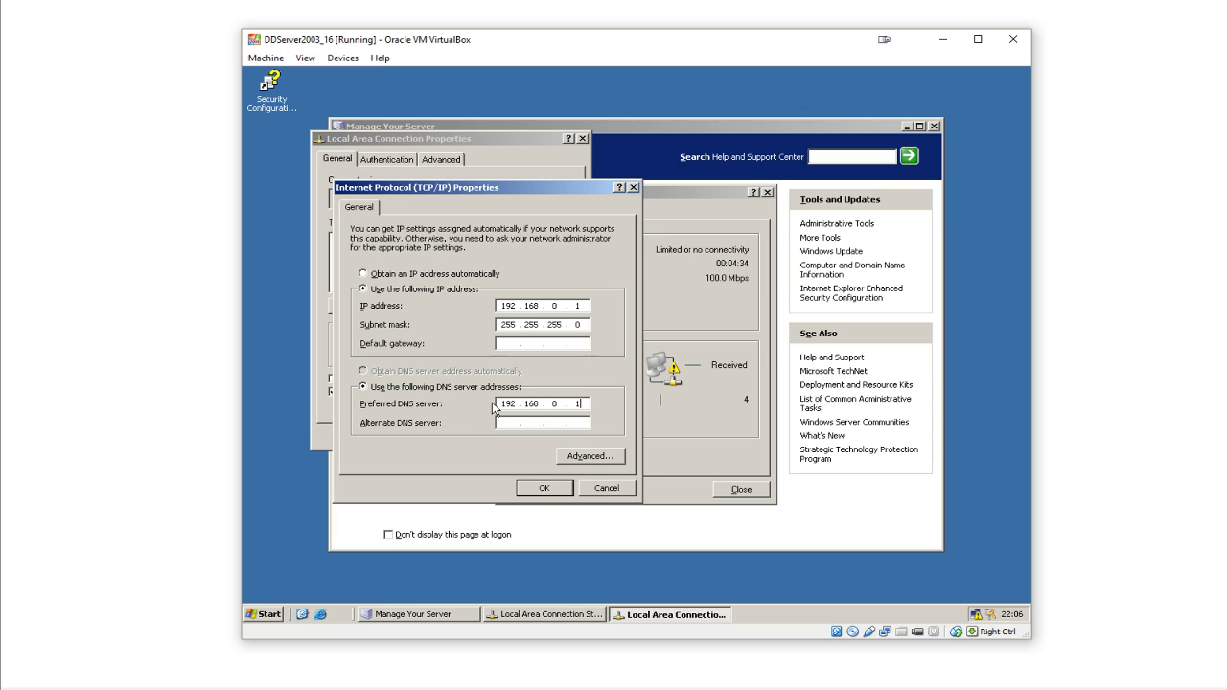
{"action": "left_click", "coordinate": [544, 488]}
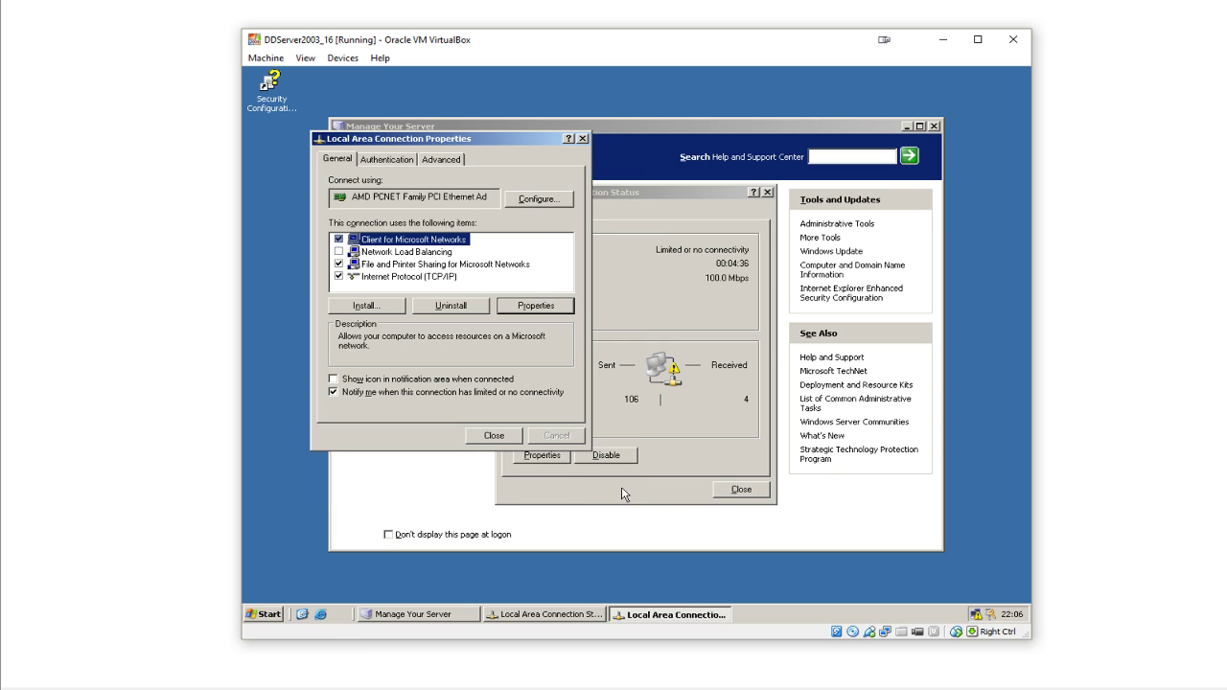
{"action": "left_click", "coordinate": [733, 492]}
- Close the connection status window and start 'Add or remove a role' from Manage Your Server
{"action": "left_click", "coordinate": [732, 491]}
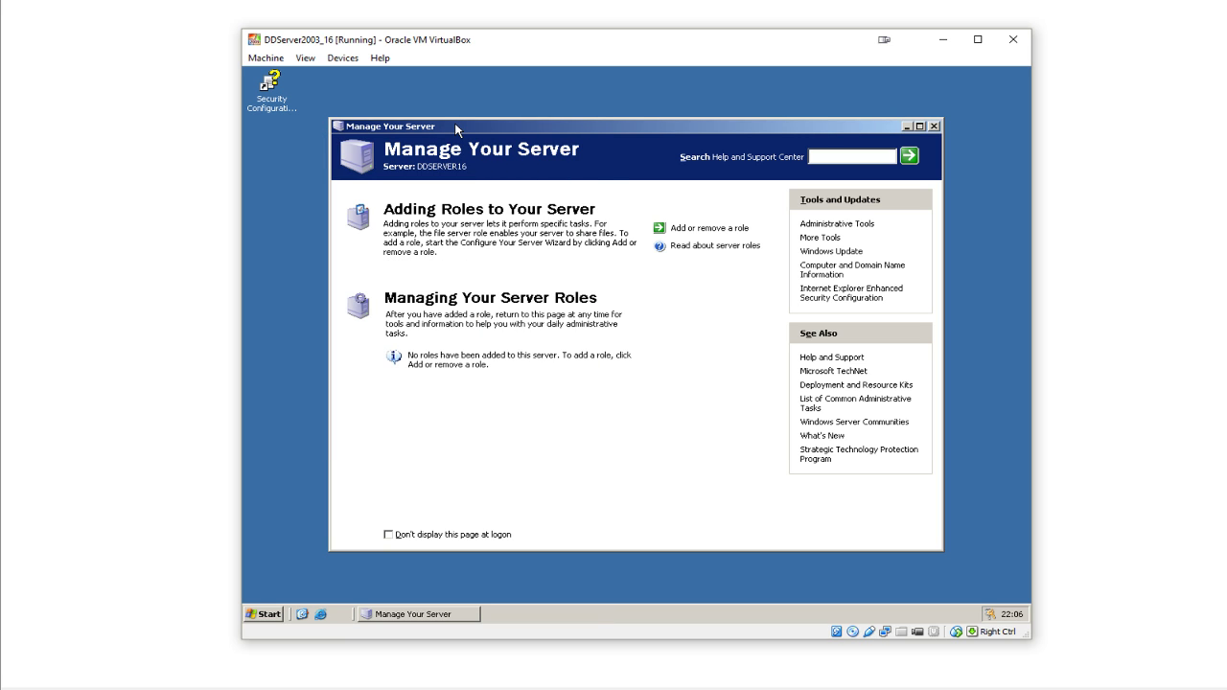
{"action": "left_click_drag", "start_coordinate": [455, 122], "coordinate": [440, 106]}
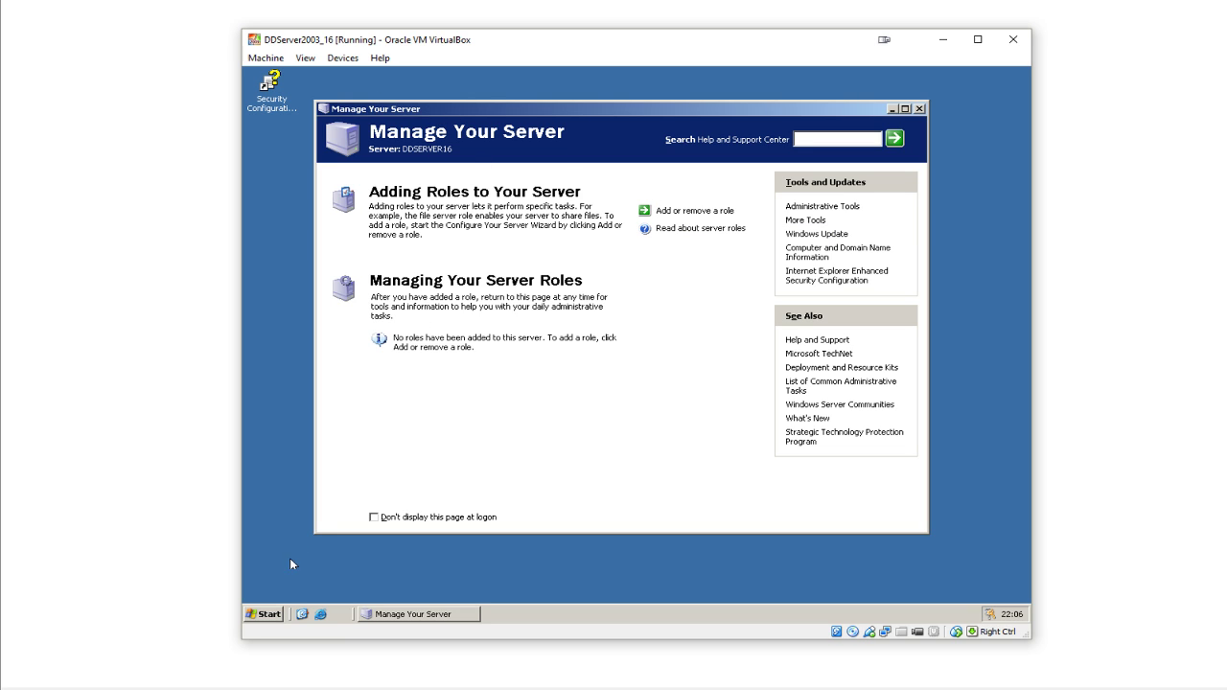
{"action": "left_click", "coordinate": [264, 613]}
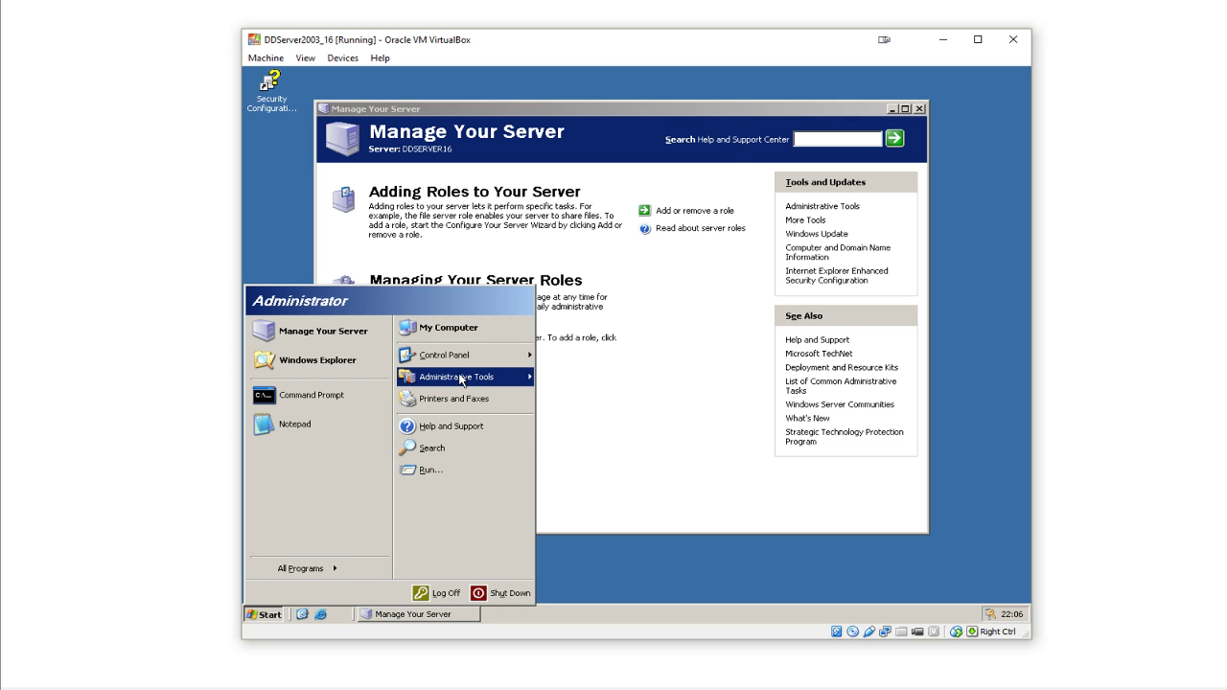
{"action": "mouse_move", "coordinate": [459, 381]}
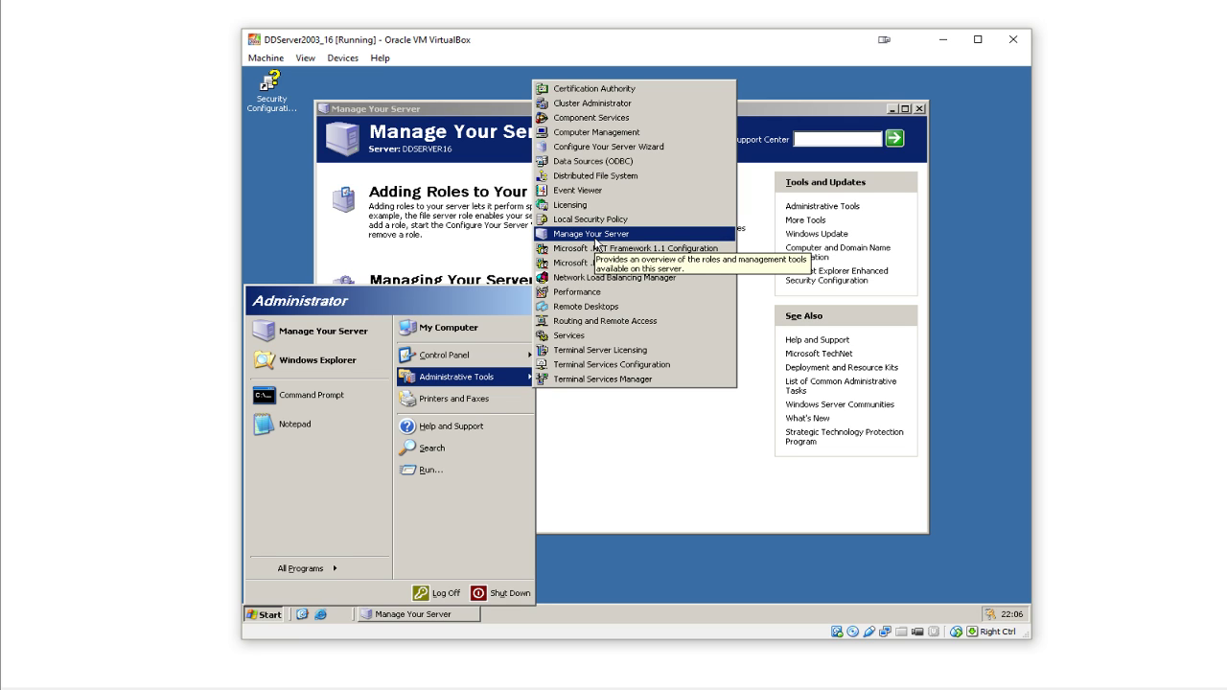
{"action": "left_click", "coordinate": [472, 224]}
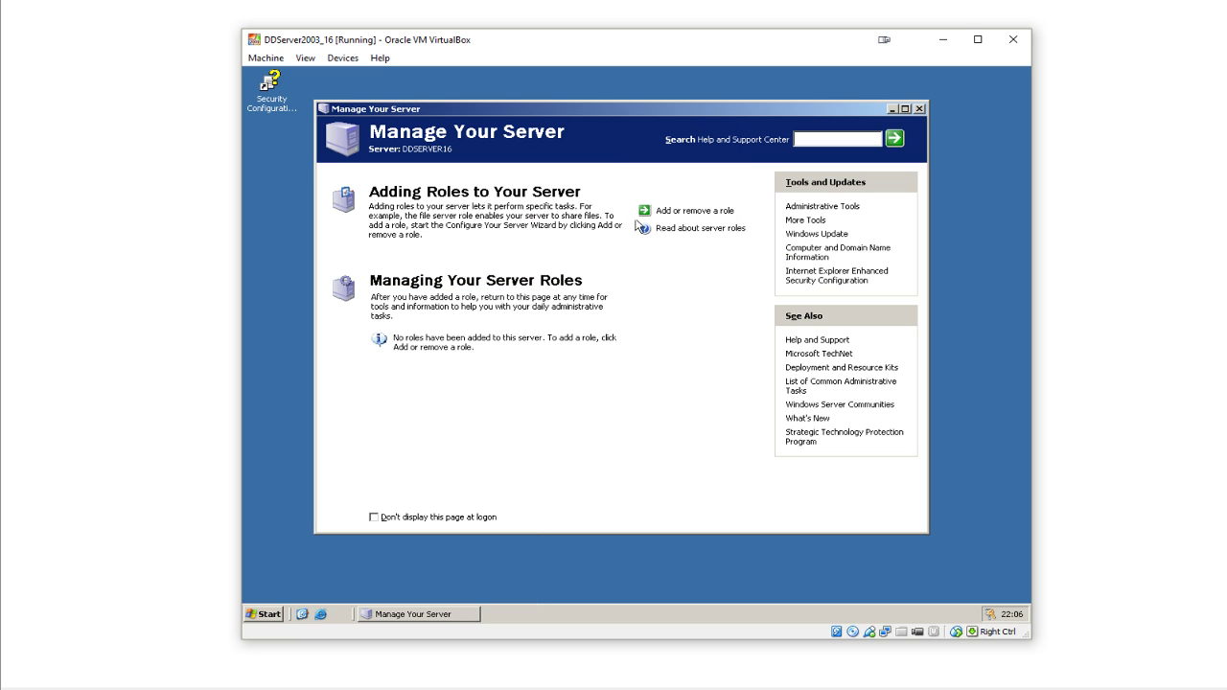
{"action": "left_click", "coordinate": [681, 214]}
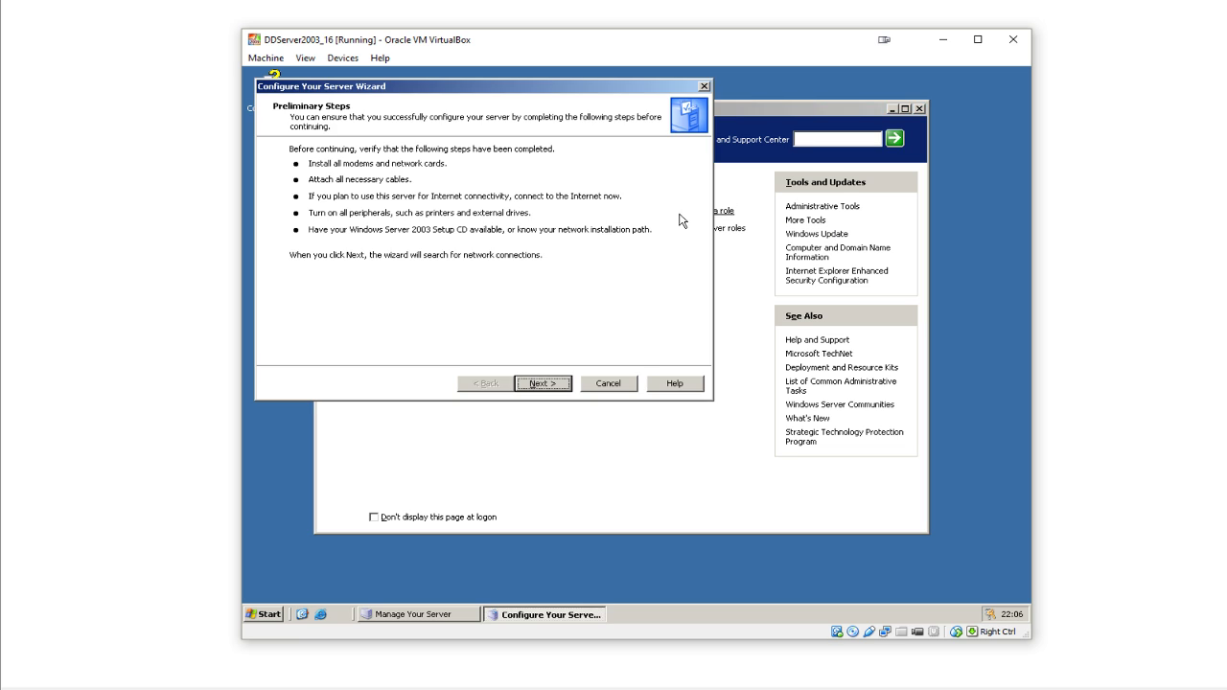
- Pass the preliminary steps and choose 'Typical configuration for a first server'
{"action": "left_click", "coordinate": [528, 385]}
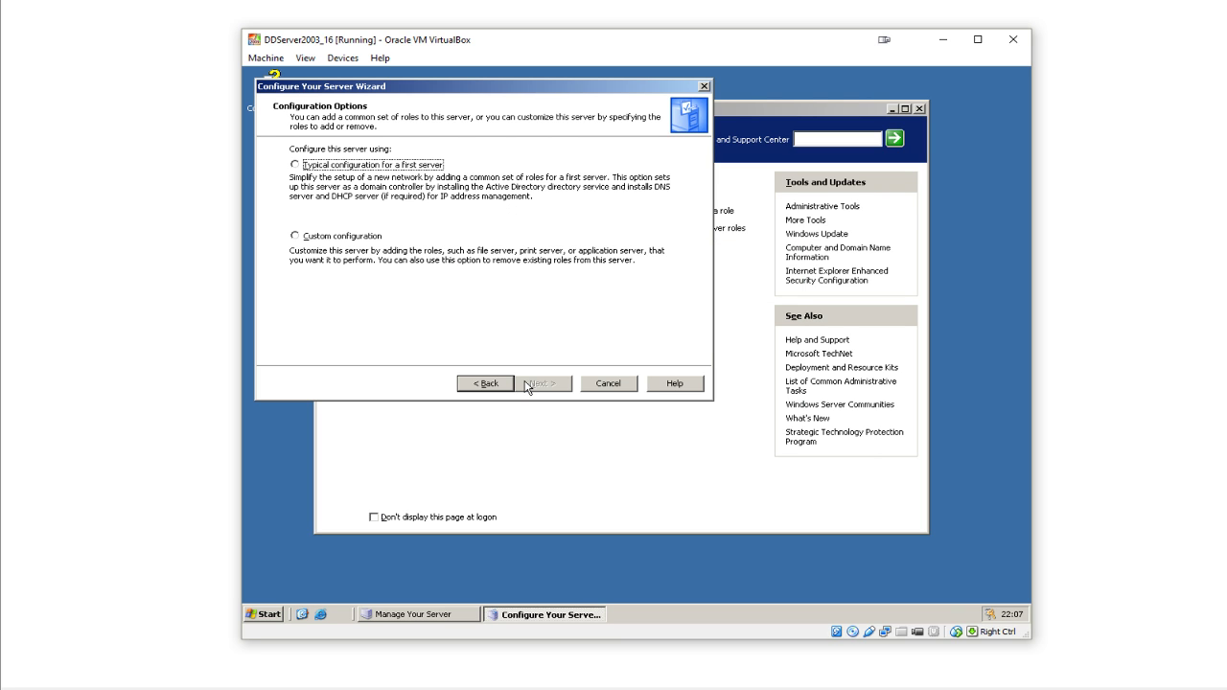
{"action": "left_click", "coordinate": [394, 172]}
{"action": "left_click", "coordinate": [560, 387]}
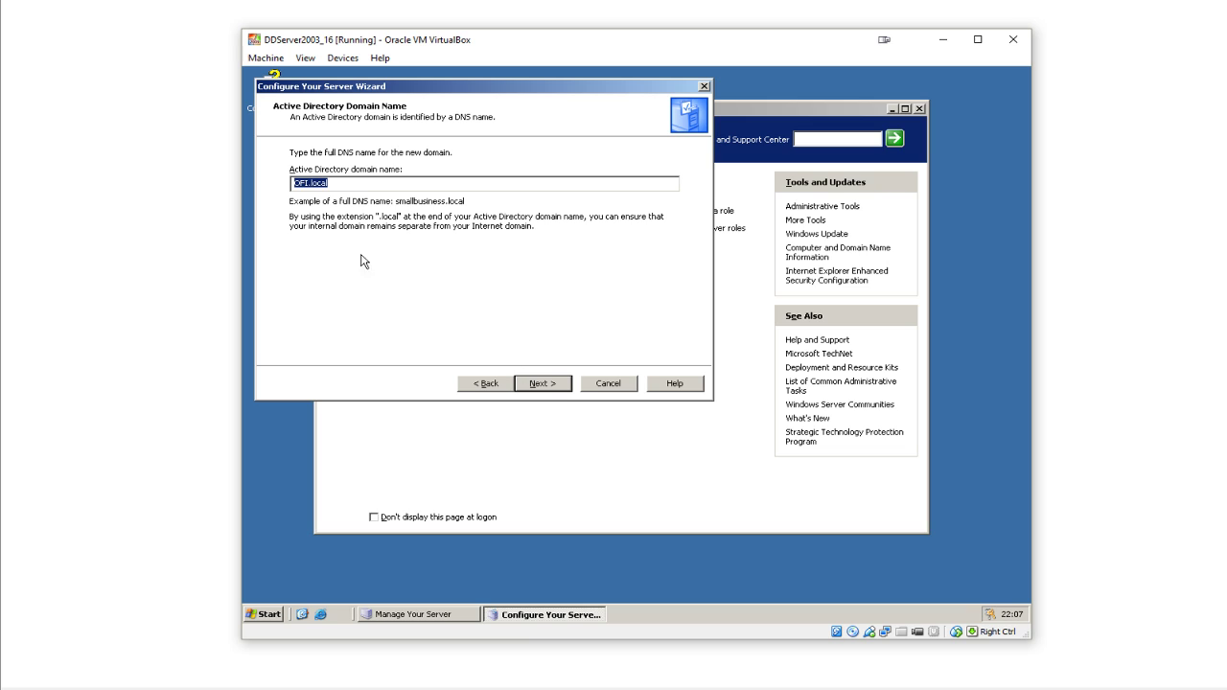
- Replace OFI with DDServer2016 for domain DDServer2016.local and keep NetBIOS name DDSERVER2016
{"action": "left_click", "coordinate": [307, 182]}
{"action": "key", "text": "shift+Home"}
{"action": "type", "text": "DDServer2016"}
{"action": "left_click_drag", "start_coordinate": [305, 182], "coordinate": [330, 182]}
{"action": "left_click", "coordinate": [551, 386]}
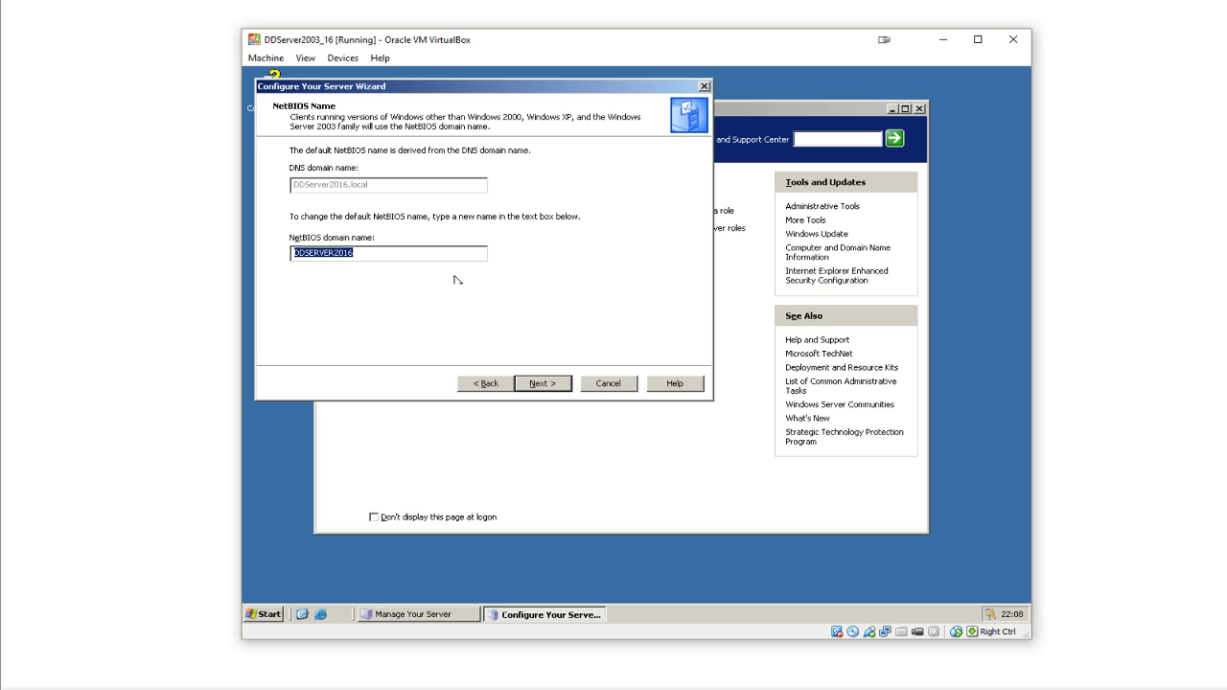
{"action": "left_click", "coordinate": [556, 386]}
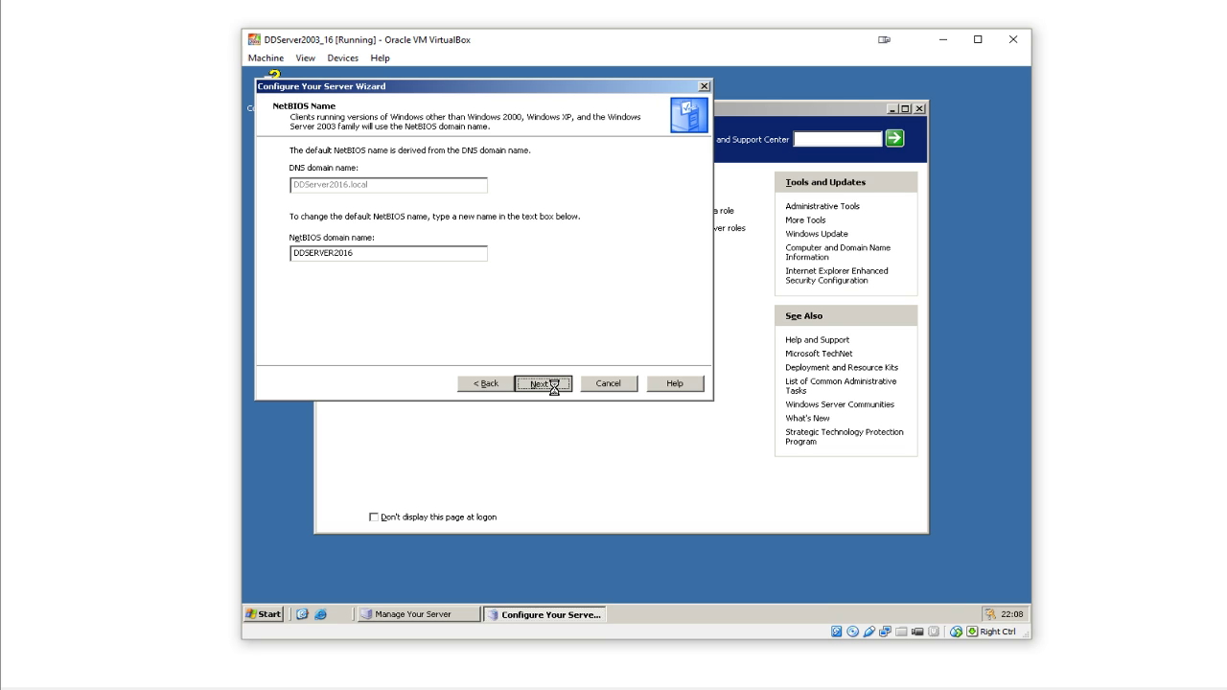
{"action": "left_click", "coordinate": [556, 386]}
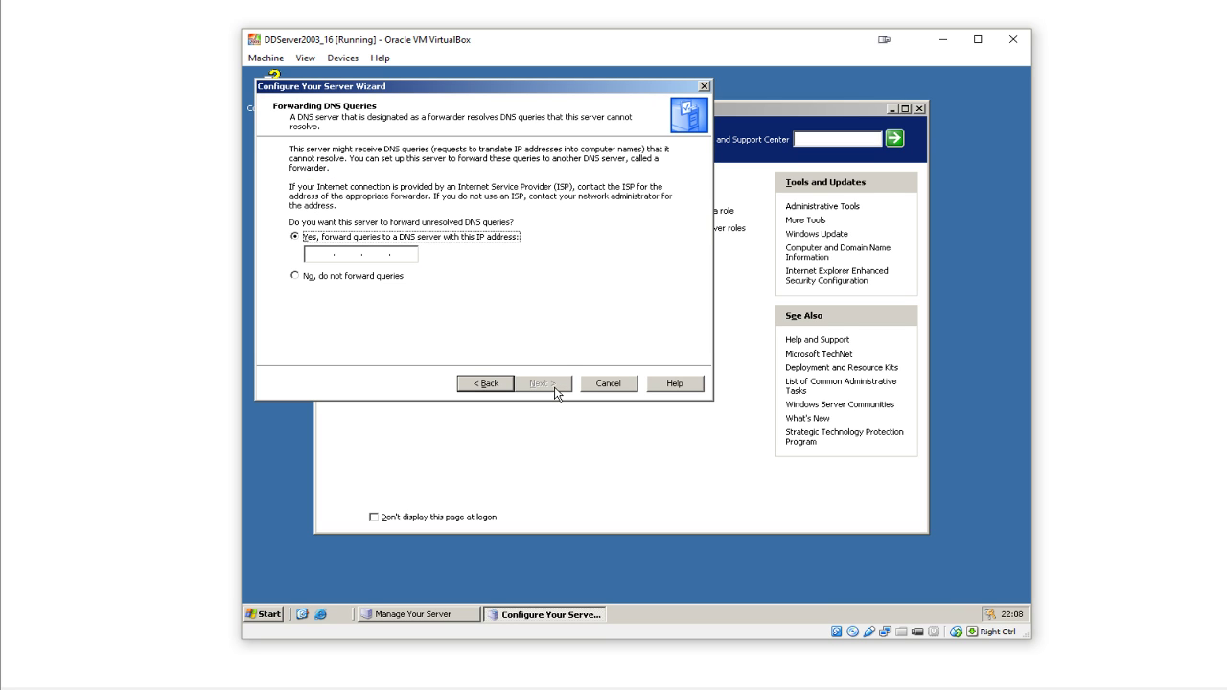
- Enter 8.8.8.8 as the DNS forwarder and continue to the summary
{"action": "left_click", "coordinate": [322, 252]}
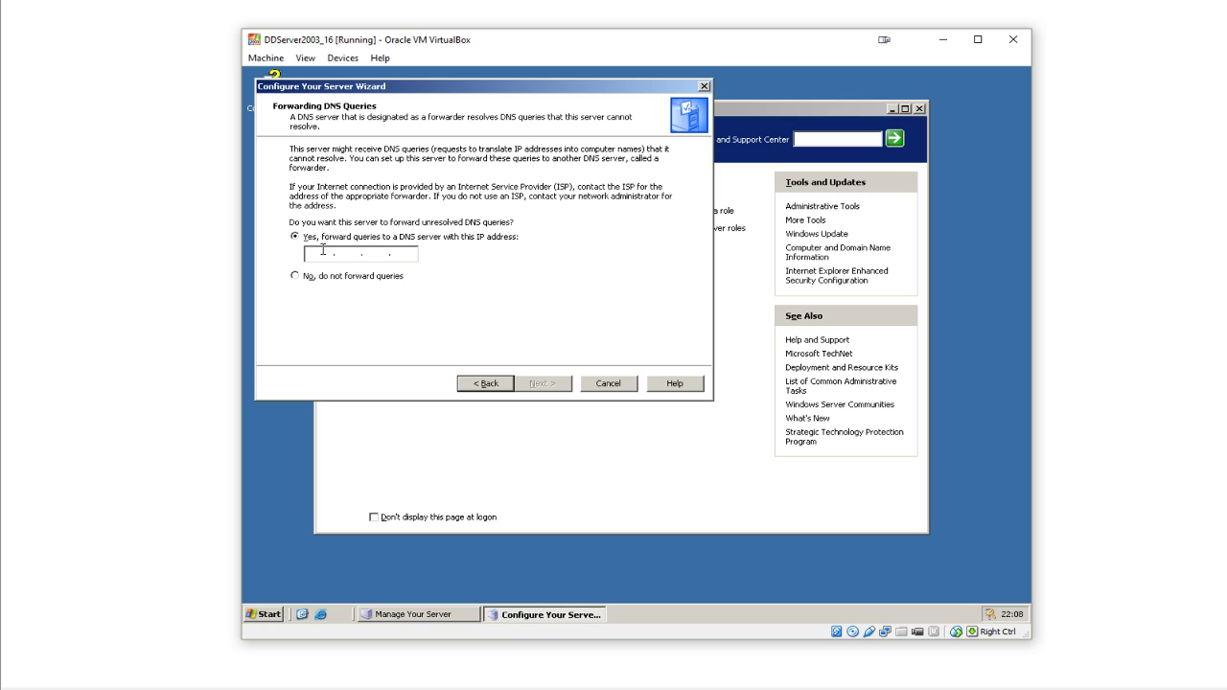
{"action": "type", "text": "8"}
{"action": "type", "text": ".8"}
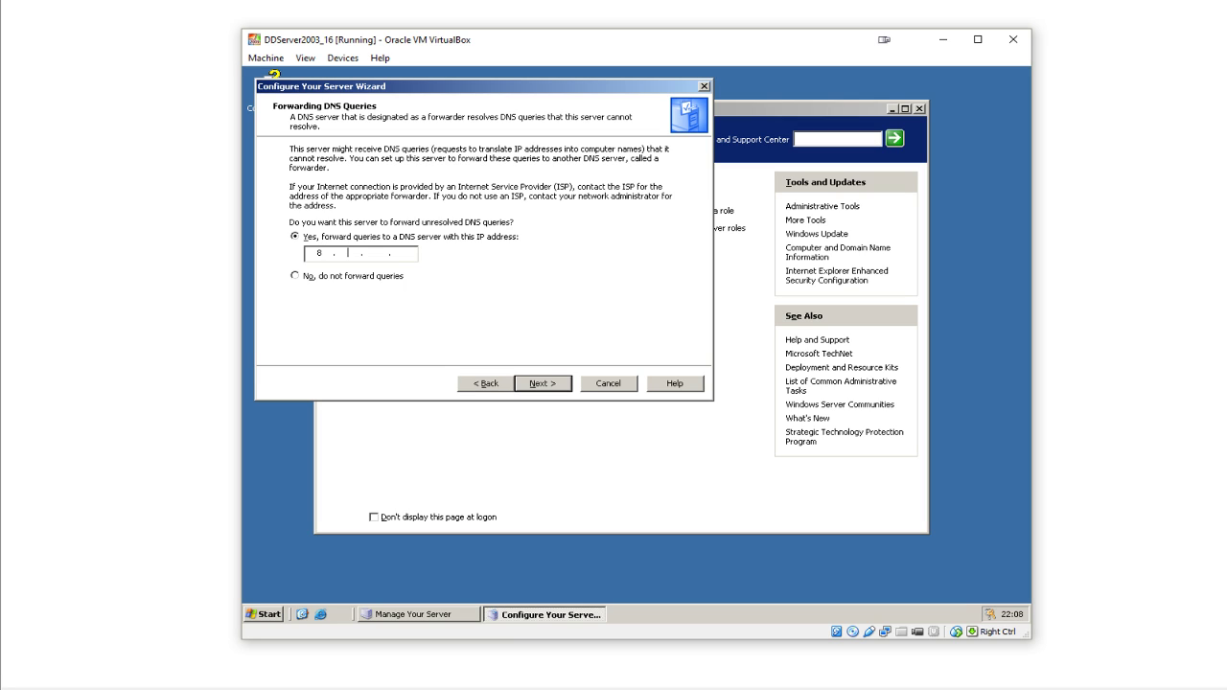
{"action": "type", "text": "8"}
{"action": "left_click", "coordinate": [551, 387]}
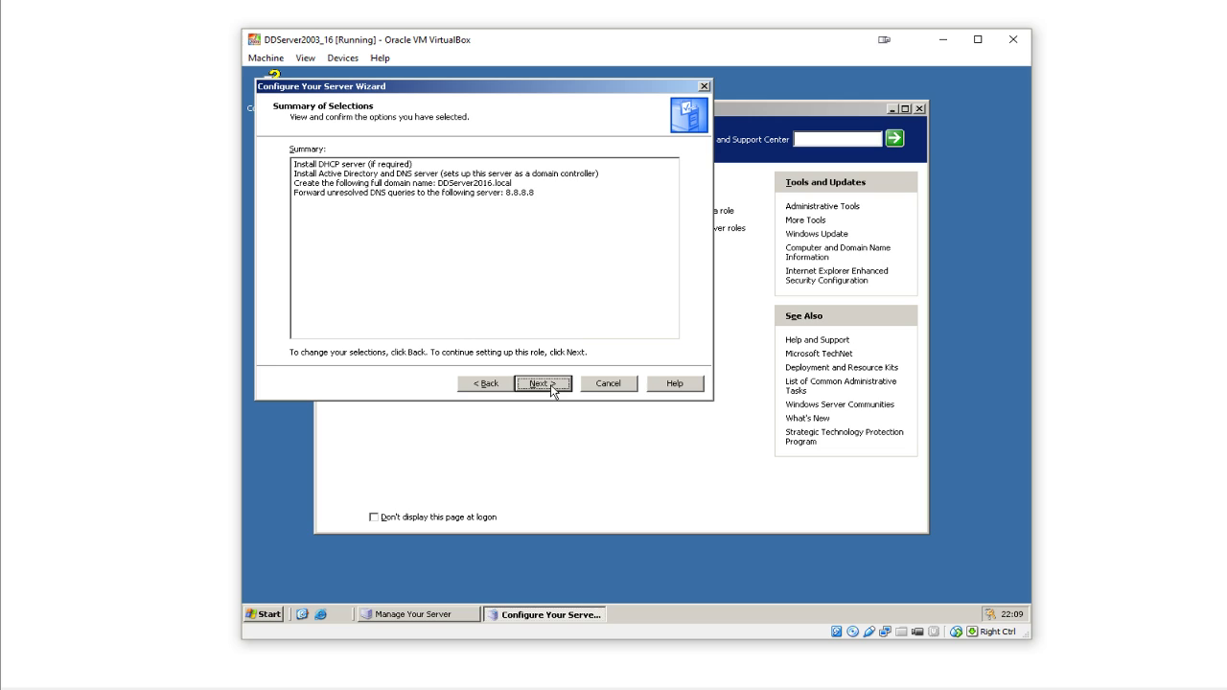
- Review the DHCP server and other lines in the Summary of Selections
{"action": "left_click_drag", "start_coordinate": [293, 165], "coordinate": [432, 165]}
{"action": "left_click_drag", "start_coordinate": [293, 173], "coordinate": [434, 173]}
{"action": "left_click_drag", "start_coordinate": [300, 183], "coordinate": [560, 187]}
- Apply the roles, insert the server SP2 disc 1 image, then bring VirtualBox Manager forward
{"action": "left_click", "coordinate": [556, 384]}
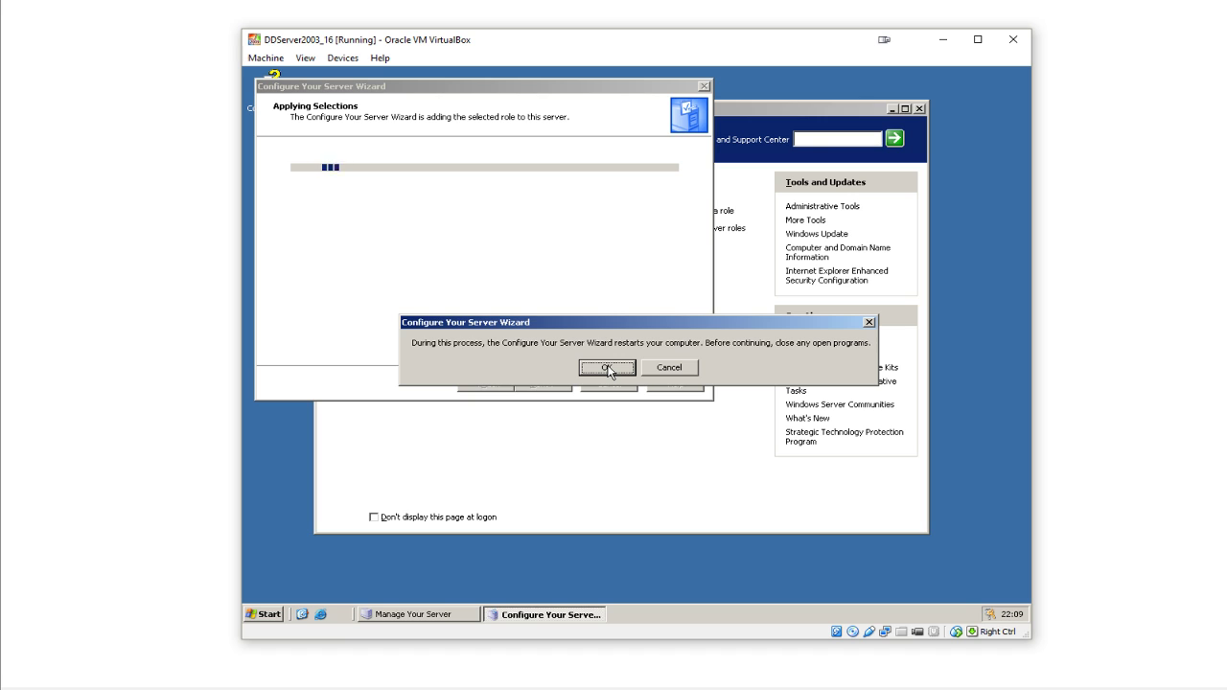
{"action": "left_click", "coordinate": [608, 369]}
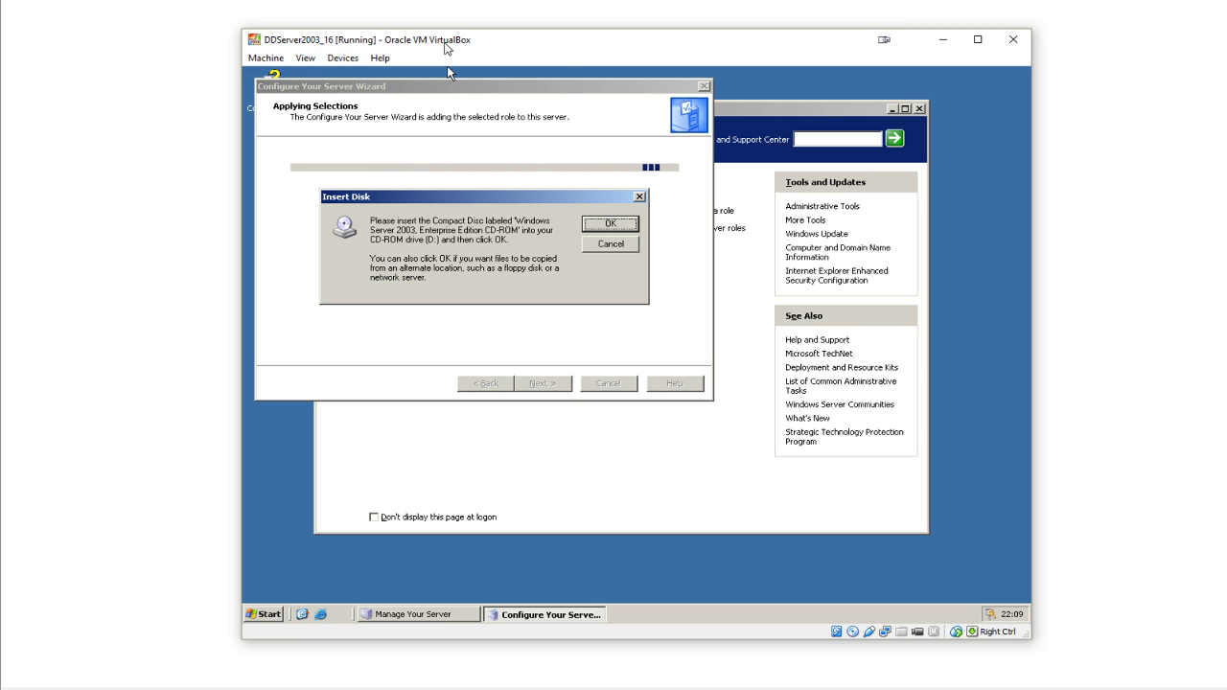
{"action": "left_click", "coordinate": [336, 62]}
{"action": "mouse_move", "coordinate": [384, 77]}
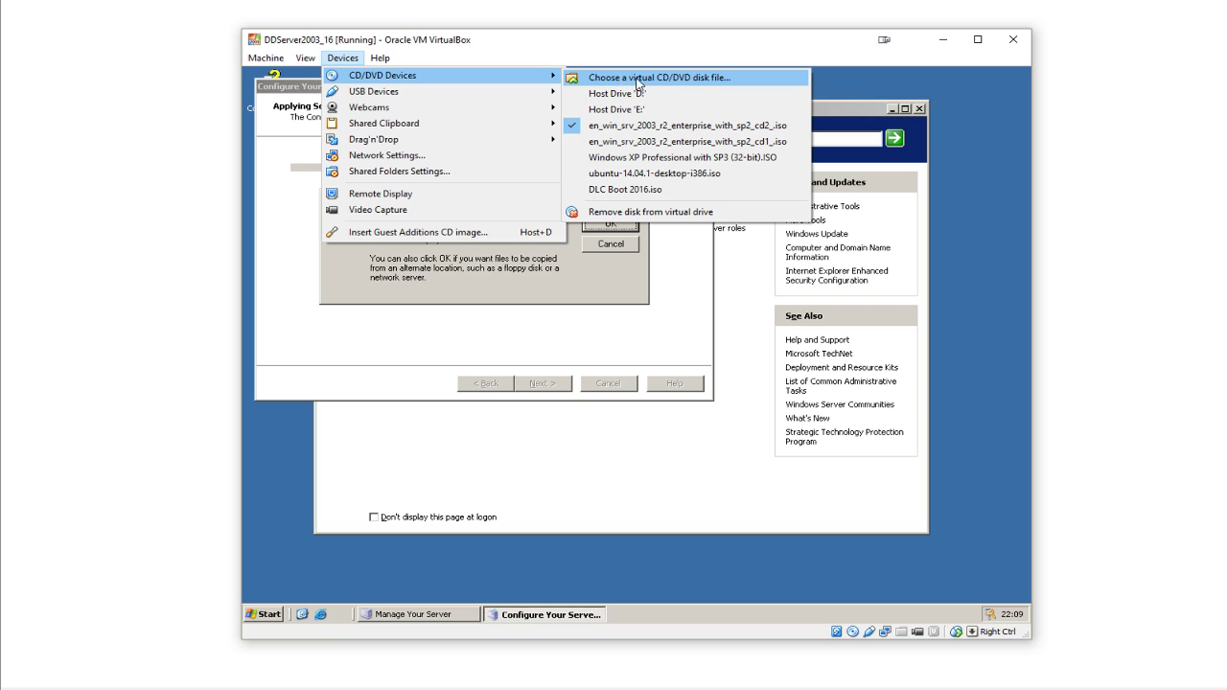
{"action": "left_click", "coordinate": [680, 143]}
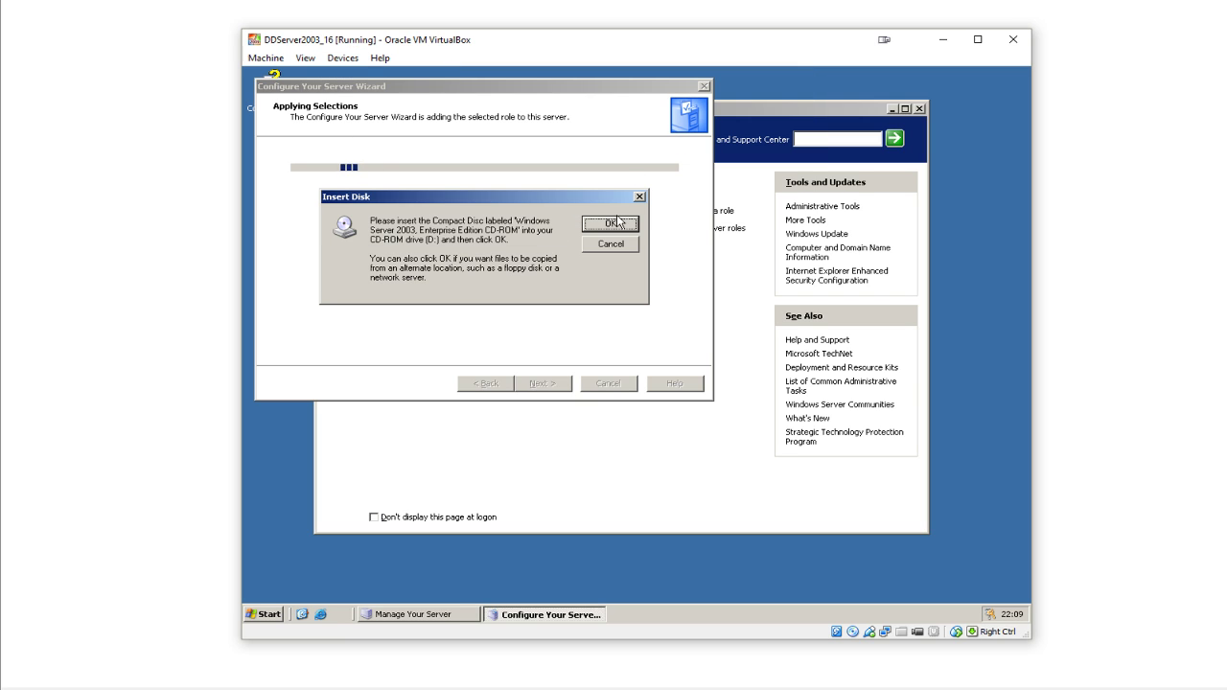
{"action": "left_click", "coordinate": [610, 224]}
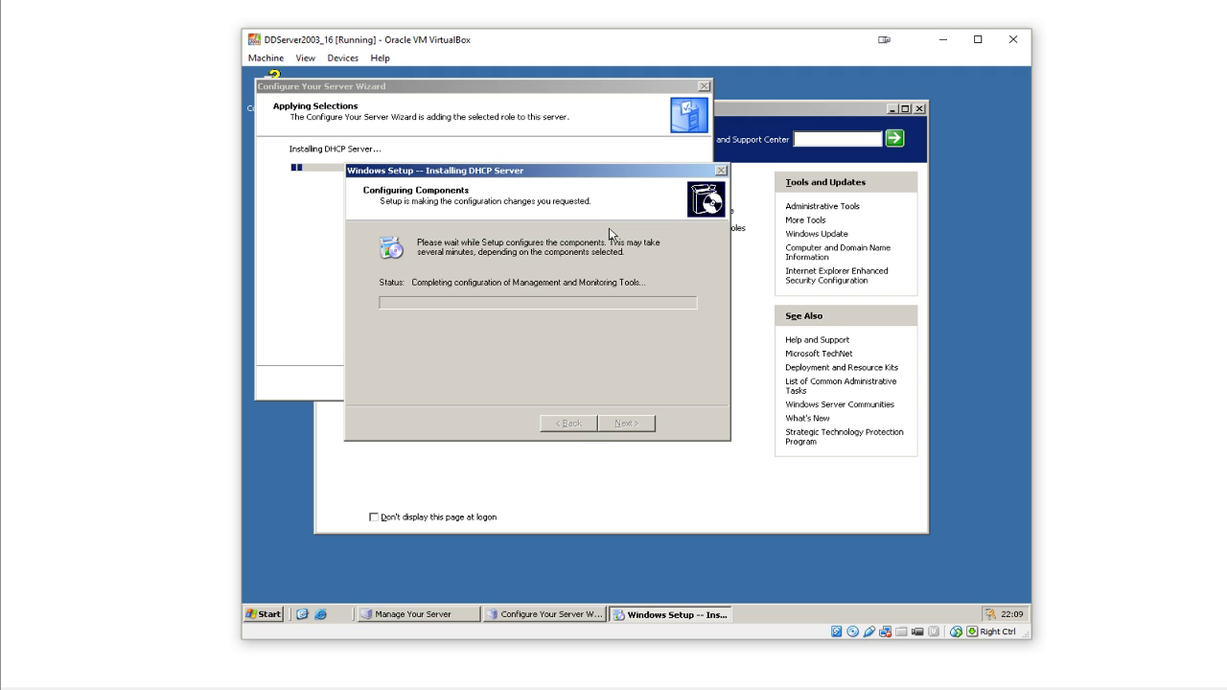
{"action": "mouse_move", "coordinate": [596, 689]}
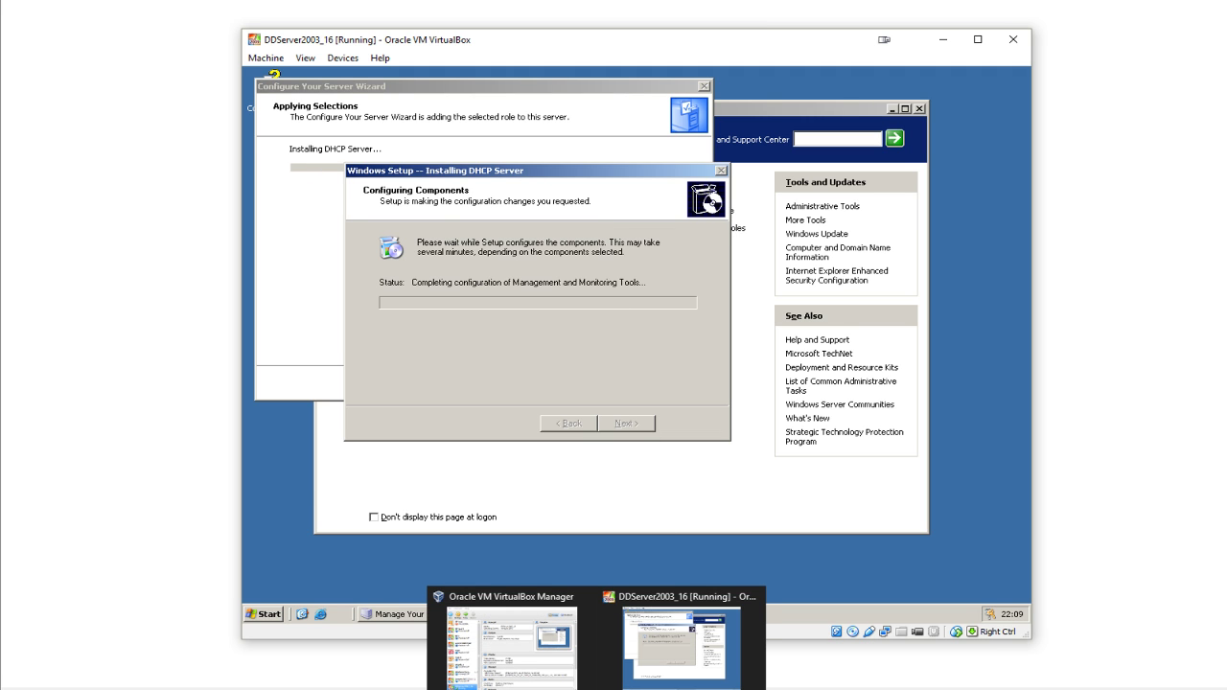
{"action": "left_click", "coordinate": [551, 660]}
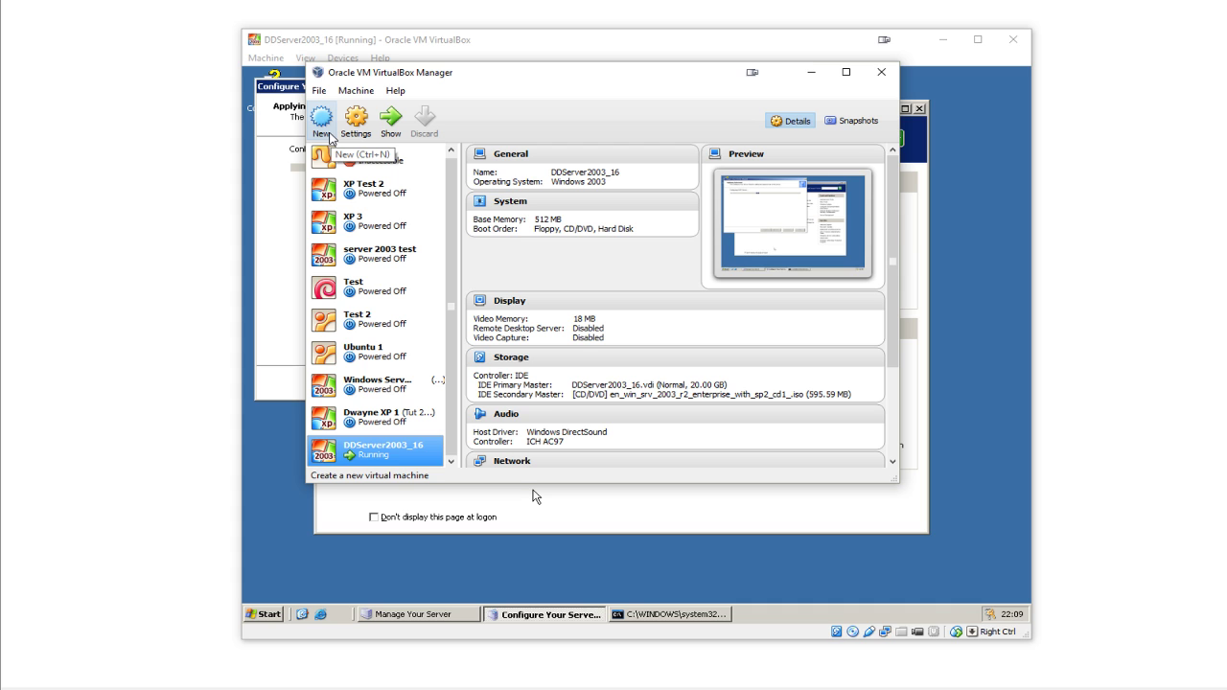
- Create Windows XP machine DDXP16 with 192 MB RAM and a dynamically allocated 10 GB VDI
{"action": "left_click", "coordinate": [329, 135]}
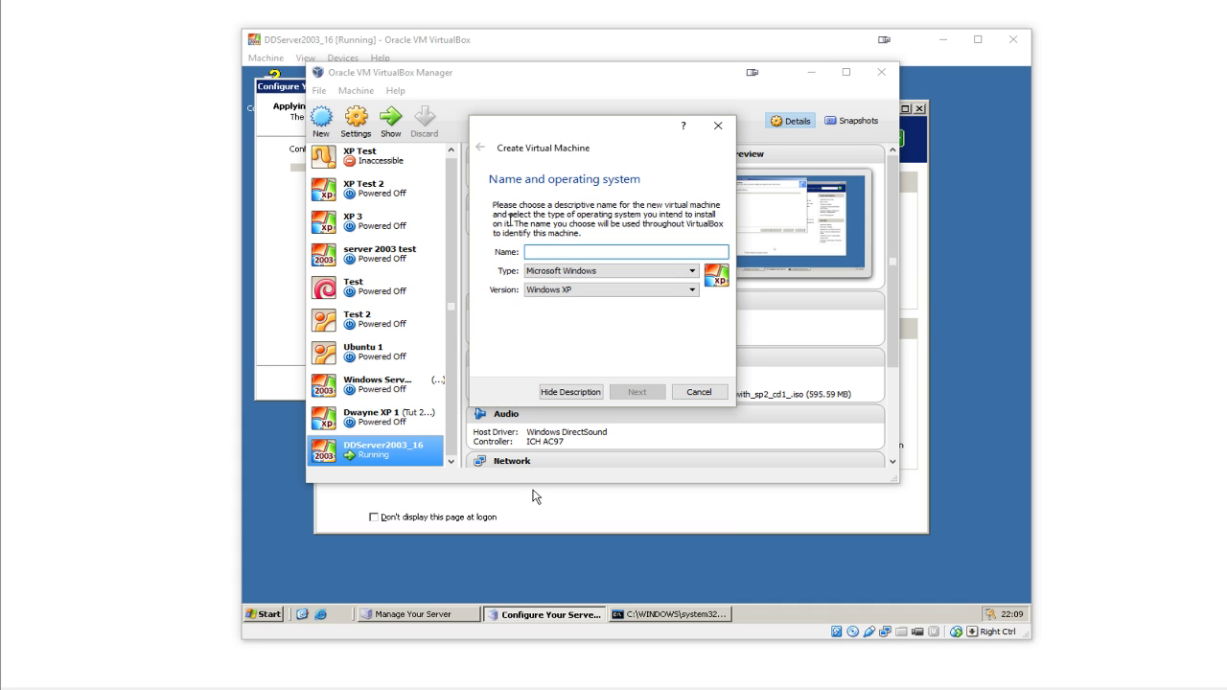
{"action": "type", "text": "DD"}
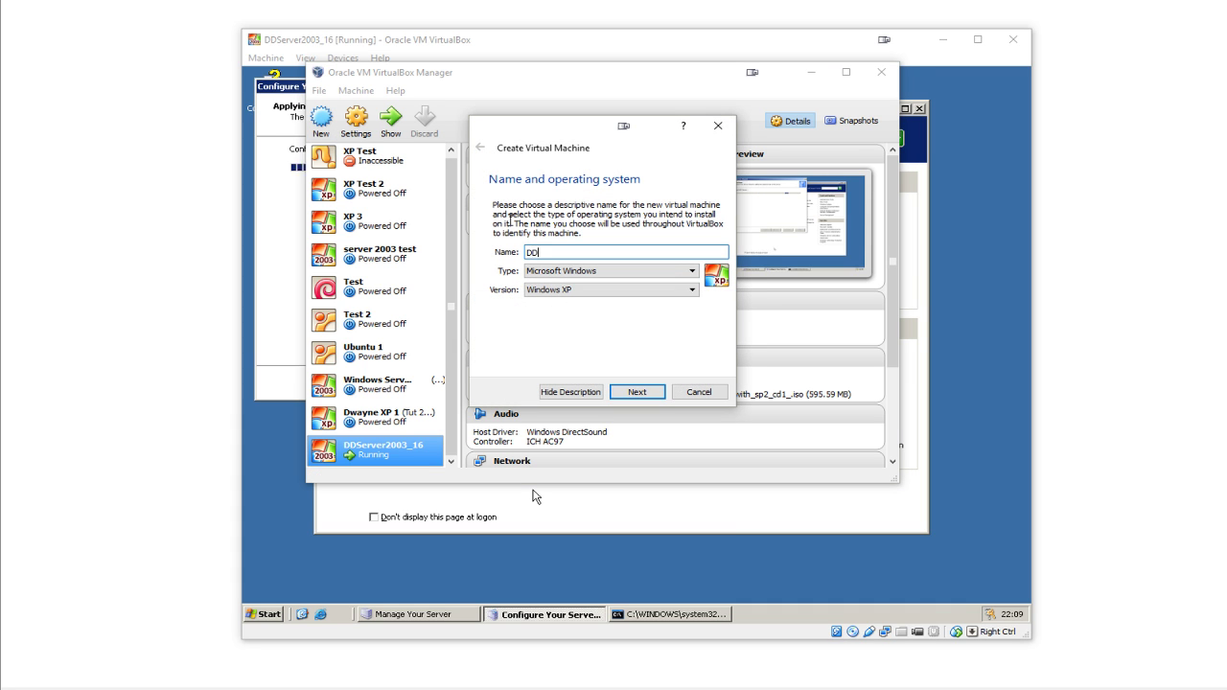
{"action": "type", "text": "XP"}
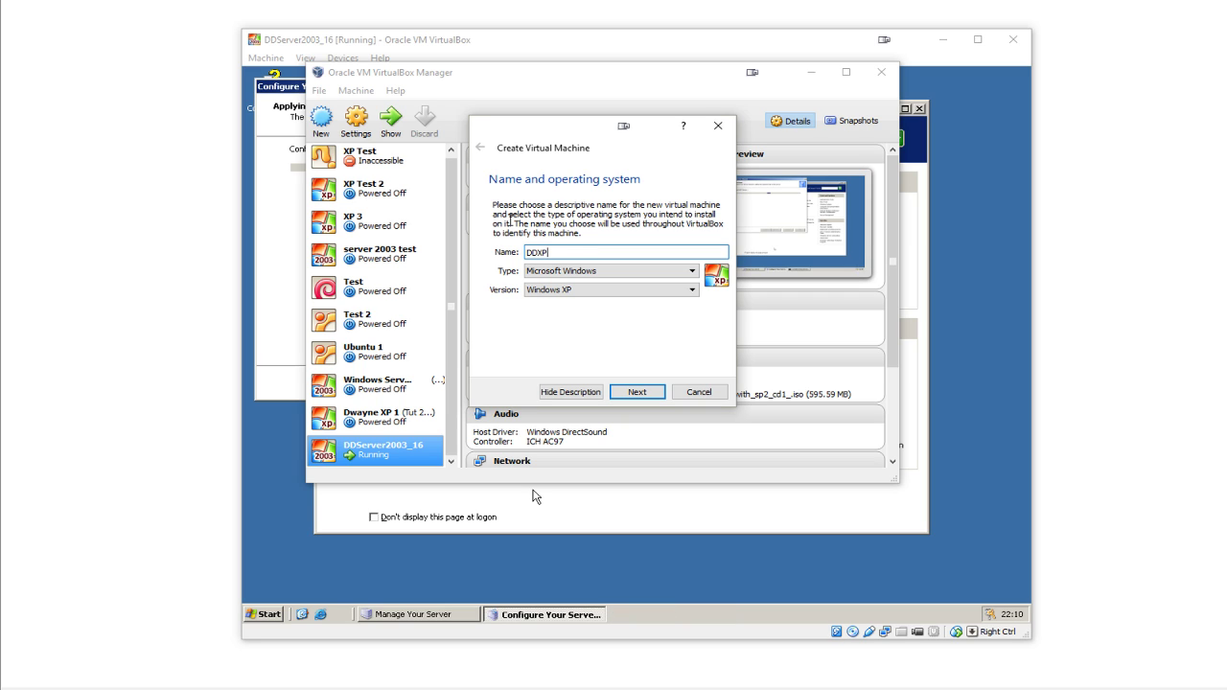
{"action": "type", "text": "16"}
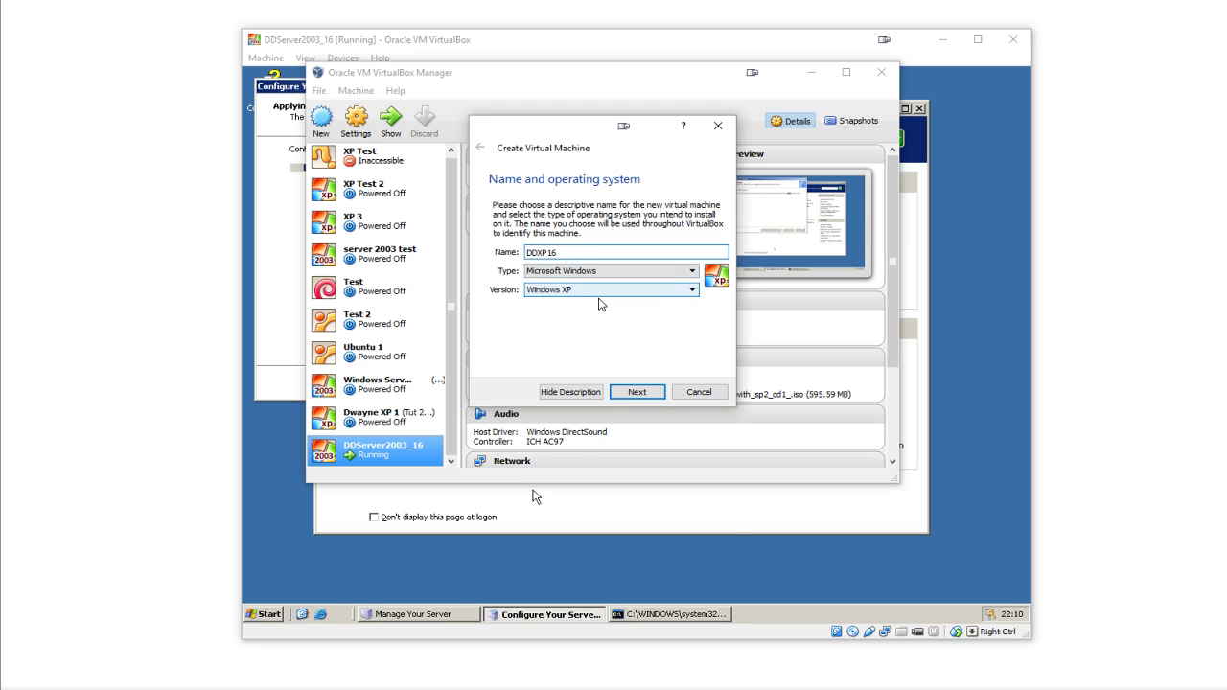
{"action": "left_click", "coordinate": [638, 393]}
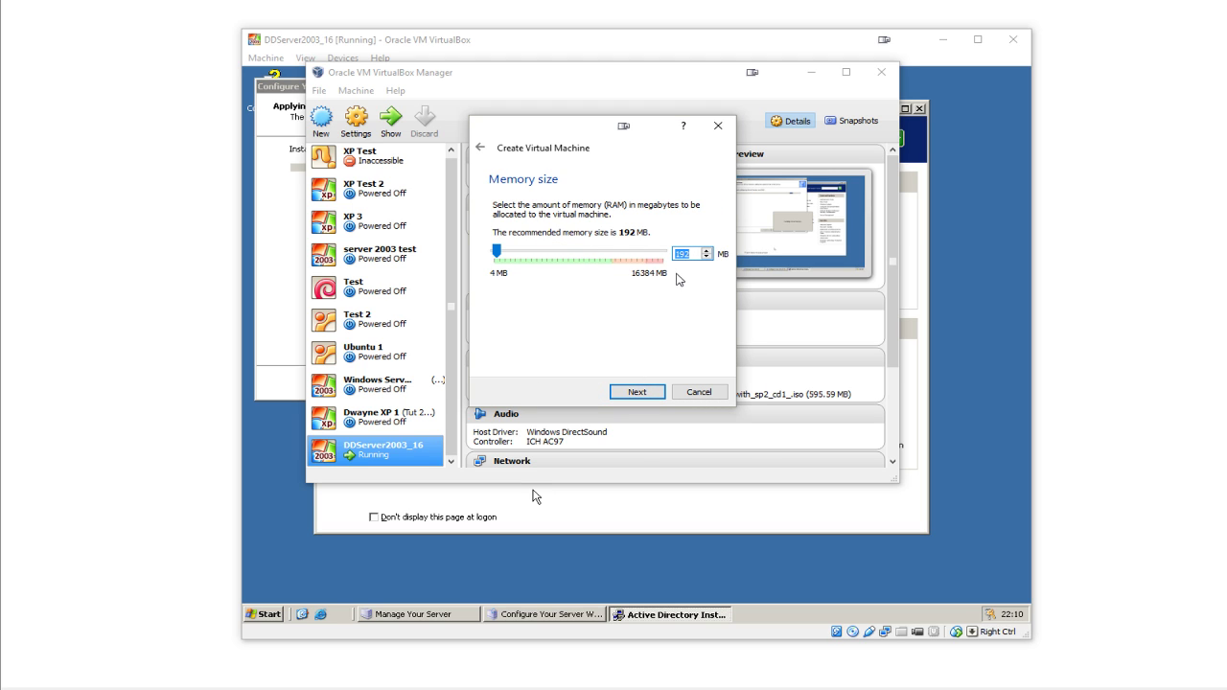
{"action": "left_click", "coordinate": [638, 392]}
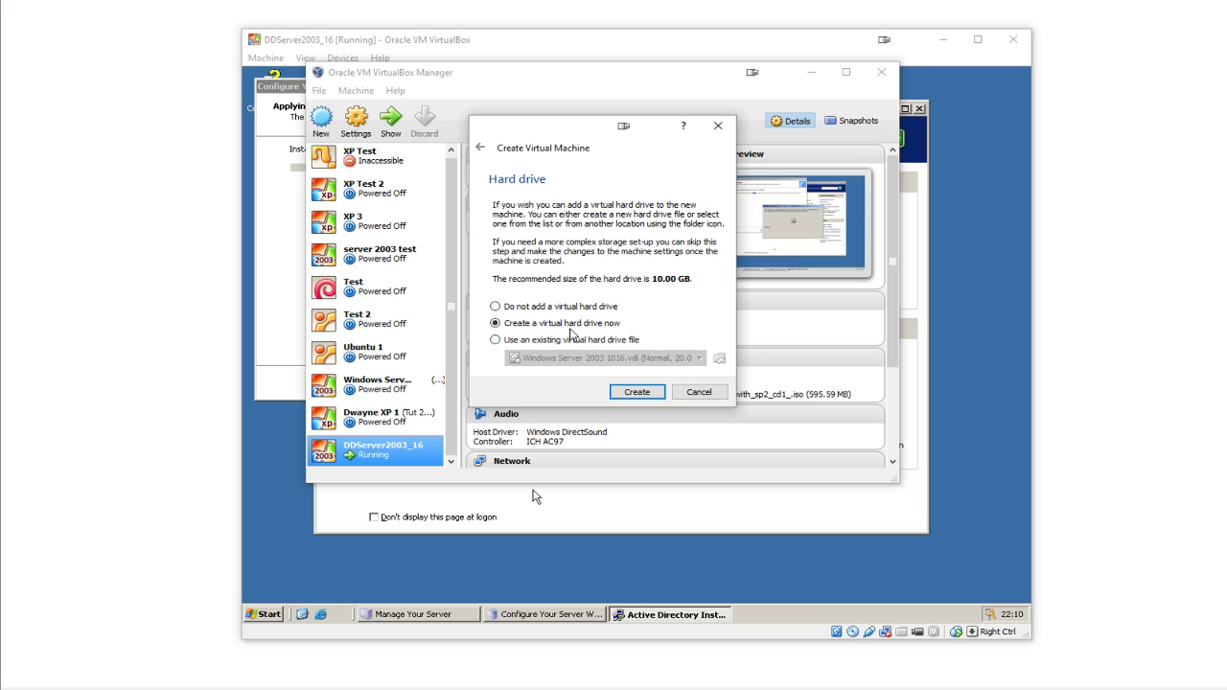
{"action": "left_click", "coordinate": [629, 392]}
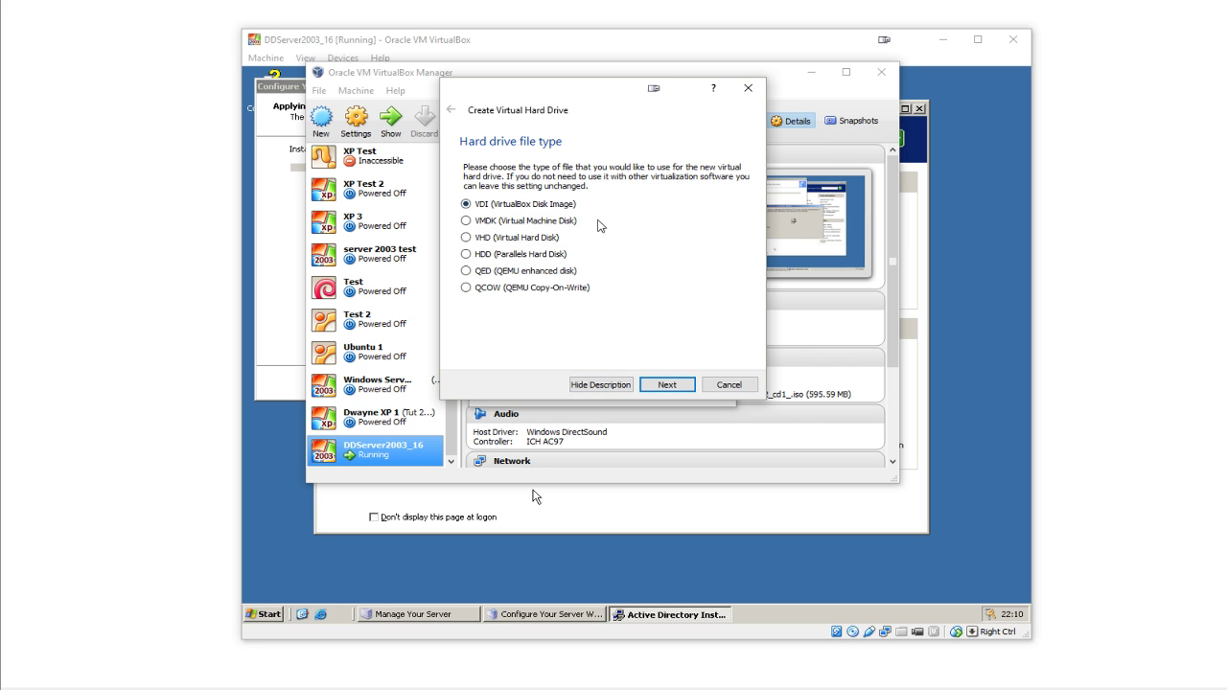
{"action": "left_click", "coordinate": [667, 385]}
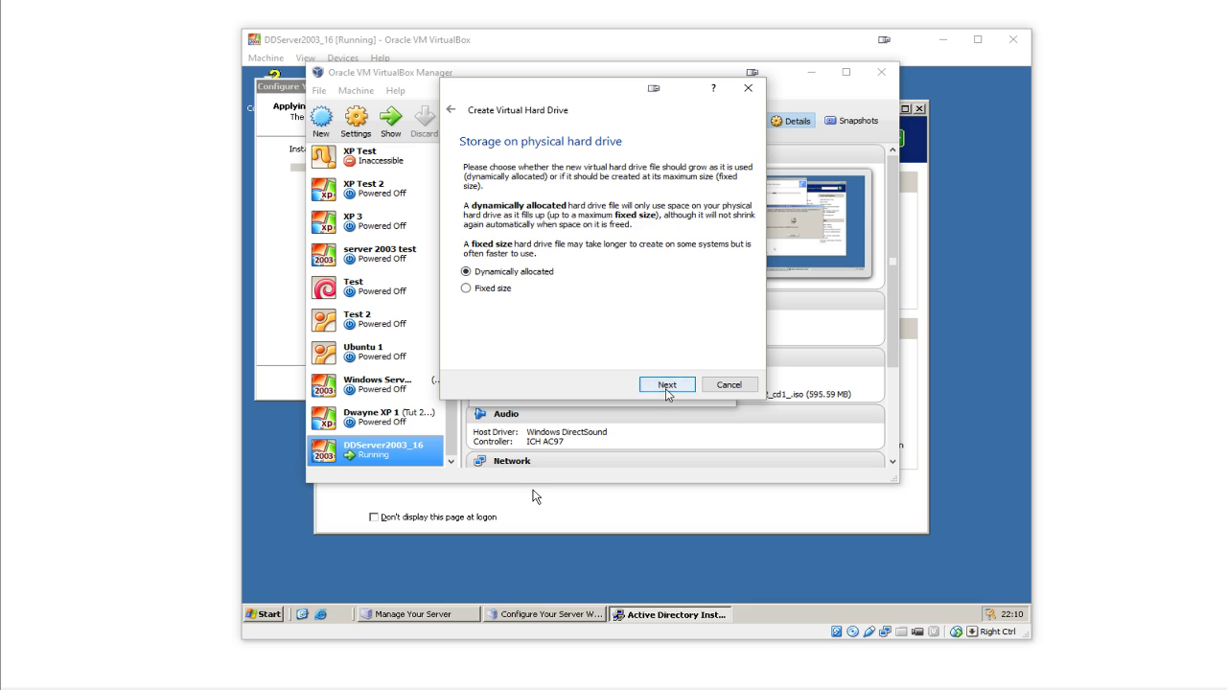
{"action": "left_click", "coordinate": [664, 385]}
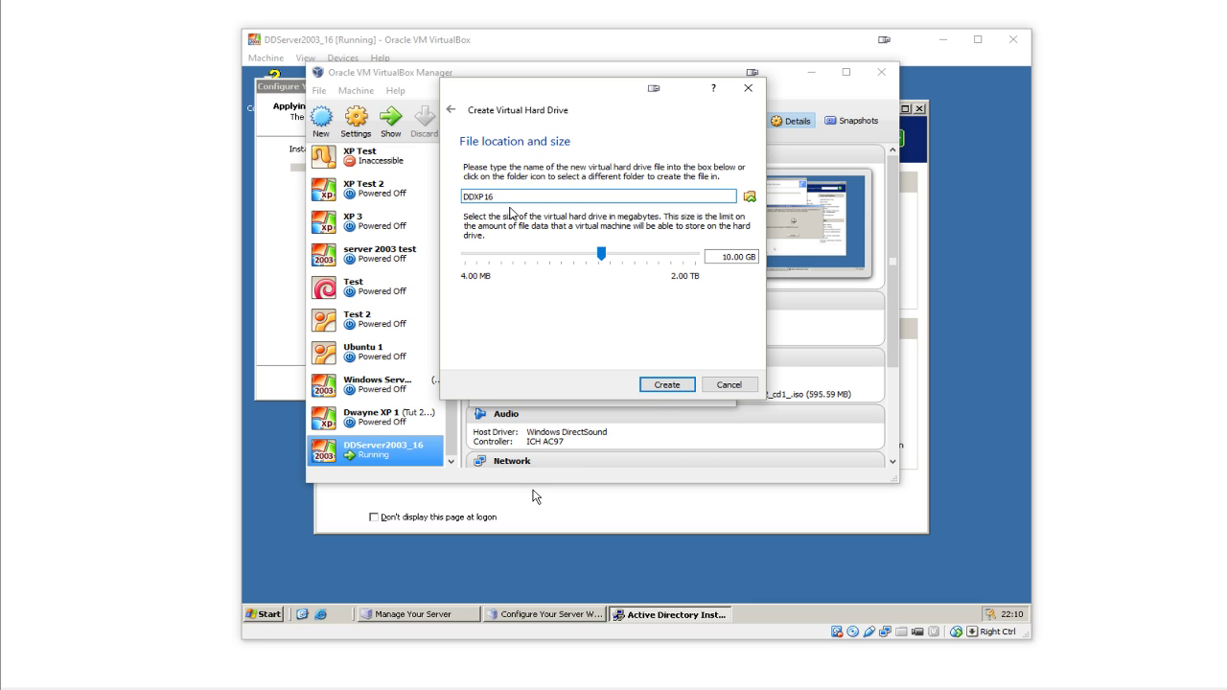
{"action": "type", "text": ":\\Virtual\\Machines\\"}
{"action": "left_click", "coordinate": [668, 385]}
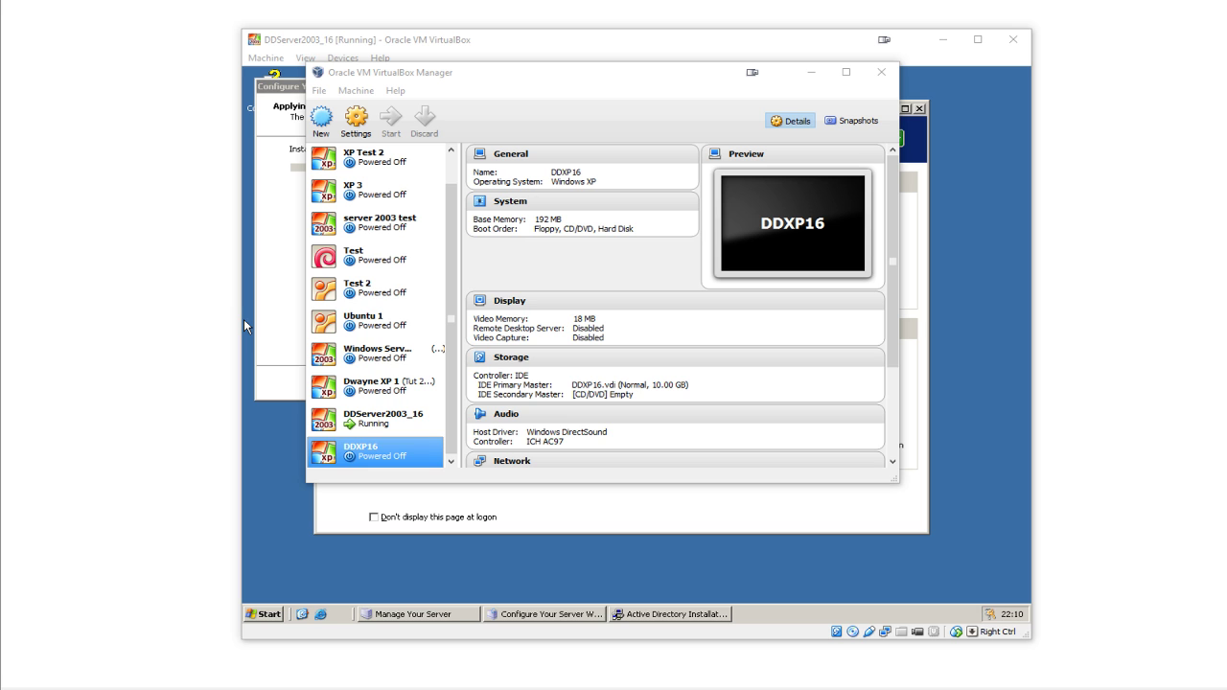
- Start DDXP16 from the Windows XP Professional SP3 (32-bit) ISO as start-up disk
{"action": "left_click", "coordinate": [692, 395]}
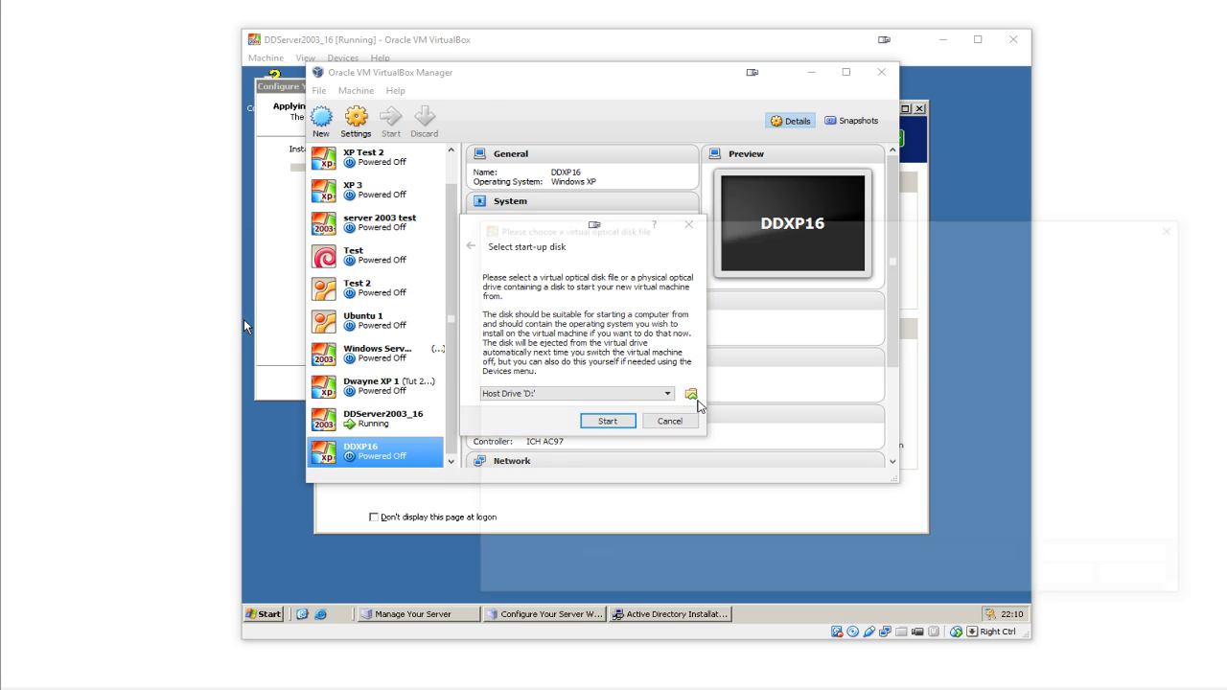
{"action": "left_click", "coordinate": [709, 399]}
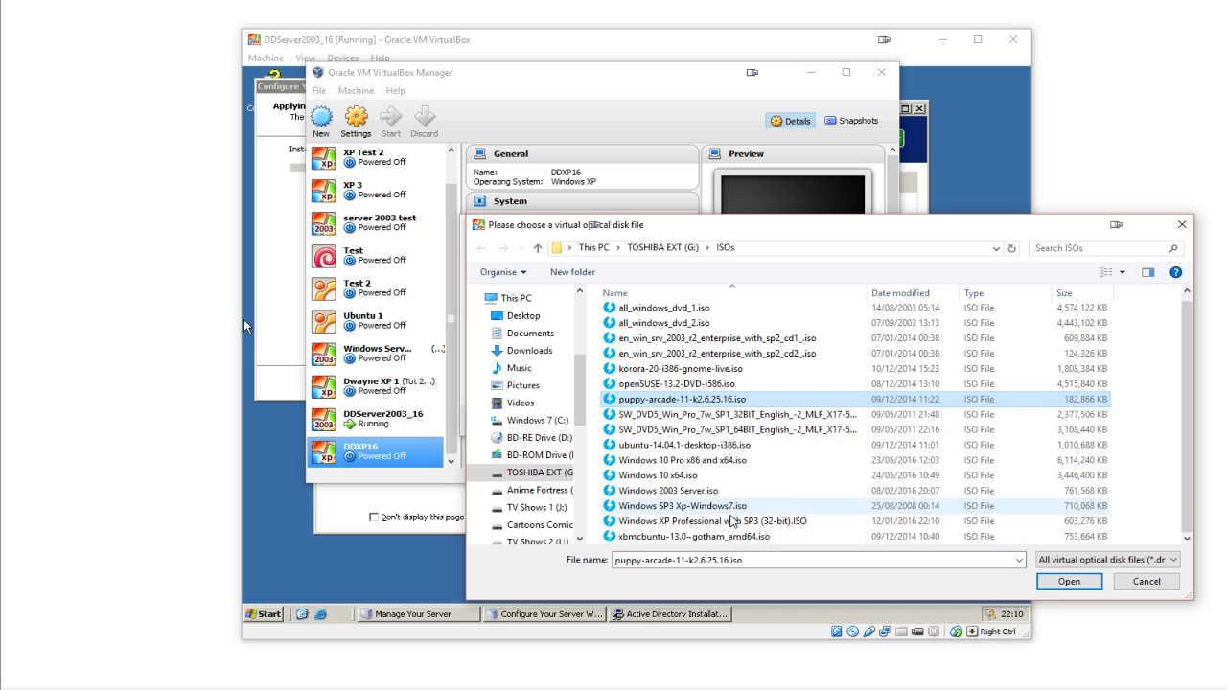
{"action": "left_click", "coordinate": [733, 521]}
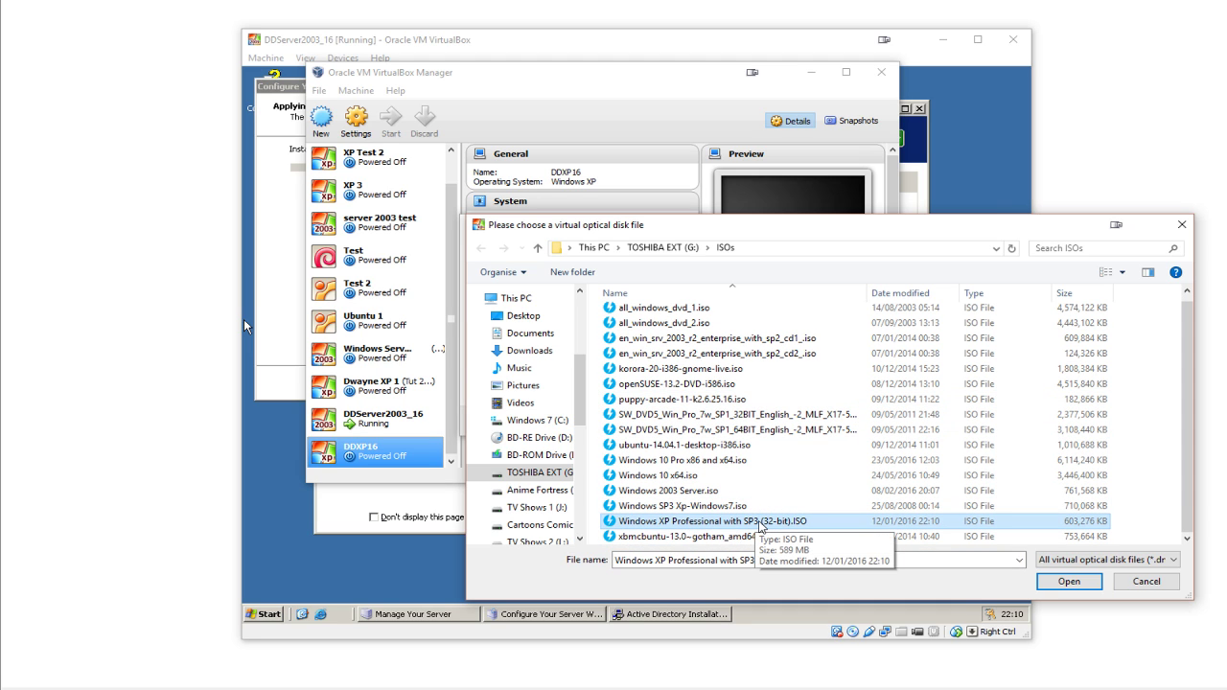
{"action": "double_click", "coordinate": [761, 524]}
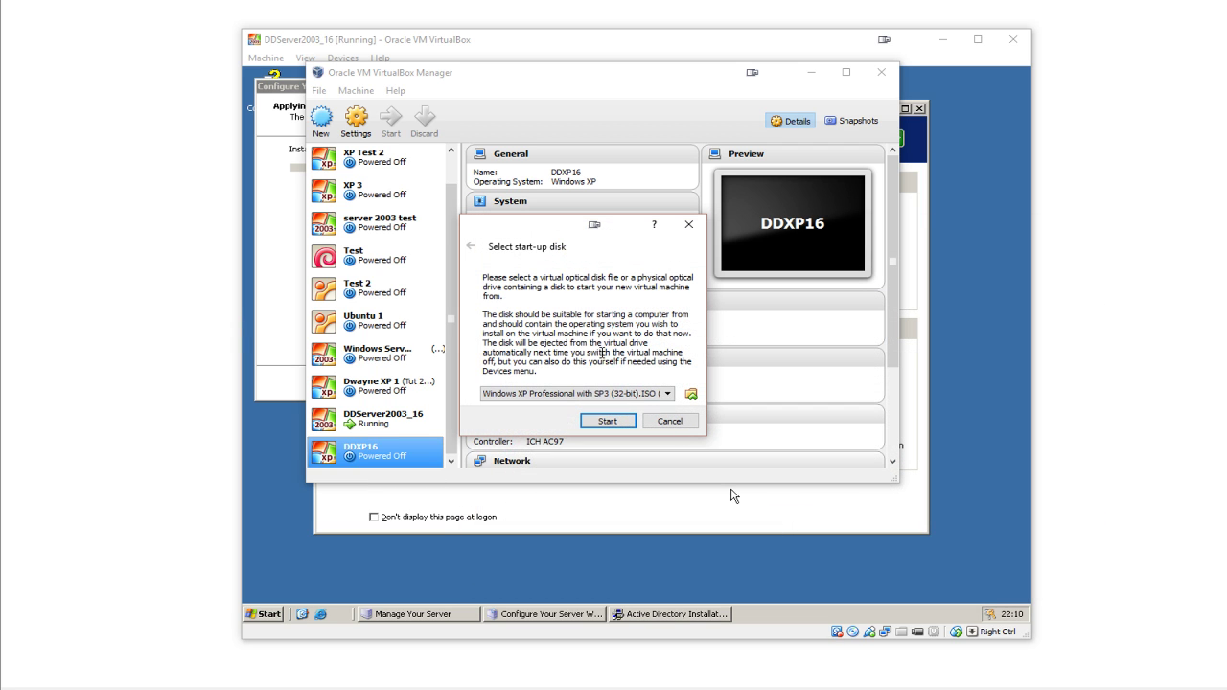
{"action": "left_click", "coordinate": [624, 422]}
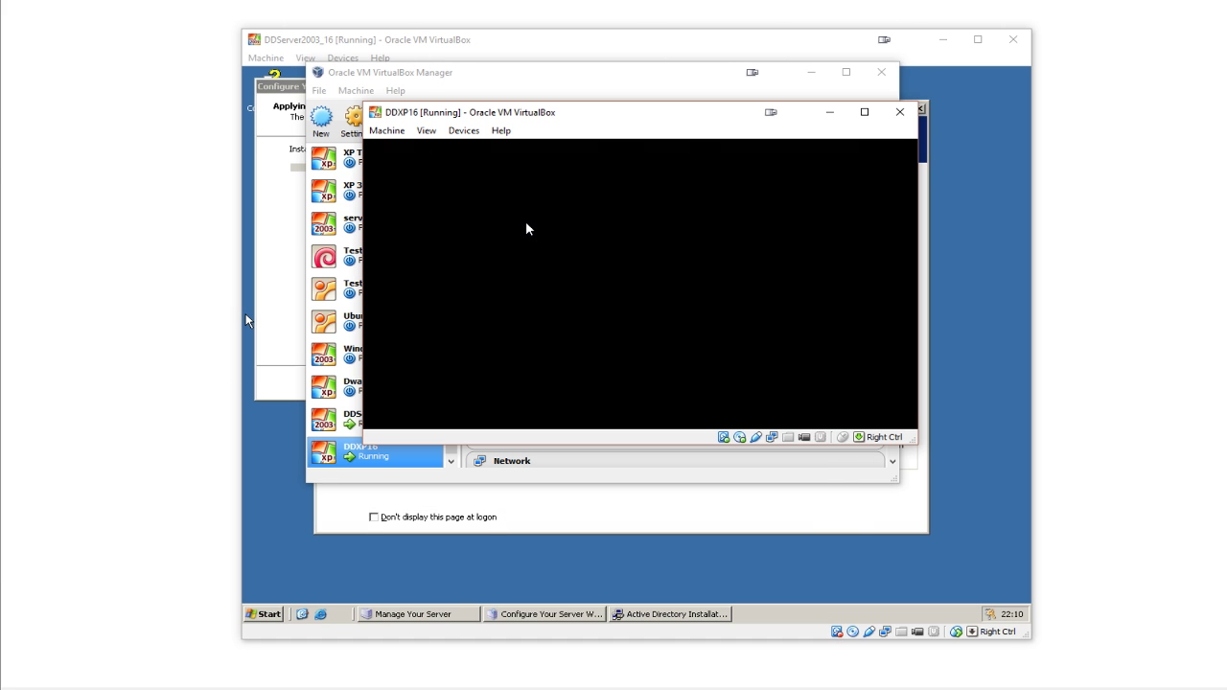
- Arrange the server window on the left and the DDXP16 window on the right
{"action": "left_click", "coordinate": [603, 52]}
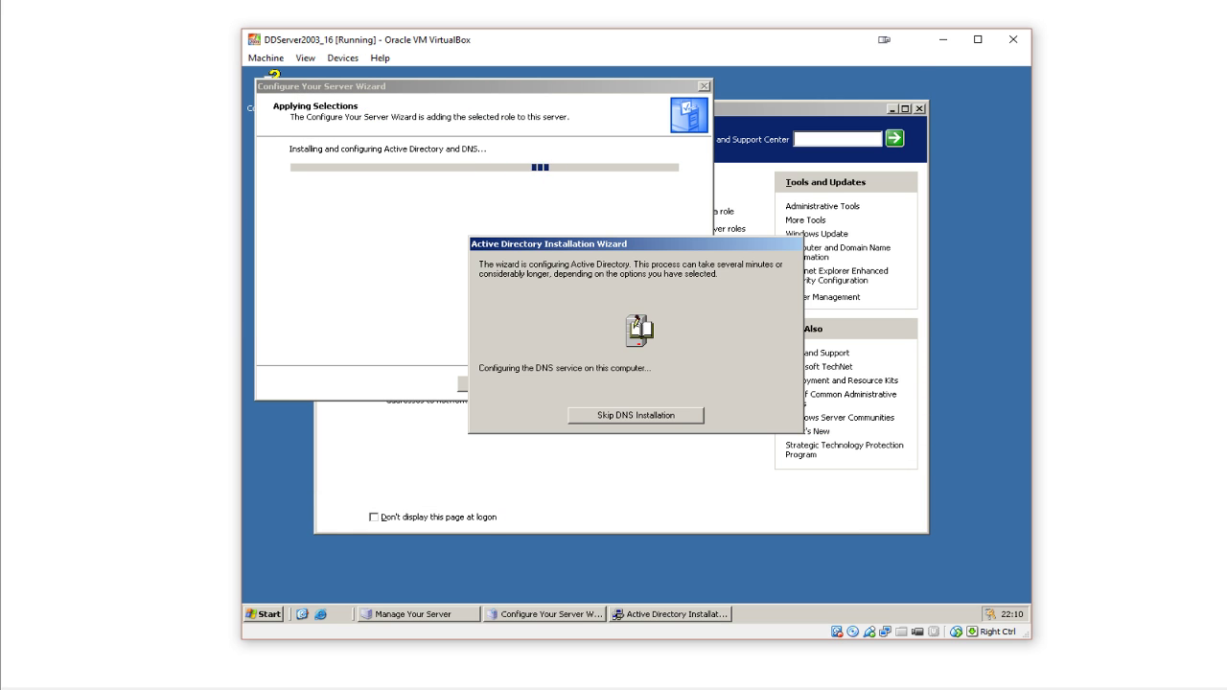
{"action": "left_click", "coordinate": [767, 638]}
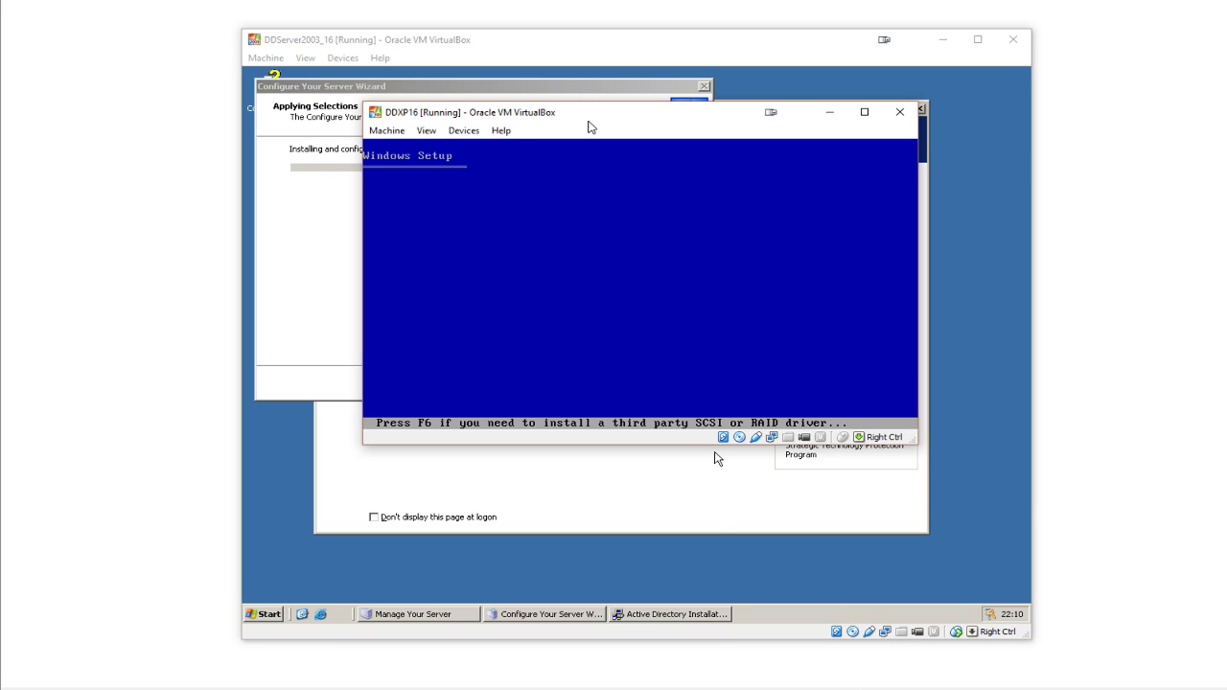
{"action": "left_click_drag", "start_coordinate": [589, 126], "coordinate": [828, 184]}
{"action": "left_click_drag", "start_coordinate": [639, 47], "coordinate": [422, 43]}
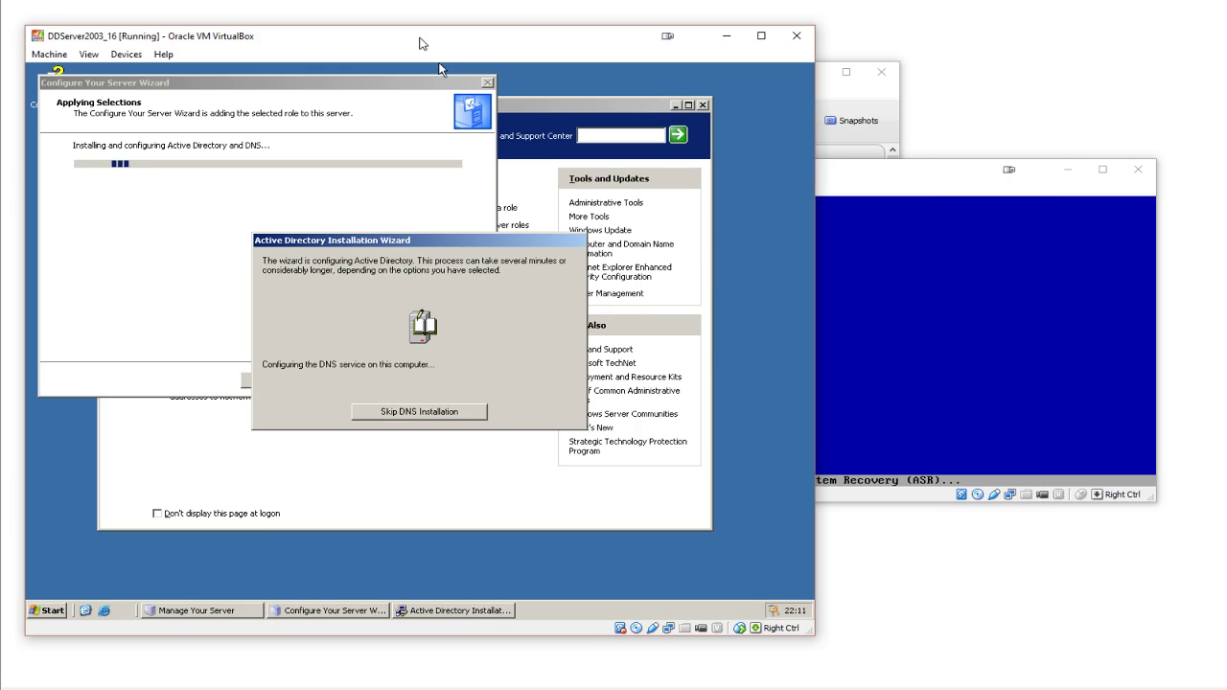
{"action": "left_click_drag", "start_coordinate": [895, 171], "coordinate": [675, 134]}
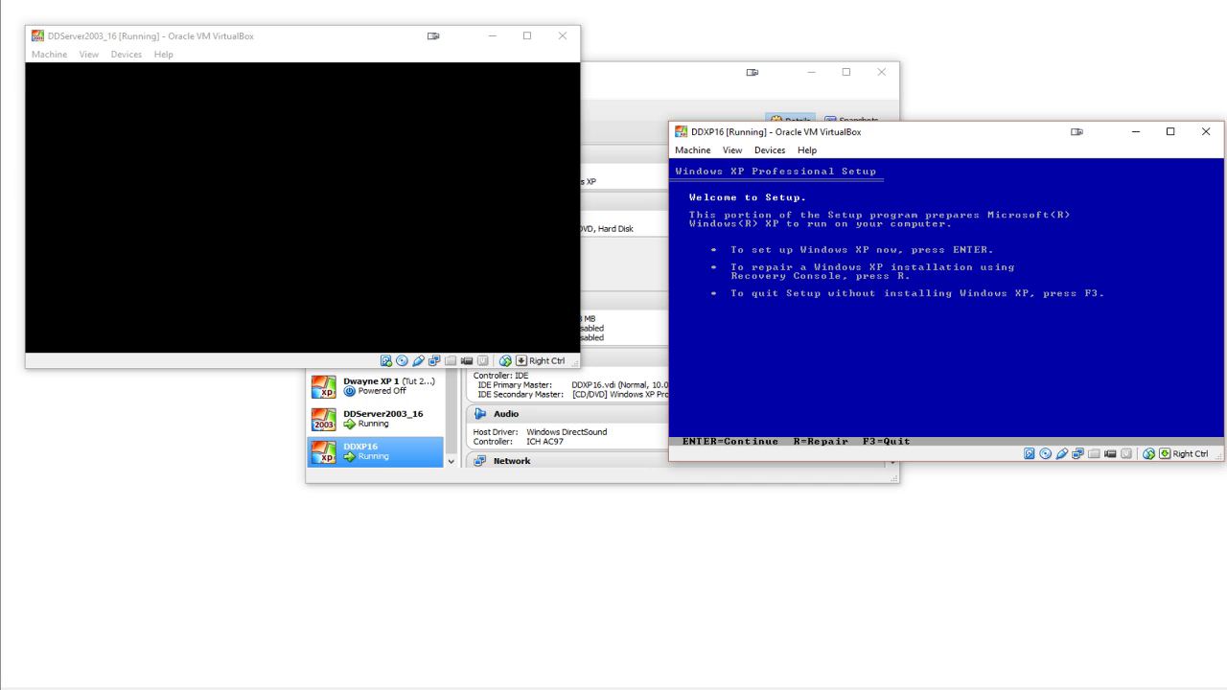
- Agree to the XP licence with F8 and format the unpartitioned space as NTFS
{"action": "key", "text": "Return"}
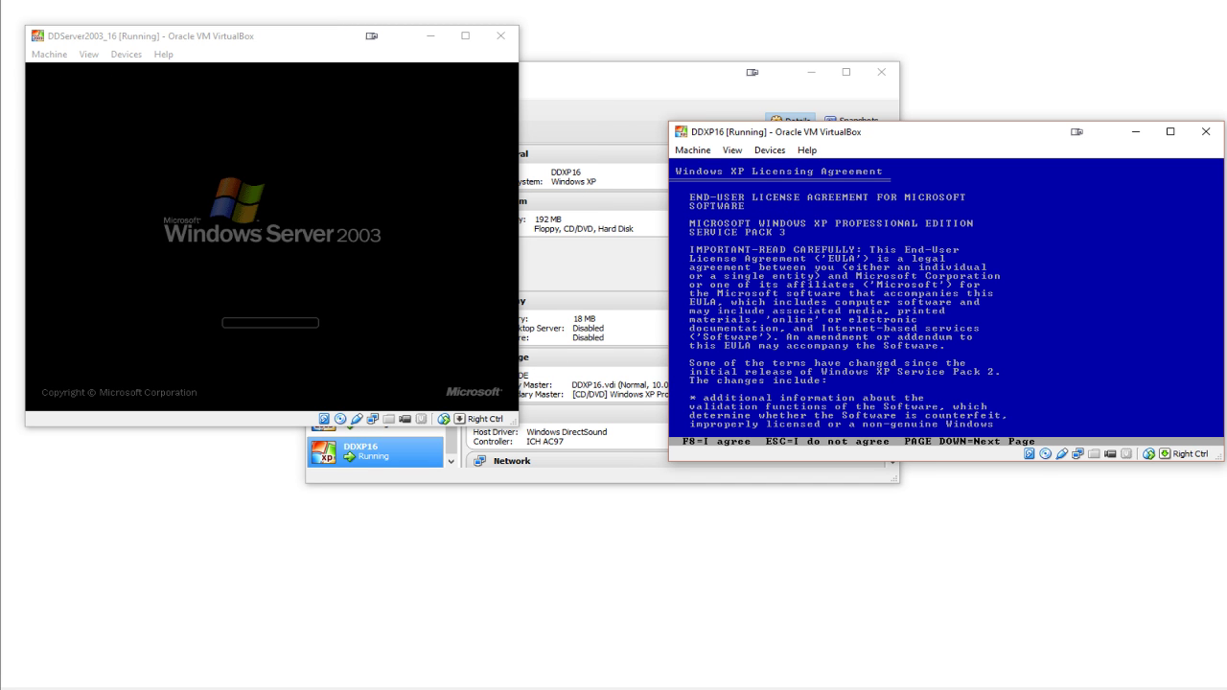
{"action": "key", "text": "F8"}
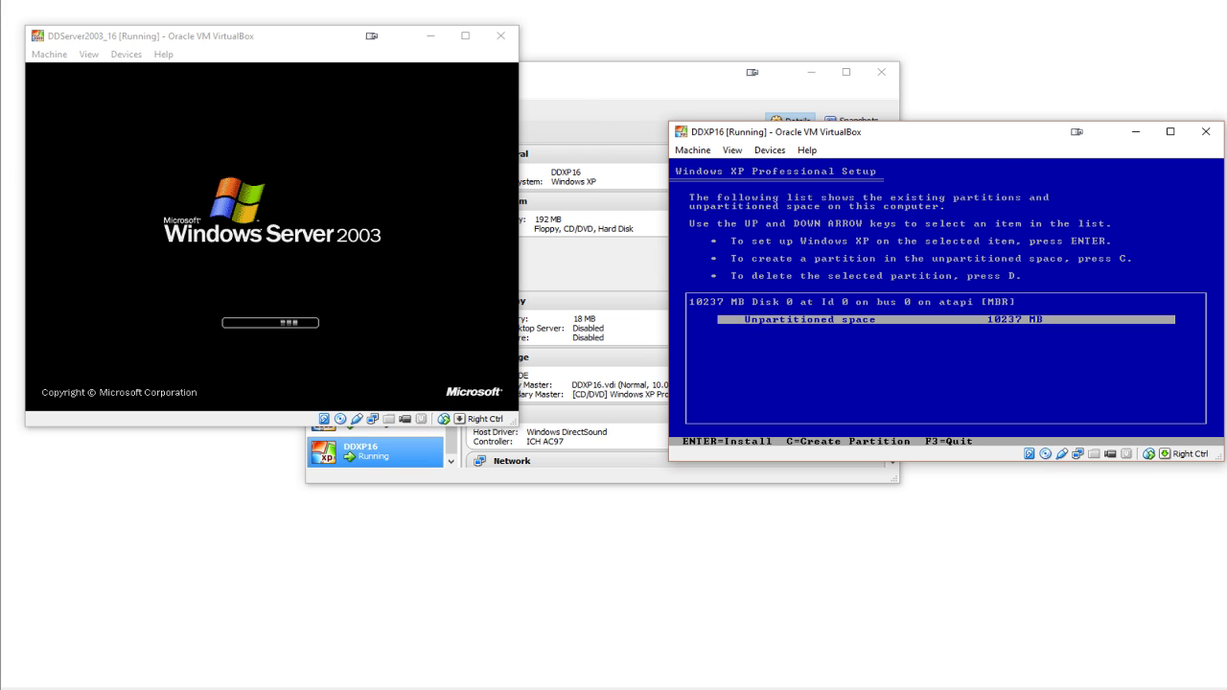
{"action": "key", "text": "Return"}
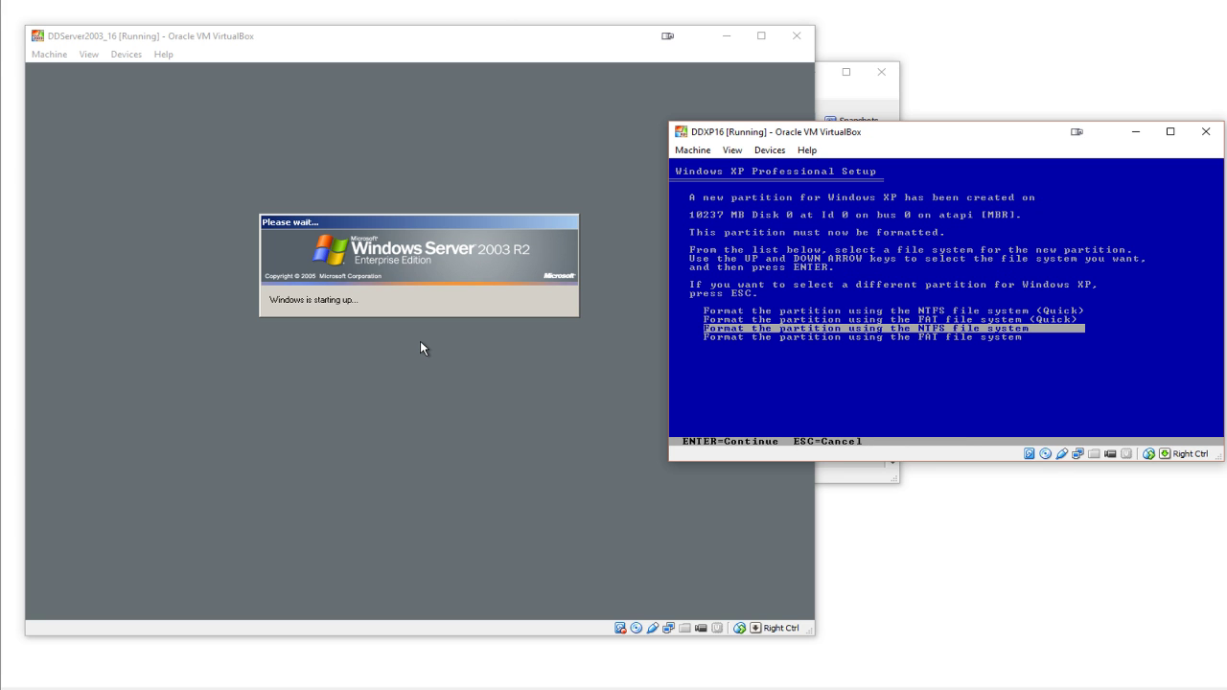
{"action": "key", "text": "Return"}
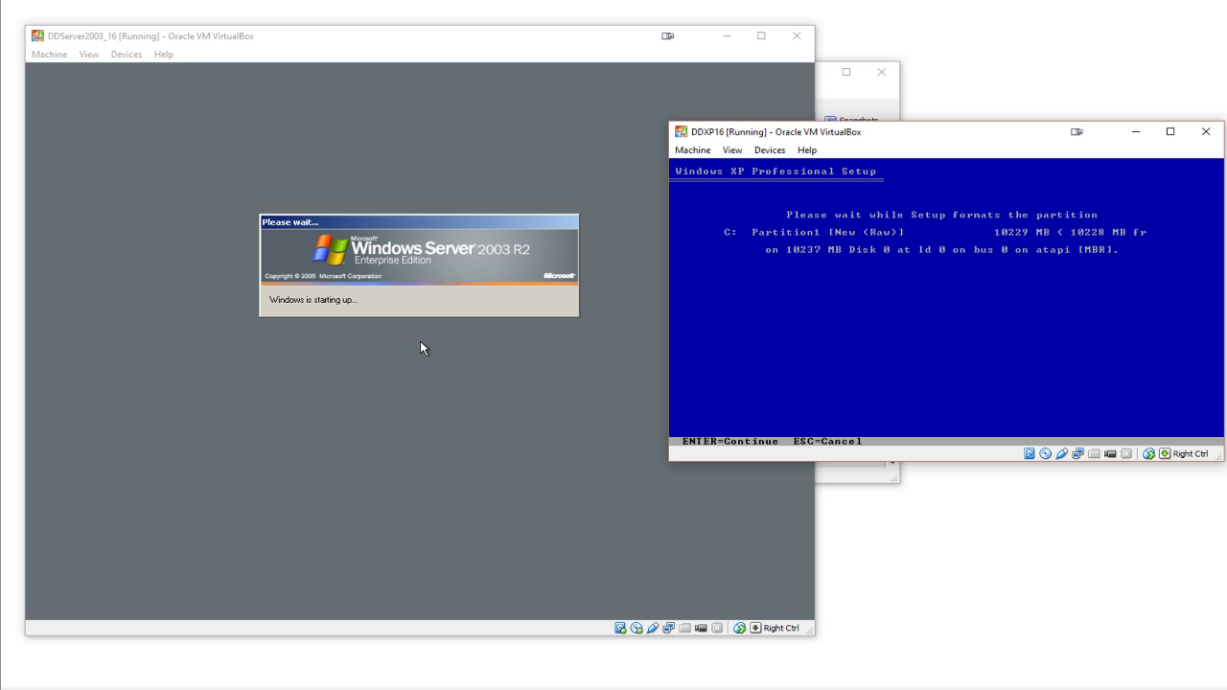
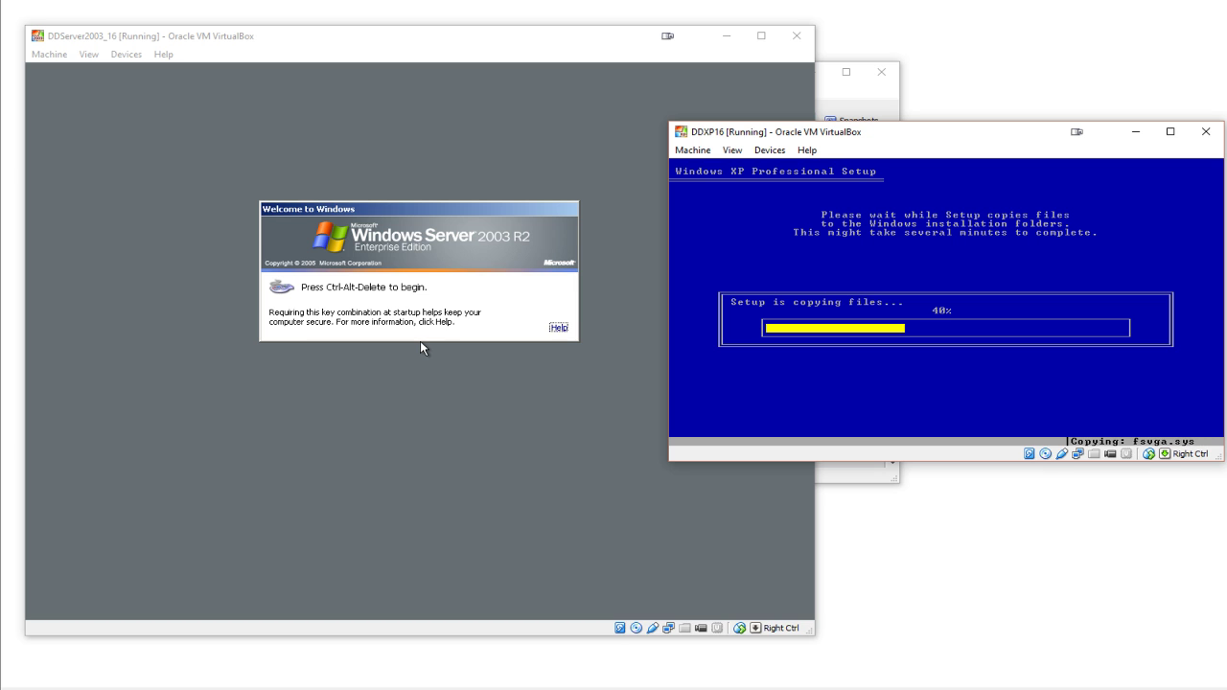
- Log on to the Server 2003 guest as Administrator with Ctrl-Alt-Del and the account password
{"action": "left_click", "coordinate": [448, 50]}
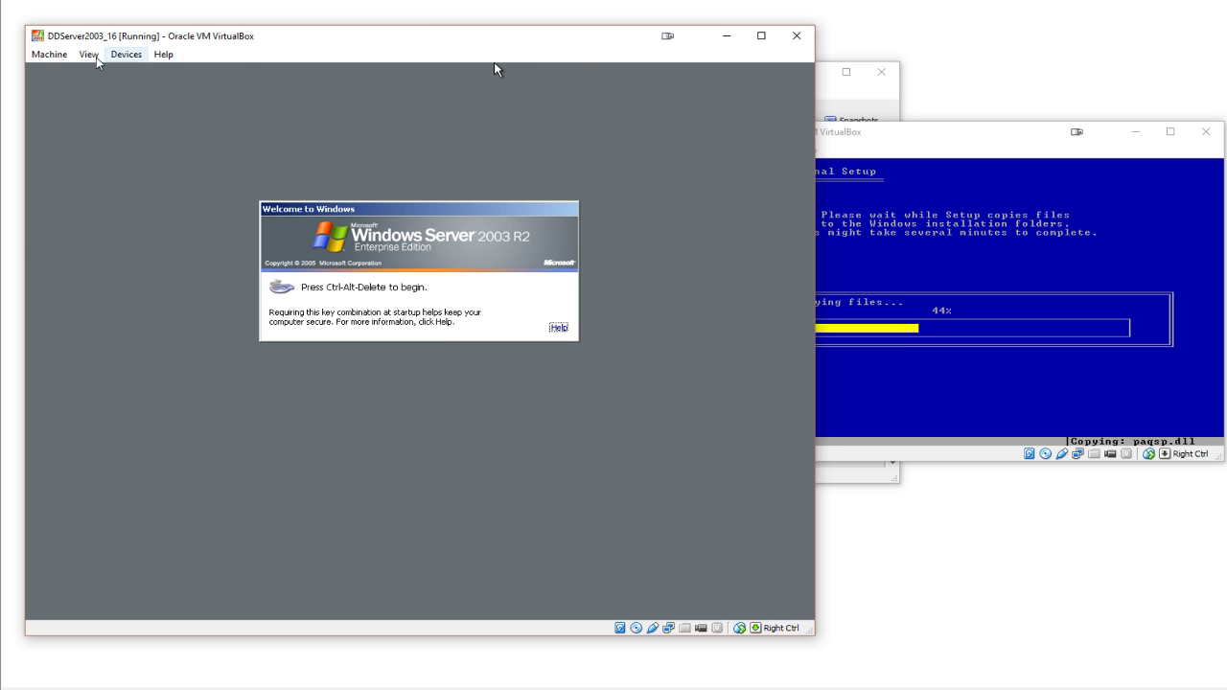
{"action": "left_click", "coordinate": [48, 54]}
{"action": "left_click", "coordinate": [83, 164]}
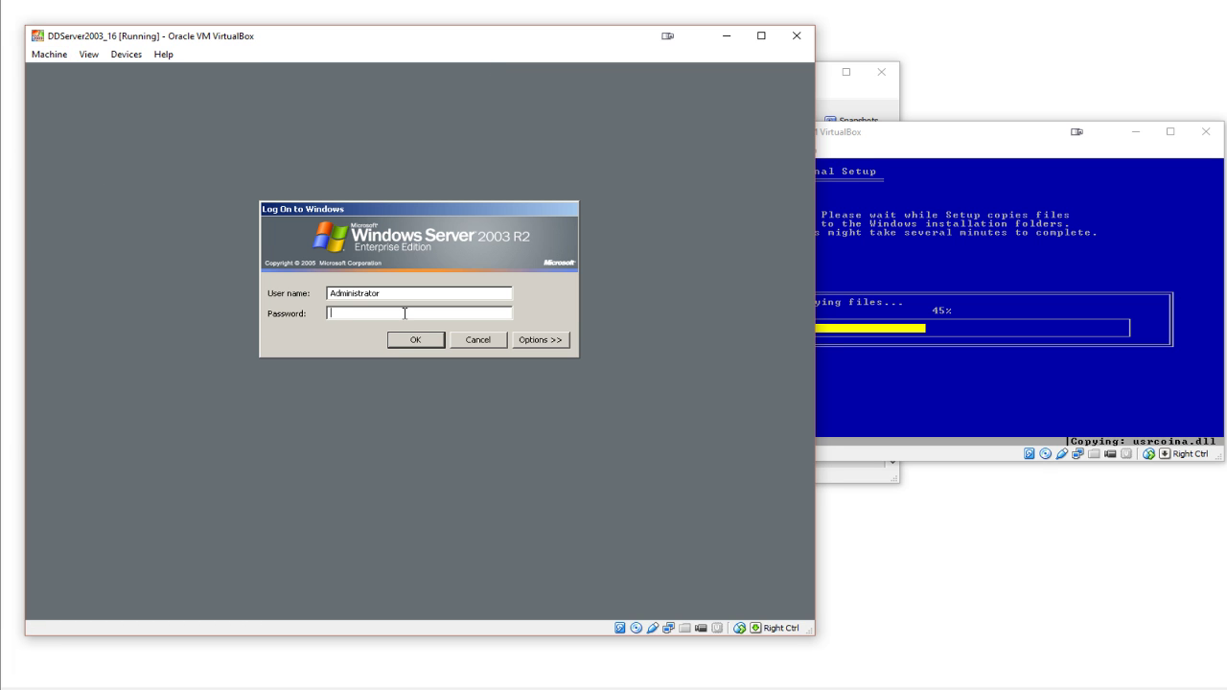
{"action": "type", "text": "P@ssw0"}
{"action": "key", "text": "Return"}
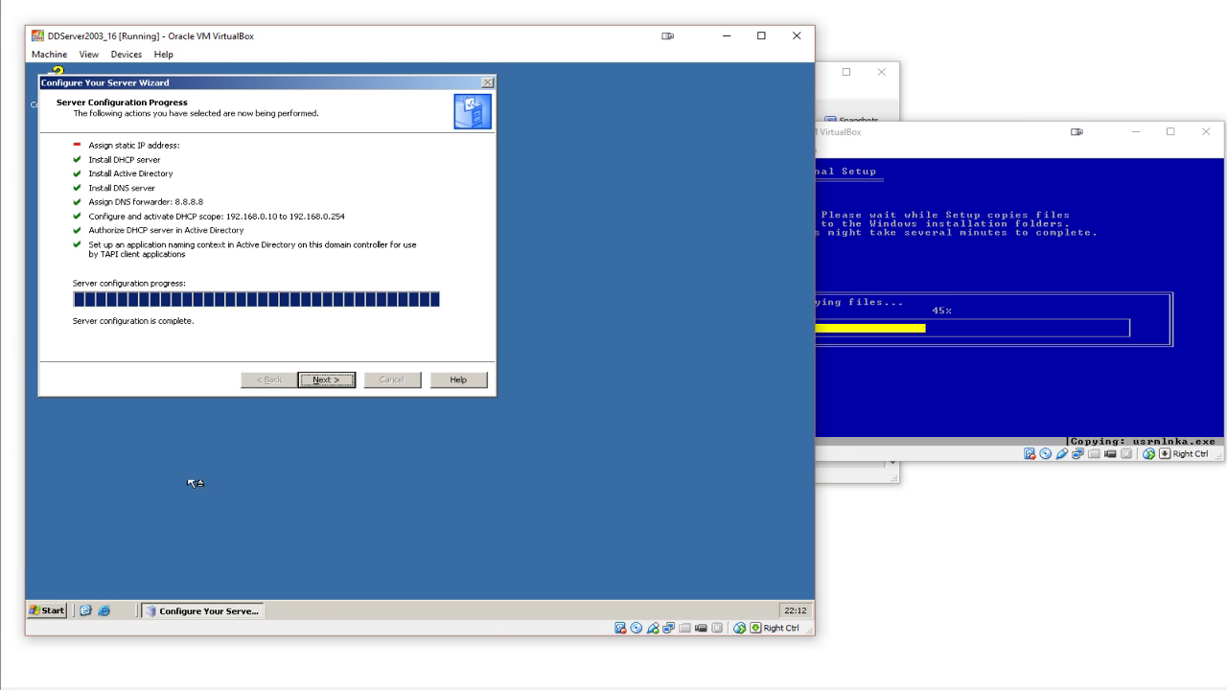
- Finish the Configure Your Server Wizard and close Manage Your Server
{"action": "left_click", "coordinate": [326, 382]}
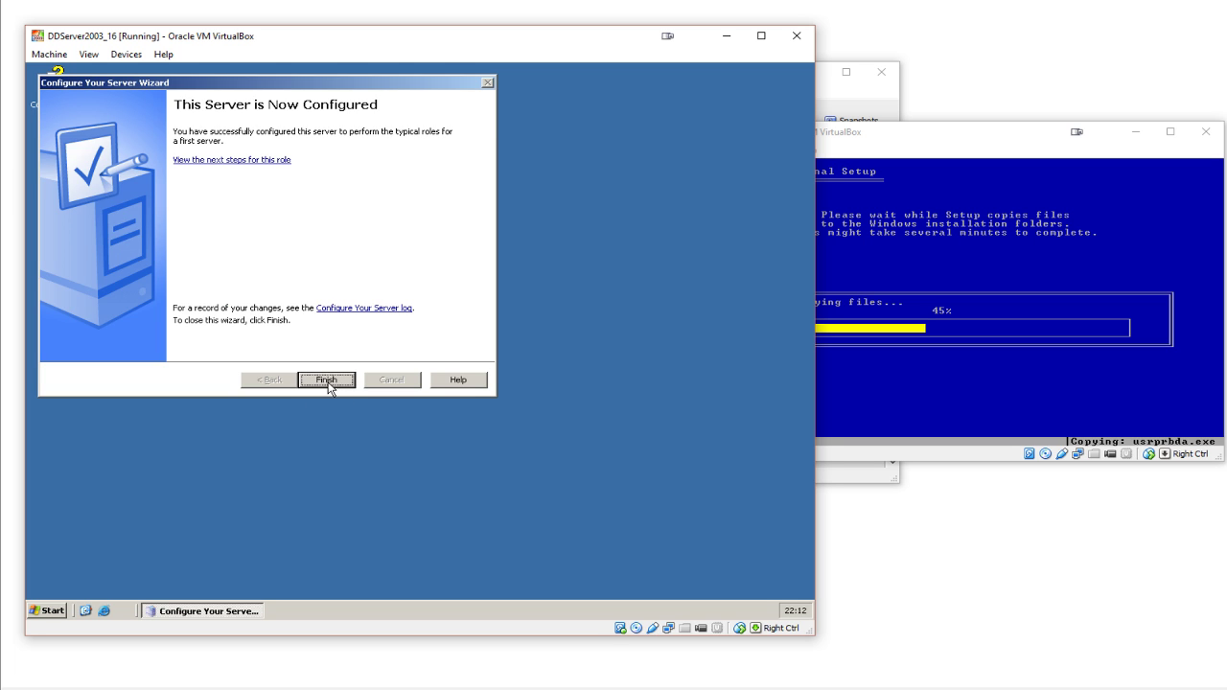
{"action": "left_click", "coordinate": [327, 380]}
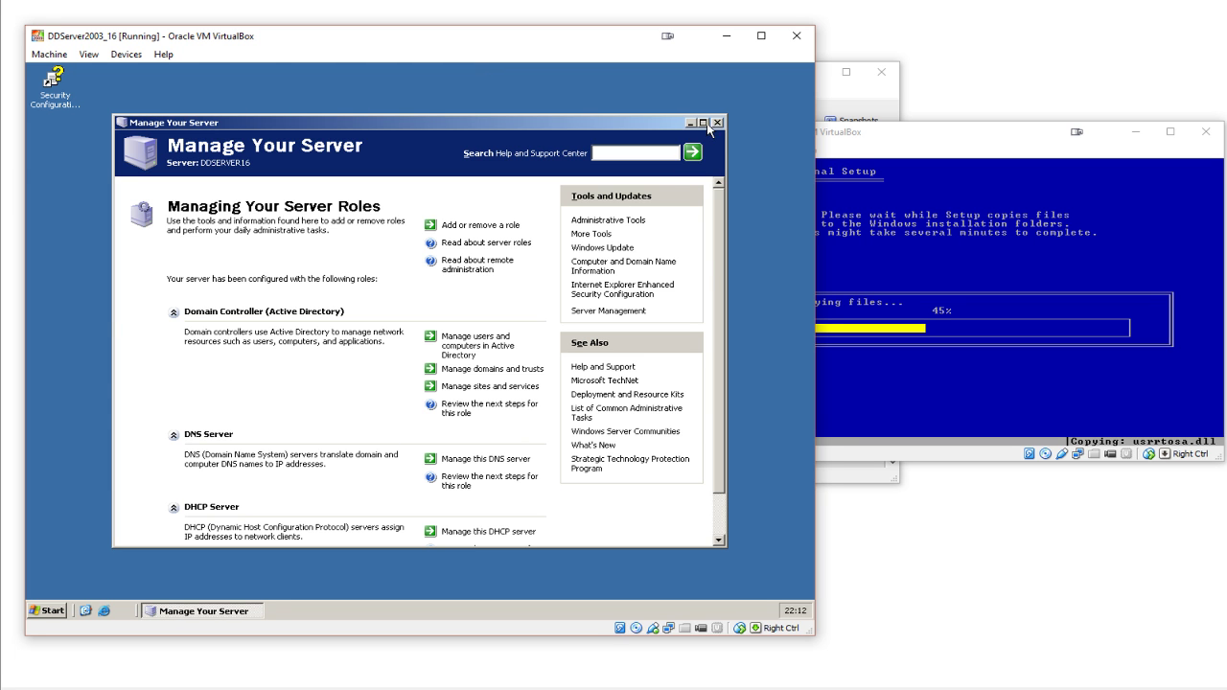
{"action": "left_click", "coordinate": [716, 122]}
- Open the DHCP console and view the scope's 192.168.0.10–192.168.0.254 address pool
{"action": "left_click", "coordinate": [45, 610]}
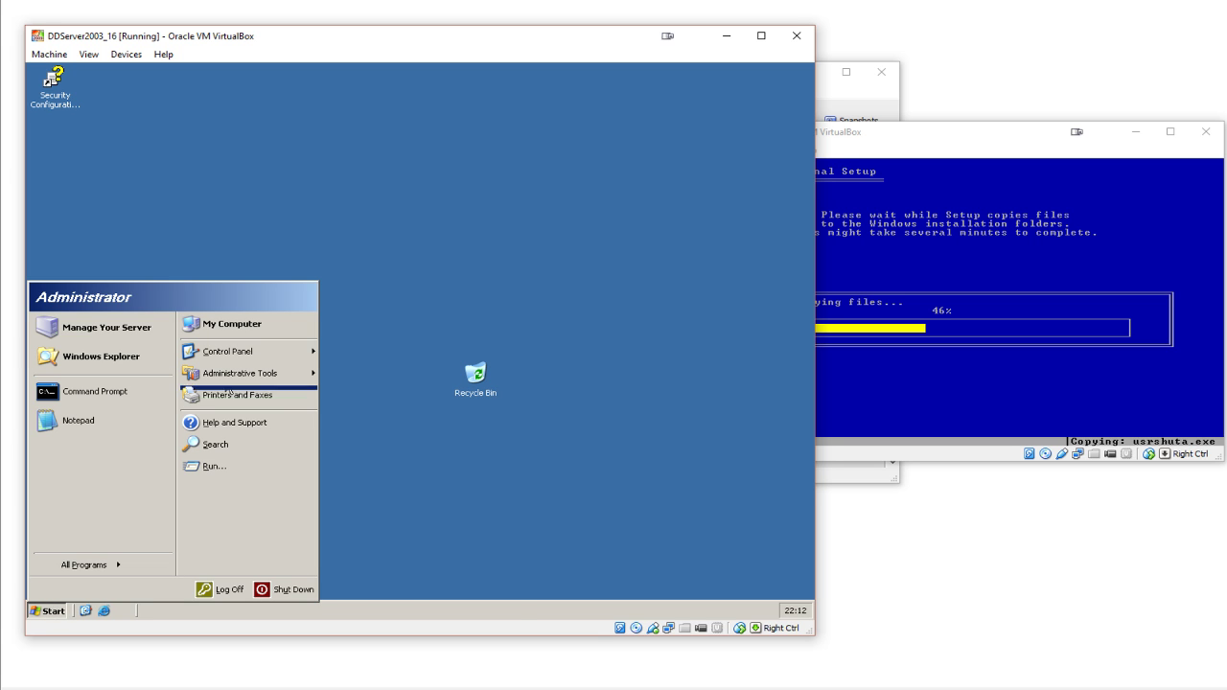
{"action": "mouse_move", "coordinate": [278, 373]}
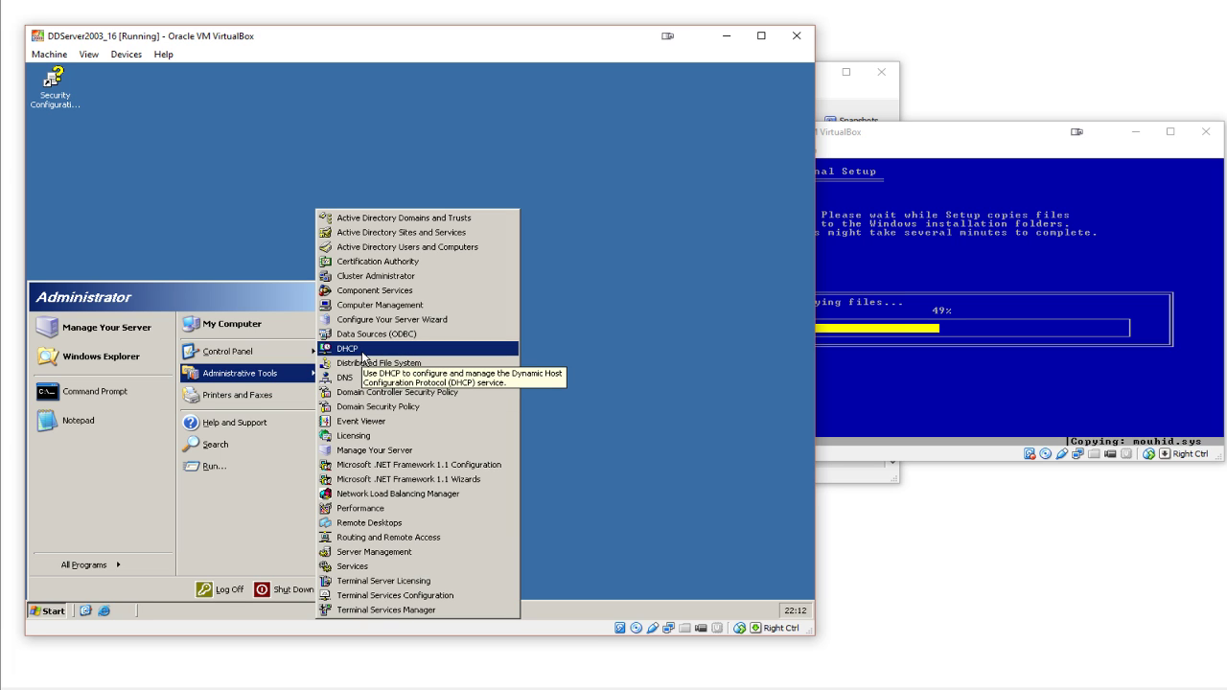
{"action": "left_click", "coordinate": [362, 351]}
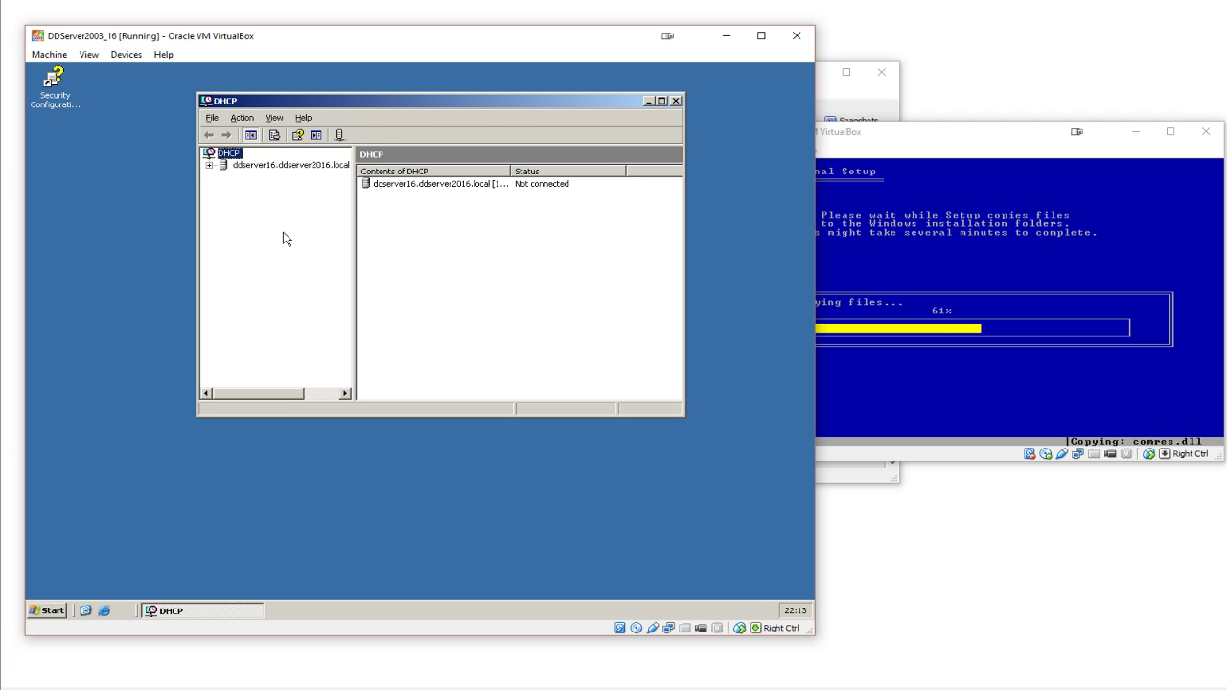
{"action": "left_click", "coordinate": [209, 165]}
{"action": "left_click", "coordinate": [255, 178]}
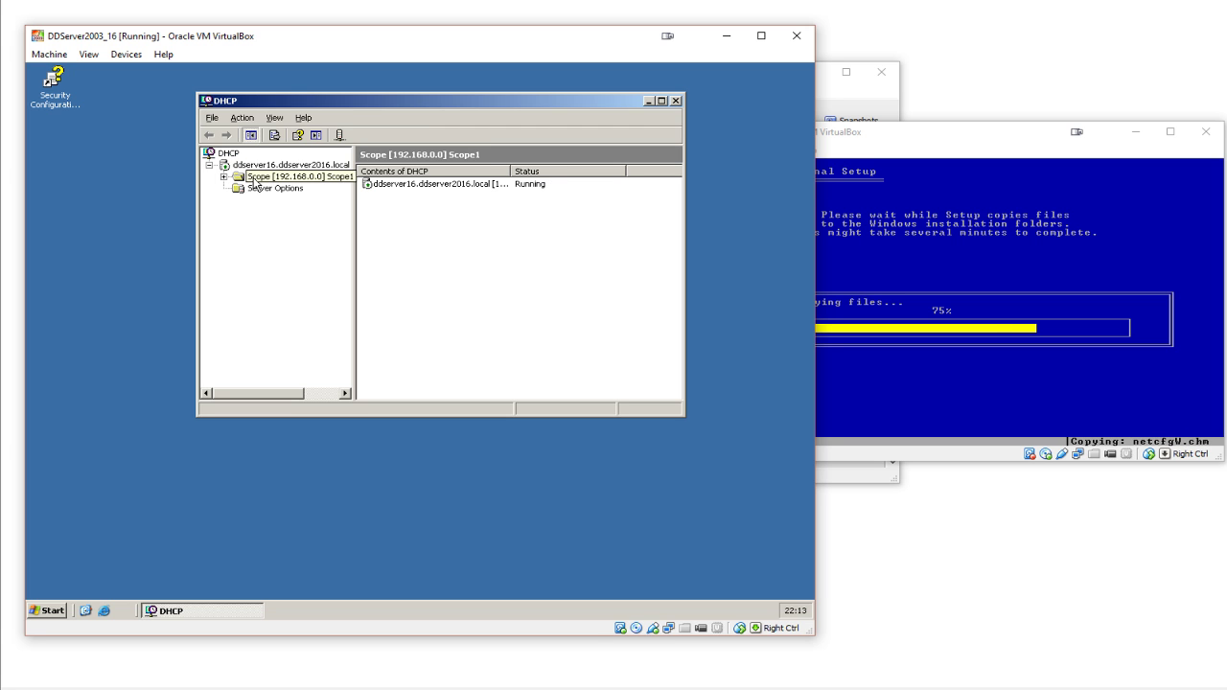
{"action": "double_click", "coordinate": [255, 180]}
{"action": "left_click", "coordinate": [260, 189]}
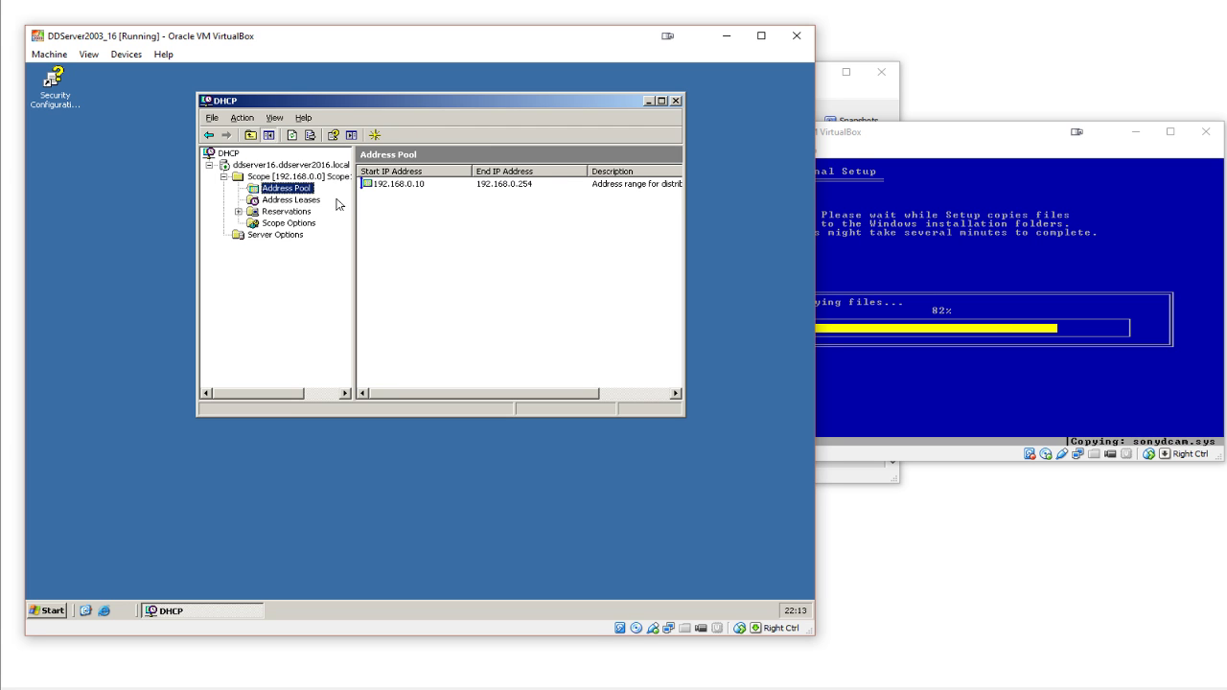
{"action": "left_click", "coordinate": [399, 184]}
{"action": "left_click", "coordinate": [415, 204]}
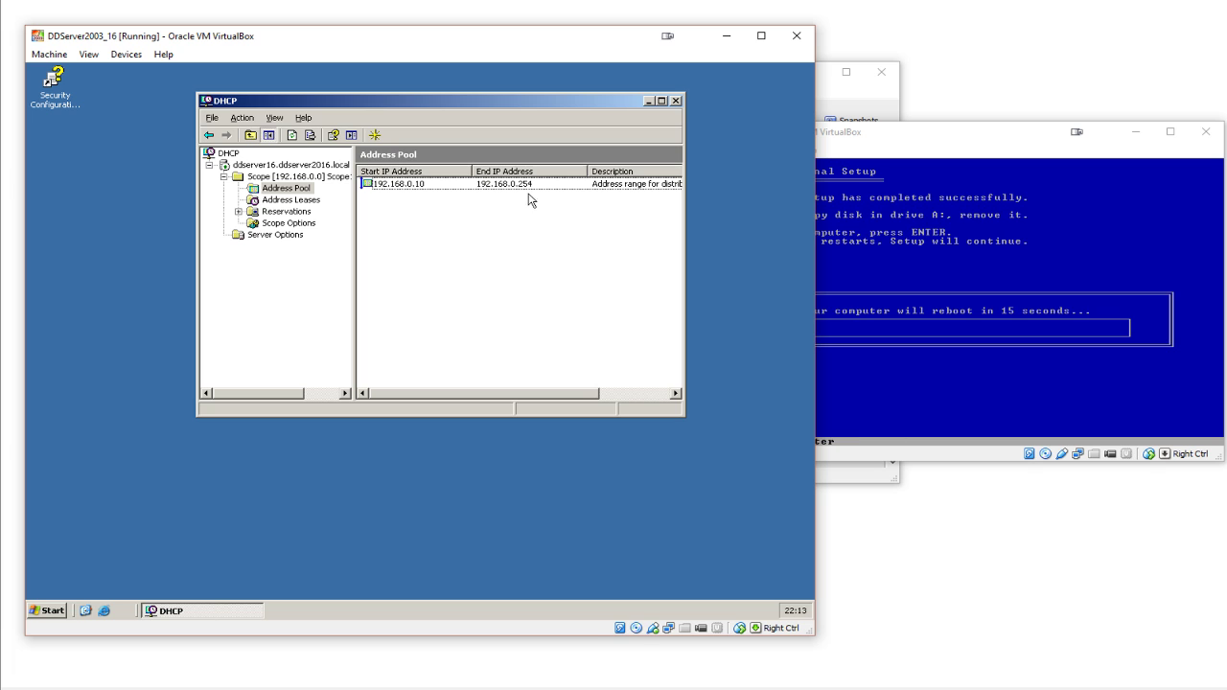
- Let the XP machine reboot, confirm the scope's Address Leases list is empty, and minimize DHCP
{"action": "left_click", "coordinate": [889, 267]}
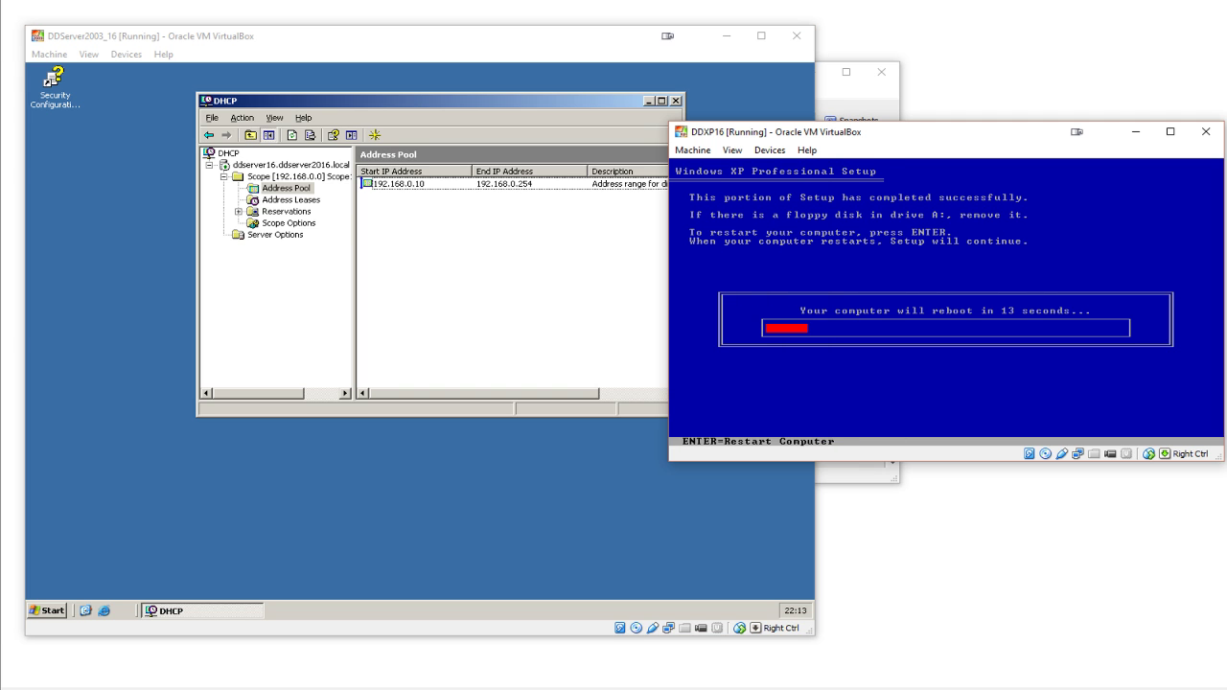
{"action": "key", "text": "Return"}
{"action": "left_click", "coordinate": [482, 258]}
{"action": "right_click", "coordinate": [403, 253]}
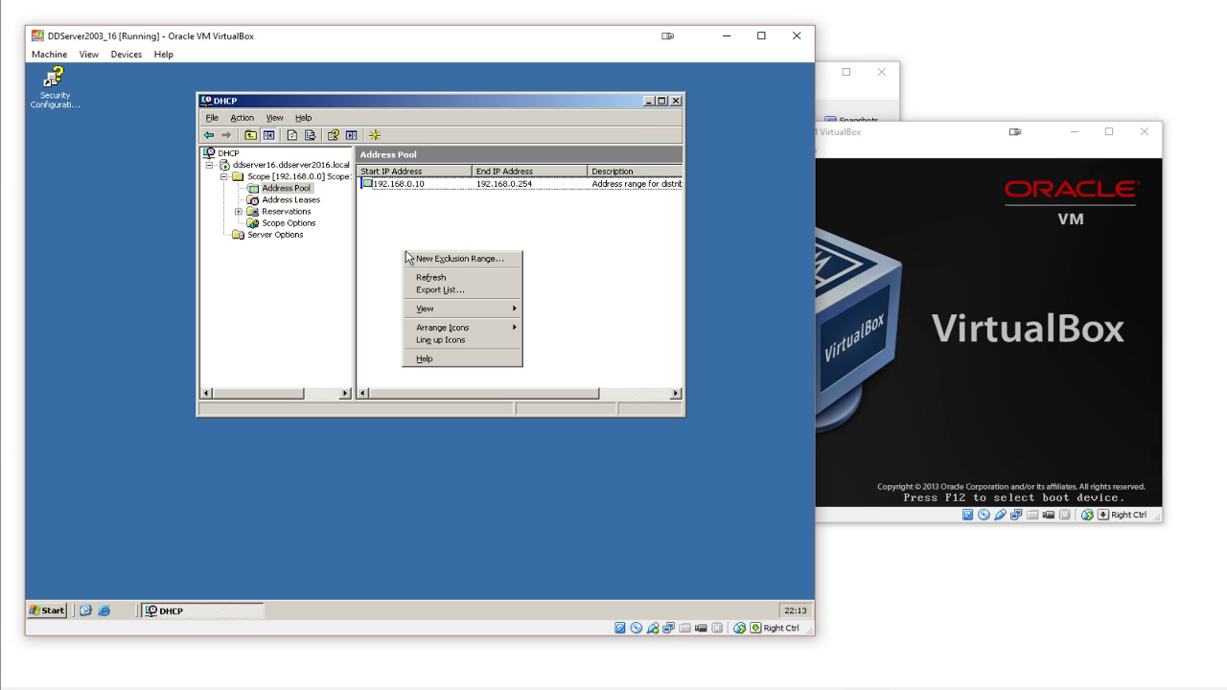
{"action": "left_click", "coordinate": [438, 239]}
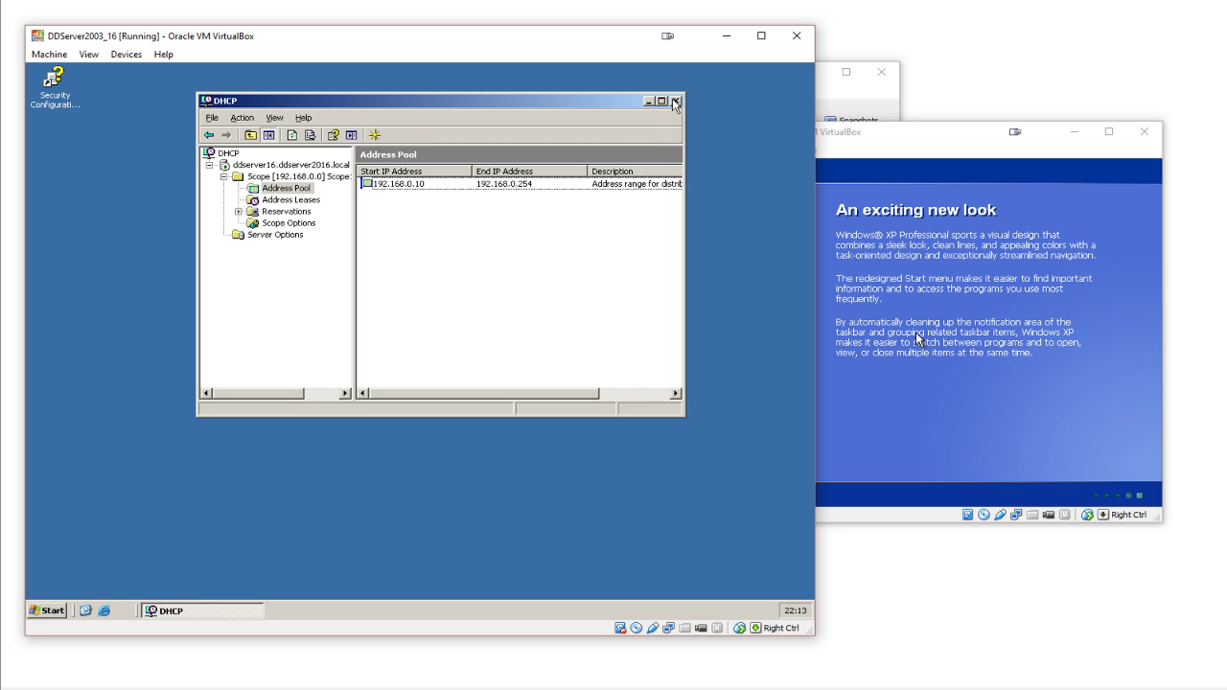
{"action": "left_click", "coordinate": [305, 199]}
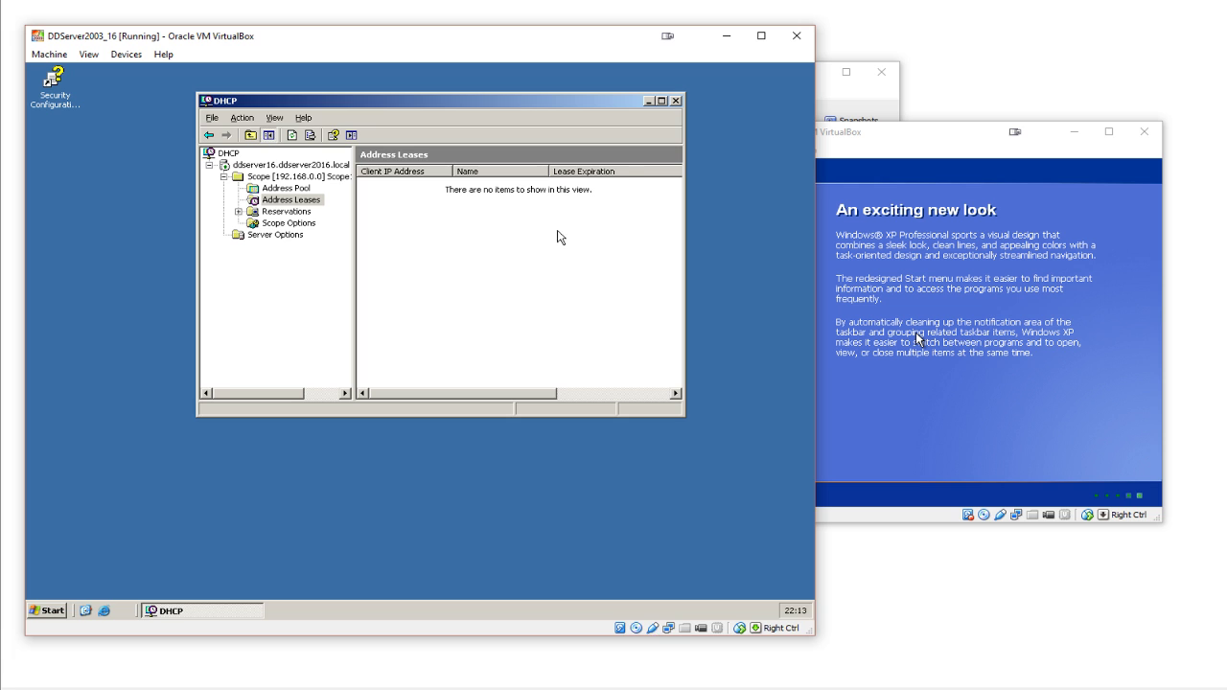
{"action": "left_click", "coordinate": [648, 101]}
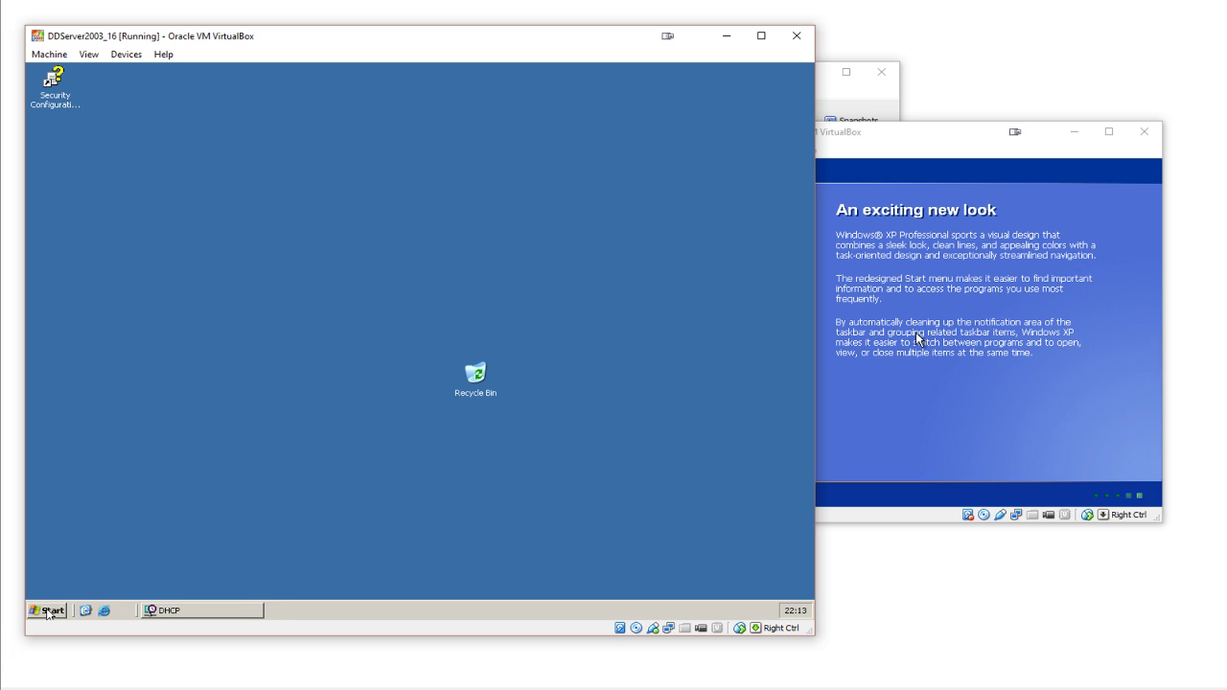
{"action": "left_click", "coordinate": [48, 612]}
- Open the DNS console and find the ddserver16 host record (192.168.0.1) in DDServer2016.local
{"action": "mouse_move", "coordinate": [259, 373]}
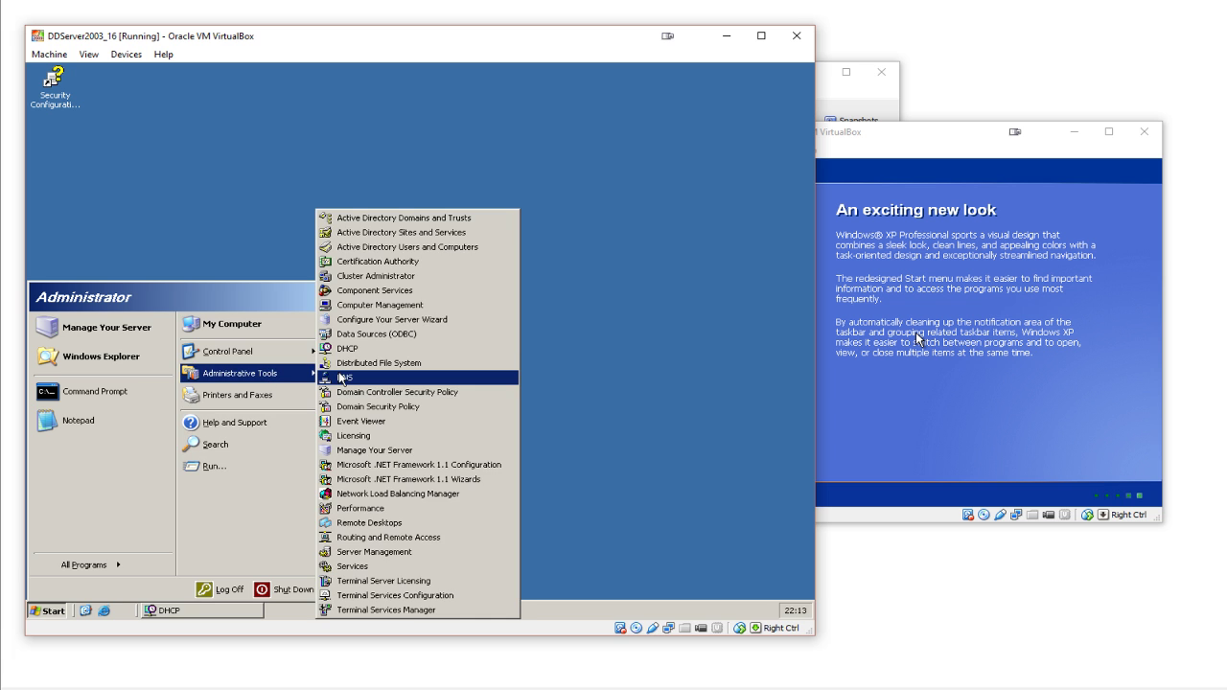
{"action": "left_click", "coordinate": [342, 378]}
{"action": "left_click", "coordinate": [132, 172]}
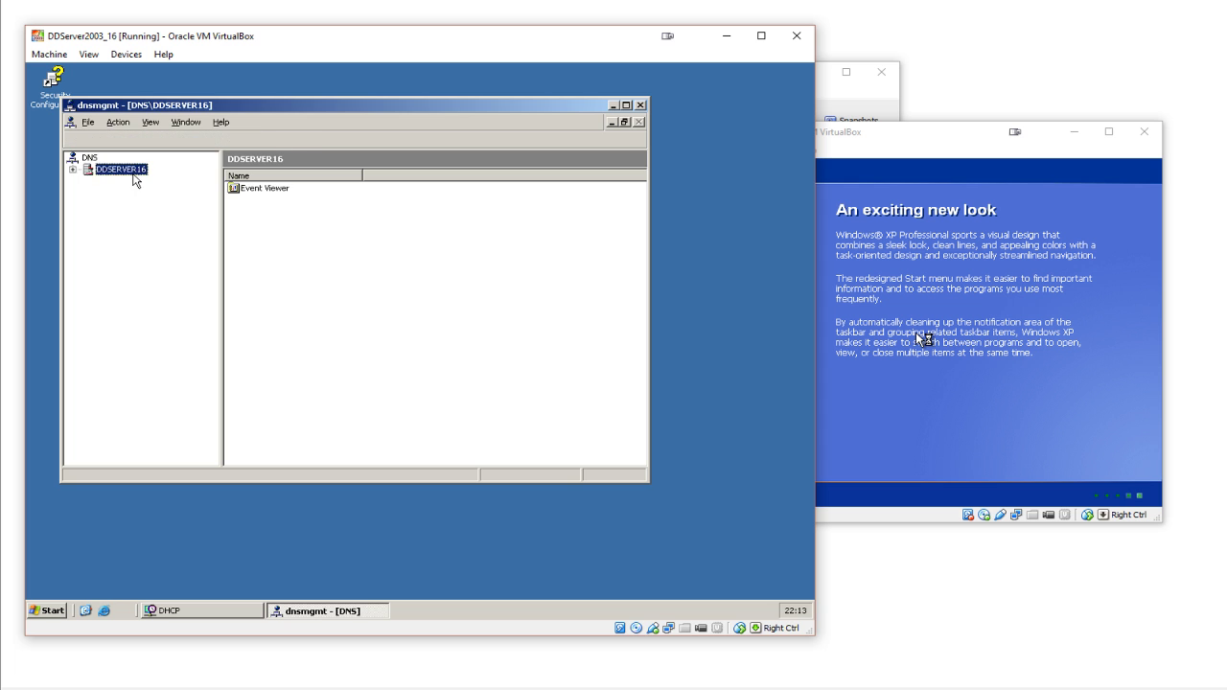
{"action": "left_click", "coordinate": [139, 193]}
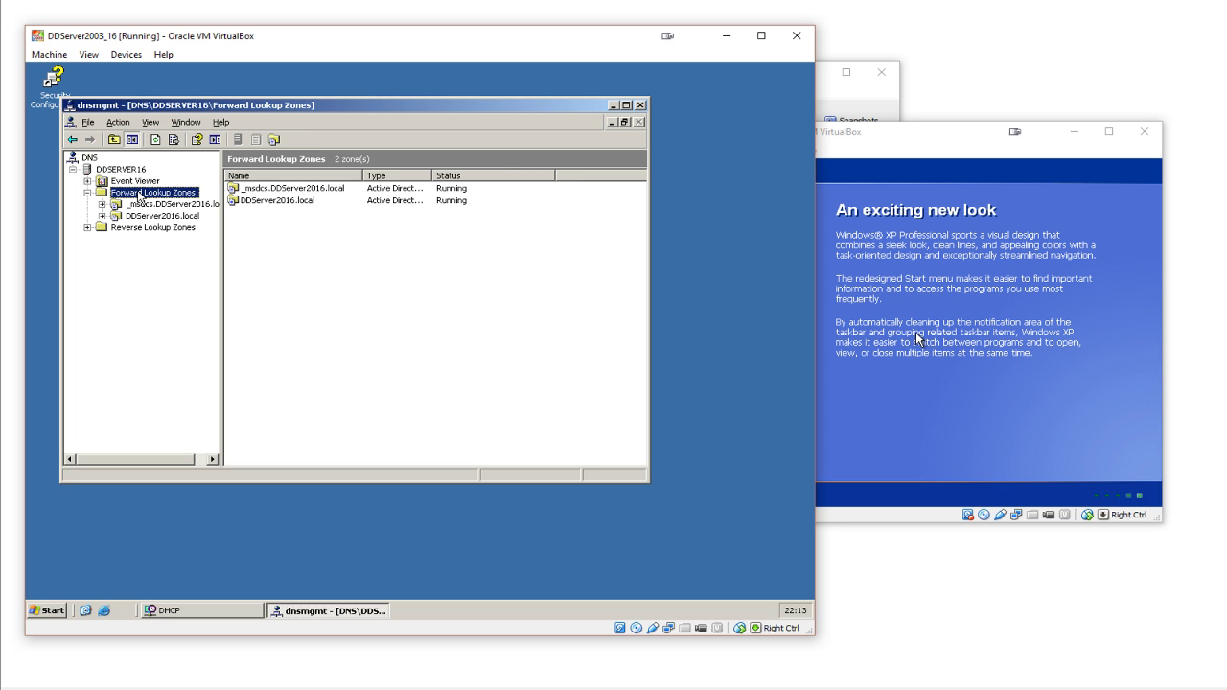
{"action": "left_click", "coordinate": [154, 215]}
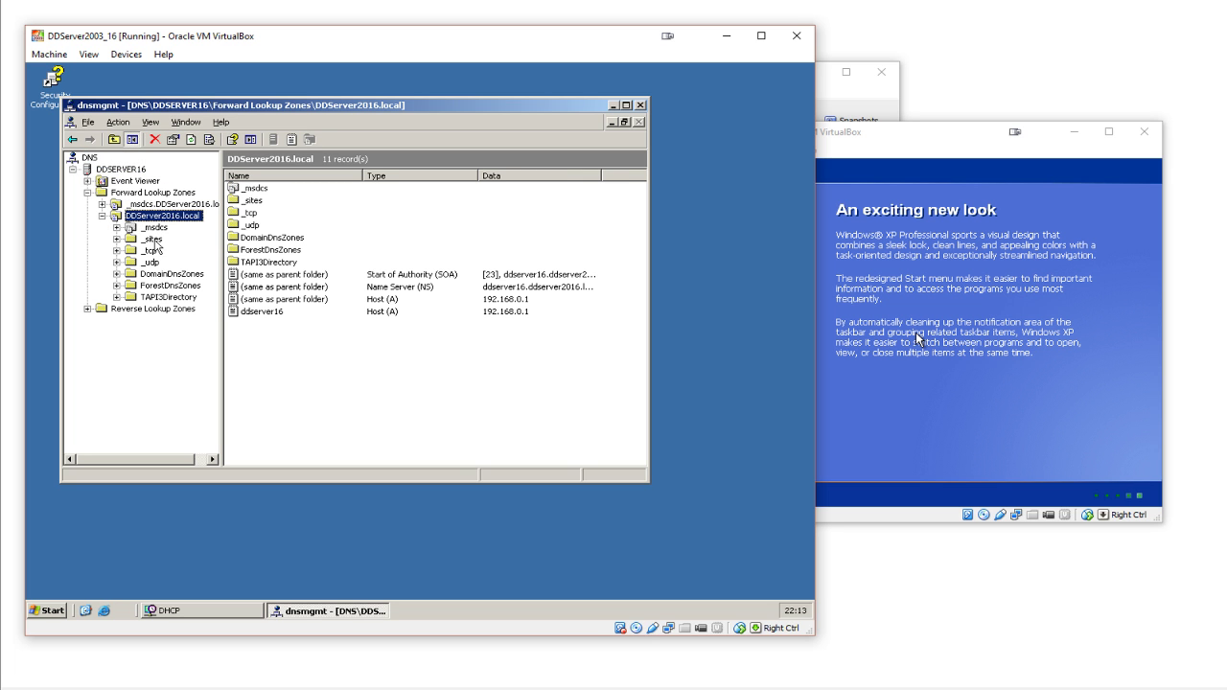
{"action": "left_click", "coordinate": [159, 228]}
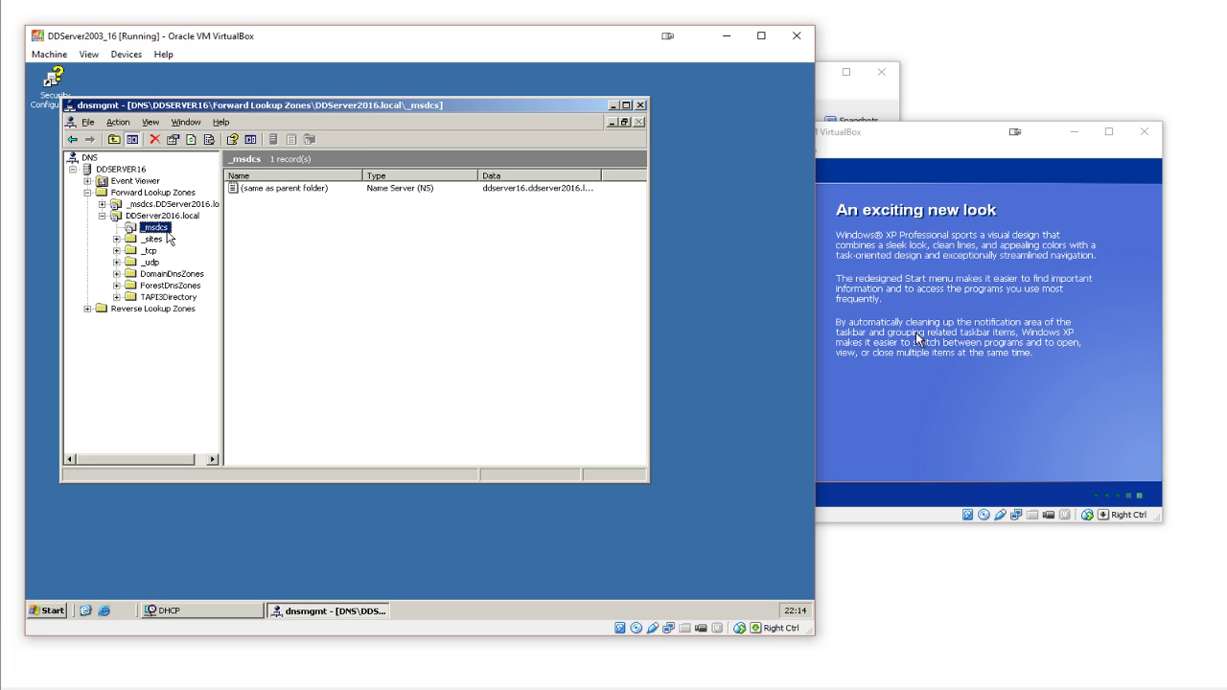
{"action": "left_click", "coordinate": [170, 217]}
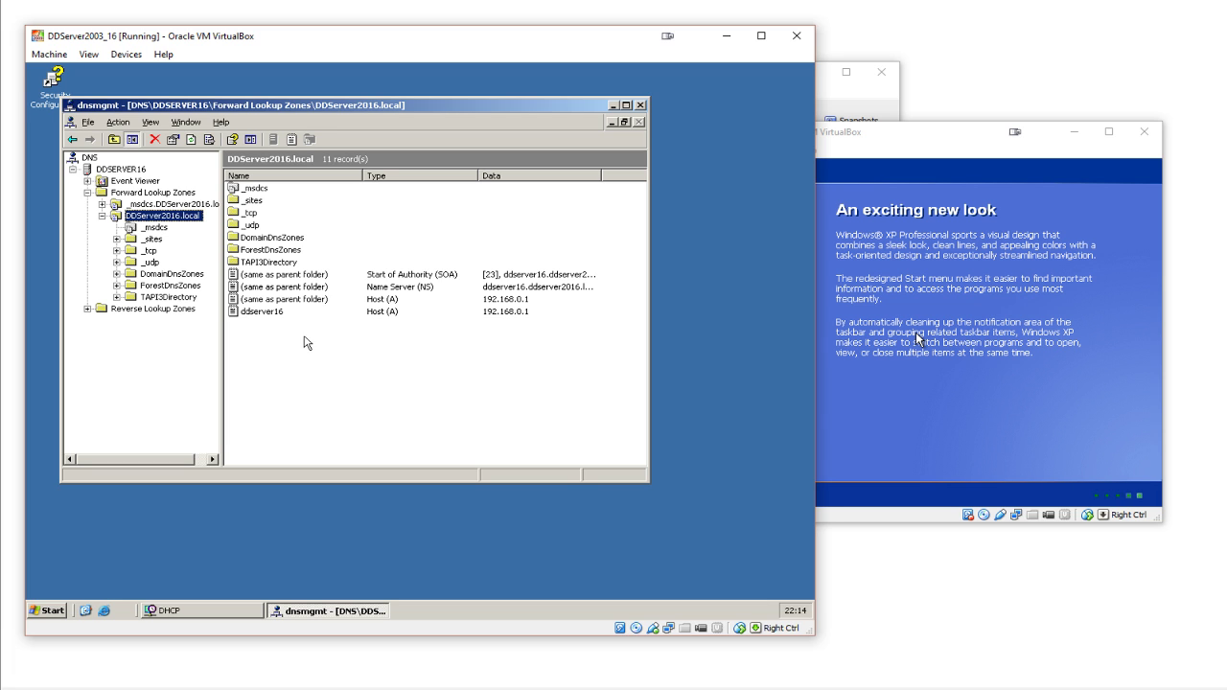
{"action": "left_click", "coordinate": [247, 312]}
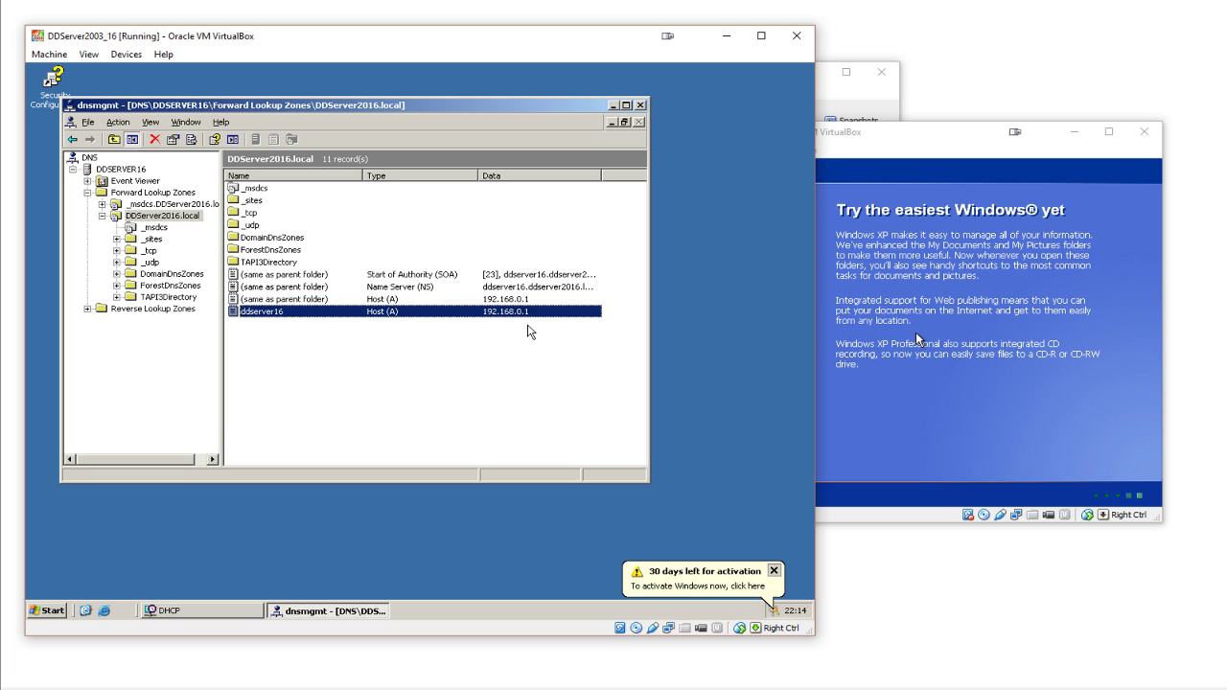
- Dismiss the activation reminder and minimize the DNS console
{"action": "left_click", "coordinate": [775, 570]}
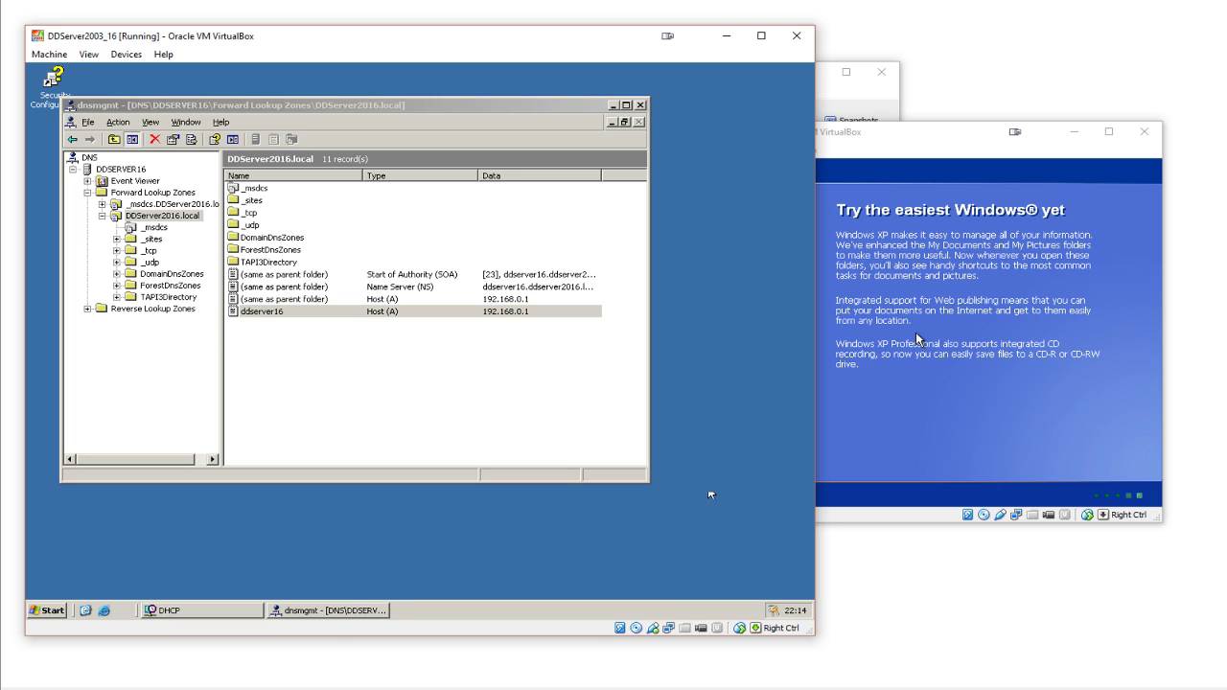
{"action": "left_click", "coordinate": [547, 371]}
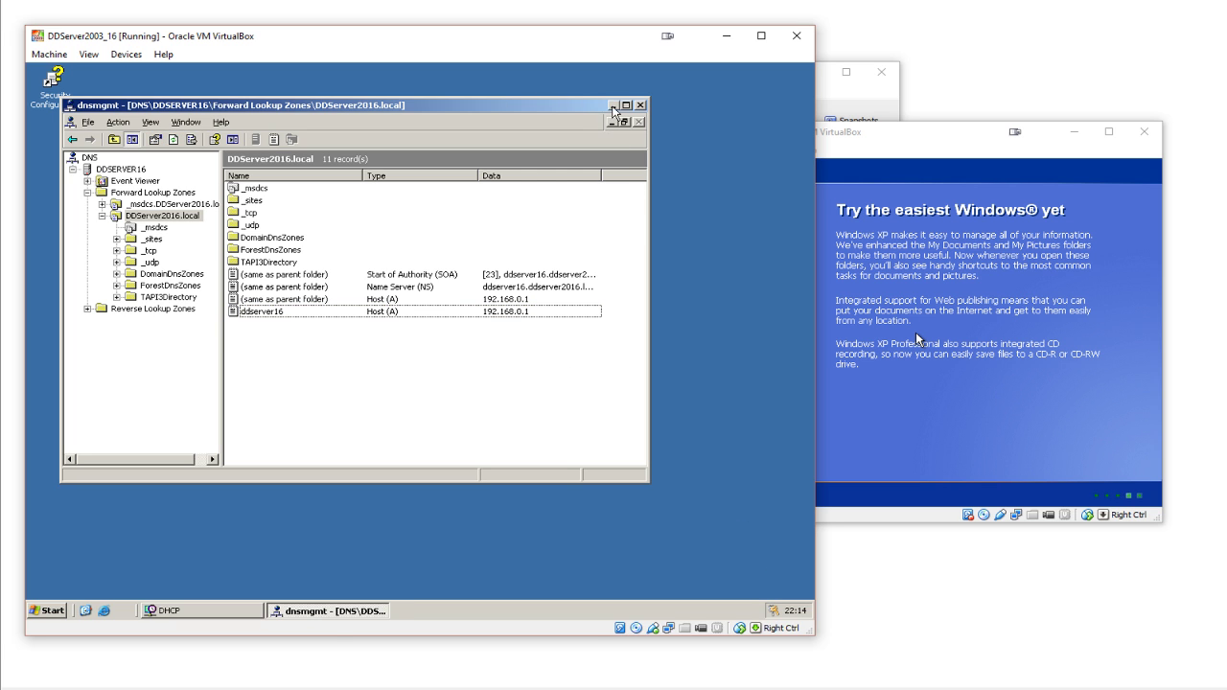
{"action": "left_click", "coordinate": [614, 107]}
{"action": "left_click", "coordinate": [53, 609]}
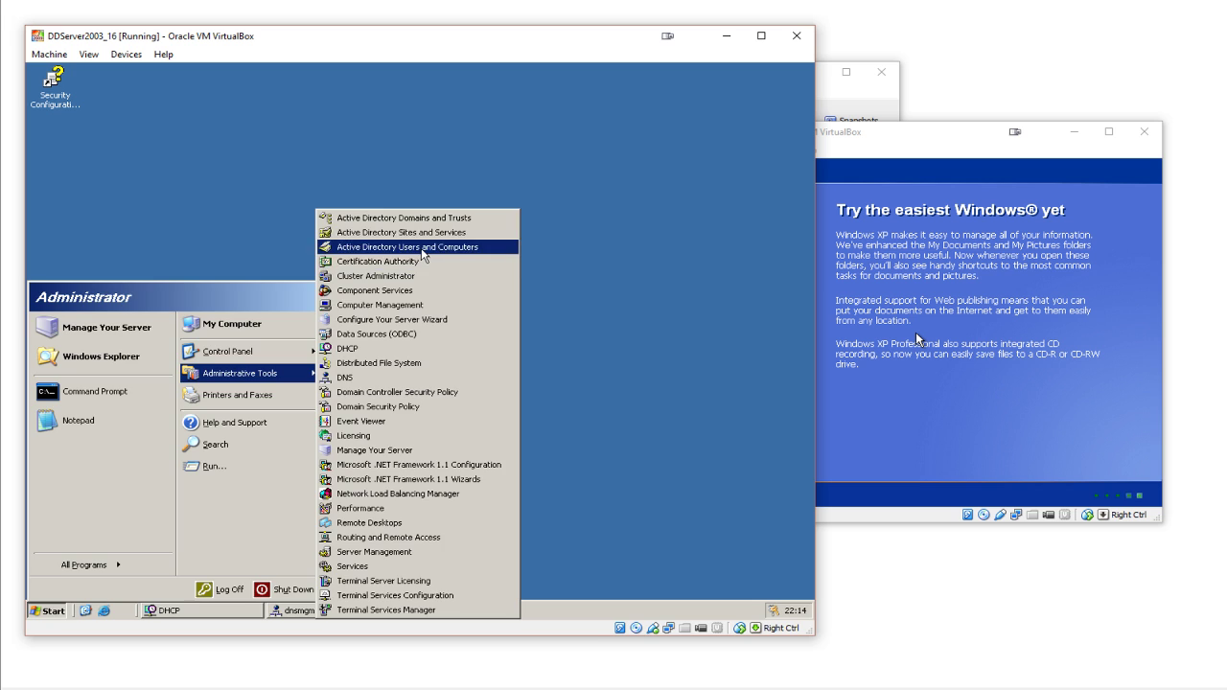
{"action": "left_click", "coordinate": [421, 249]}
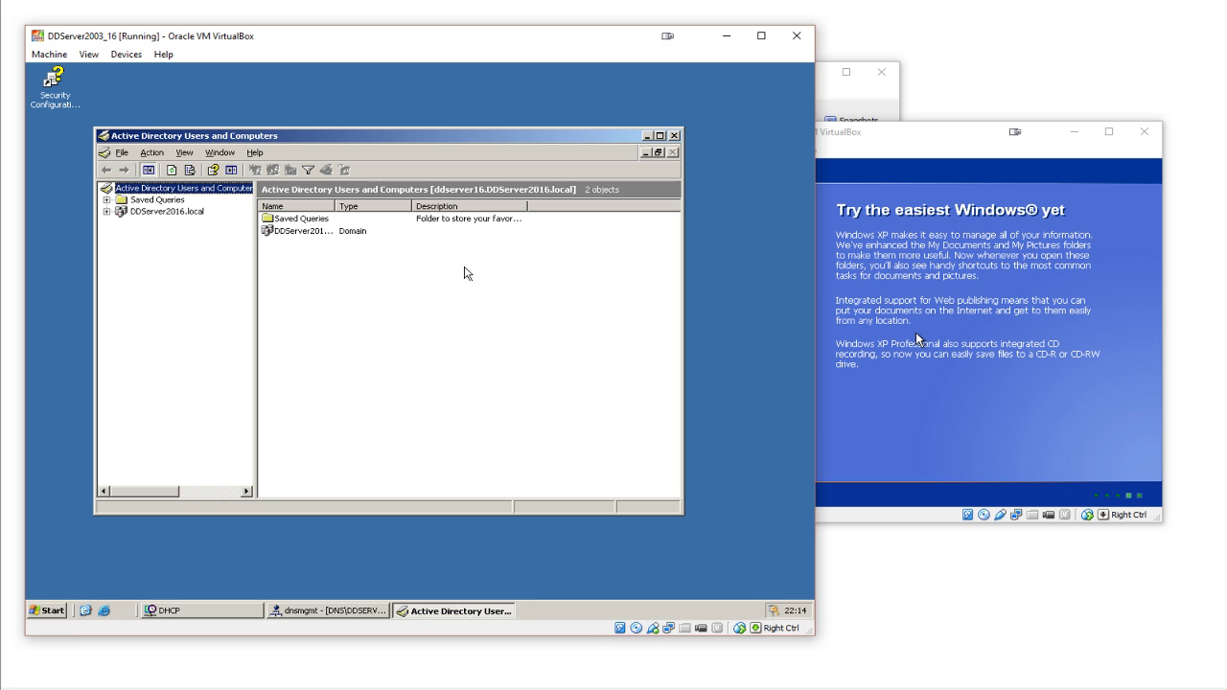
{"action": "left_click_drag", "start_coordinate": [890, 132], "coordinate": [912, 106]}
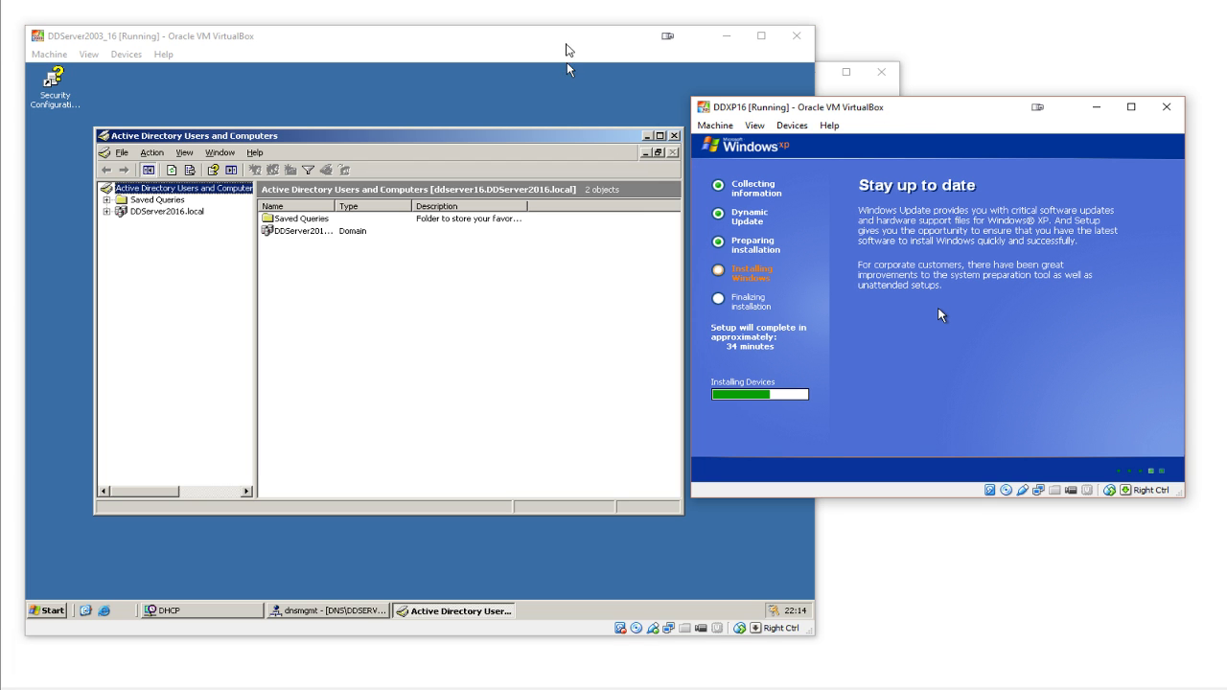
{"action": "left_click", "coordinate": [568, 45]}
{"action": "left_click", "coordinate": [107, 211]}
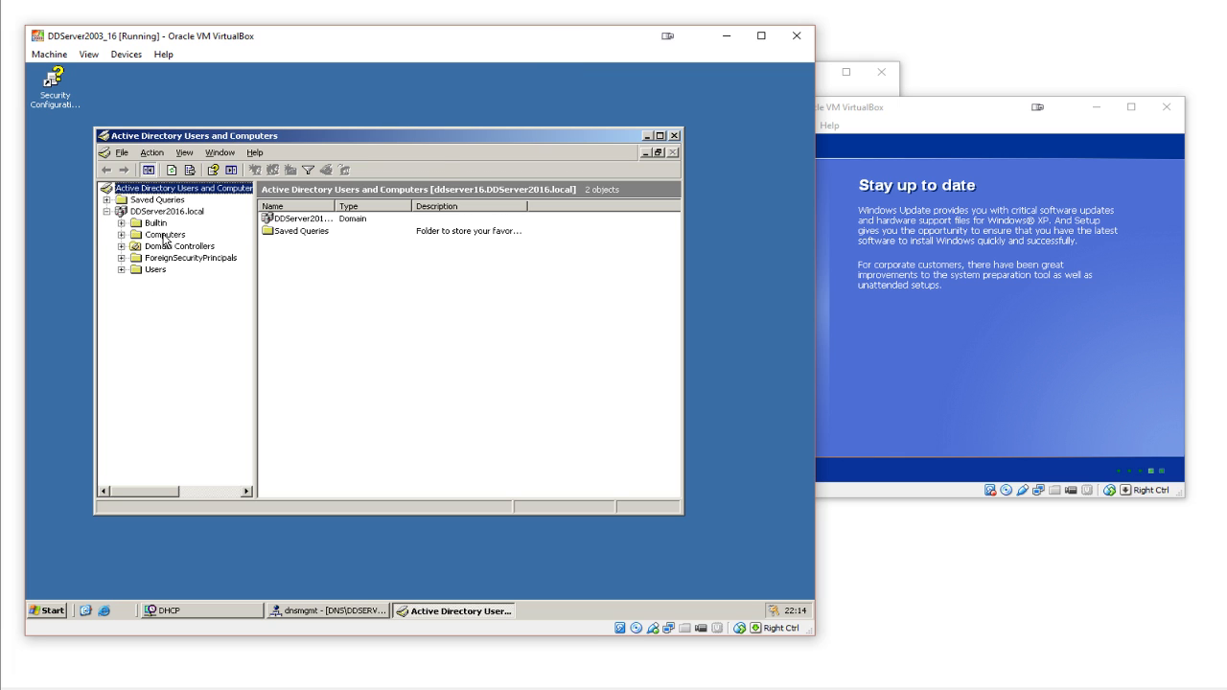
{"action": "left_click", "coordinate": [166, 234]}
{"action": "left_click", "coordinate": [155, 269]}
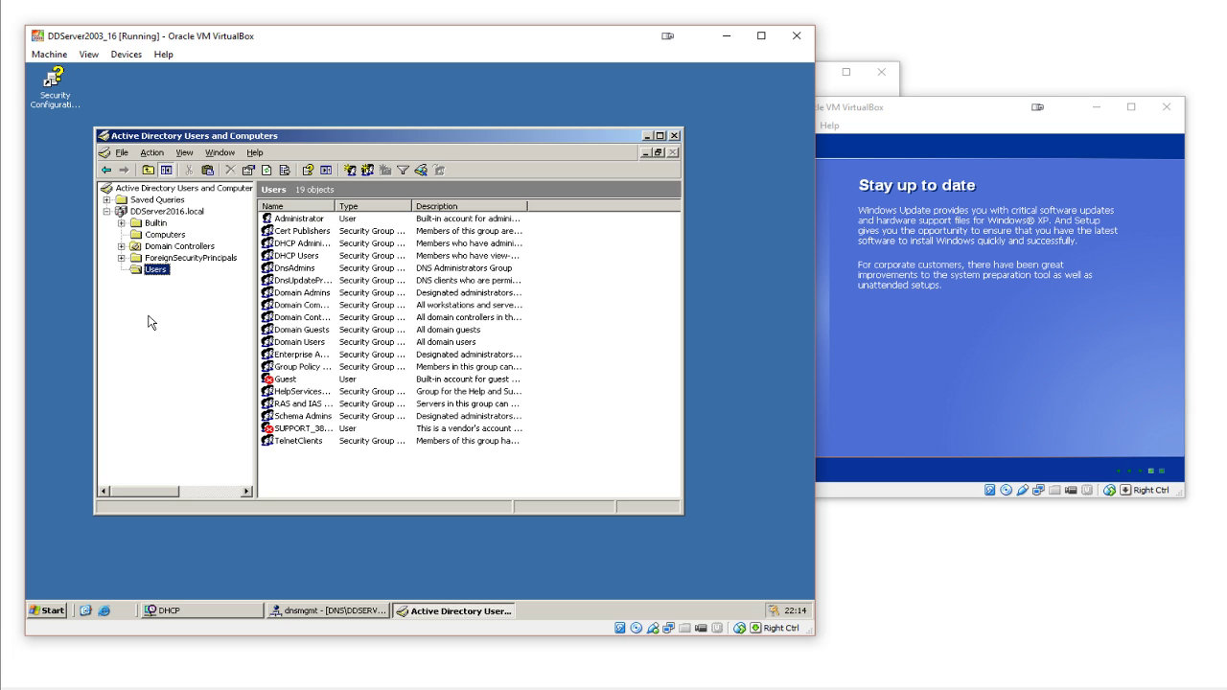
{"action": "right_click", "coordinate": [168, 212]}
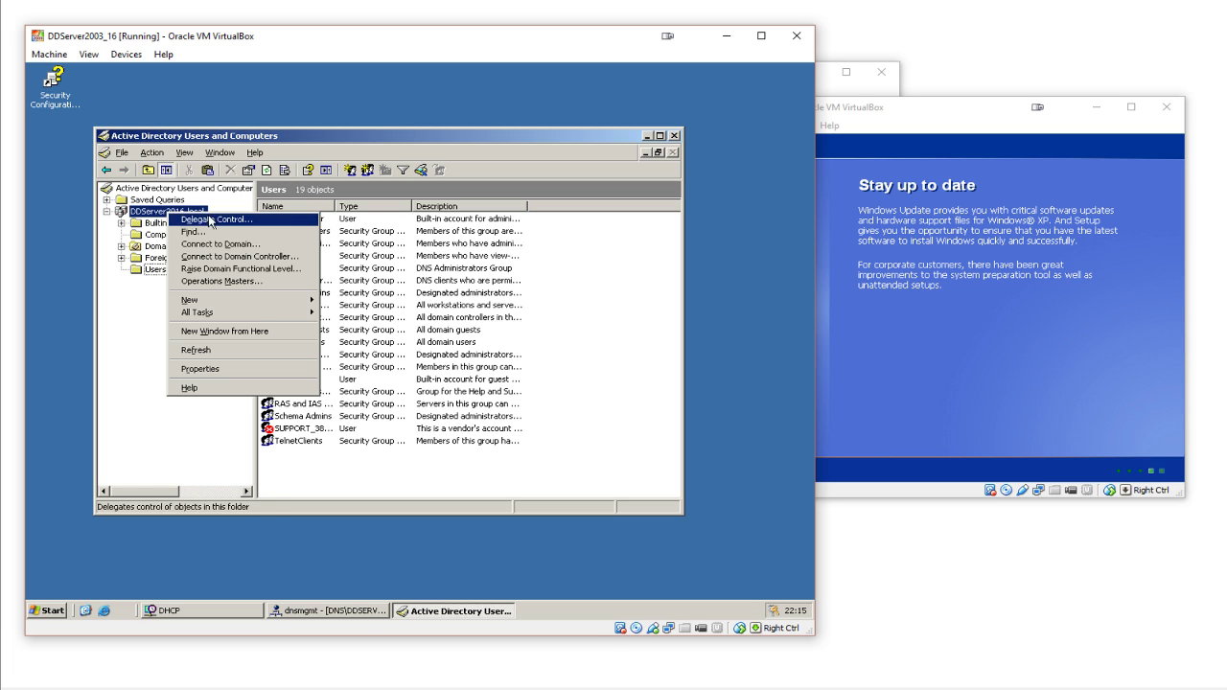
{"action": "mouse_move", "coordinate": [255, 303]}
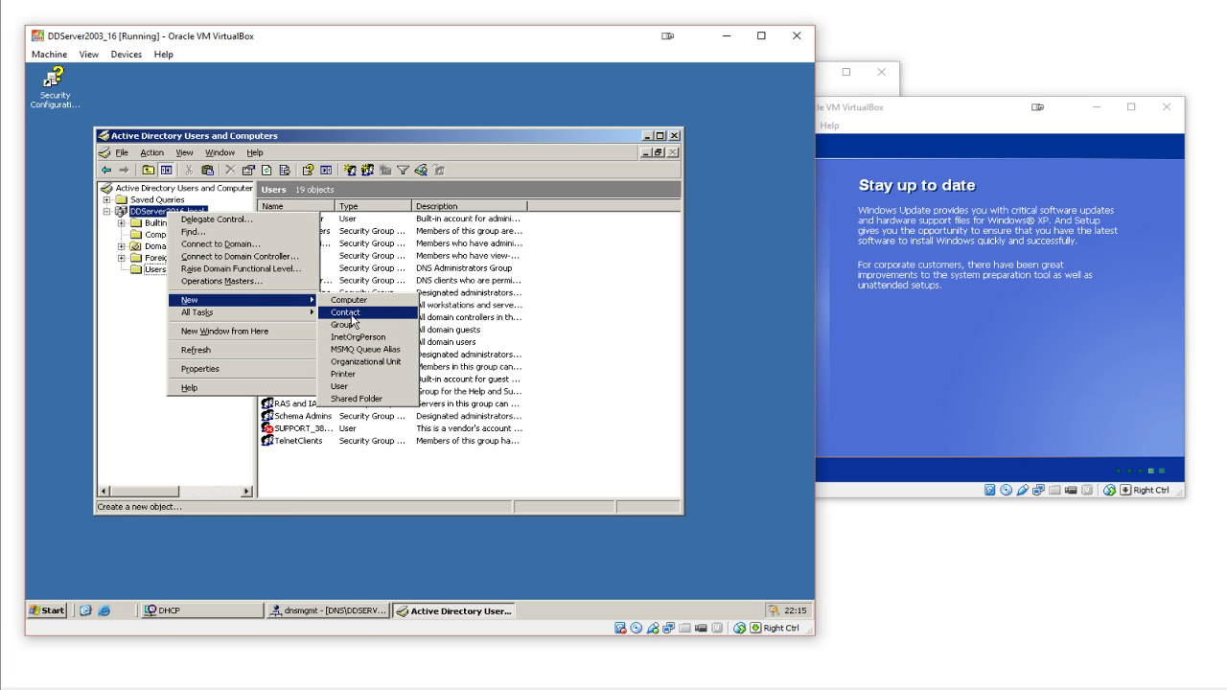
{"action": "left_click", "coordinate": [164, 312]}
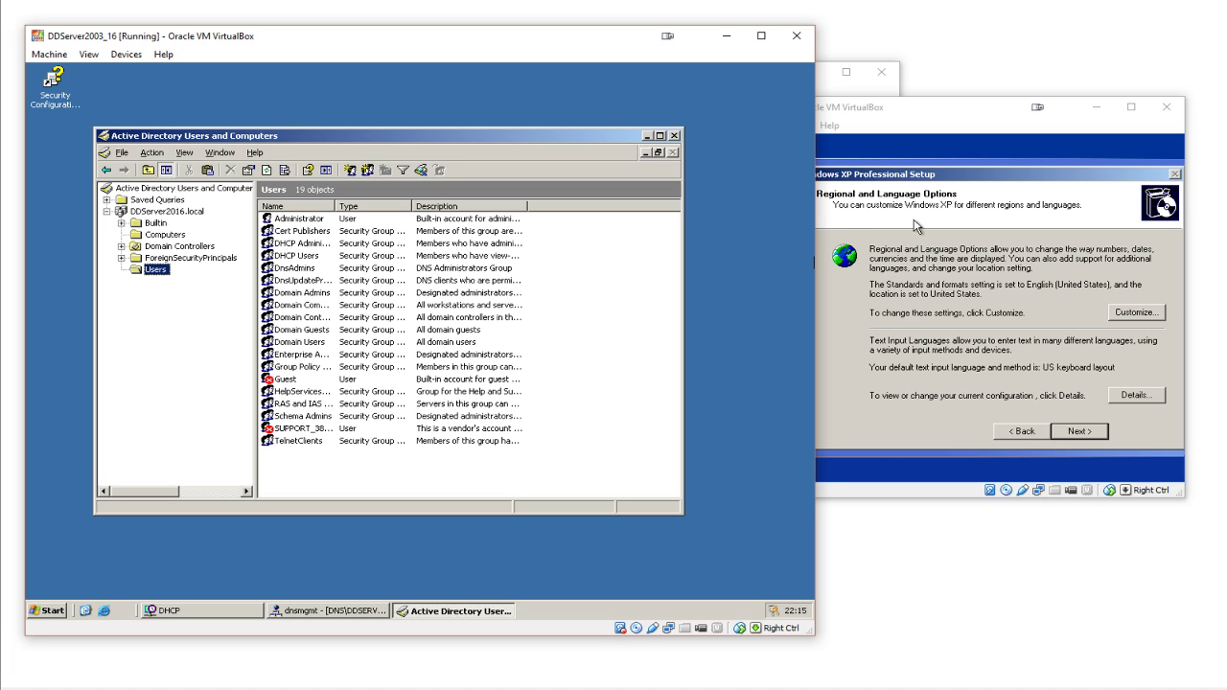
- Set the XP guest's formats to English (Ireland) and its location to Ireland
{"action": "left_click", "coordinate": [941, 125]}
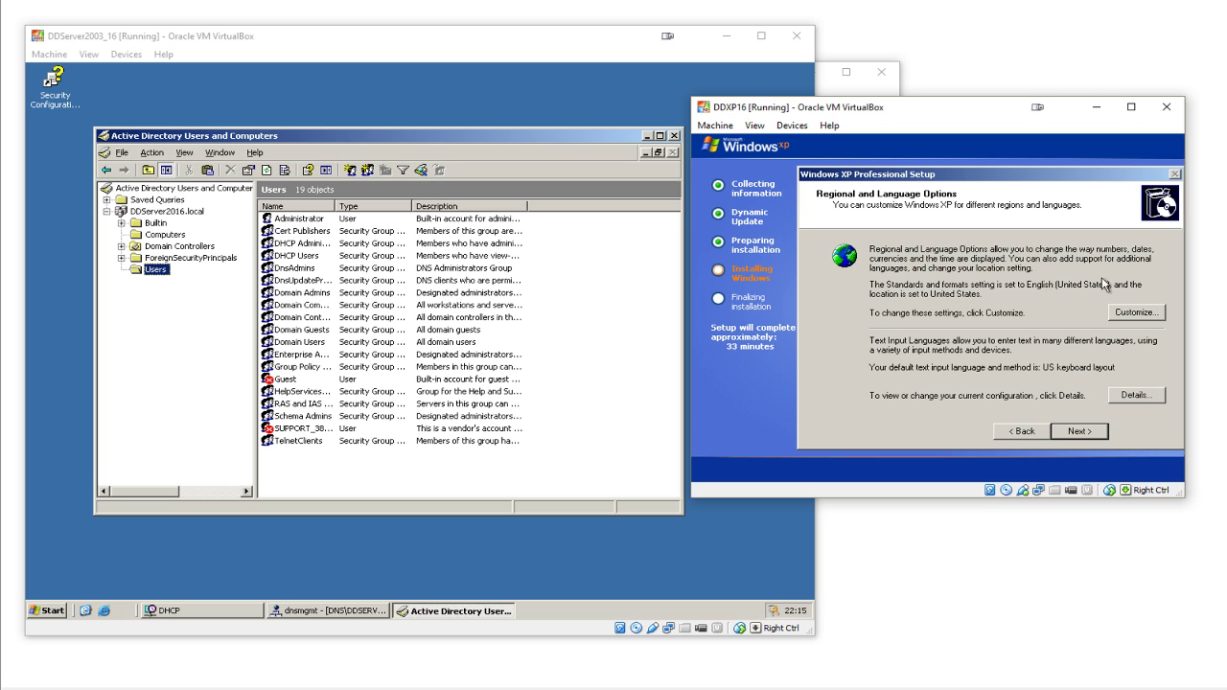
{"action": "left_click", "coordinate": [1137, 312]}
{"action": "key", "text": "Up"}
{"action": "key", "text": "Up"}
{"action": "key", "text": "Up"}
{"action": "key", "text": "Up"}
{"action": "key", "text": "Up"}
{"action": "key", "text": "Up"}
{"action": "key", "text": "Up"}
{"action": "key", "text": "Up"}
{"action": "key", "text": "Up"}
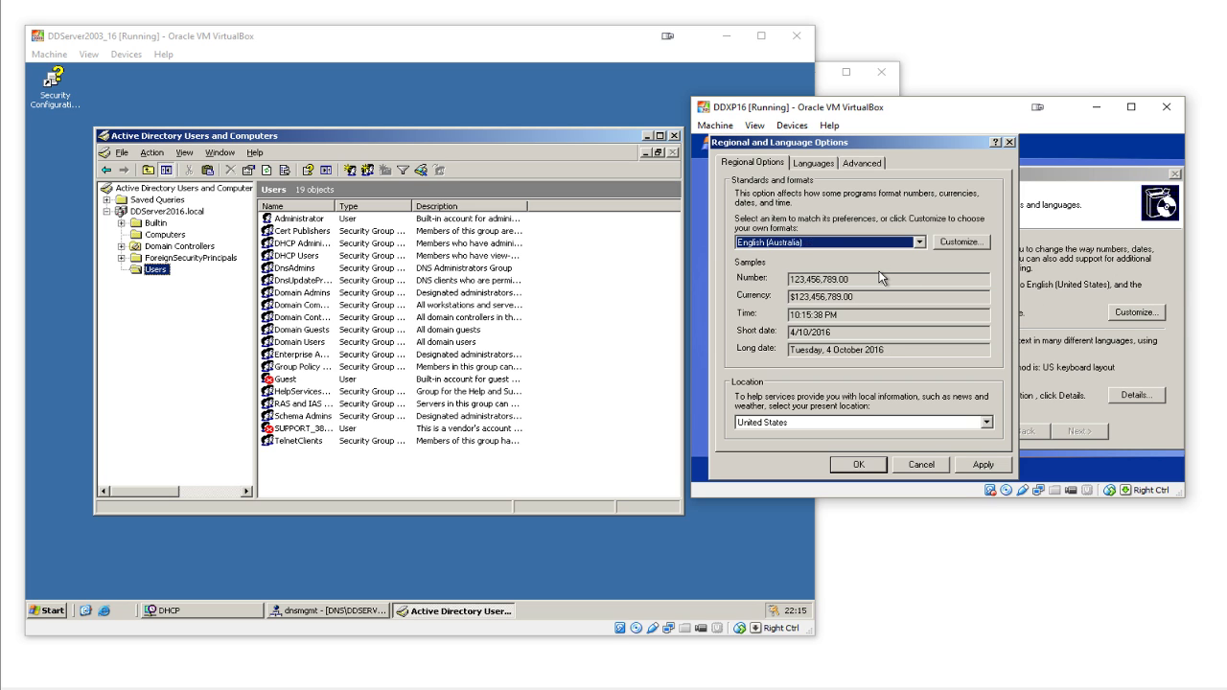
{"action": "left_click", "coordinate": [786, 425]}
{"action": "key", "text": "i"}
{"action": "key", "text": "i"}
{"action": "key", "text": "i"}
{"action": "key", "text": "i"}
{"action": "key", "text": "i"}
{"action": "key", "text": "i"}
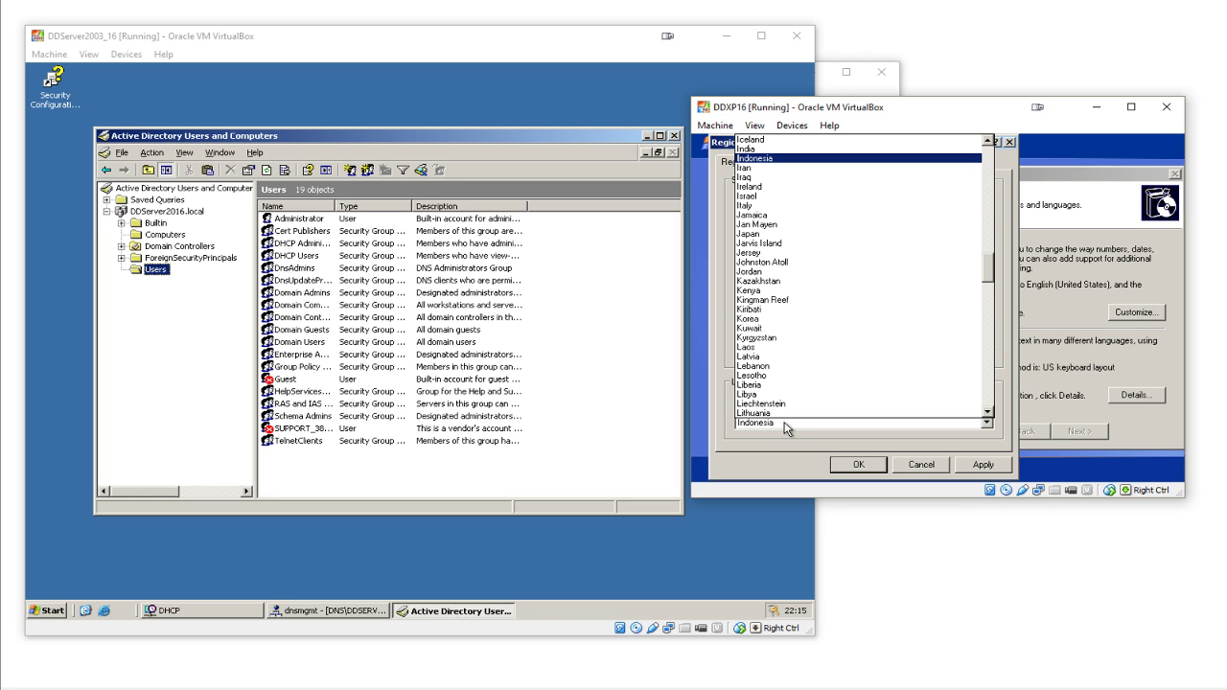
{"action": "left_click", "coordinate": [786, 428]}
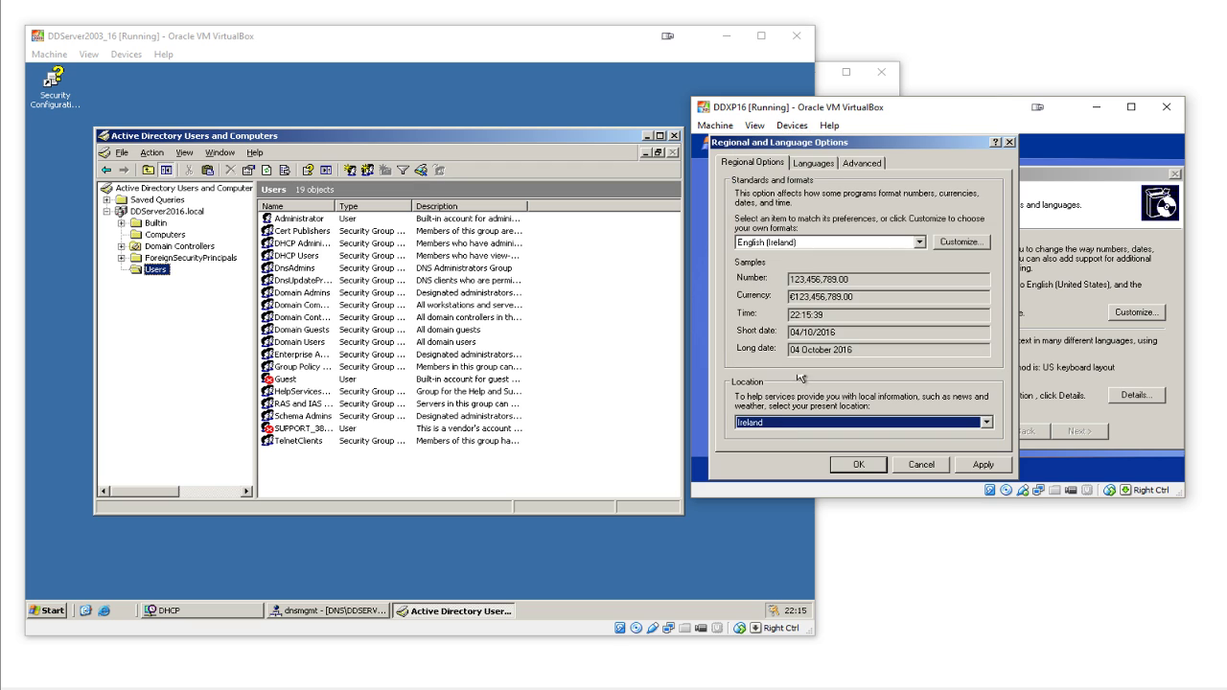
- Add the English (Ireland) input language with the Irish keyboard layout
{"action": "left_click", "coordinate": [818, 168]}
{"action": "left_click", "coordinate": [954, 221]}
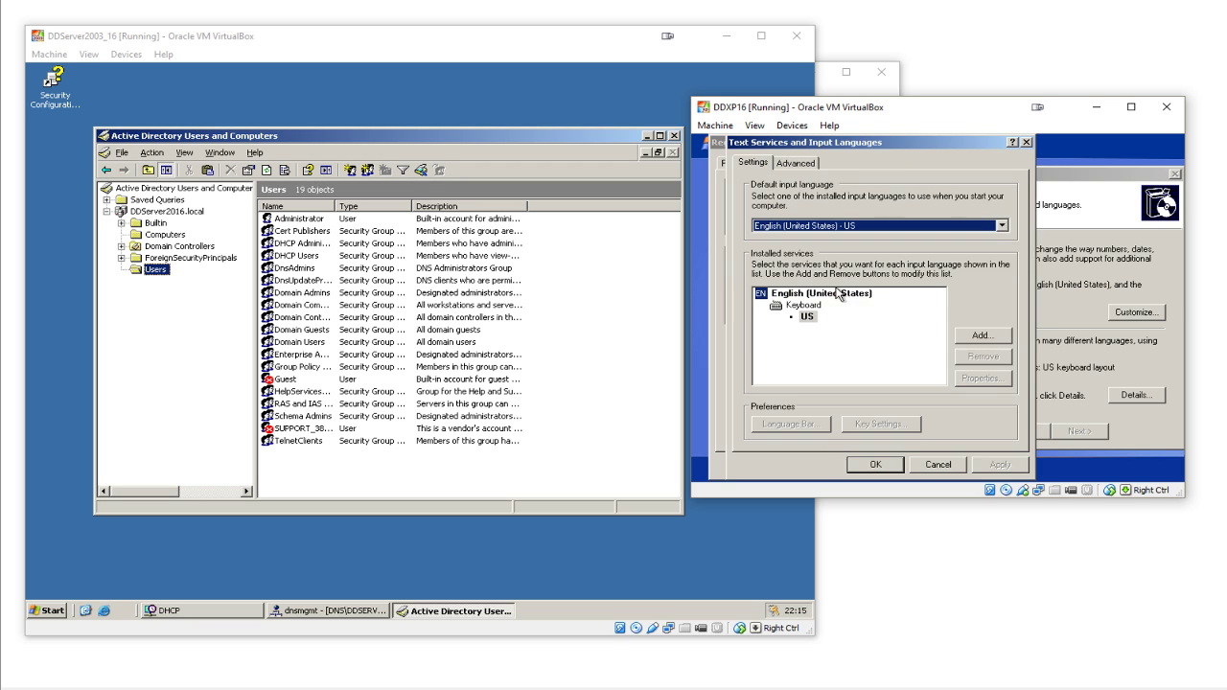
{"action": "left_click", "coordinate": [960, 335]}
{"action": "key", "text": "e"}
{"action": "key", "text": "e"}
{"action": "key", "text": "e"}
{"action": "key", "text": "e"}
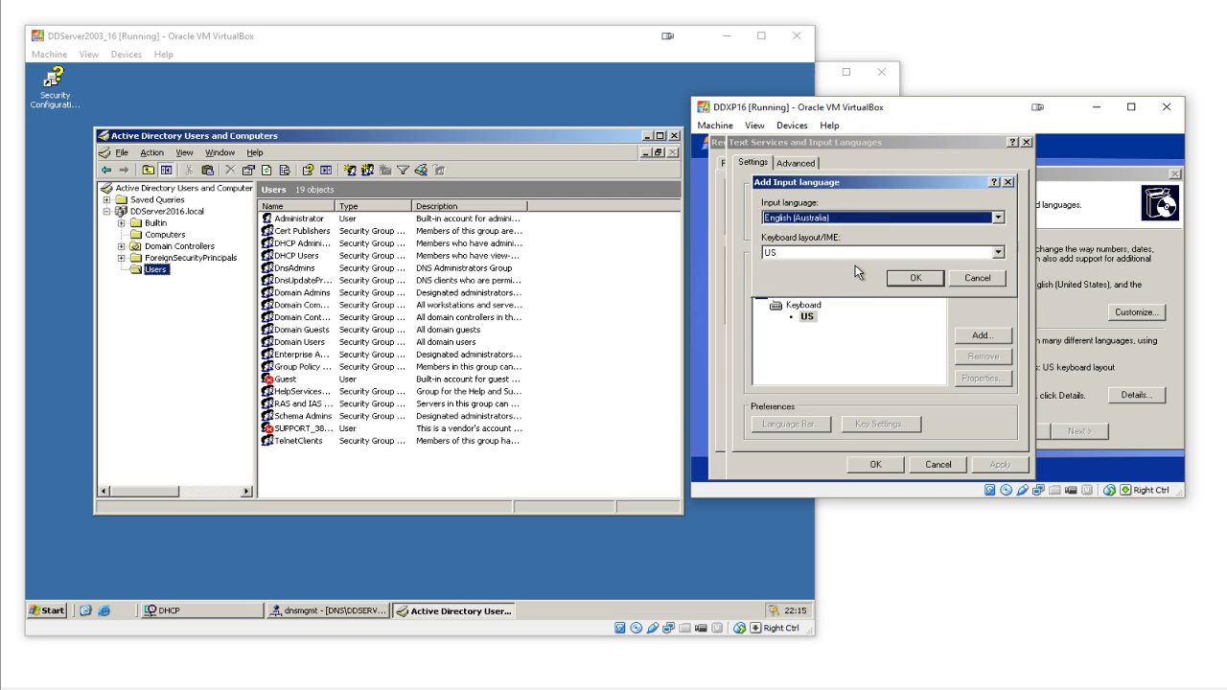
{"action": "left_click", "coordinate": [915, 277]}
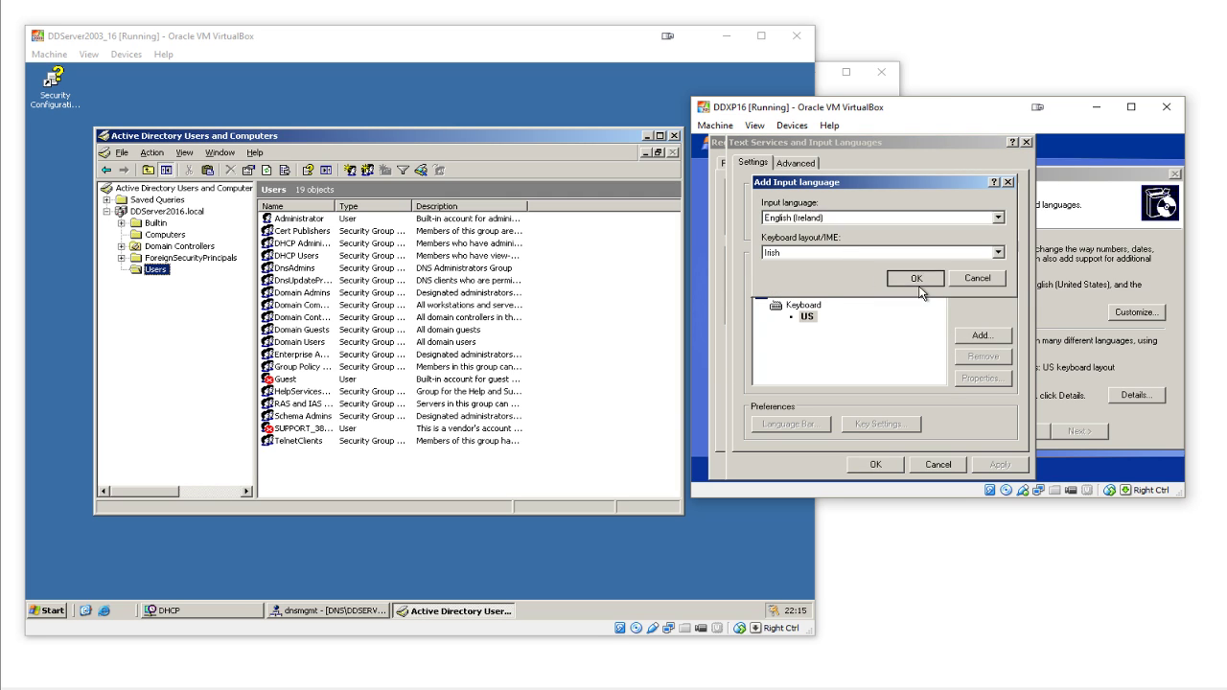
{"action": "left_click", "coordinate": [808, 352]}
- Remove the English (United States) keyboard and confirm the regional and language options
{"action": "left_click", "coordinate": [978, 360]}
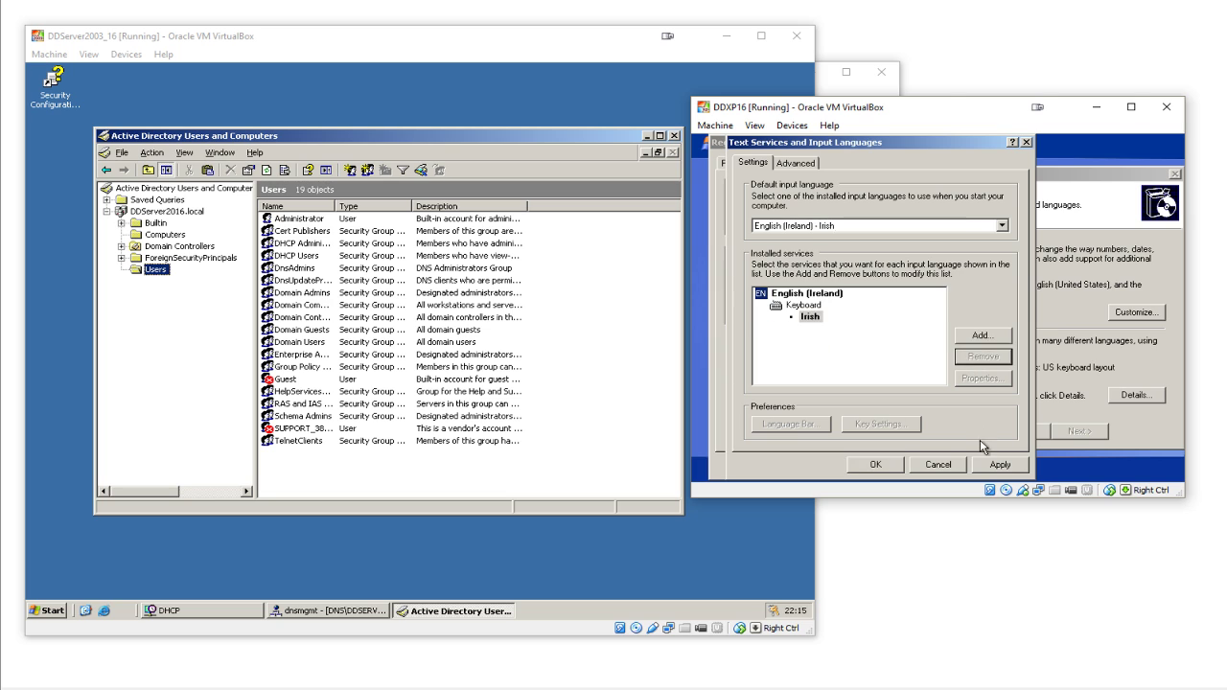
{"action": "left_click", "coordinate": [997, 467]}
{"action": "left_click", "coordinate": [939, 350]}
{"action": "left_click", "coordinate": [824, 349]}
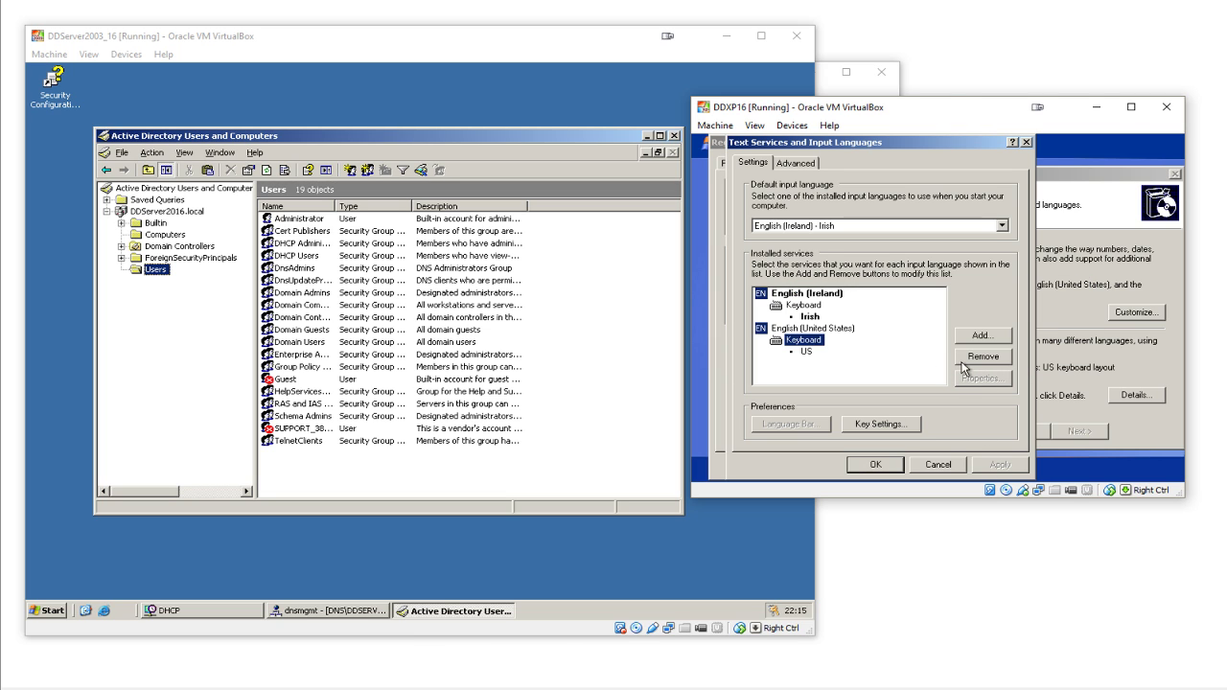
{"action": "left_click", "coordinate": [969, 360]}
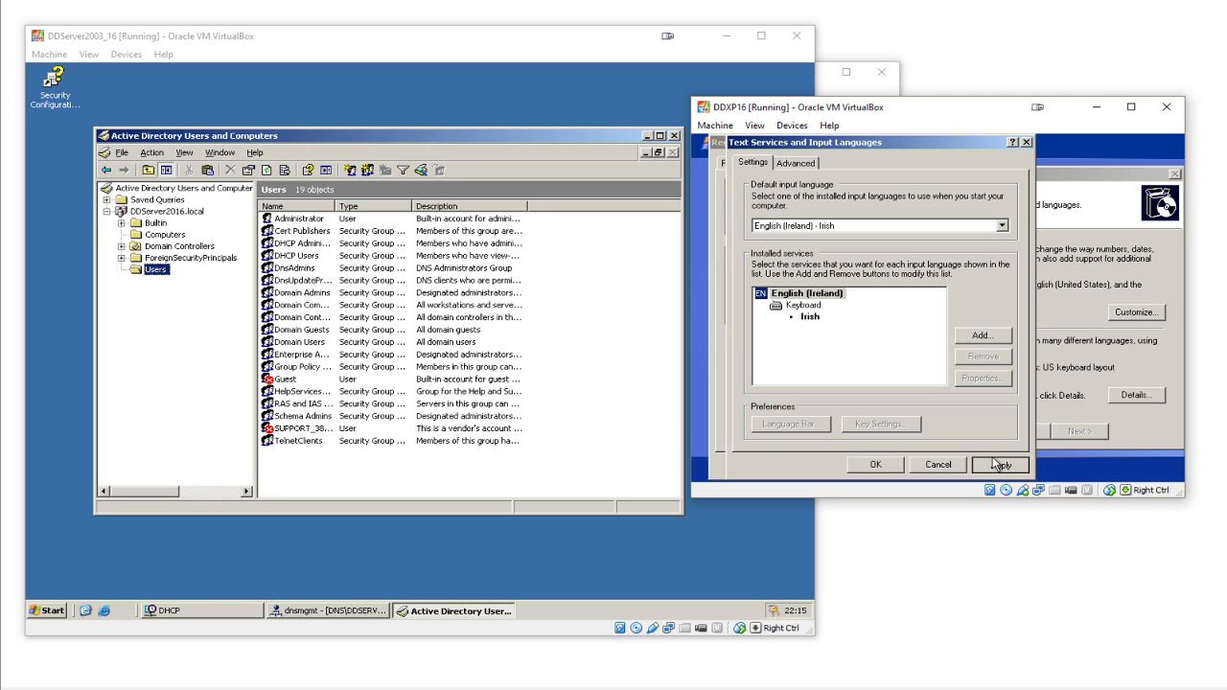
{"action": "left_click", "coordinate": [876, 464]}
{"action": "left_click", "coordinate": [864, 163]}
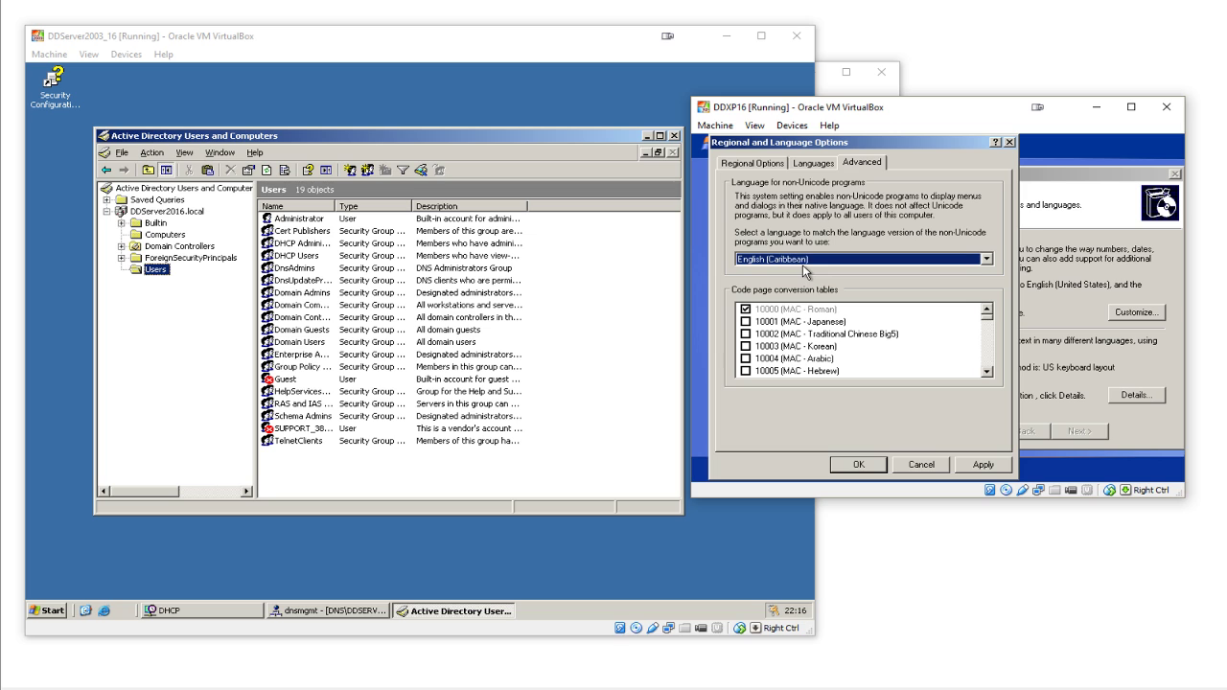
{"action": "left_click", "coordinate": [858, 465]}
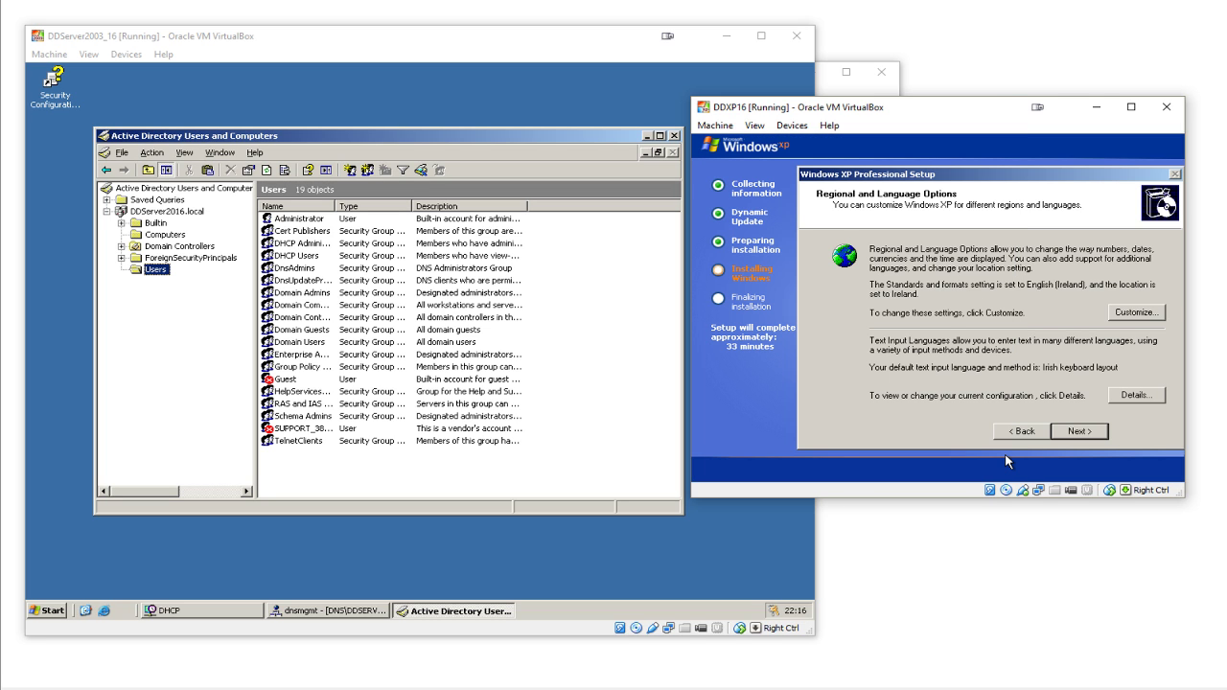
- Register XP setup to name User, organization OFI, then minimize the XP window at the product key page
{"action": "left_click", "coordinate": [1081, 436]}
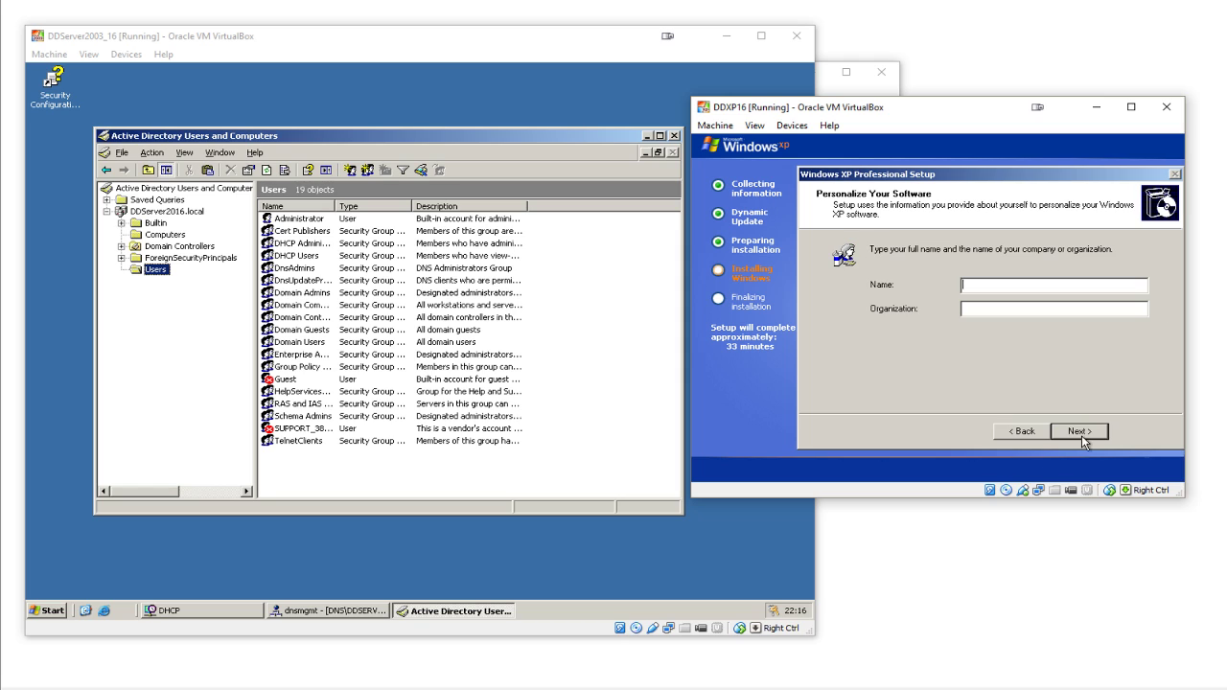
{"action": "type", "text": "User"}
{"action": "key", "text": "Tab"}
{"action": "type", "text": "OFI"}
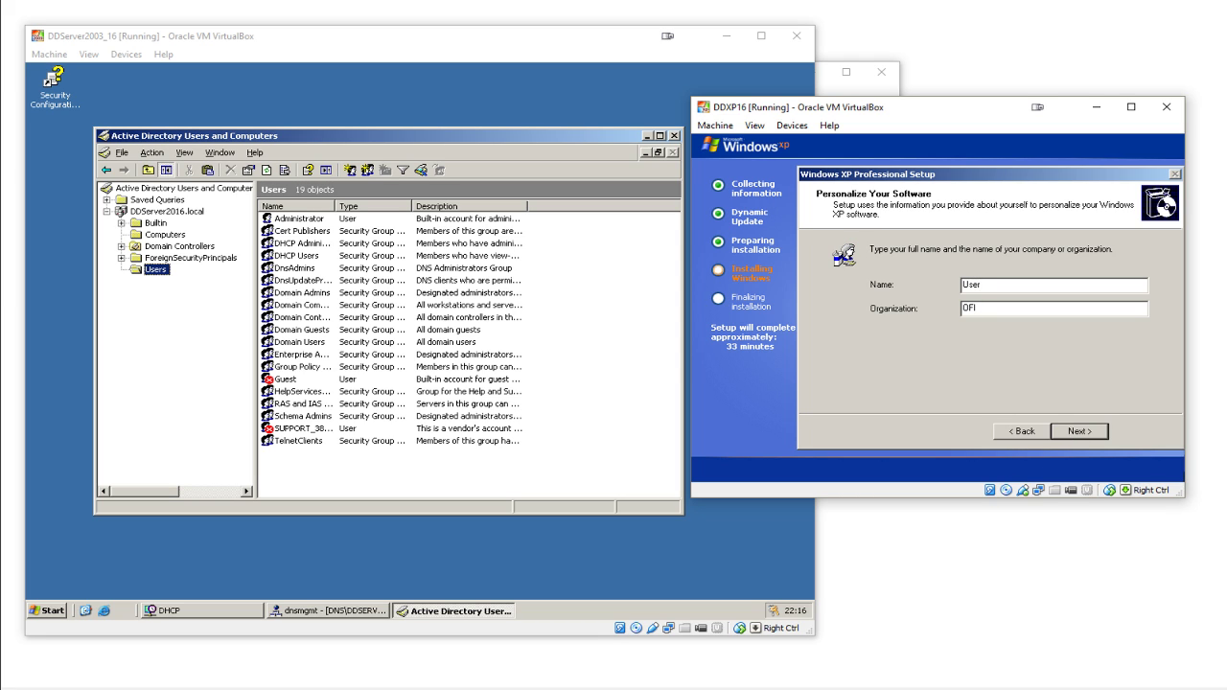
{"action": "left_click", "coordinate": [1081, 433]}
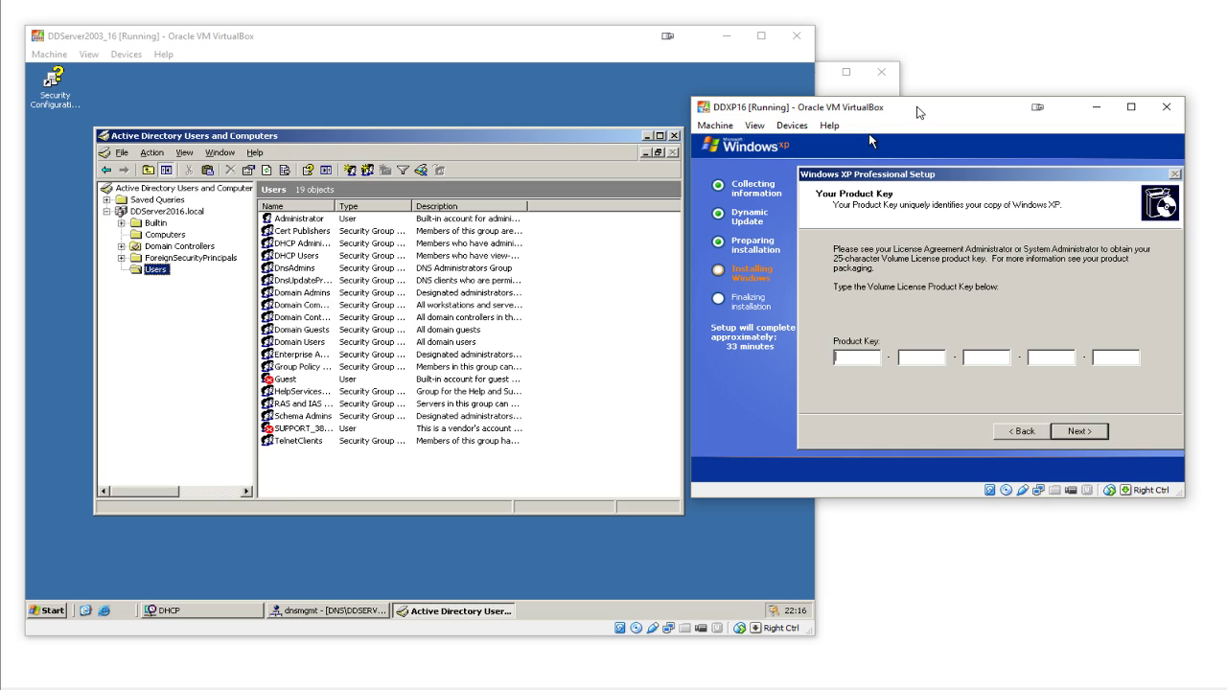
{"action": "left_click", "coordinate": [1096, 107]}
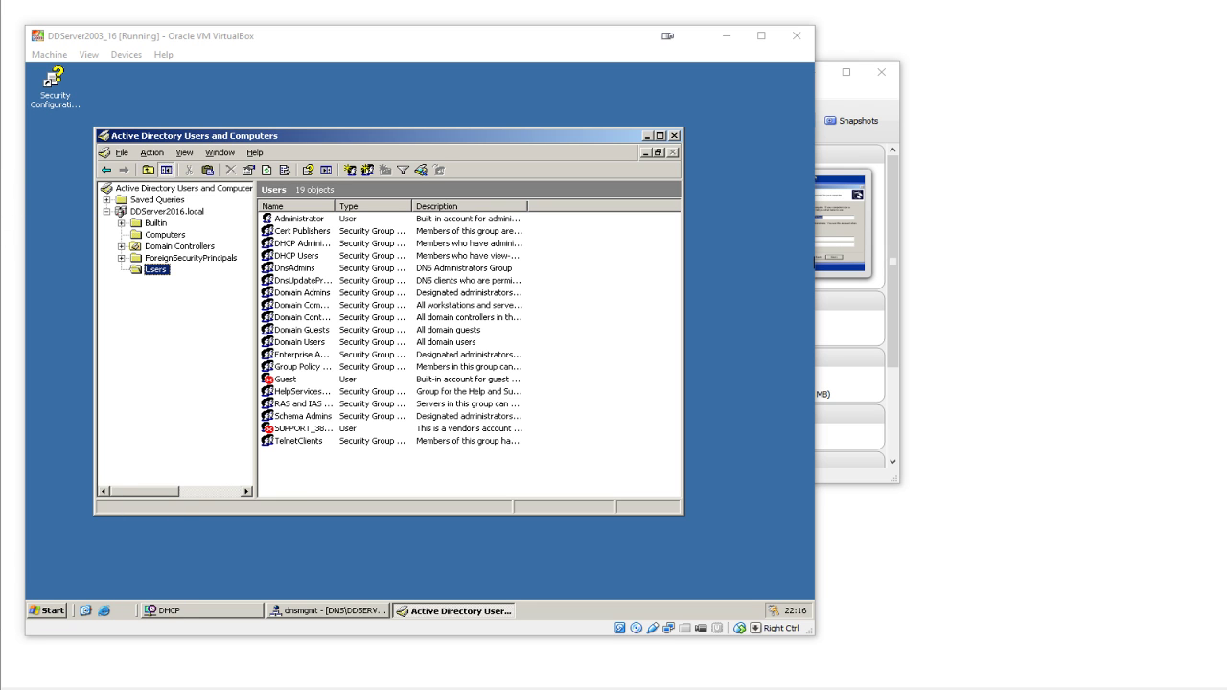
{"action": "left_click_drag", "start_coordinate": [2, 413], "coordinate": [1011, 399]}
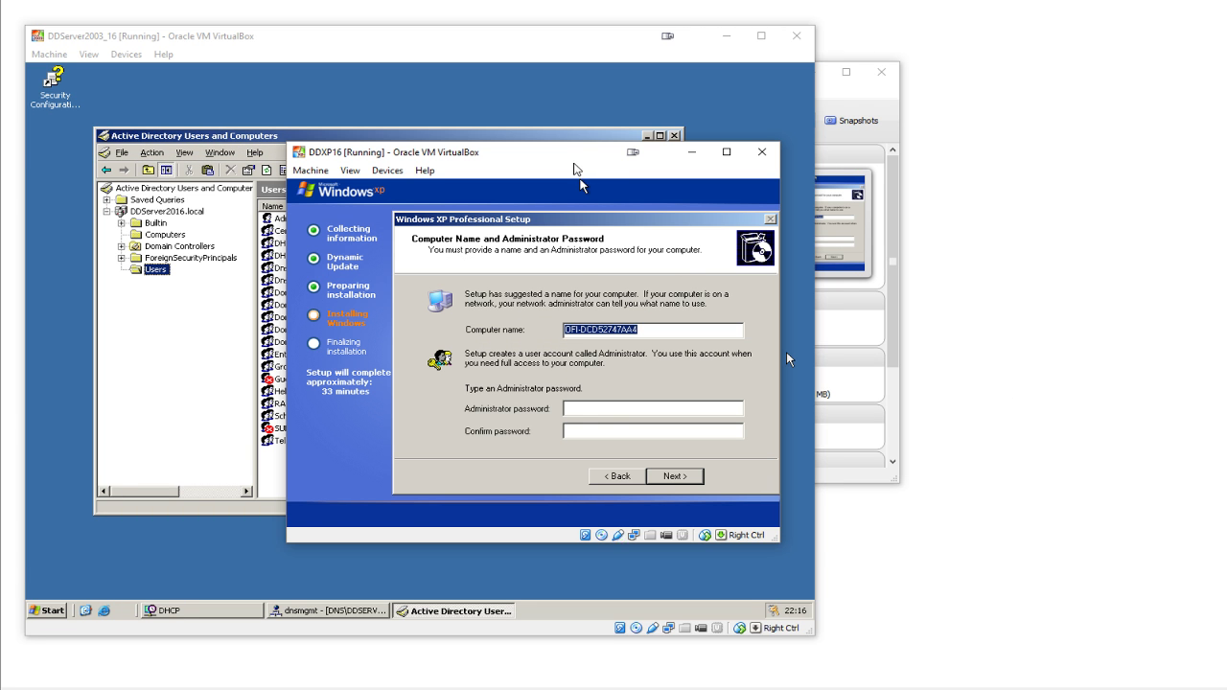
- Name the XP computer DDXP2016, set the administrator password, and choose the GMT time zone
{"action": "left_click_drag", "start_coordinate": [575, 154], "coordinate": [908, 137]}
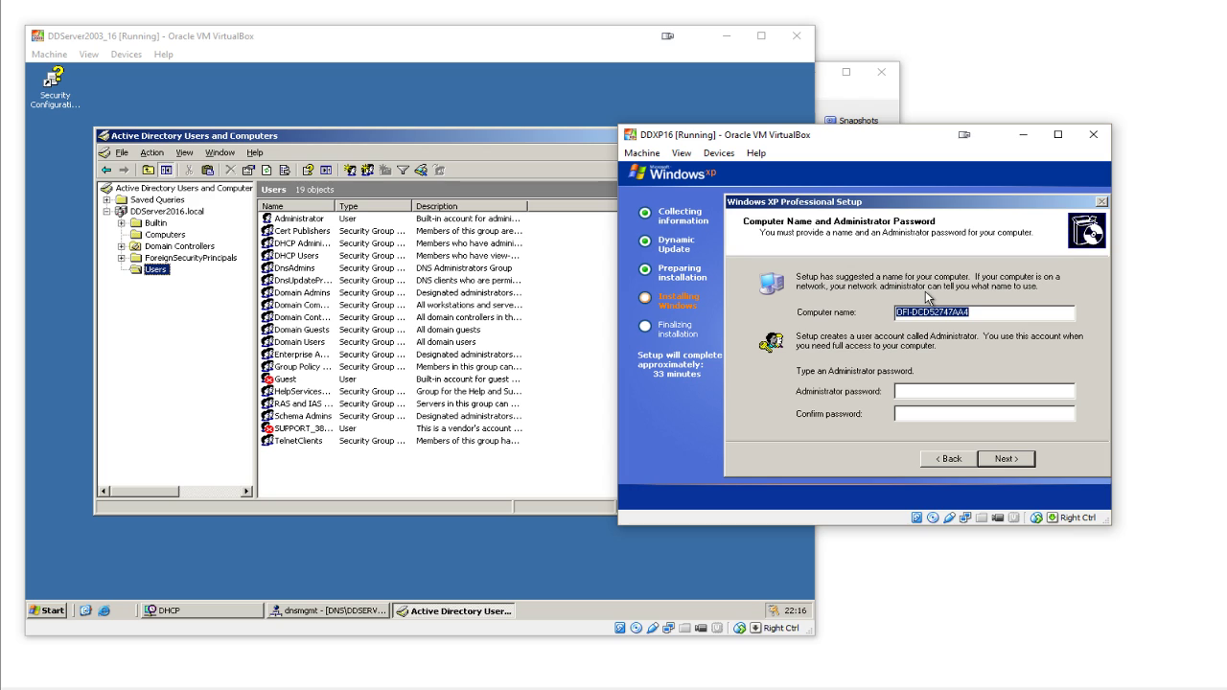
{"action": "type", "text": "DDXP2016"}
{"action": "left_click", "coordinate": [1022, 392]}
{"action": "type", "text": "password1"}
{"action": "key", "text": "Tab"}
{"action": "type", "text": "password1"}
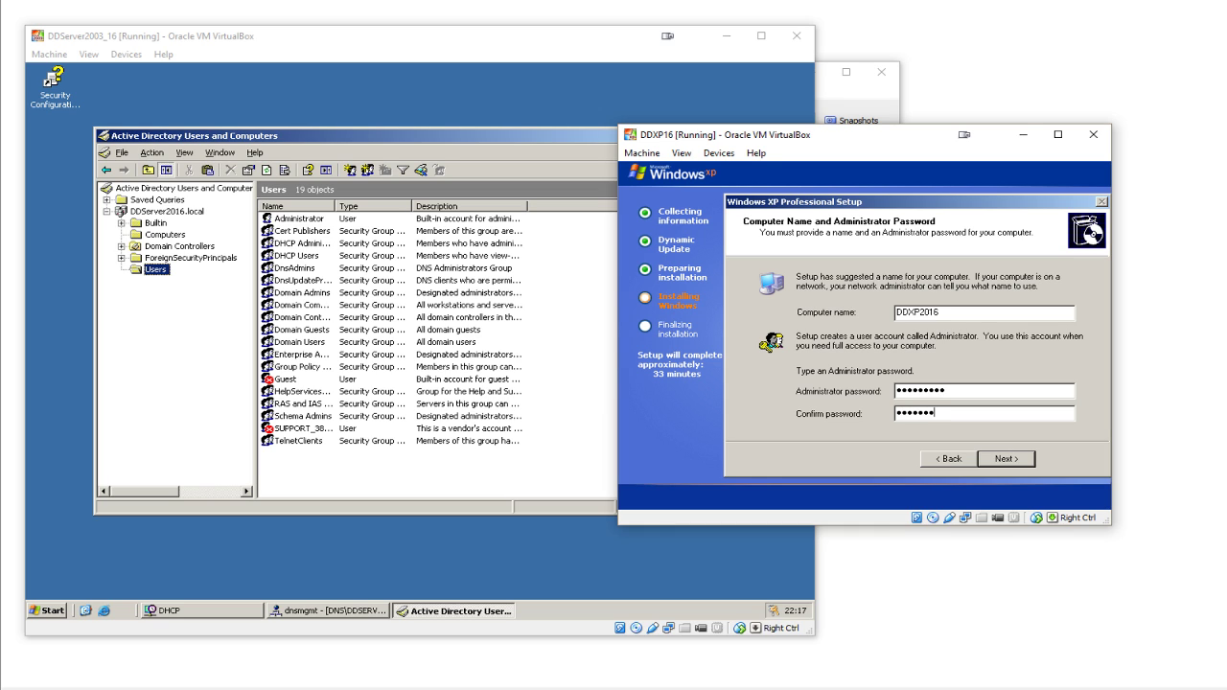
{"action": "left_click", "coordinate": [1030, 467]}
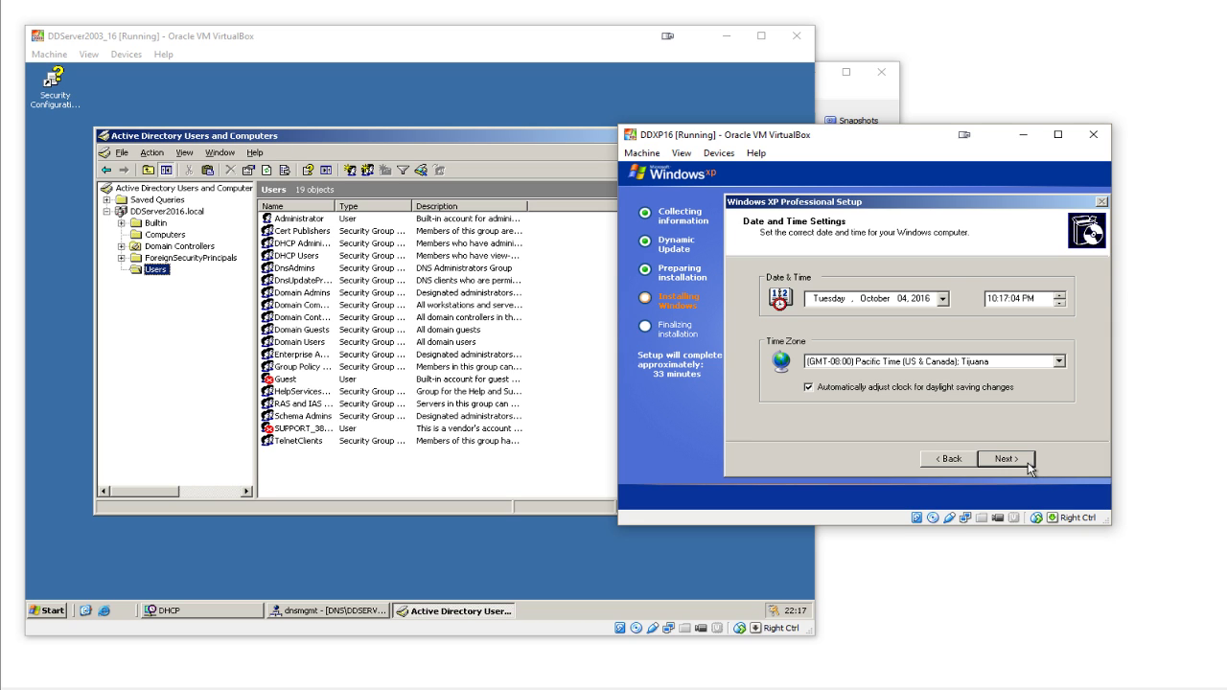
{"action": "left_click", "coordinate": [1067, 365]}
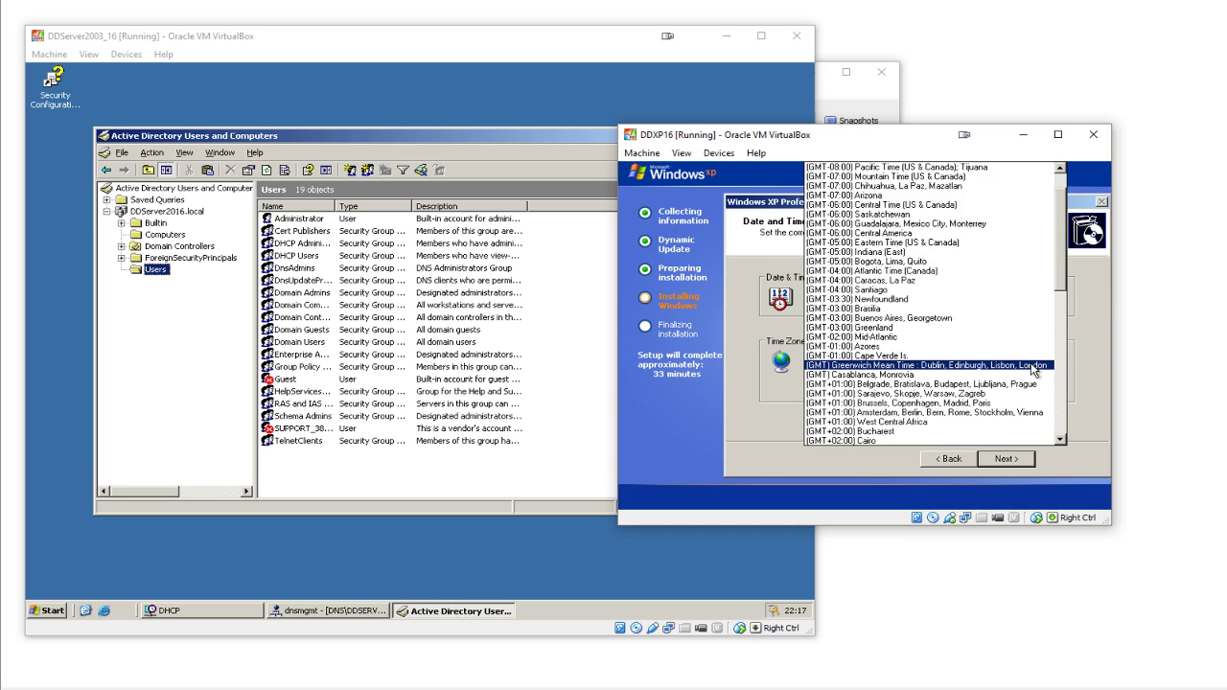
{"action": "left_click", "coordinate": [1033, 370]}
{"action": "left_click", "coordinate": [1018, 459]}
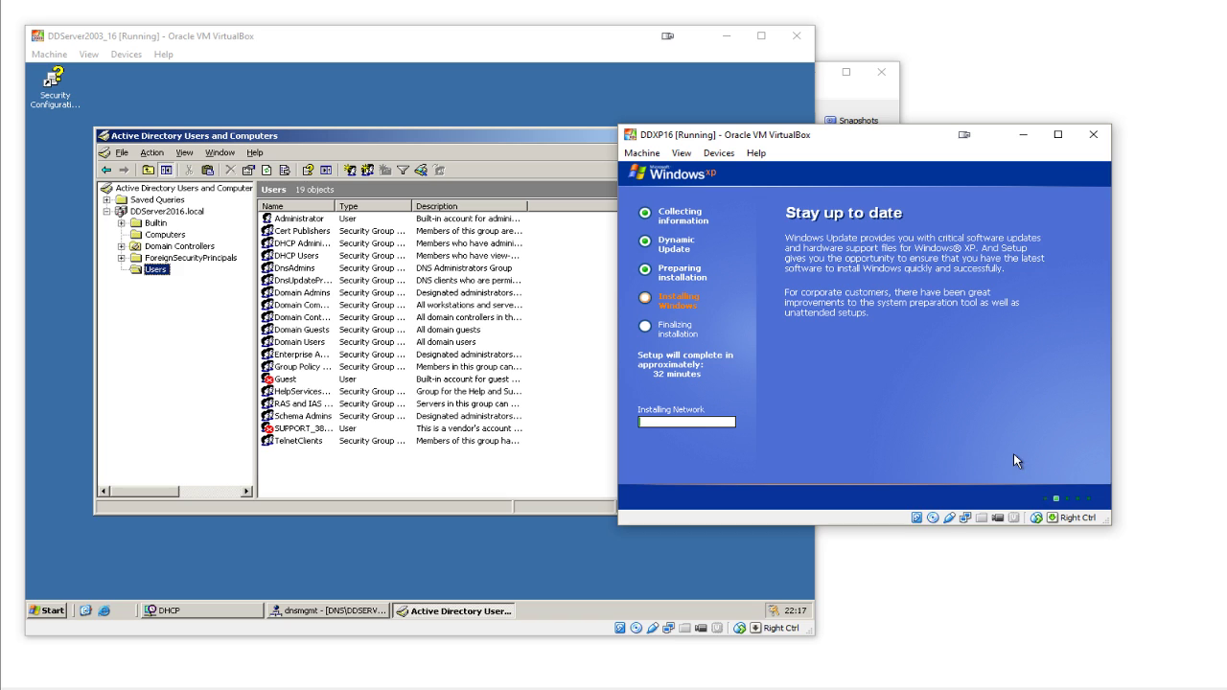
- Bring the server VM forward and open the actions for the Users container in ADUC
{"action": "left_click", "coordinate": [427, 142]}
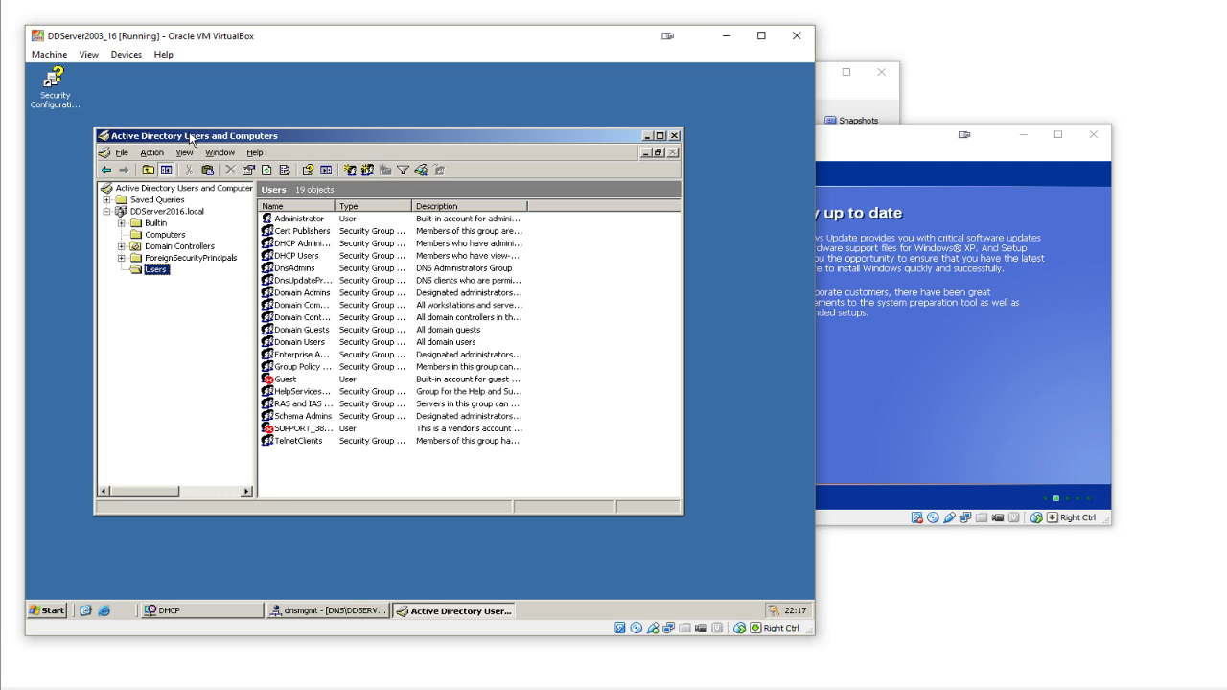
{"action": "left_click_drag", "start_coordinate": [185, 139], "coordinate": [187, 121]}
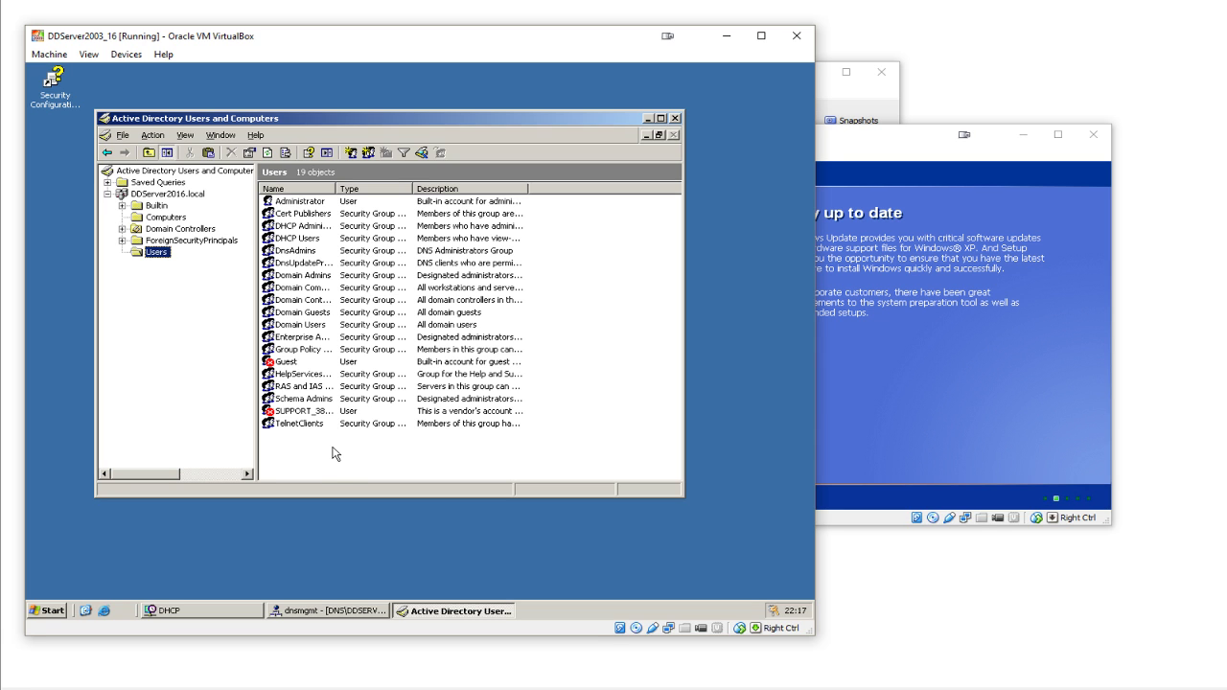
{"action": "right_click", "coordinate": [338, 455]}
- Start a new domain user, entering the user's full name and logon name
{"action": "mouse_move", "coordinate": [369, 486]}
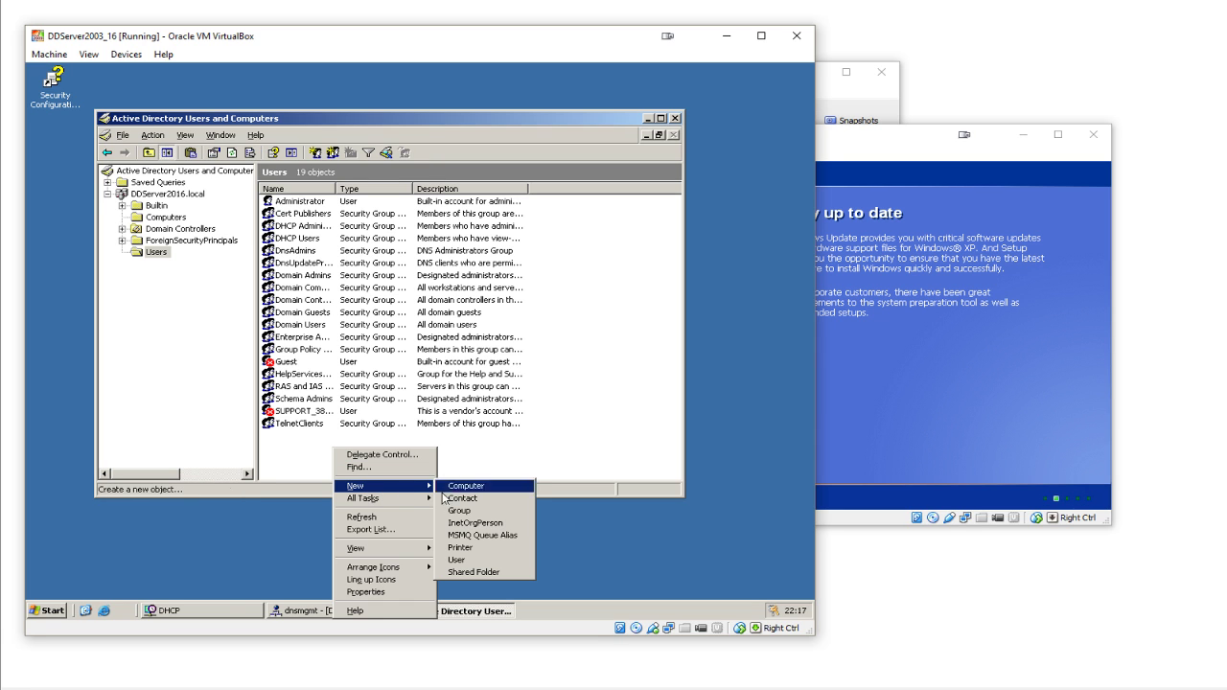
{"action": "left_click", "coordinate": [457, 560]}
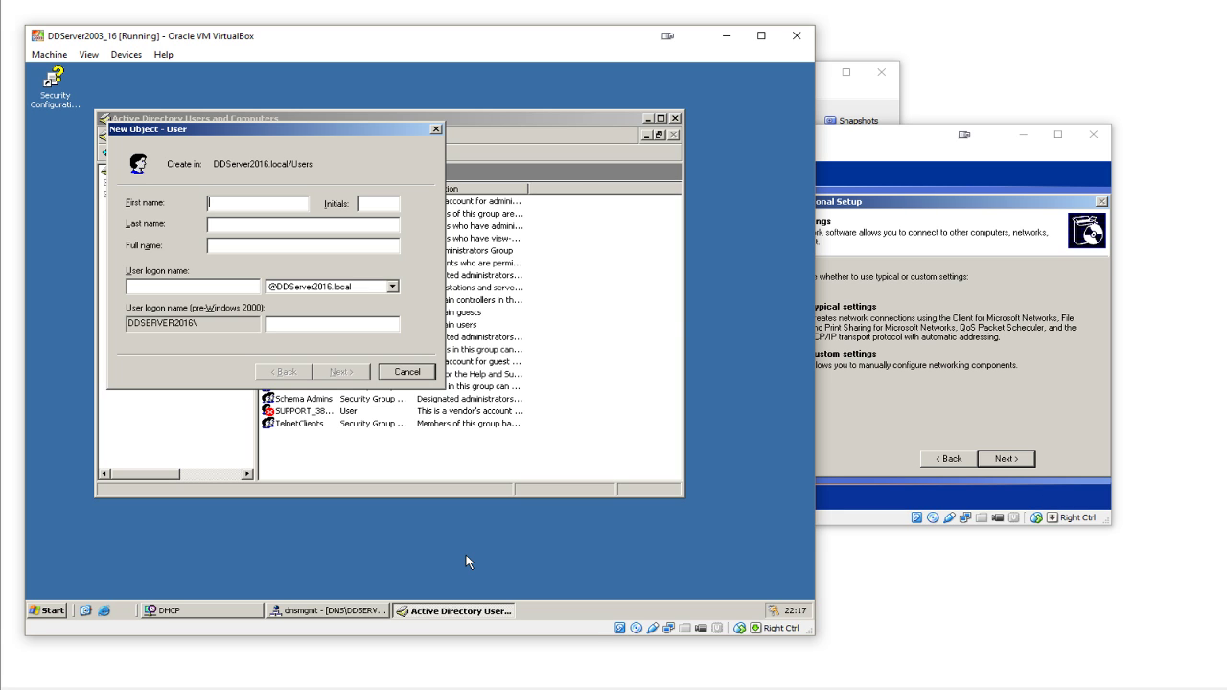
{"action": "key", "text": "Tab"}
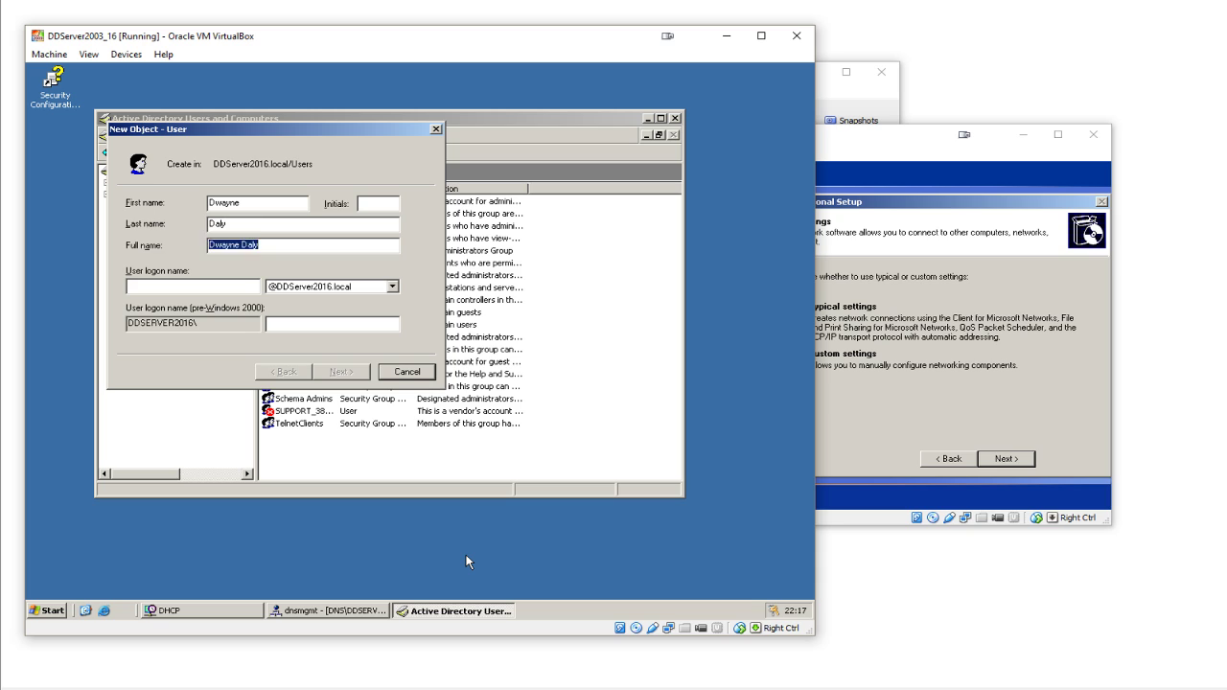
{"action": "key", "text": "Tab"}
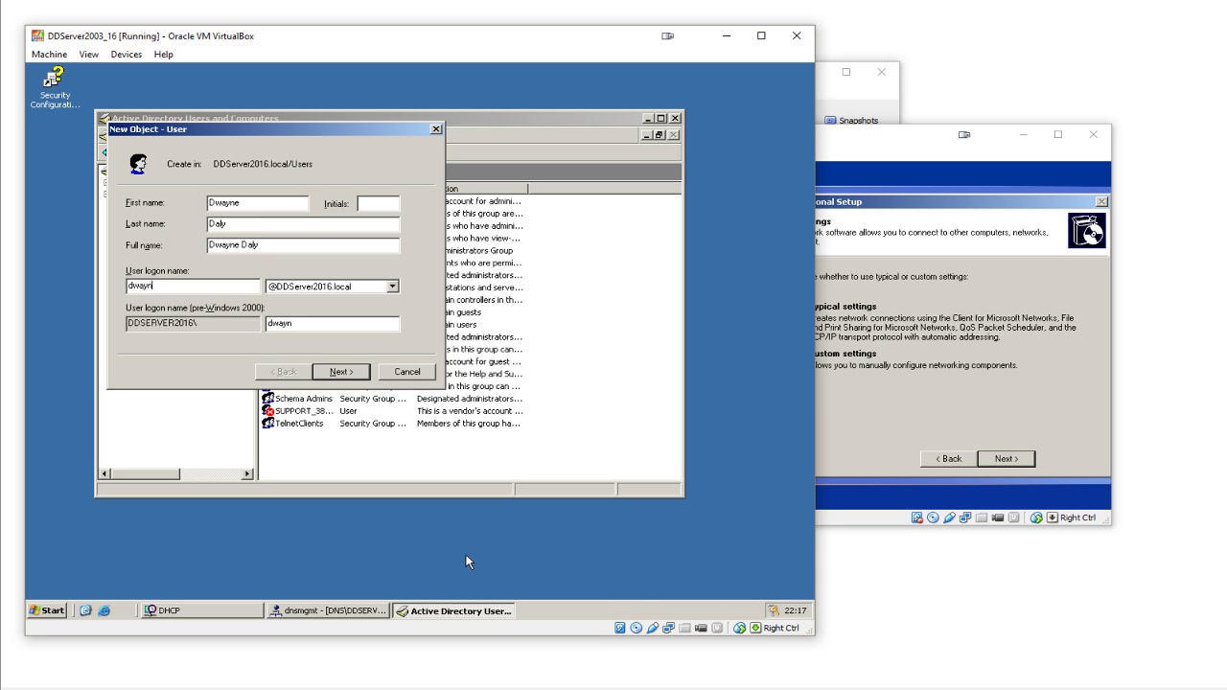
{"action": "left_click", "coordinate": [341, 373]}
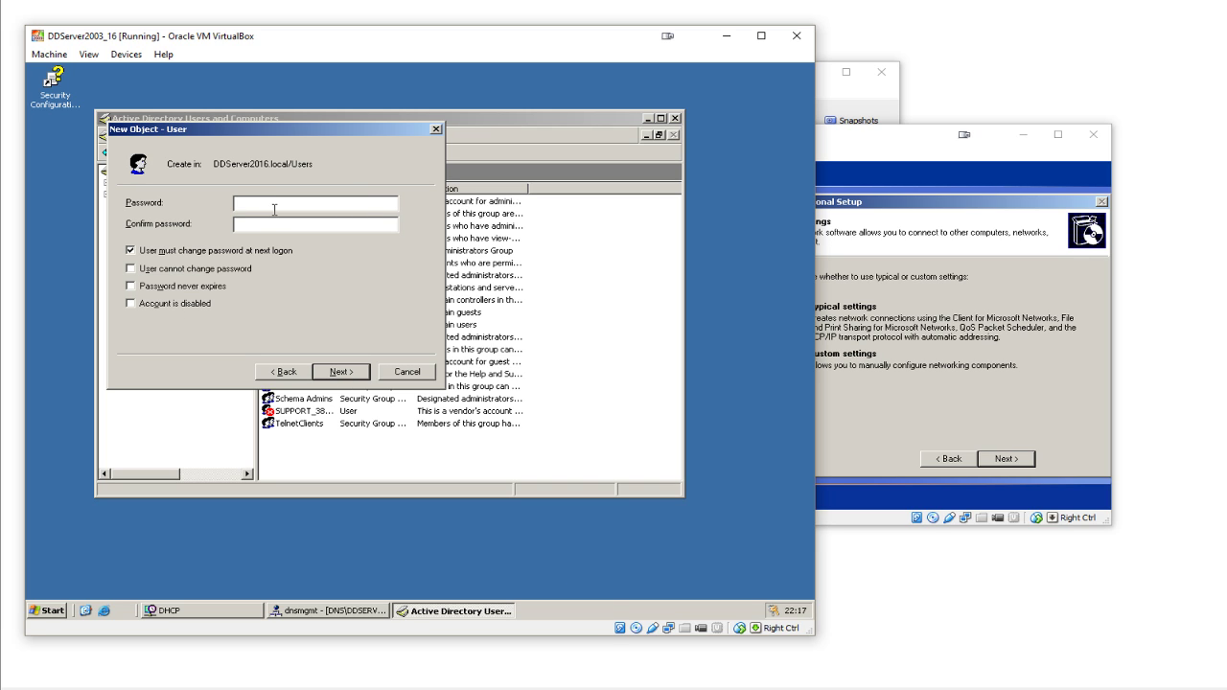
- Give the user a password that never expires and cannot be changed, then finish creation
{"action": "type", "text": "•••••••••"}
{"action": "key", "text": "Tab"}
{"action": "type", "text": "••••••••••"}
{"action": "left_click", "coordinate": [212, 253]}
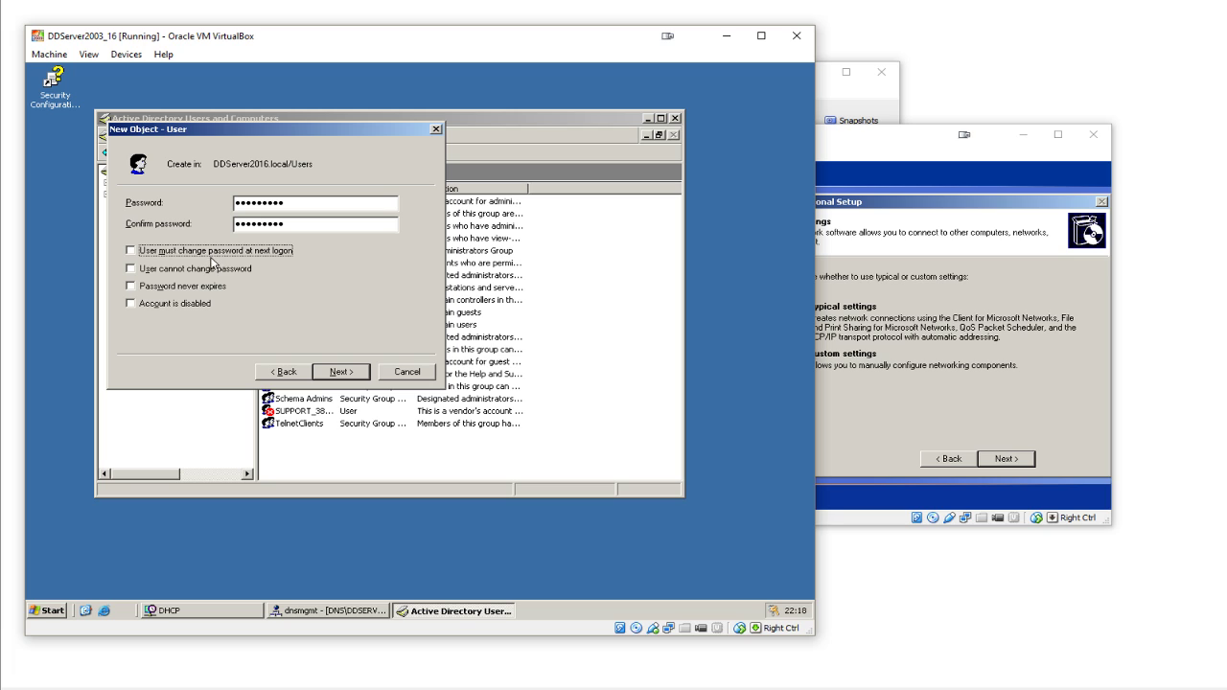
{"action": "left_click", "coordinate": [209, 272]}
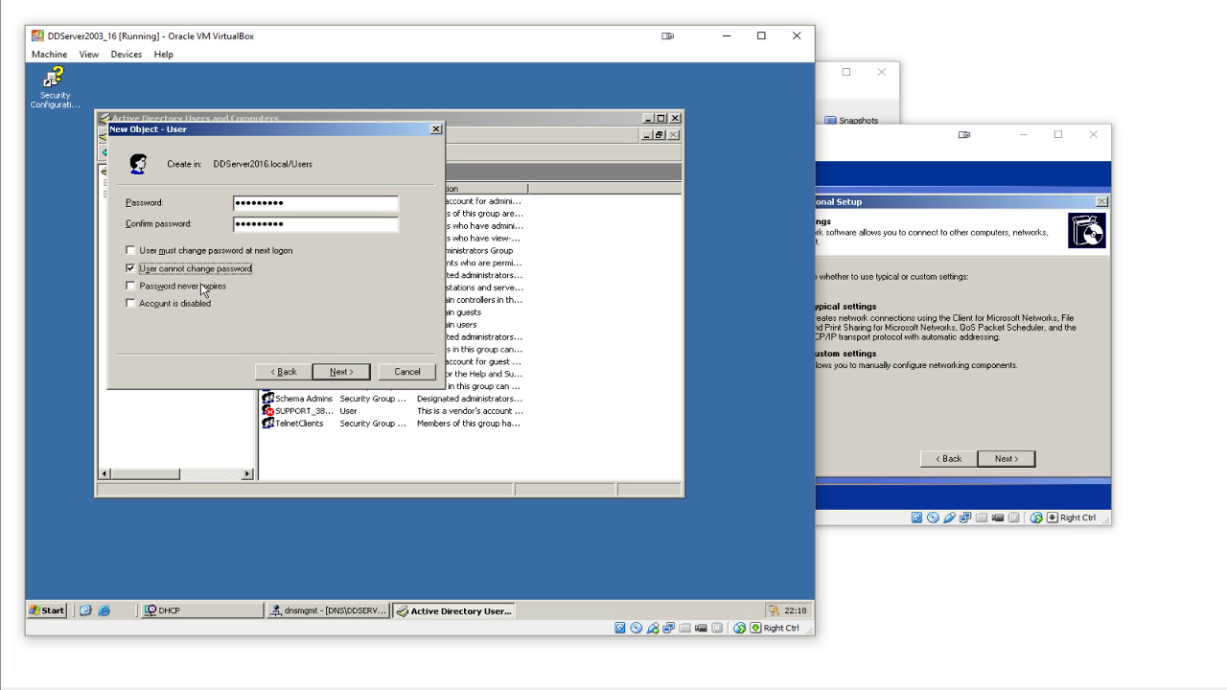
{"action": "left_click", "coordinate": [203, 287]}
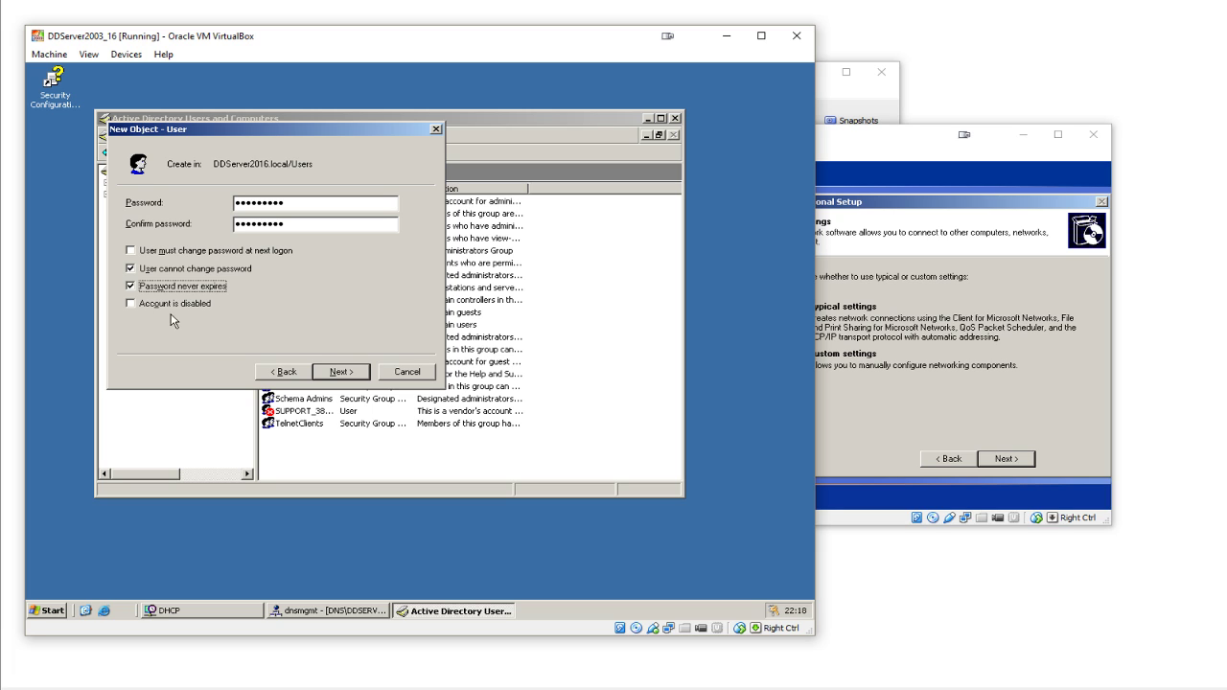
{"action": "left_click", "coordinate": [338, 373]}
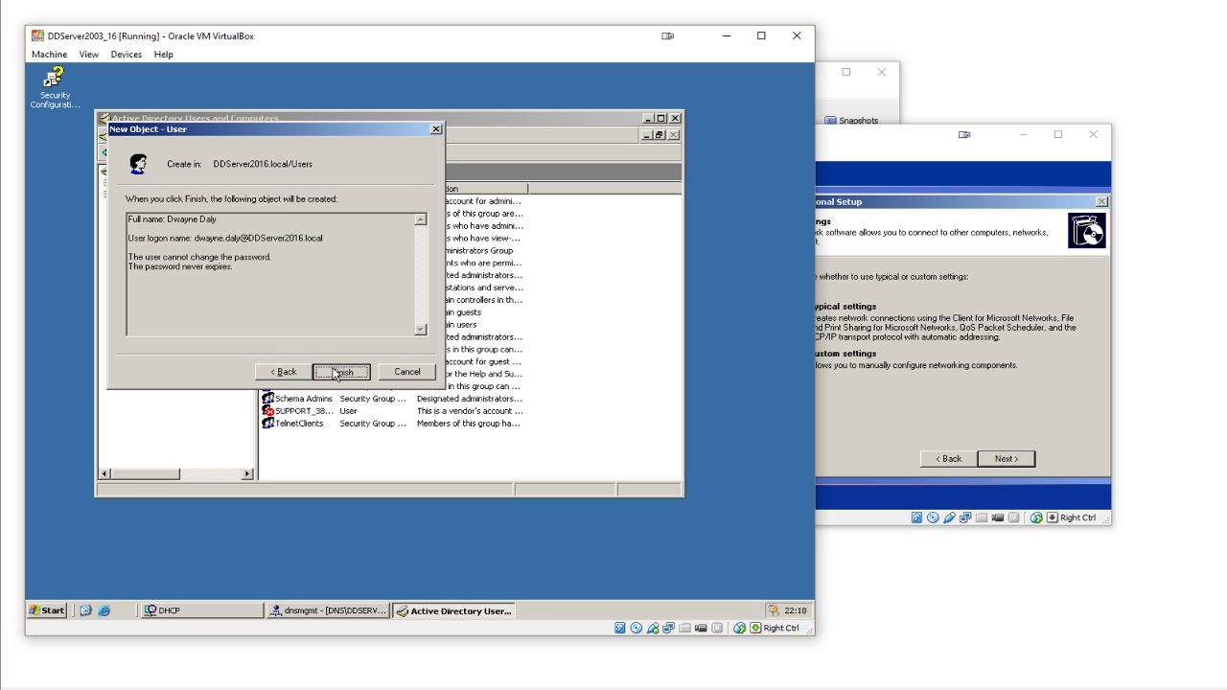
{"action": "left_click", "coordinate": [335, 373]}
{"action": "left_click", "coordinate": [901, 347]}
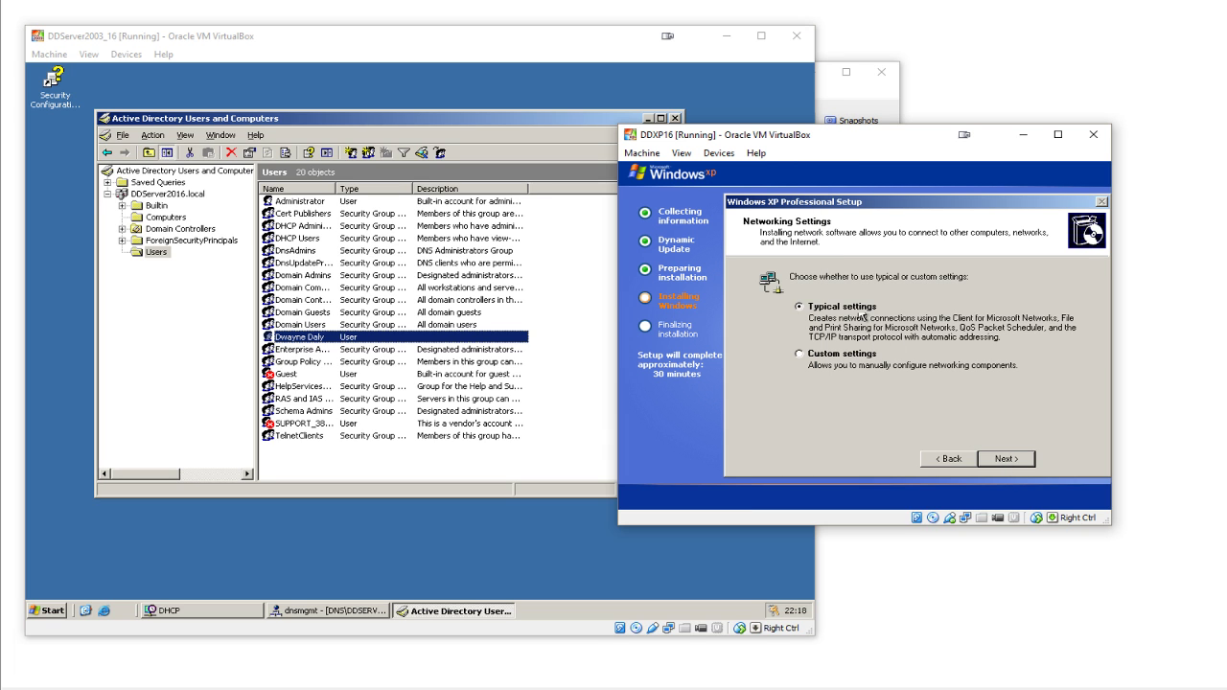
- Accept typical networking settings and the default workgroup in XP setup
{"action": "left_click", "coordinate": [1010, 459]}
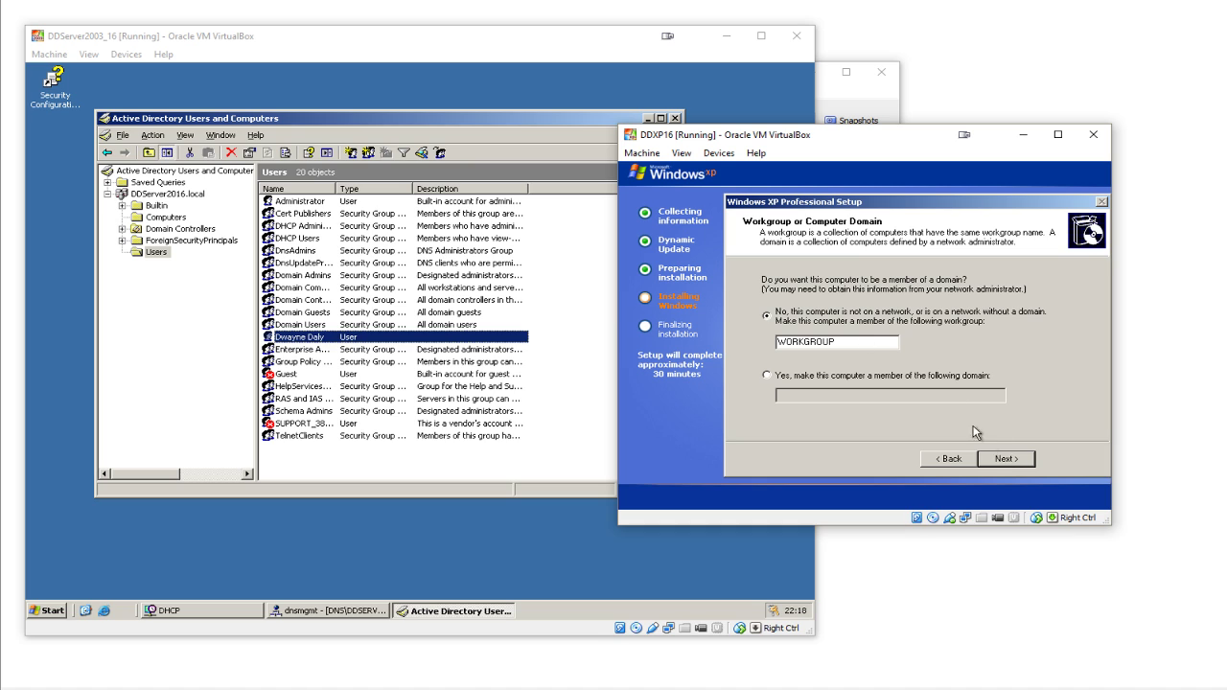
{"action": "left_click", "coordinate": [1008, 466]}
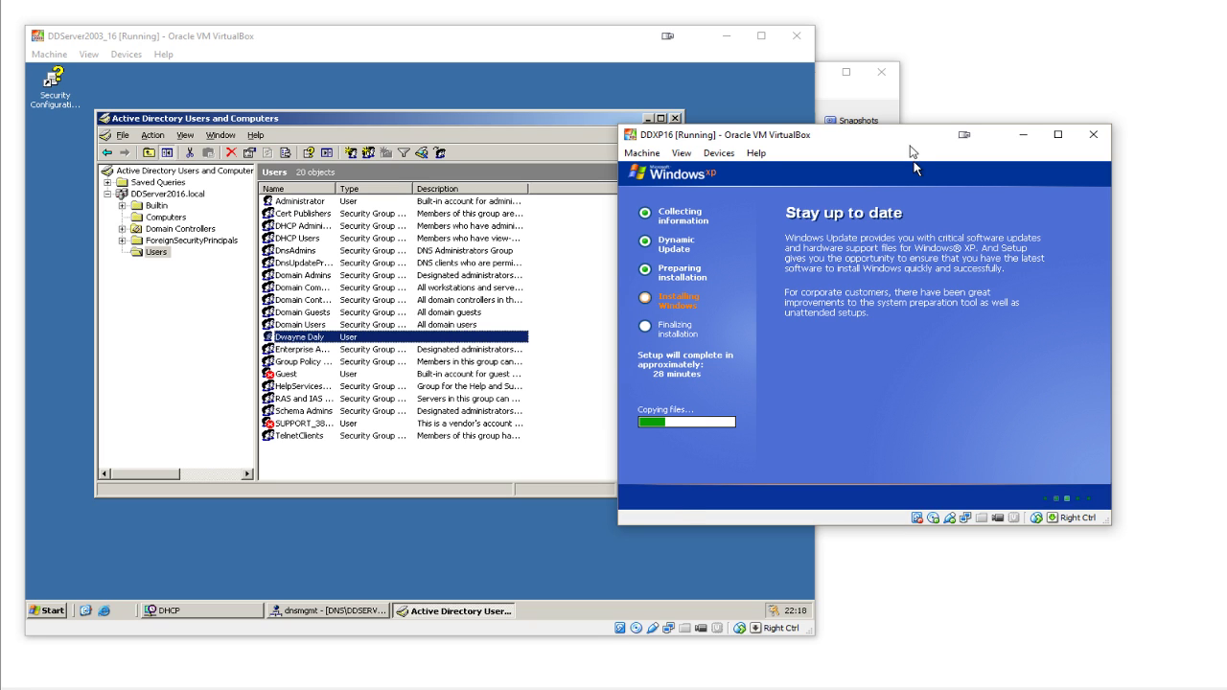
{"action": "left_click_drag", "start_coordinate": [913, 134], "coordinate": [985, 136]}
- Widen the ADUC Name column and open the Enterprise Admins group properties
{"action": "left_click", "coordinate": [522, 130]}
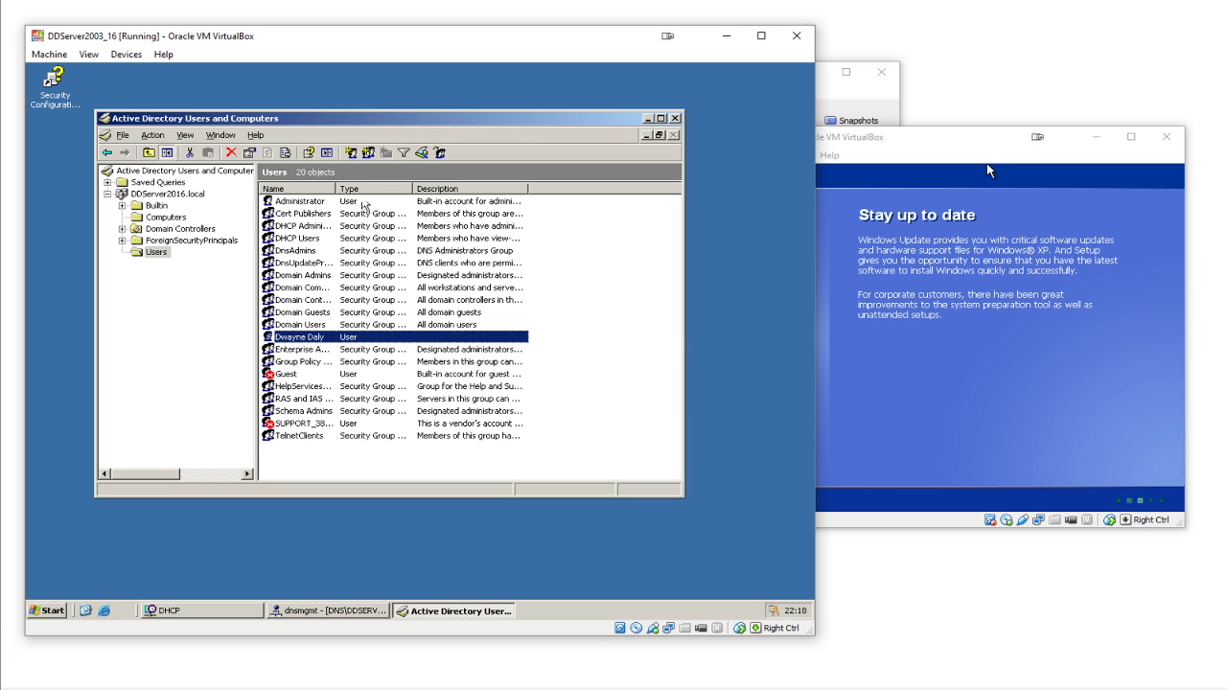
{"action": "left_click_drag", "start_coordinate": [335, 188], "coordinate": [423, 188]}
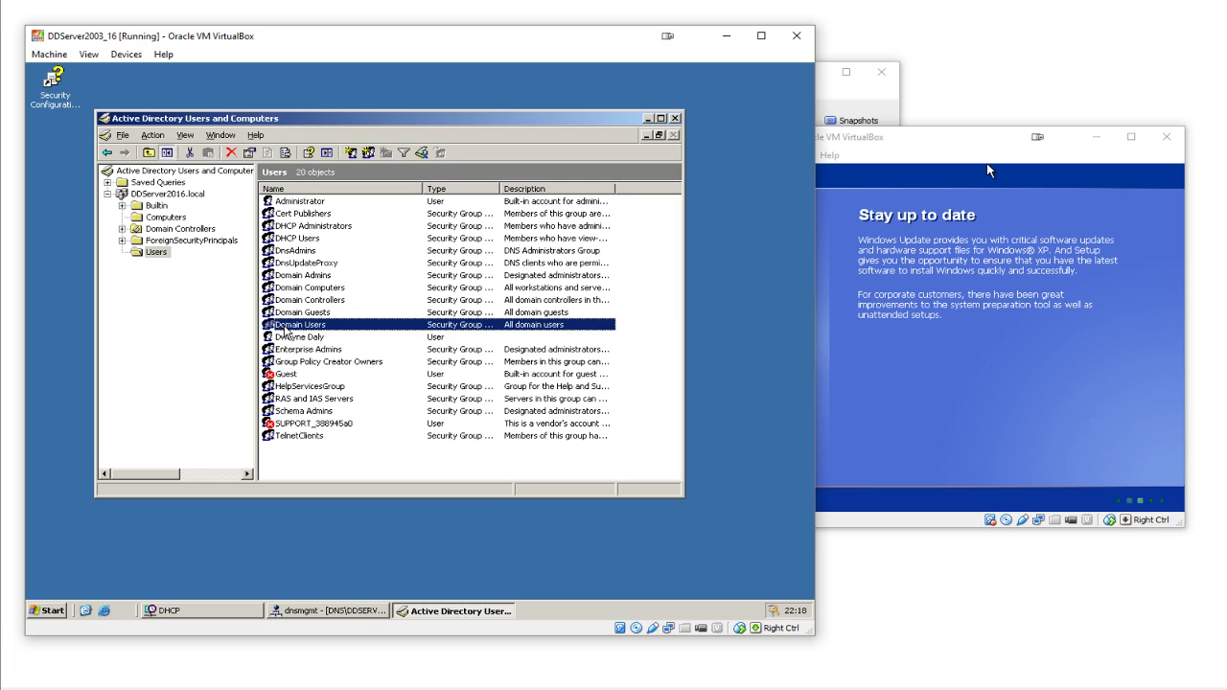
{"action": "left_click", "coordinate": [288, 326]}
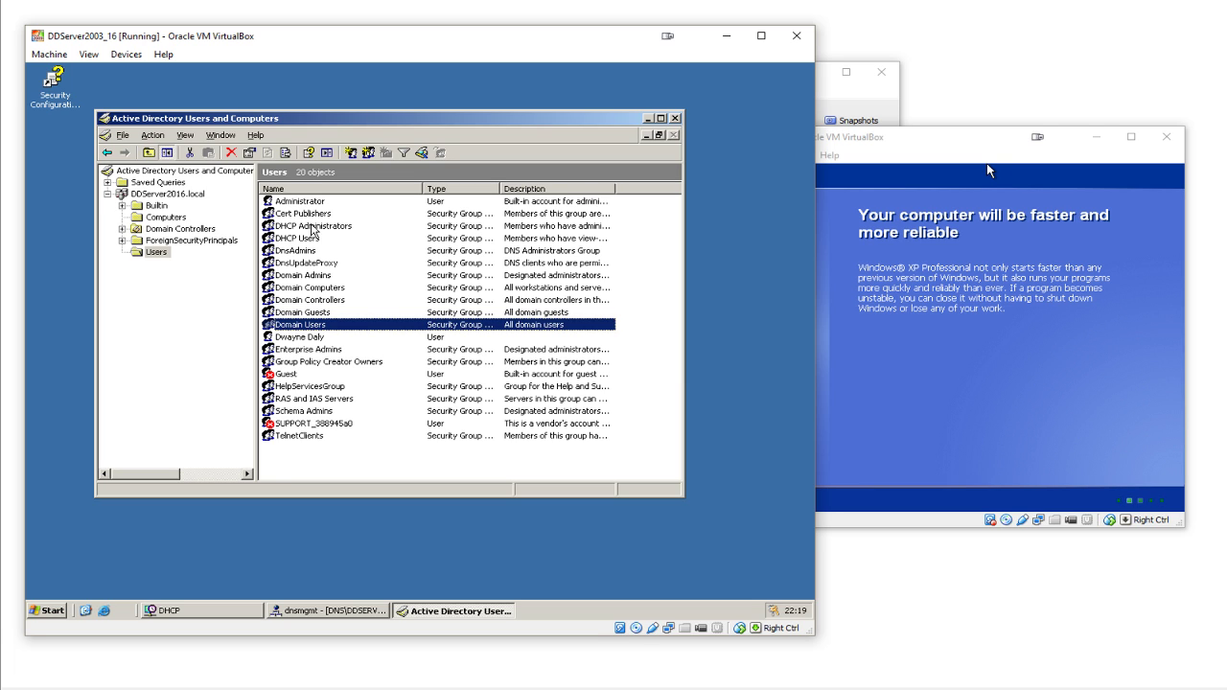
{"action": "left_click", "coordinate": [303, 203]}
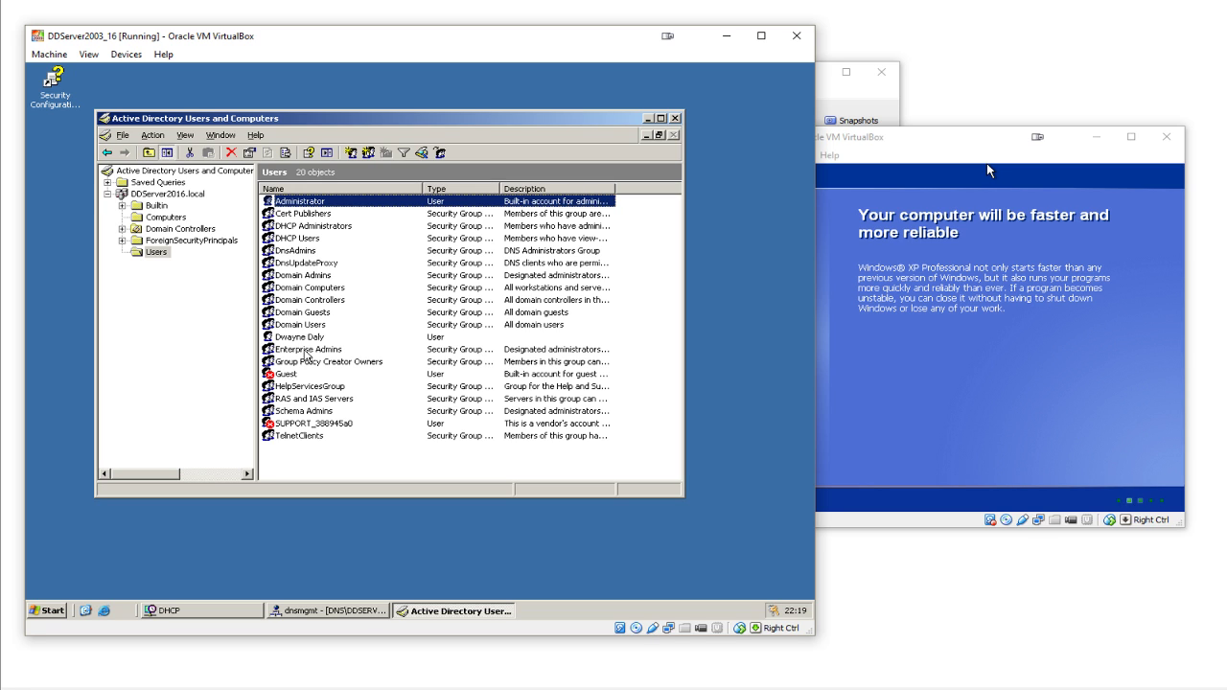
{"action": "double_click", "coordinate": [305, 351]}
- Check Enterprise Admins members, then begin and cancel adding the new user to Domain Admins
{"action": "left_click", "coordinate": [303, 170]}
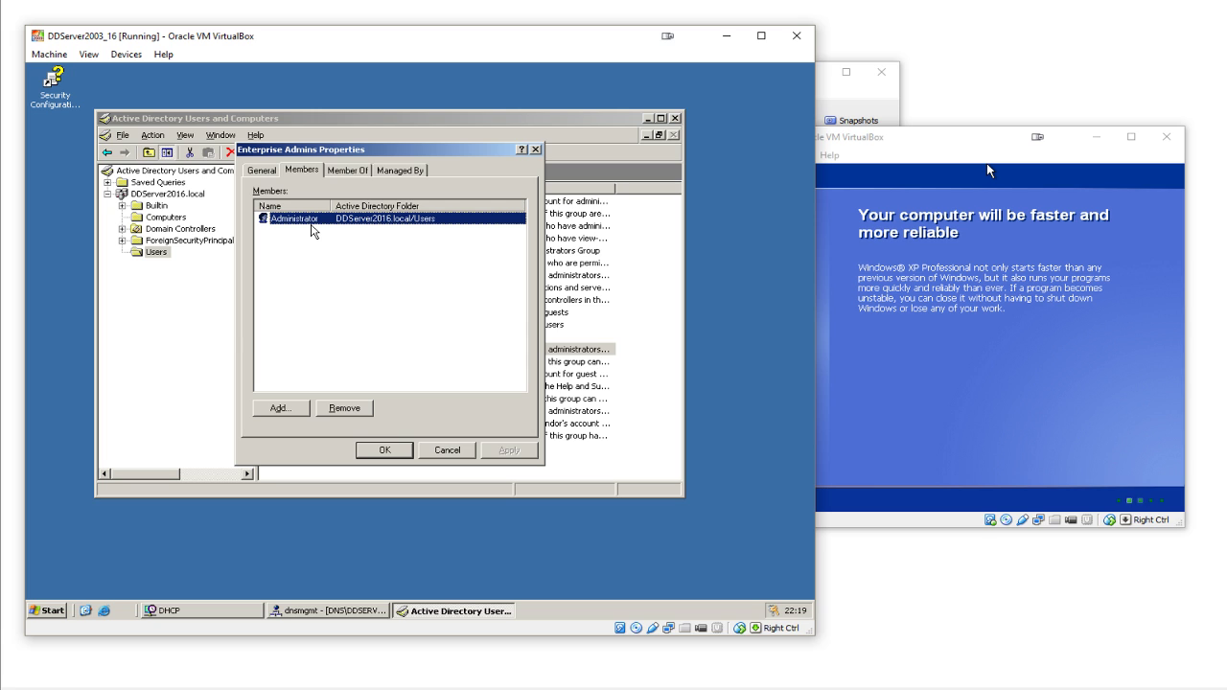
{"action": "left_click", "coordinate": [384, 452]}
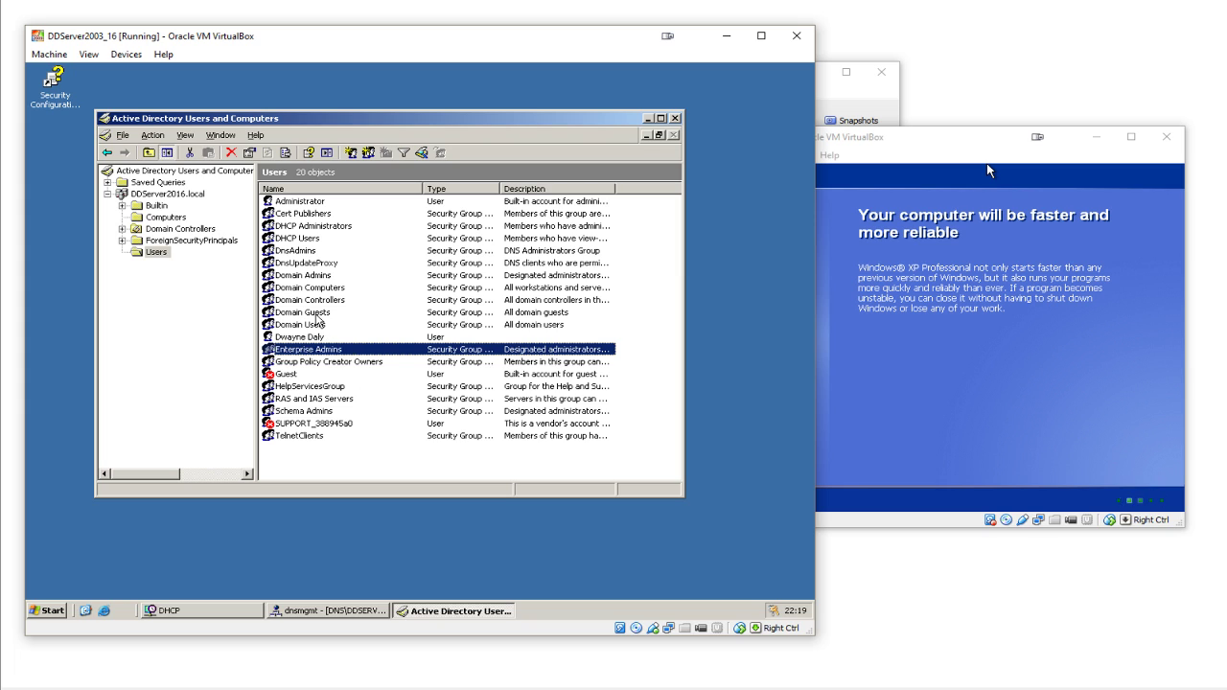
{"action": "double_click", "coordinate": [320, 276]}
{"action": "left_click", "coordinate": [302, 171]}
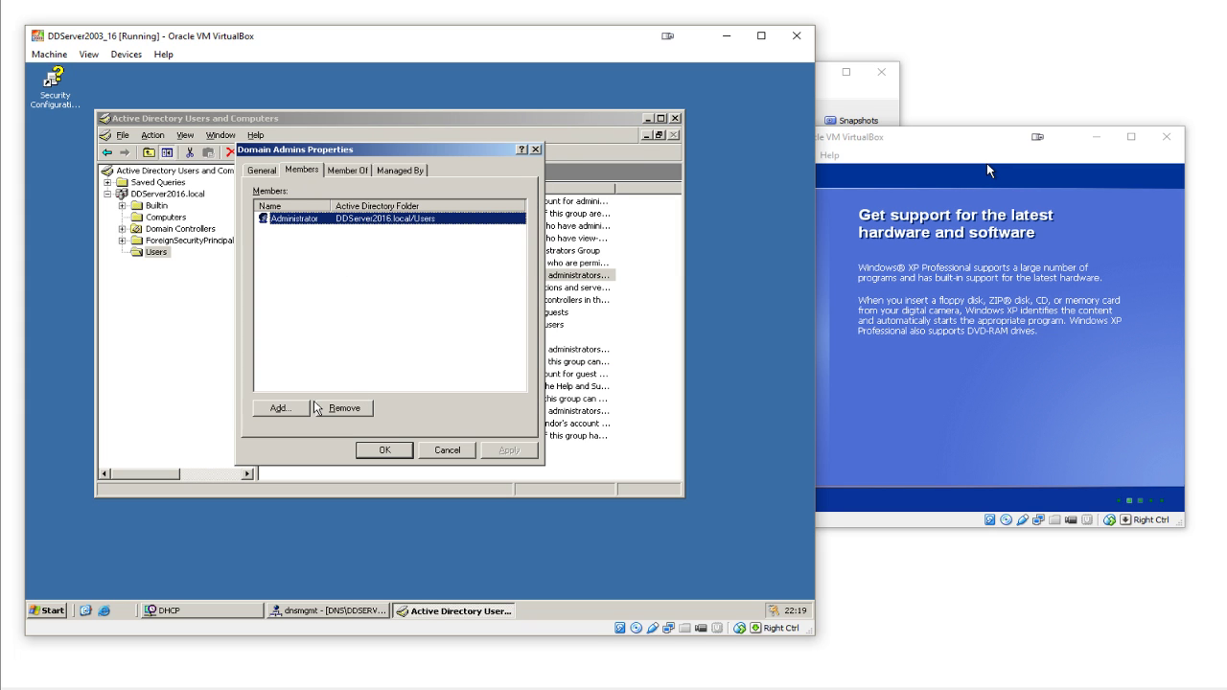
{"action": "left_click", "coordinate": [302, 409]}
{"action": "type", "text": "d"}
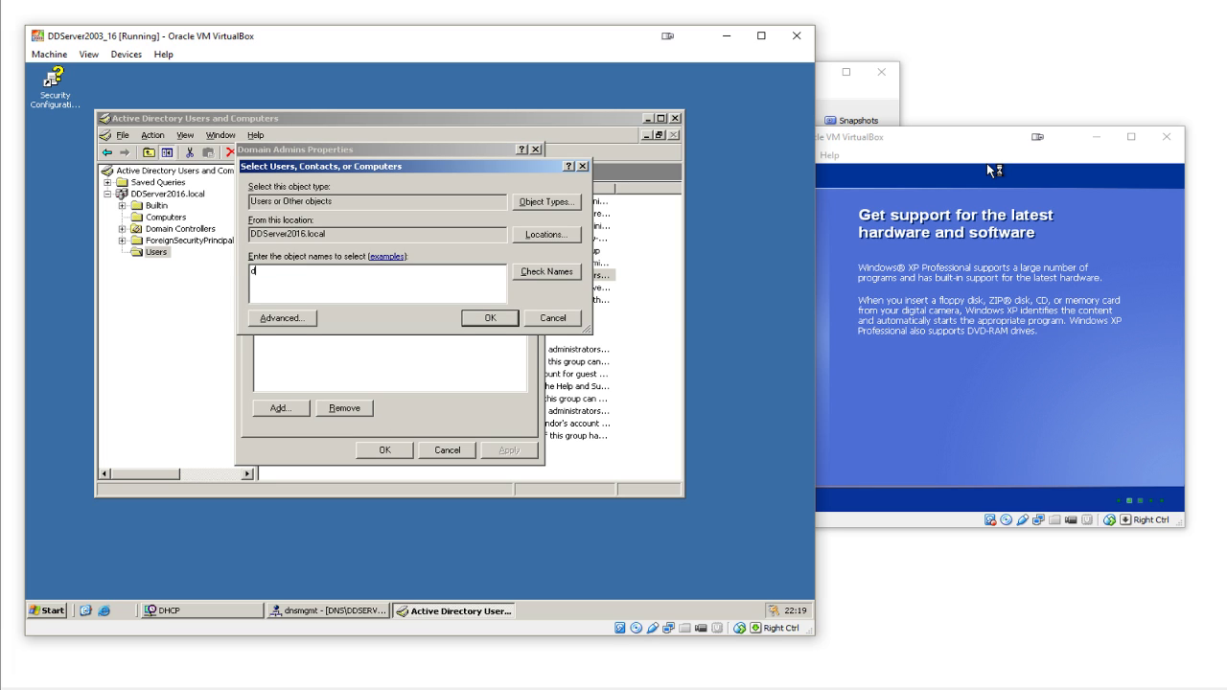
{"action": "type", "text": "wayne.daly"}
{"action": "left_click", "coordinate": [560, 324]}
{"action": "left_click", "coordinate": [464, 449]}
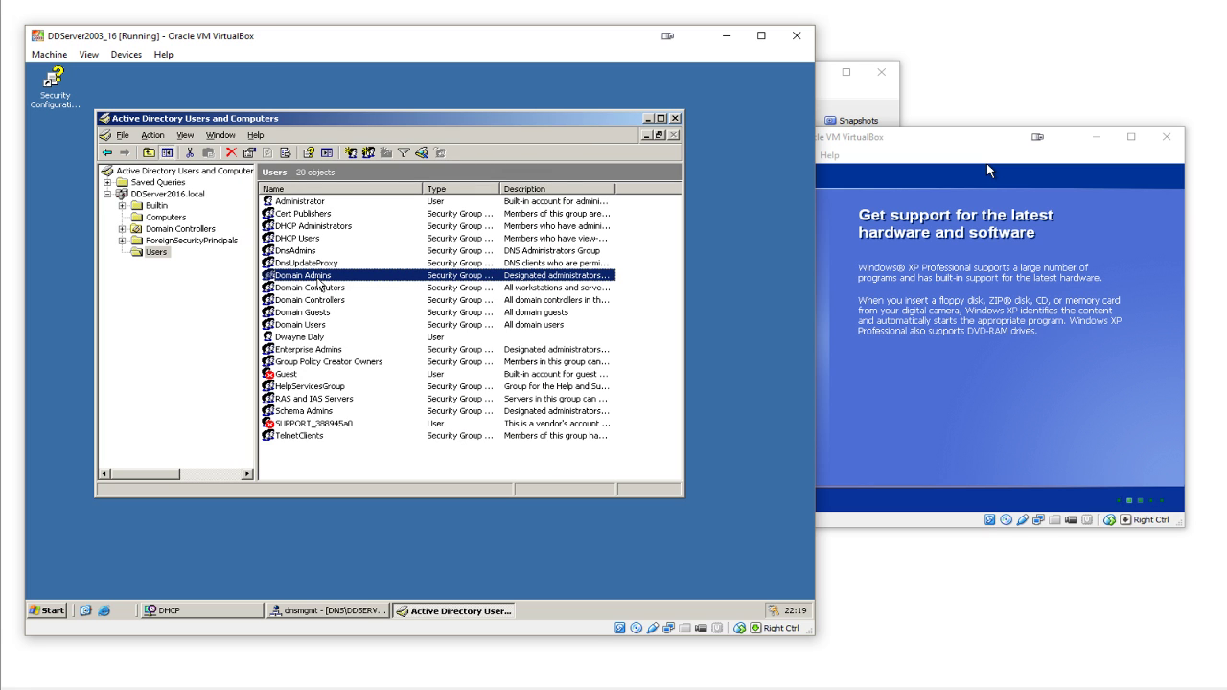
- Add the new user's logon name to the Domain Admins members and save
{"action": "double_click", "coordinate": [317, 278]}
{"action": "left_click", "coordinate": [303, 170]}
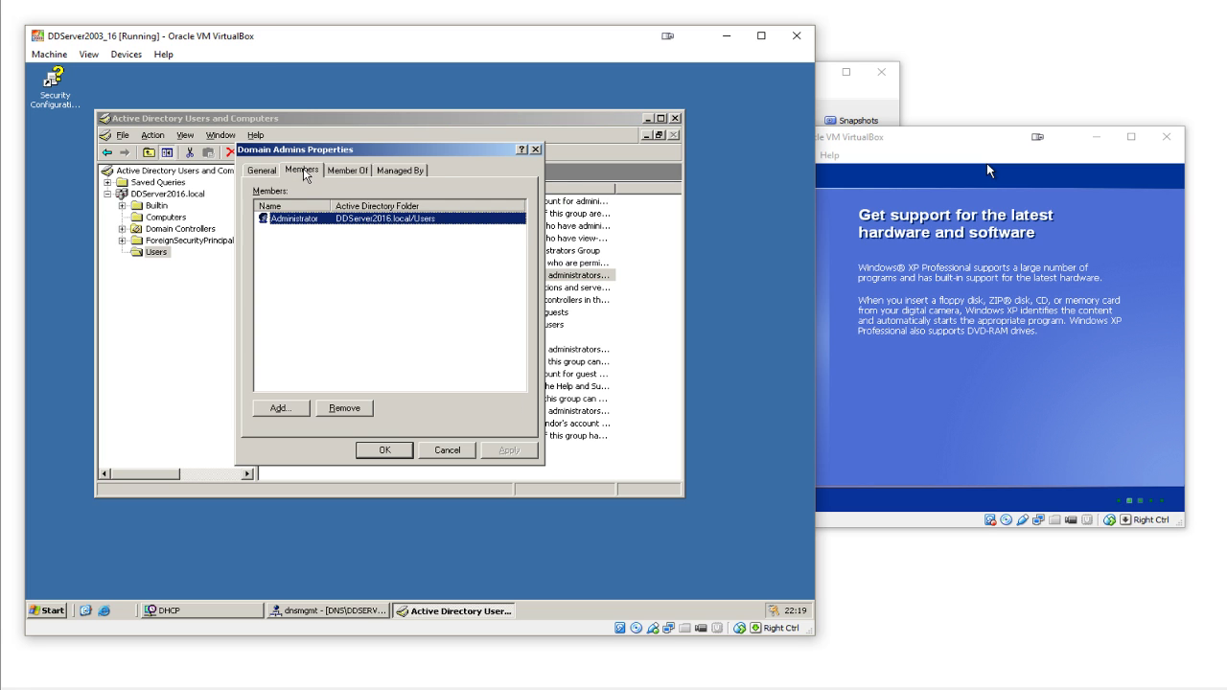
{"action": "left_click", "coordinate": [287, 407]}
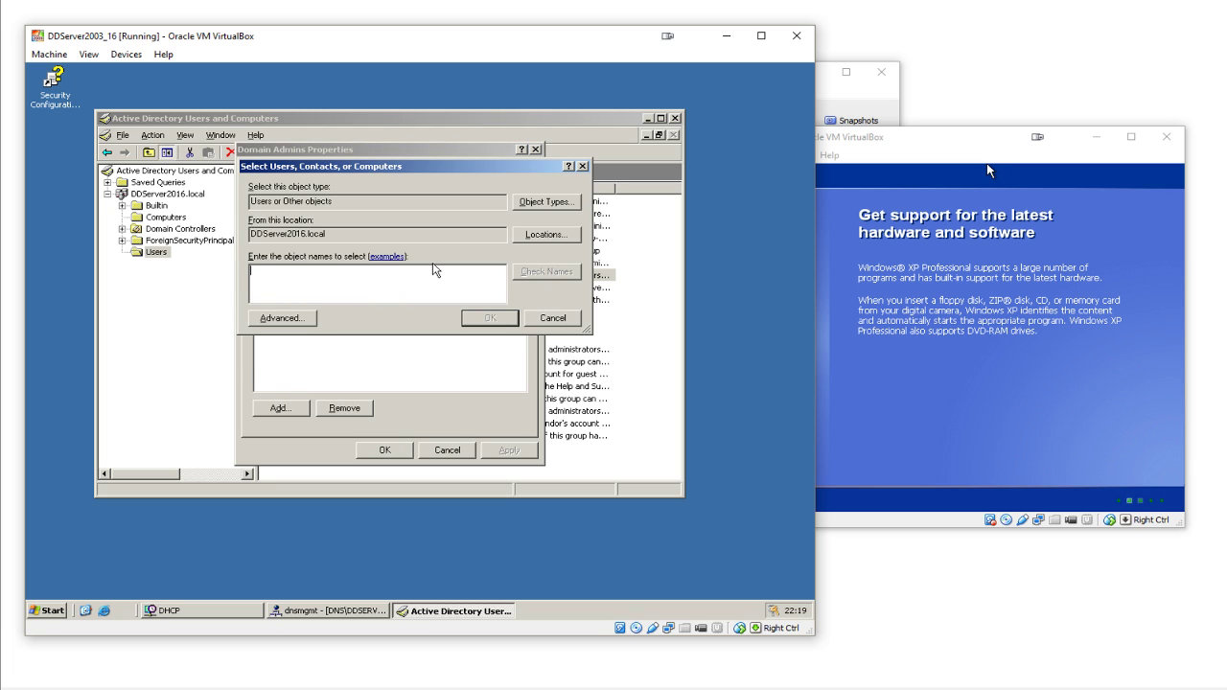
{"action": "type", "text": "dwayne.daly"}
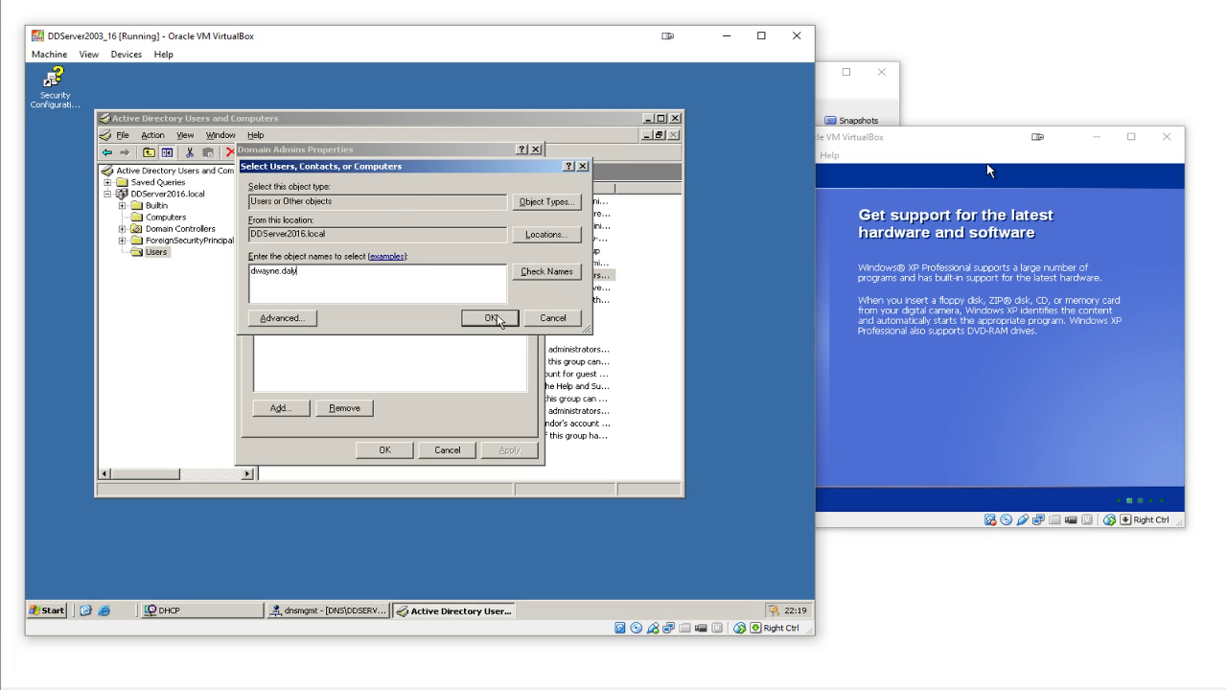
{"action": "left_click", "coordinate": [492, 318]}
{"action": "left_click", "coordinate": [322, 234]}
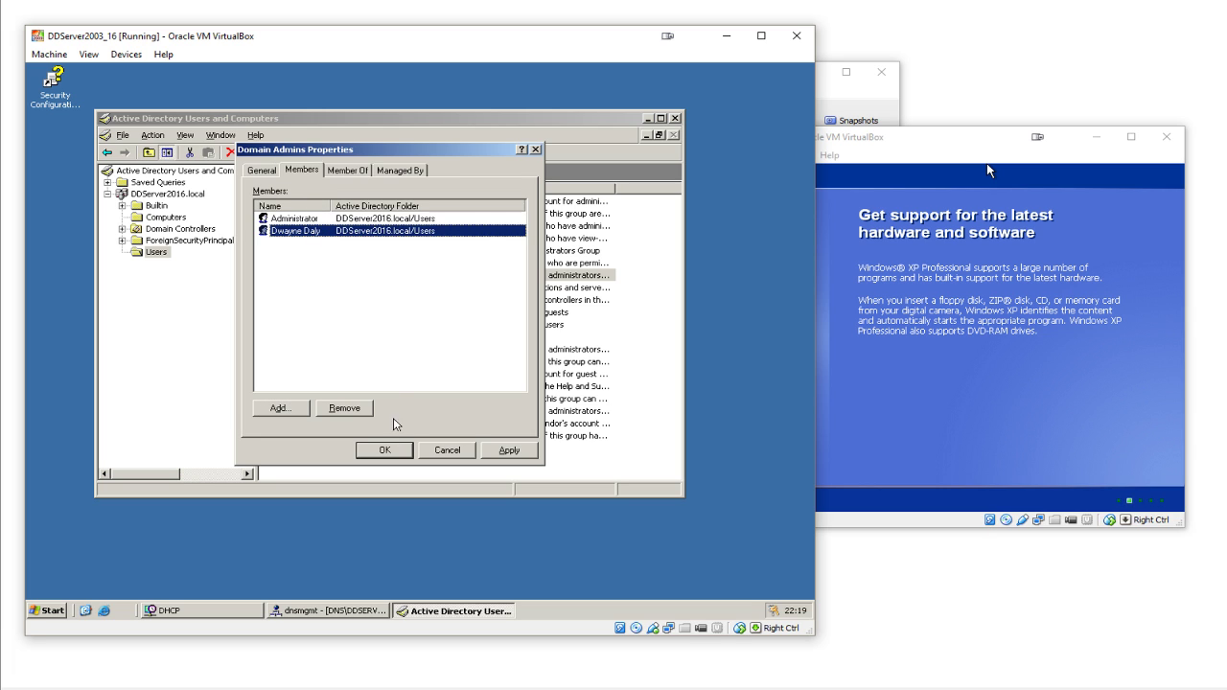
{"action": "left_click", "coordinate": [397, 447]}
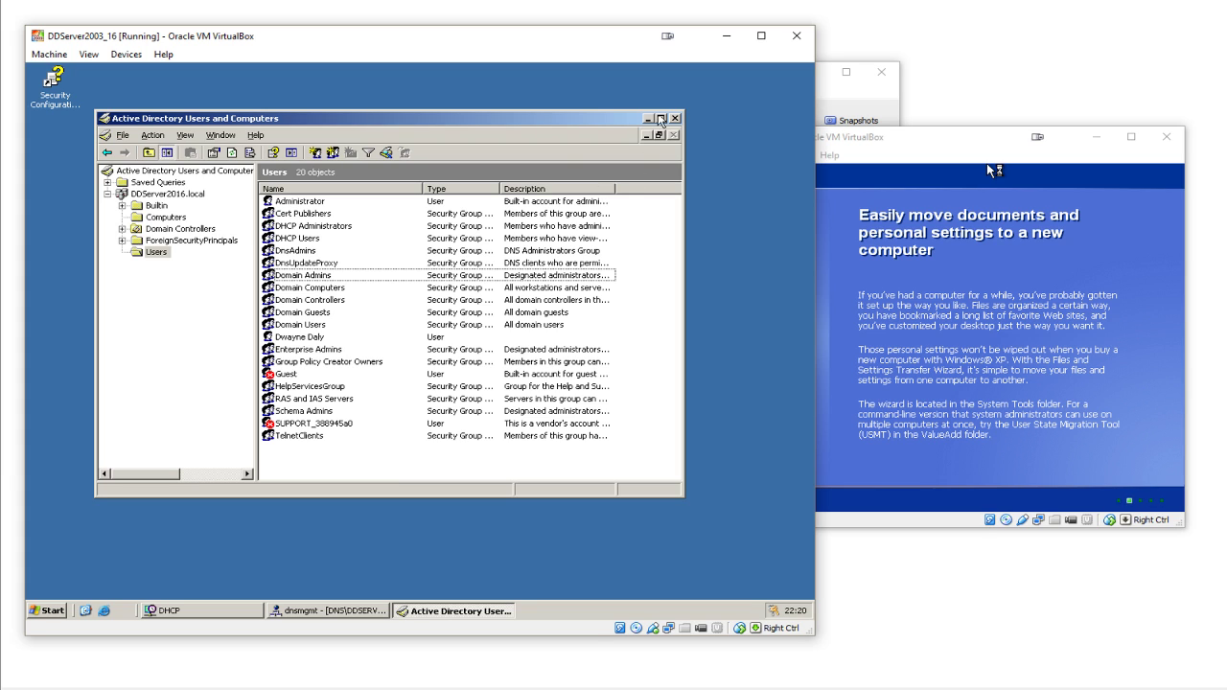
- Minimize Active Directory Users and Computers and bring up the Server 2003 Start menu
{"action": "left_click", "coordinate": [649, 118]}
{"action": "left_click", "coordinate": [896, 268]}
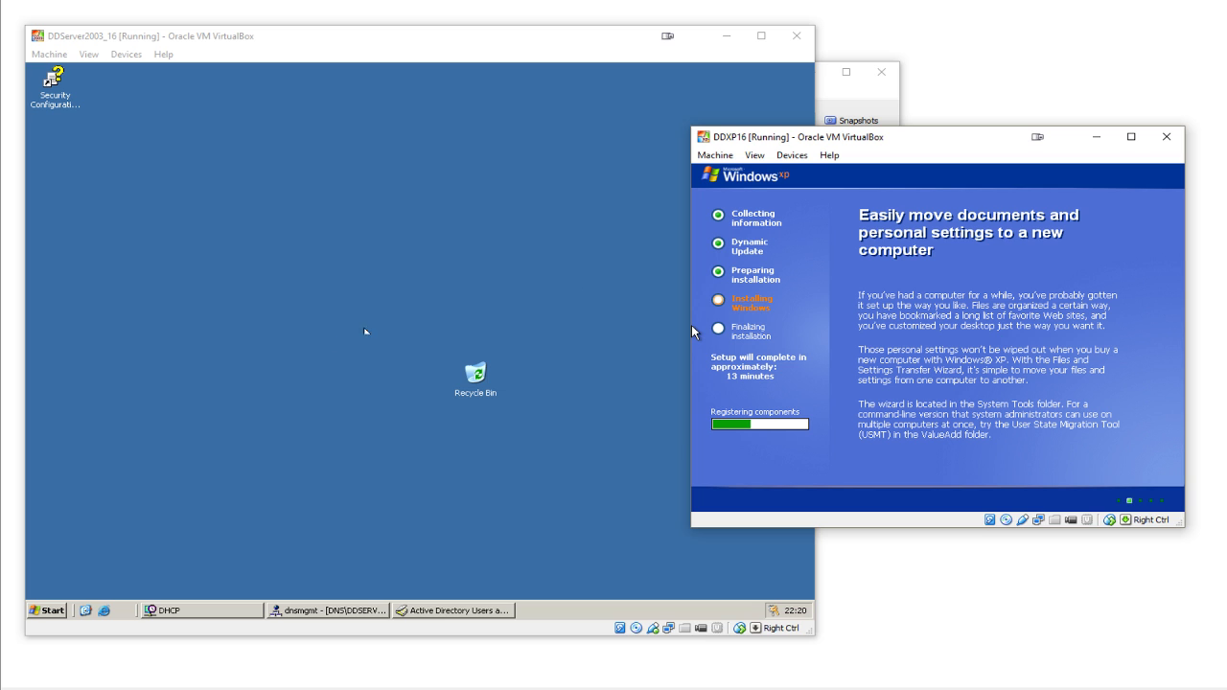
{"action": "left_click", "coordinate": [39, 611]}
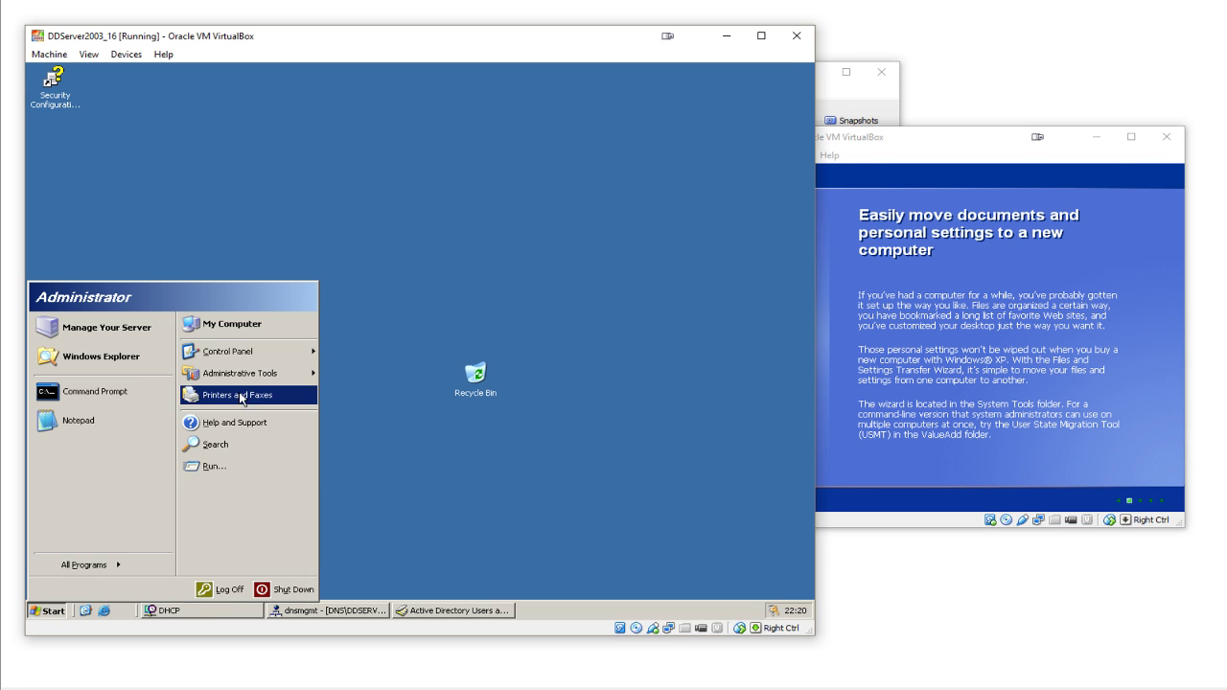
{"action": "mouse_move", "coordinate": [264, 361]}
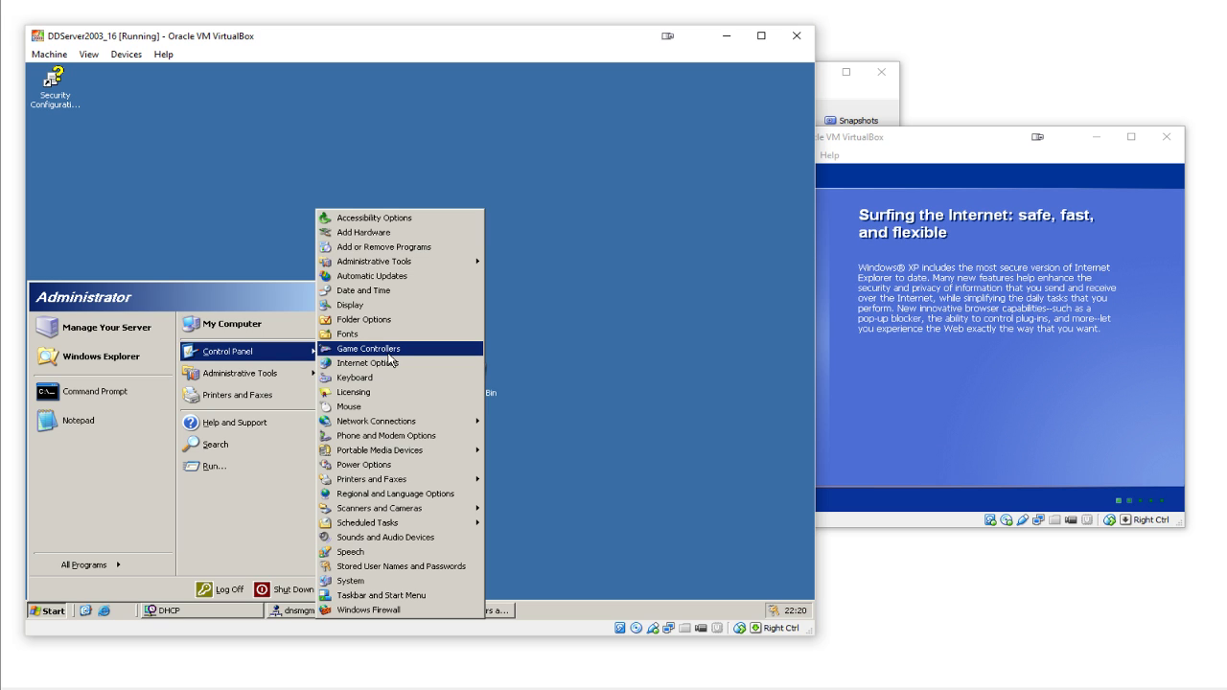
{"action": "left_click", "coordinate": [40, 614]}
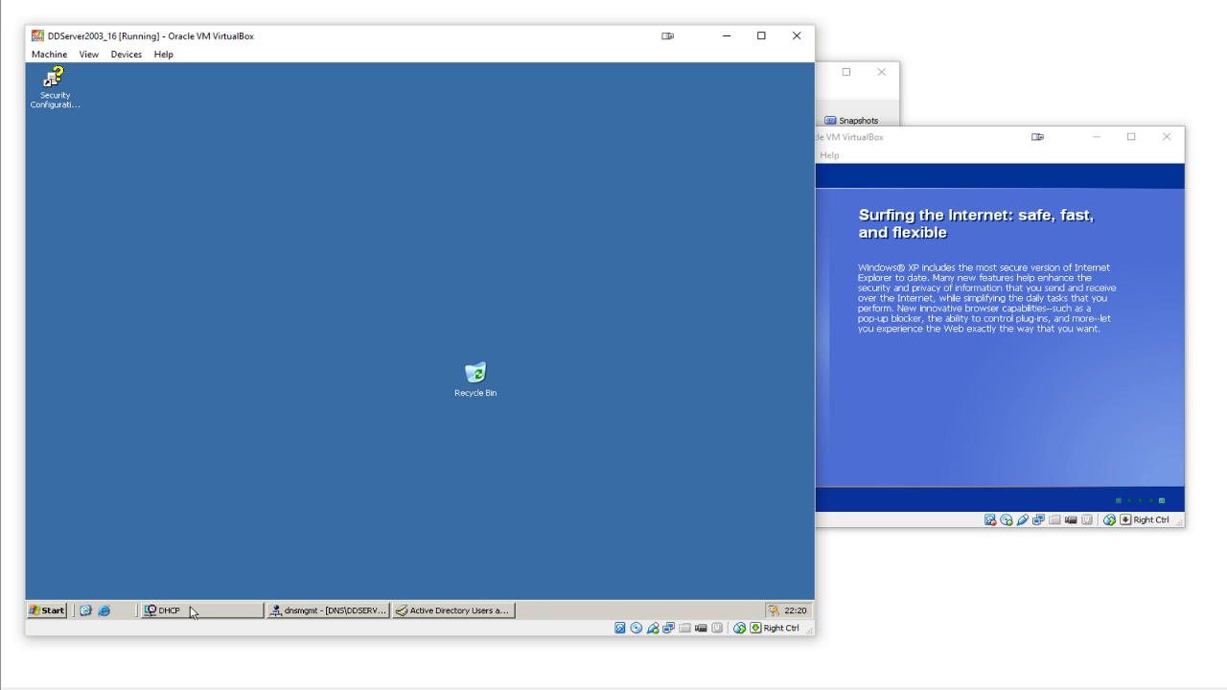
{"action": "left_click", "coordinate": [46, 611]}
{"action": "left_click", "coordinate": [46, 611]}
{"action": "left_click", "coordinate": [836, 422]}
{"action": "left_click", "coordinate": [535, 458]}
{"action": "left_click", "coordinate": [48, 611]}
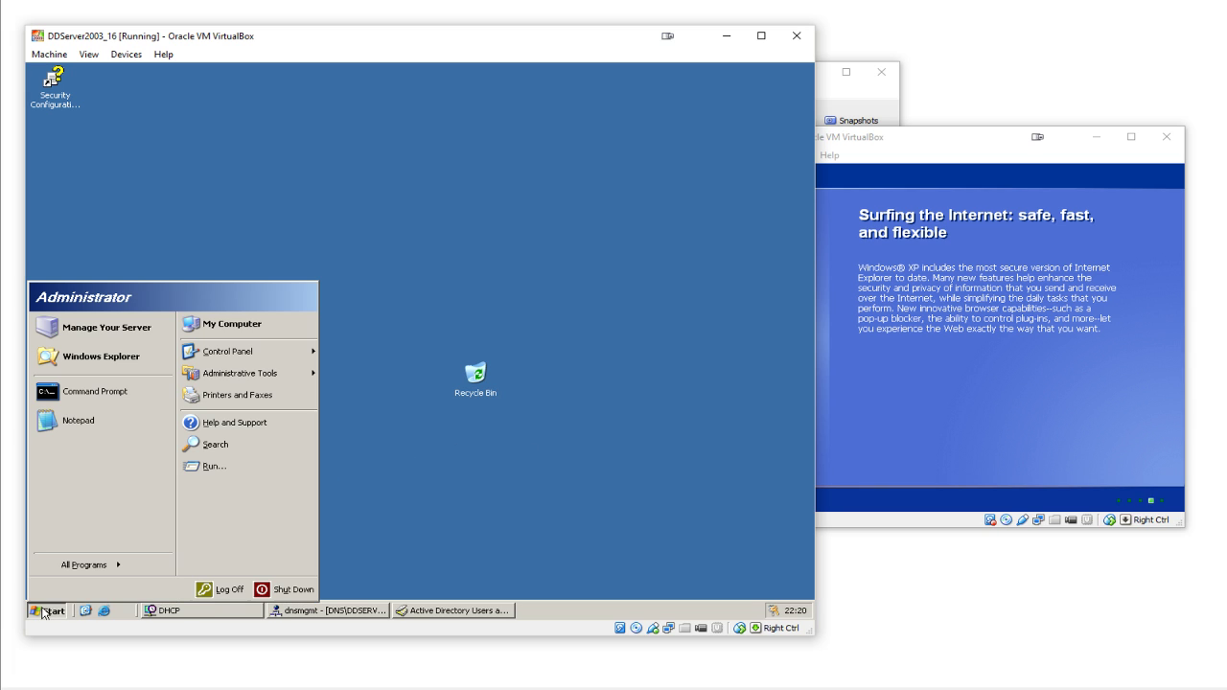
{"action": "mouse_move", "coordinate": [260, 383]}
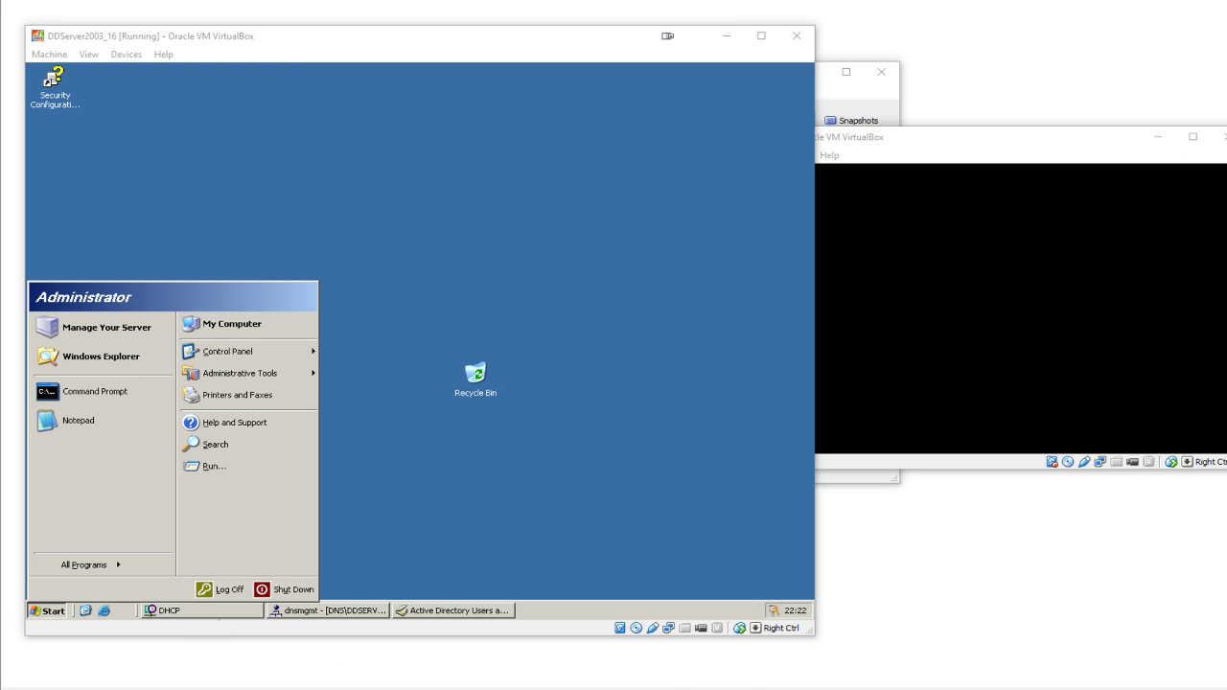
- Restart the aborted DDXP16 machine, boot Windows normally, and move its window to the right
{"action": "mouse_move", "coordinate": [597, 688]}
{"action": "left_click", "coordinate": [439, 633]}
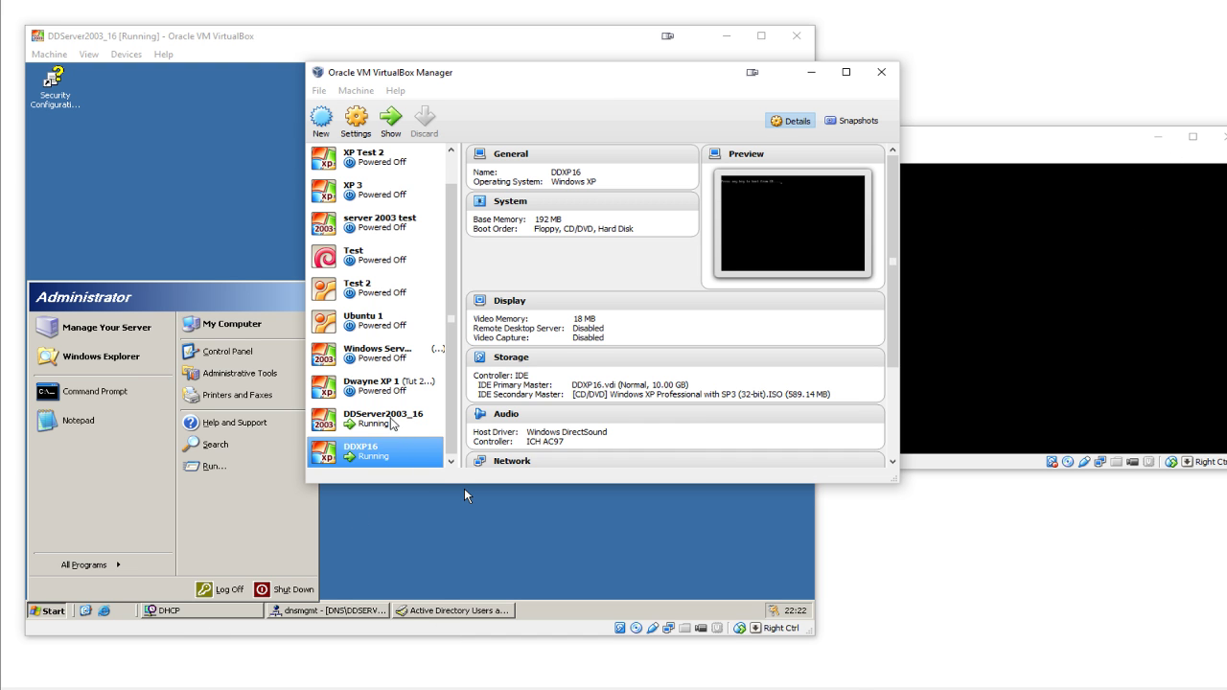
{"action": "left_click", "coordinate": [395, 305]}
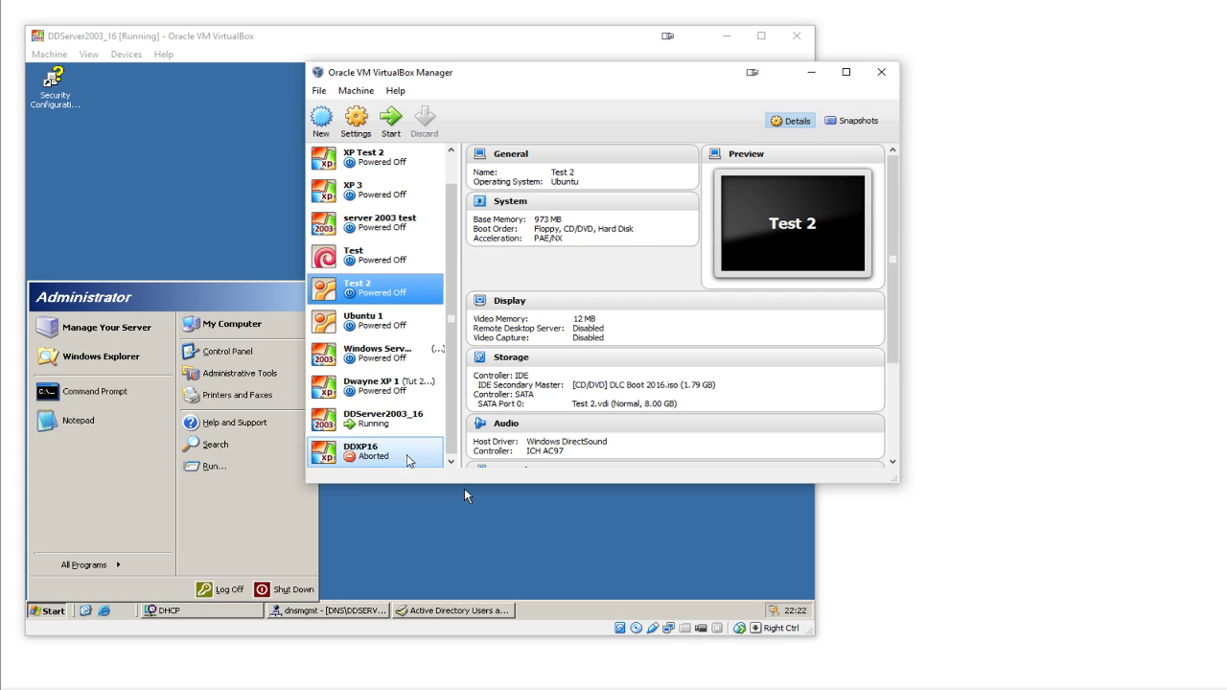
{"action": "left_click", "coordinate": [407, 460]}
{"action": "left_click", "coordinate": [391, 119]}
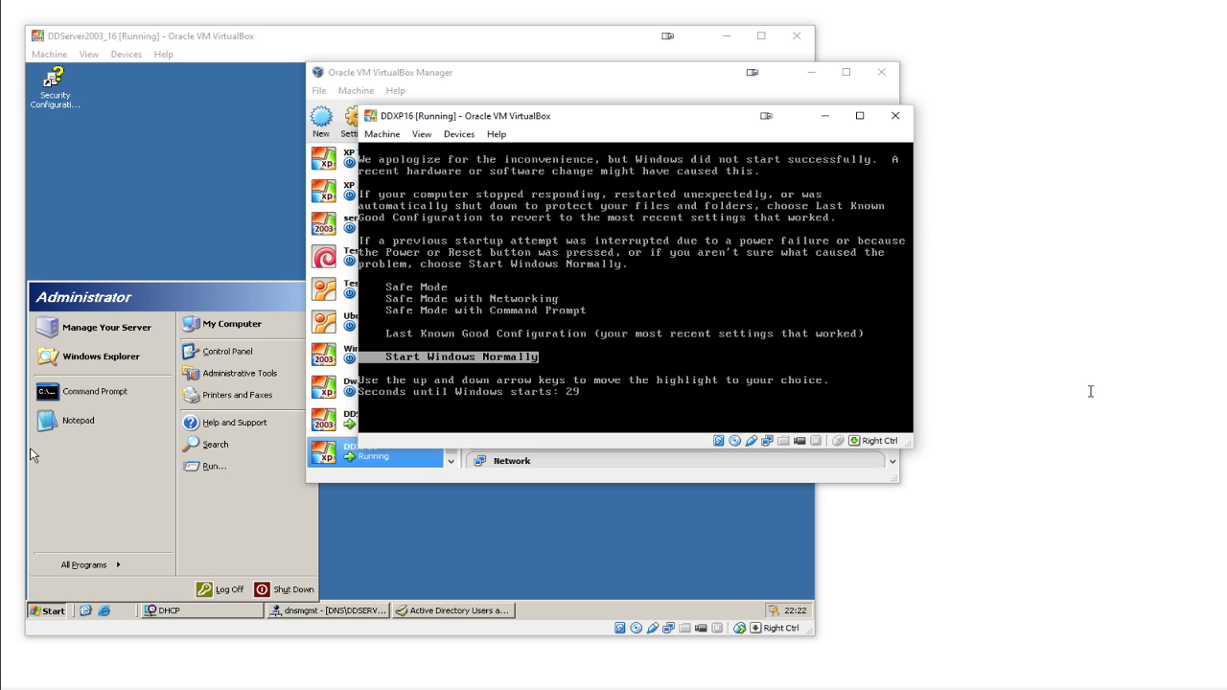
{"action": "key", "text": "Return"}
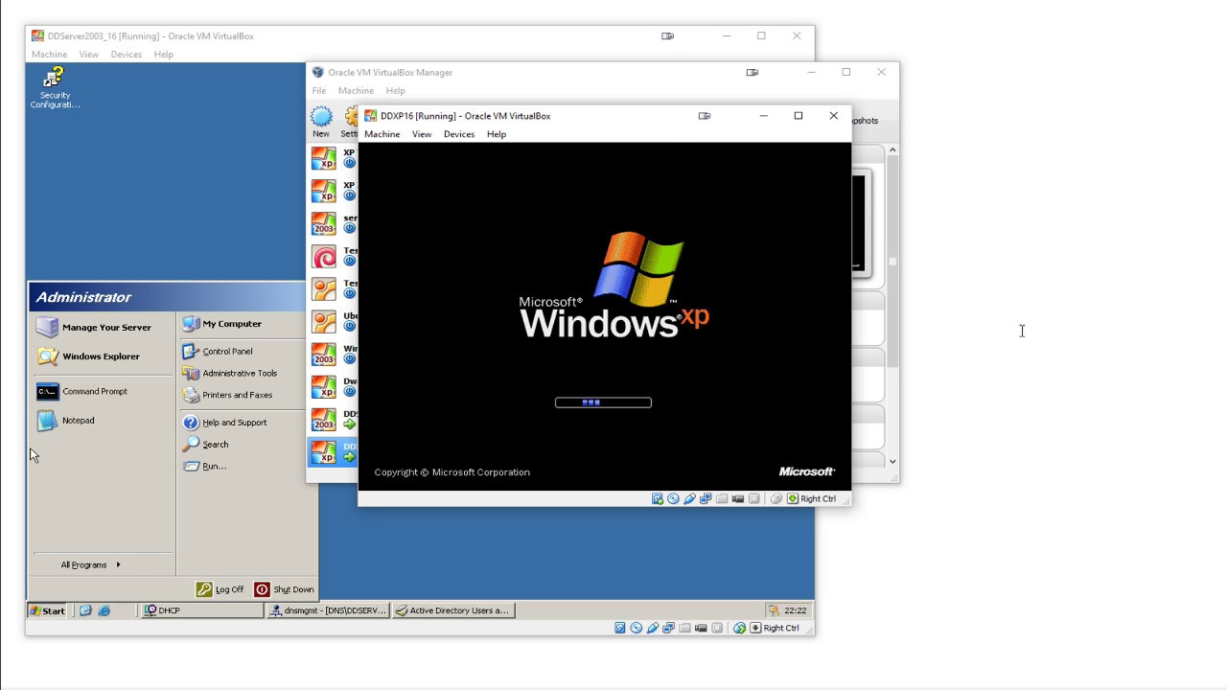
{"action": "left_click_drag", "start_coordinate": [640, 118], "coordinate": [856, 121]}
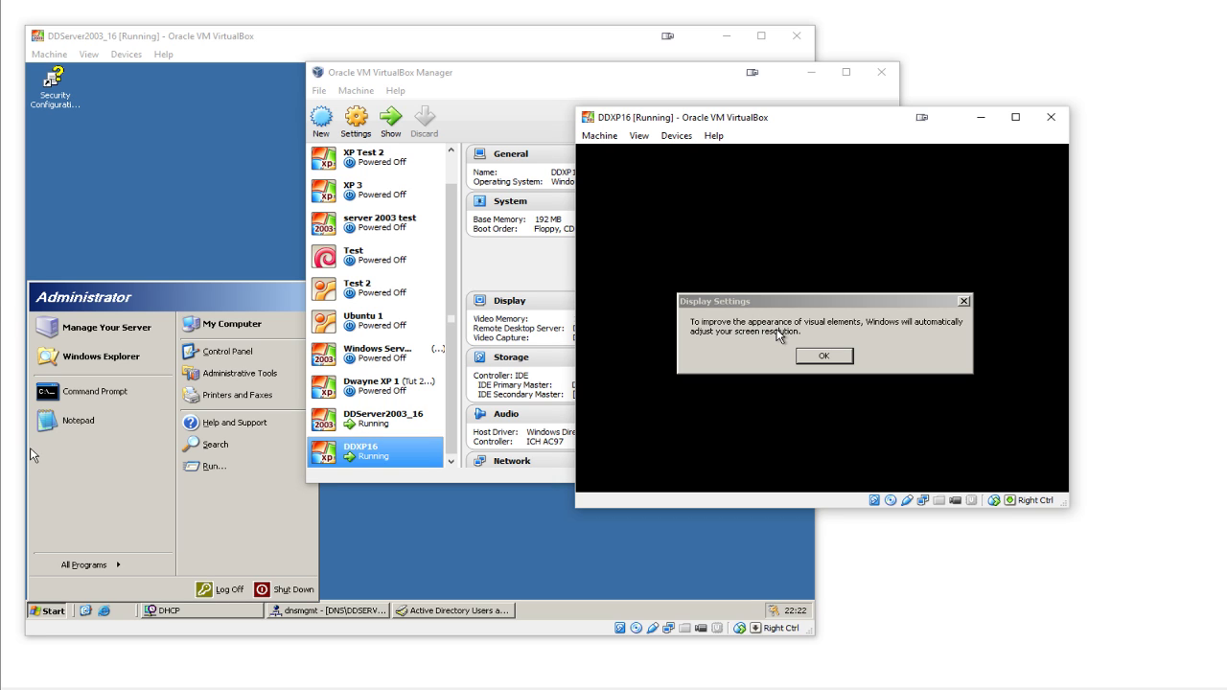
- Accept and keep XP's automatic resolution change, then move the DDXP16 window back left and up
{"action": "left_click", "coordinate": [811, 355]}
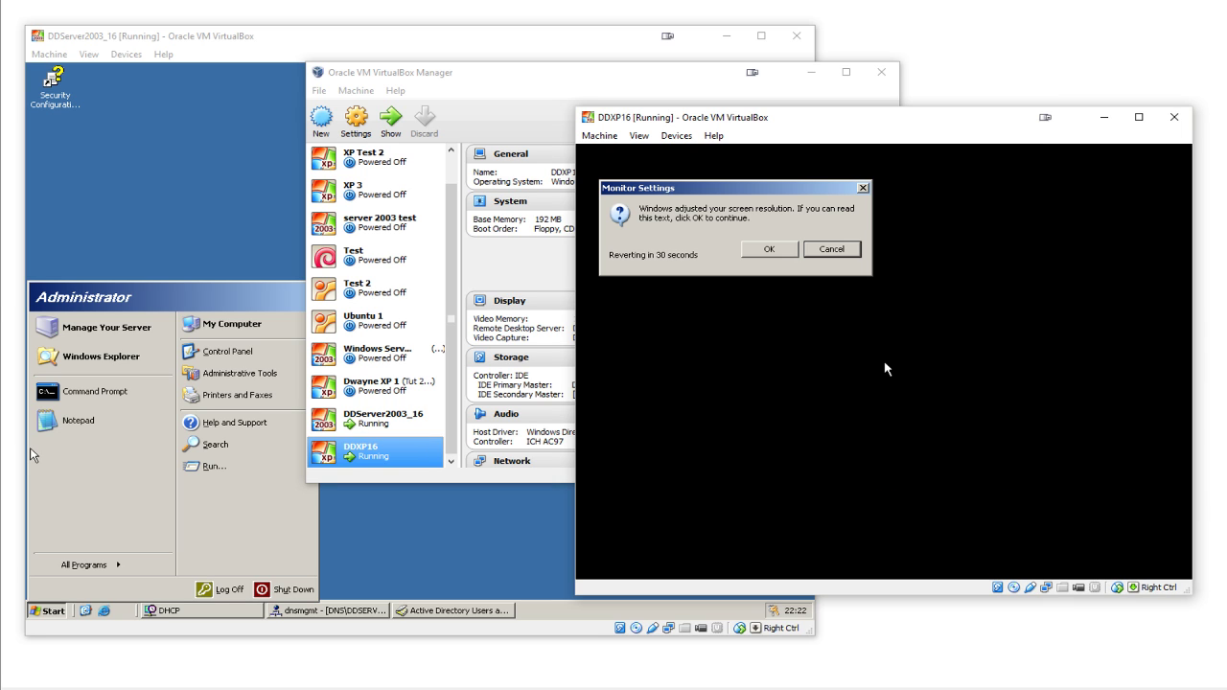
{"action": "left_click", "coordinate": [773, 252]}
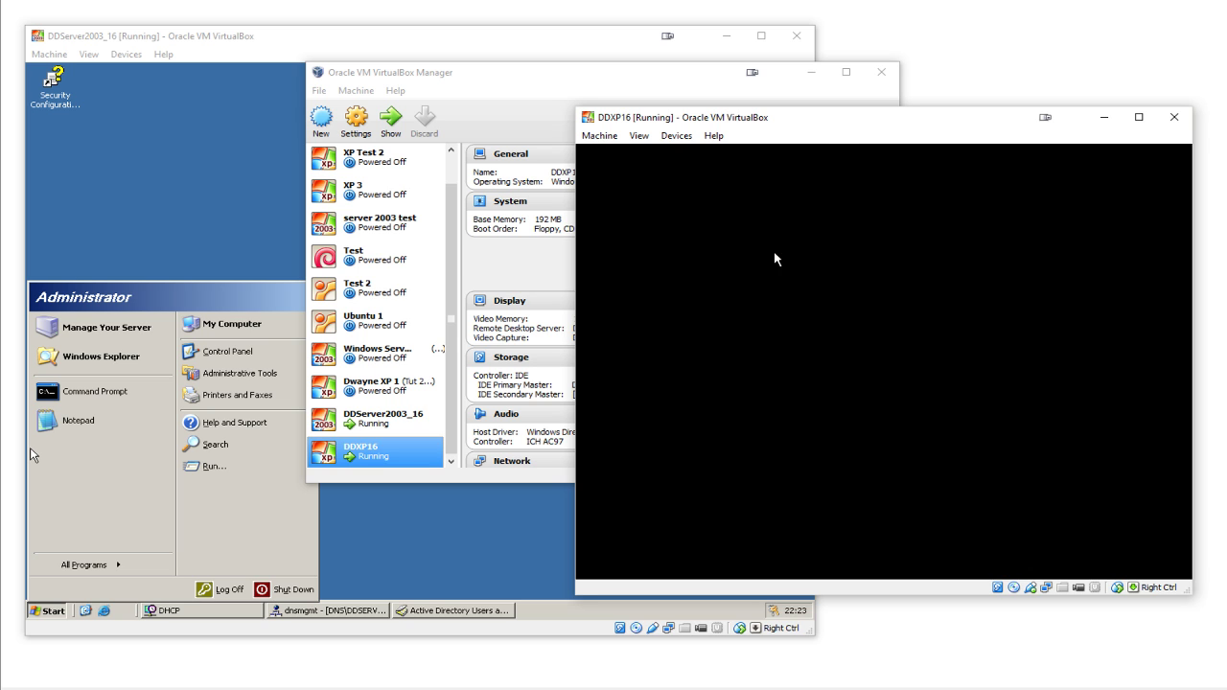
{"action": "left_click_drag", "start_coordinate": [844, 124], "coordinate": [759, 116]}
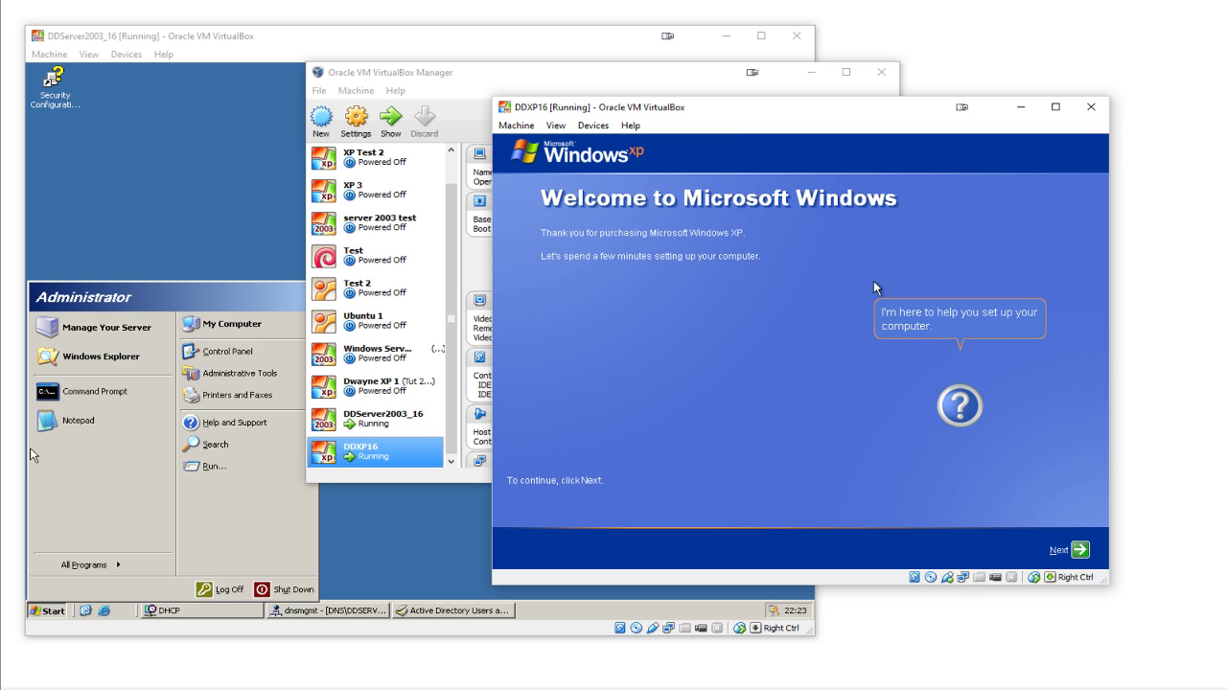
- In XP setup choose 'Not right now' for Automatic Updates, skip connectivity, and decline registration
{"action": "left_click", "coordinate": [1079, 554]}
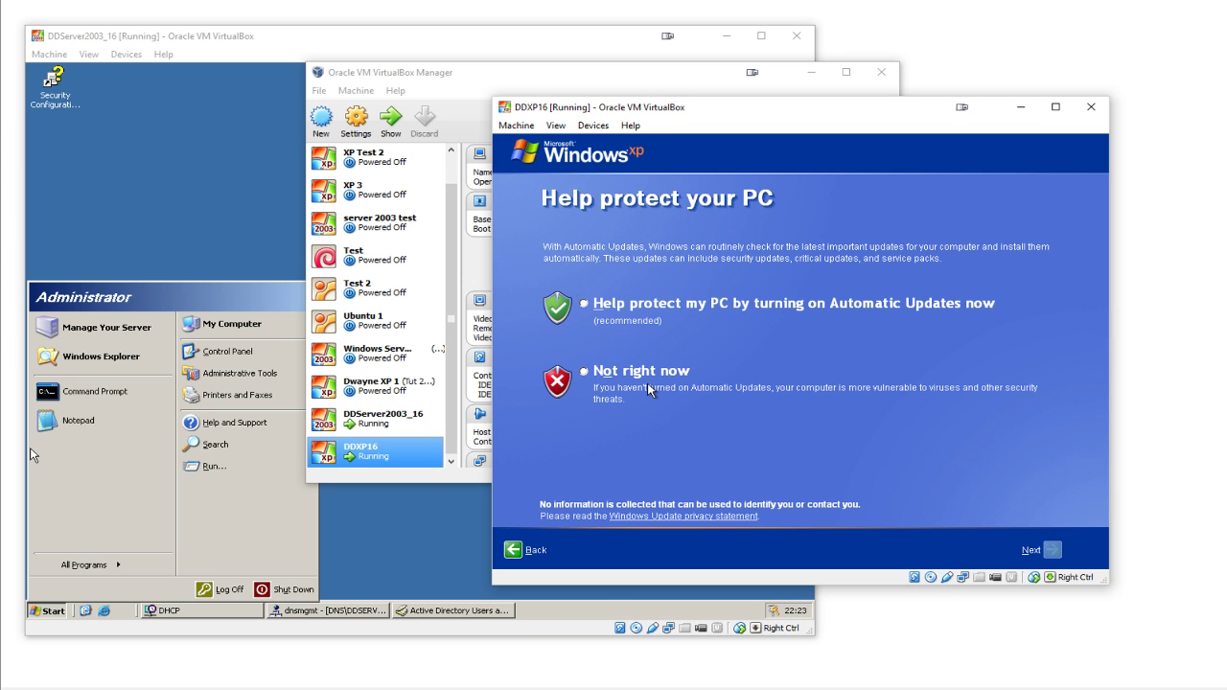
{"action": "left_click", "coordinate": [649, 388]}
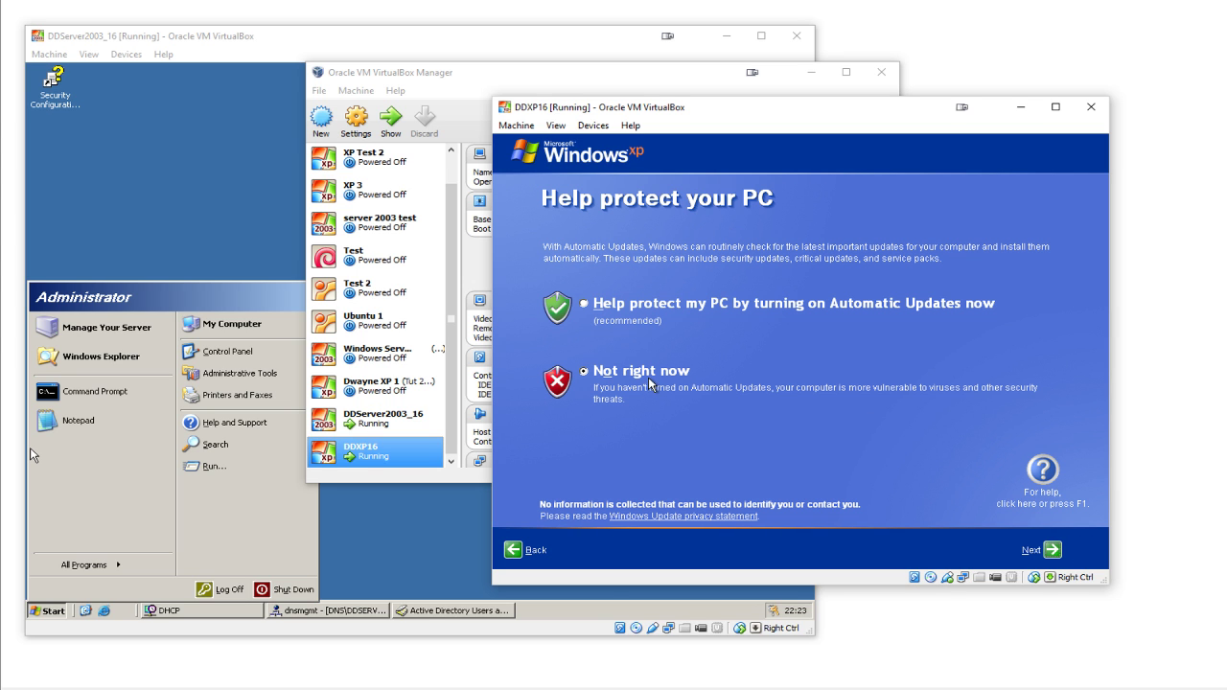
{"action": "left_click", "coordinate": [1052, 550]}
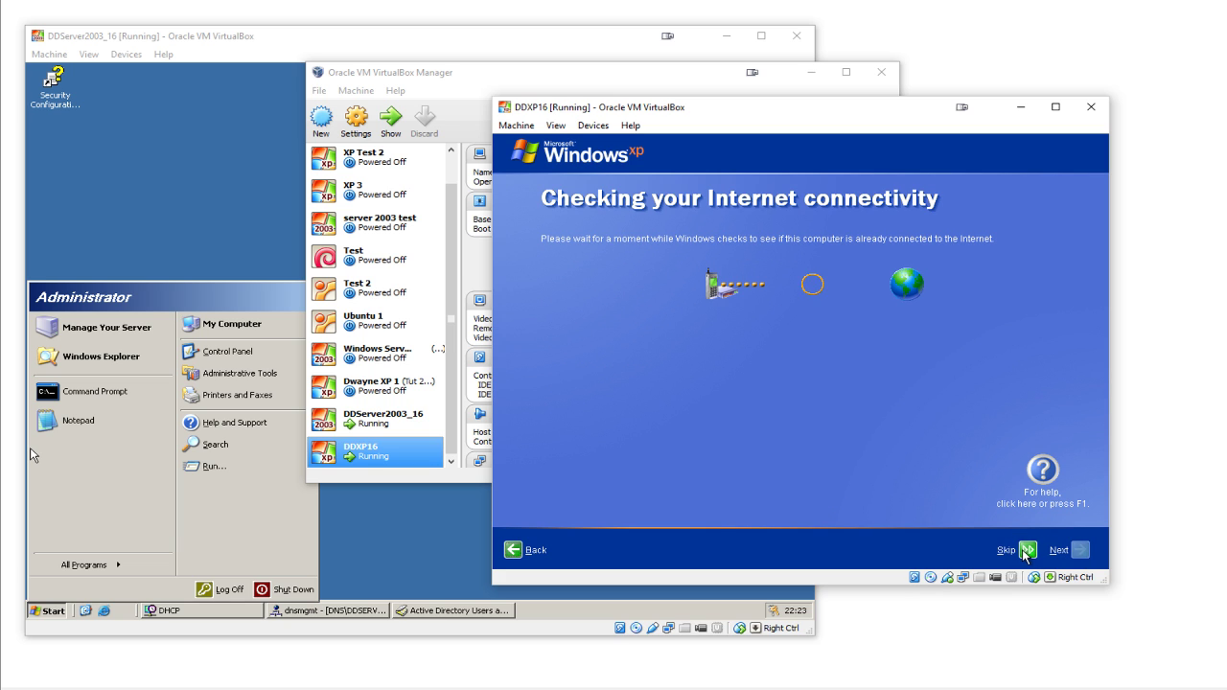
{"action": "left_click", "coordinate": [1026, 551]}
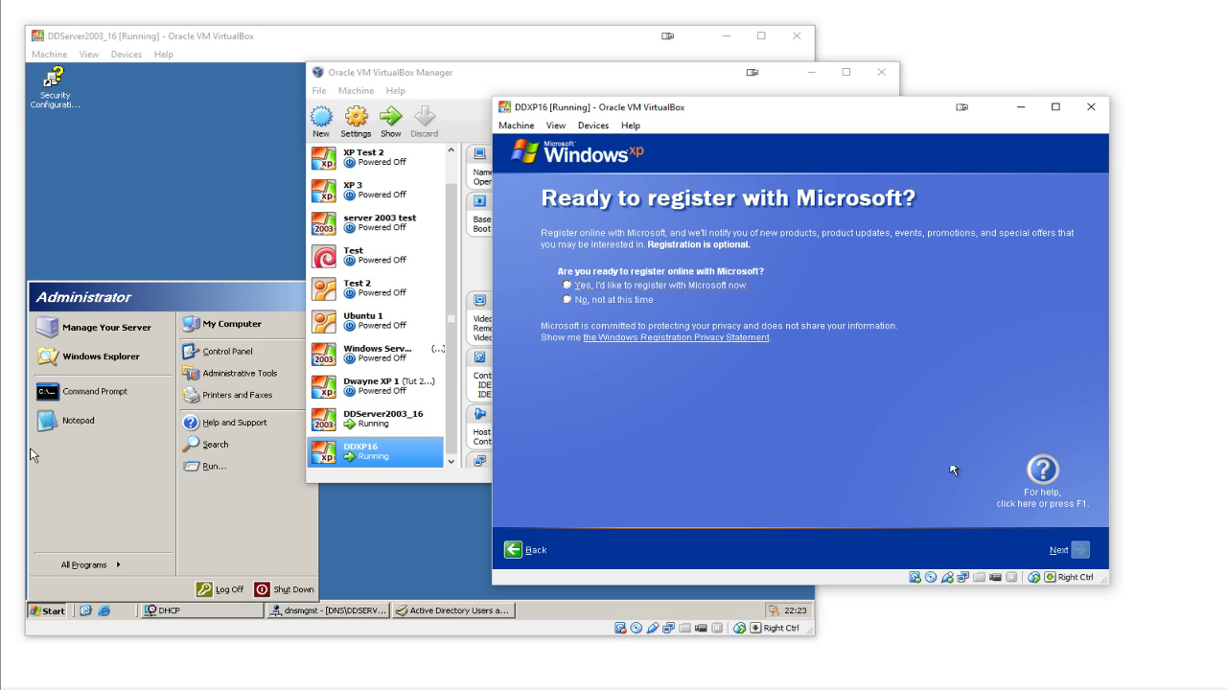
{"action": "left_click", "coordinate": [636, 302]}
{"action": "left_click", "coordinate": [582, 77]}
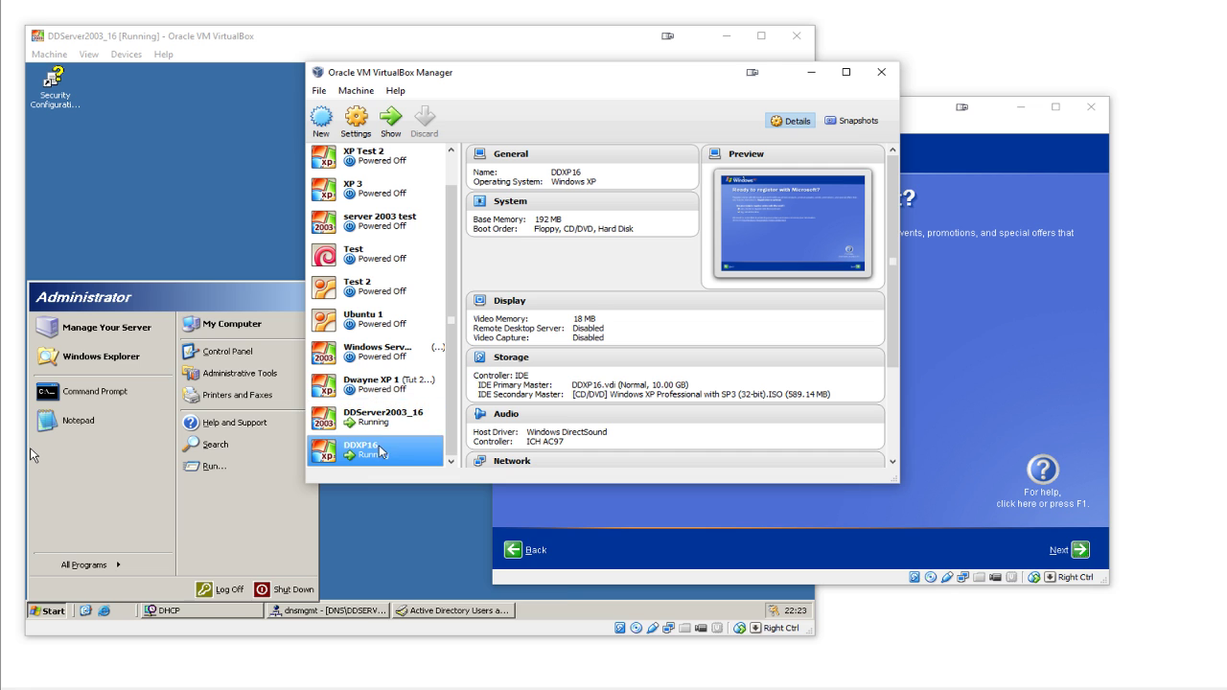
{"action": "right_click", "coordinate": [381, 448]}
- Set DDXP16's network adapter to Internal Network (intnet) with promiscuous mode Allow All
{"action": "left_click", "coordinate": [397, 455]}
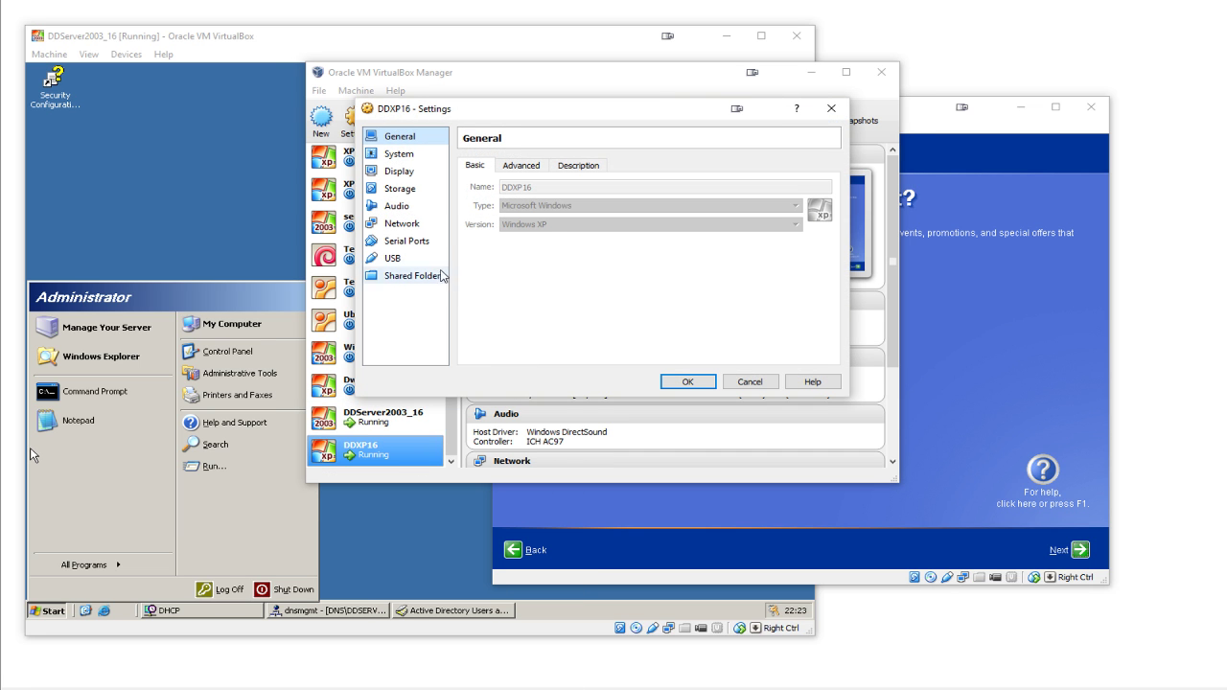
{"action": "left_click", "coordinate": [416, 227]}
{"action": "left_click", "coordinate": [604, 203]}
{"action": "left_click", "coordinate": [613, 248]}
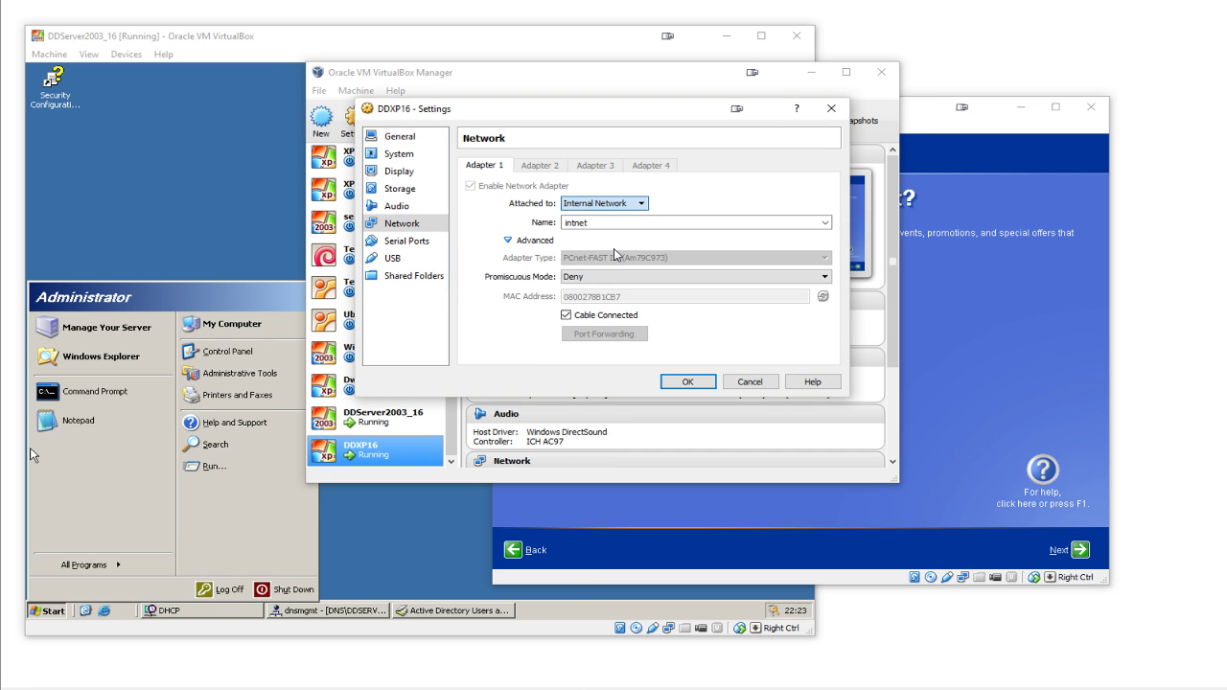
{"action": "left_click", "coordinate": [625, 277]}
{"action": "left_click", "coordinate": [625, 315]}
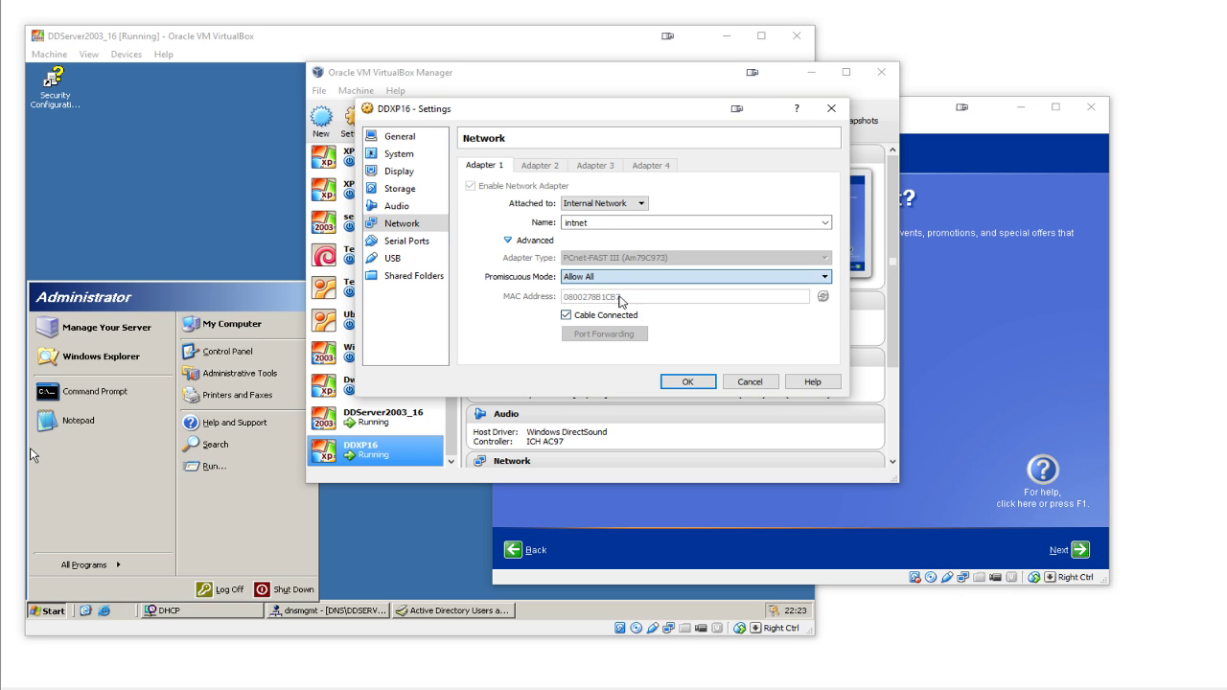
{"action": "left_click", "coordinate": [688, 381]}
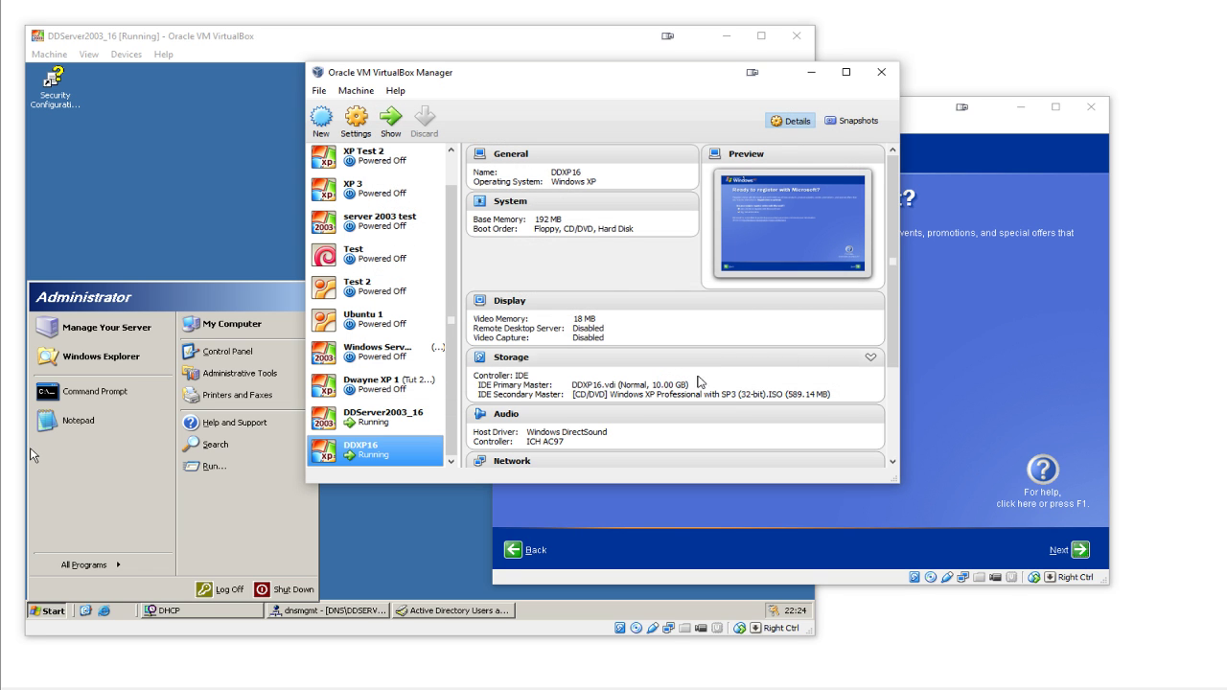
{"action": "left_click", "coordinate": [956, 294]}
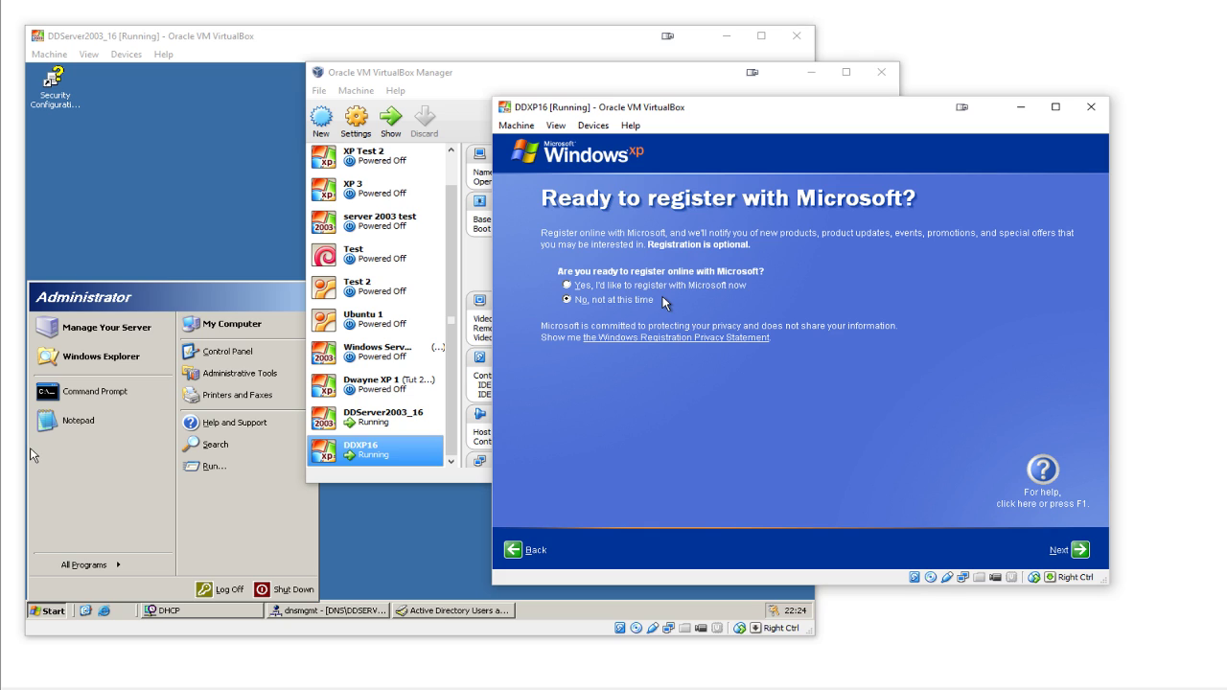
- Enter 'User' as the only account name and finish XP setup to the desktop
{"action": "left_click", "coordinate": [1078, 552]}
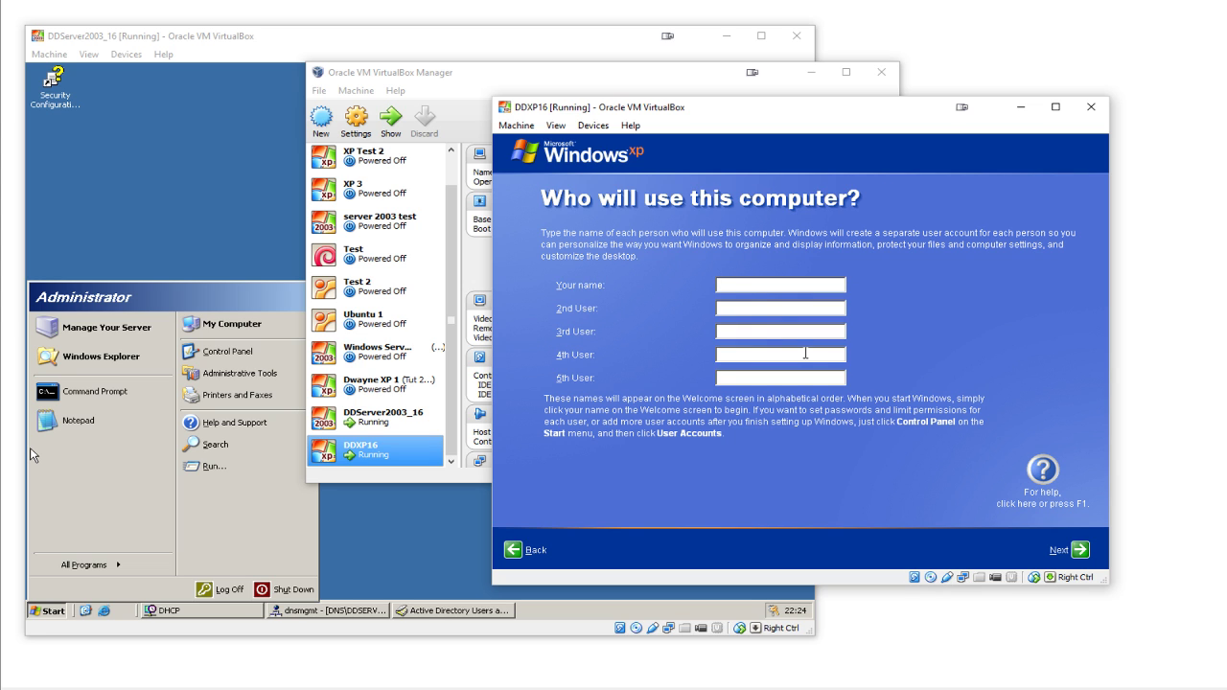
{"action": "type", "text": "User"}
{"action": "left_click", "coordinate": [1079, 552]}
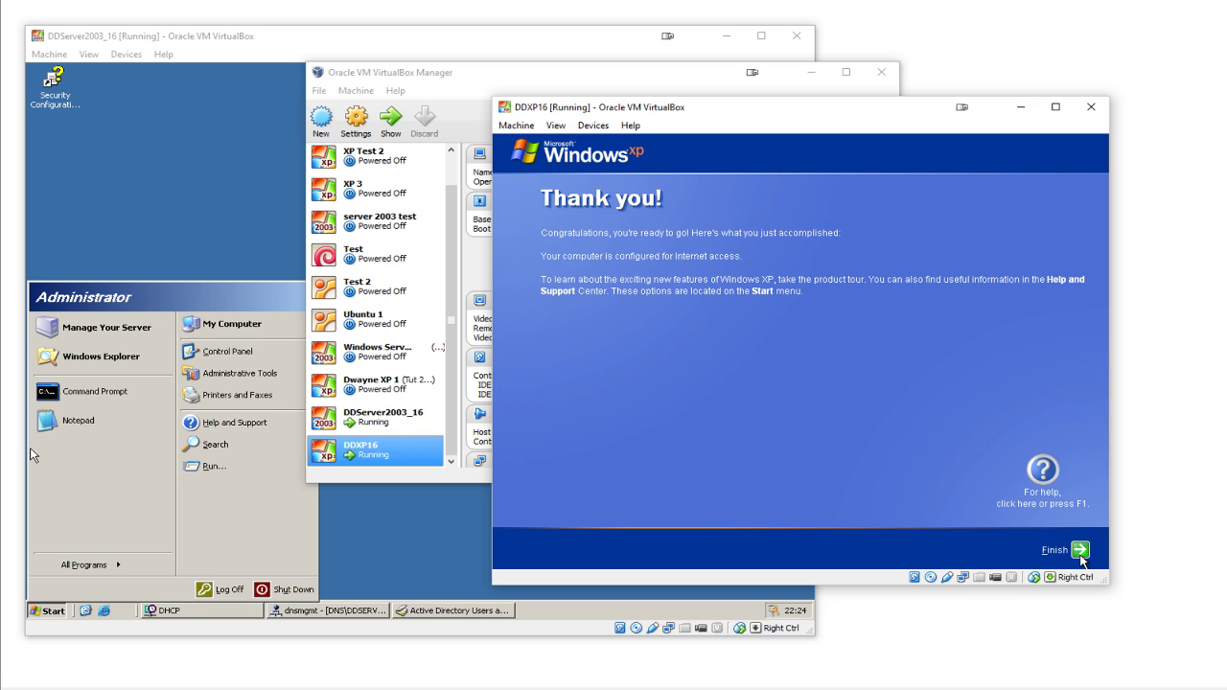
{"action": "left_click", "coordinate": [1080, 551]}
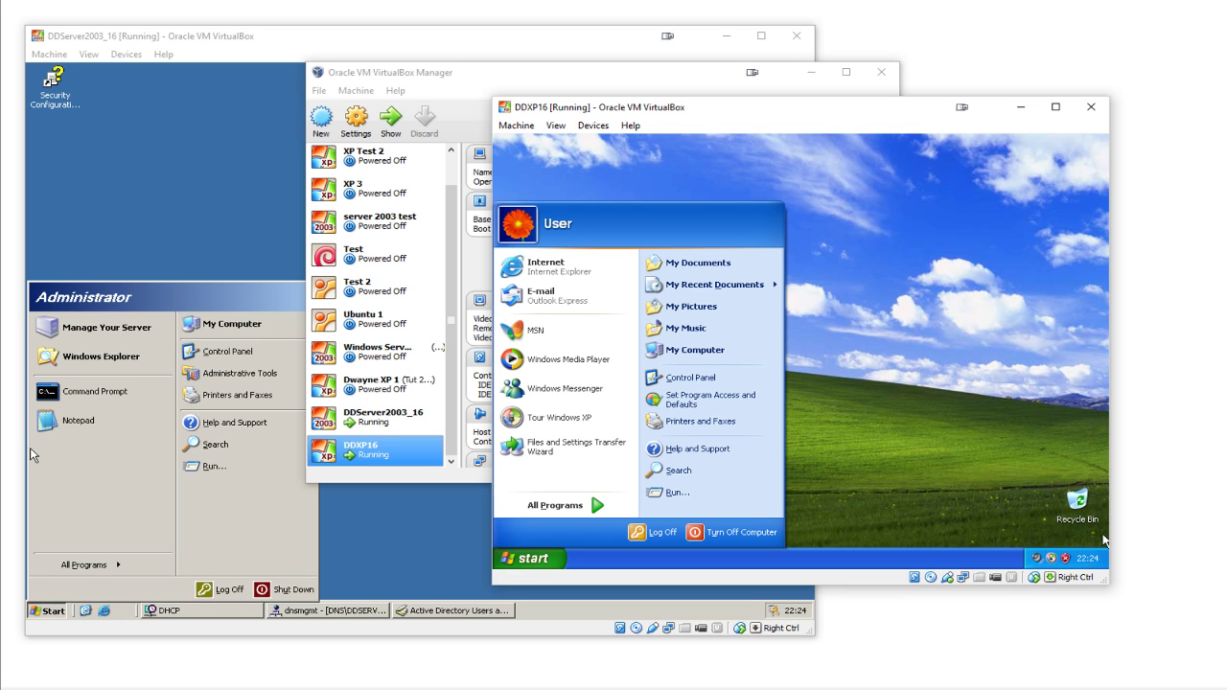
{"action": "right_click", "coordinate": [711, 361]}
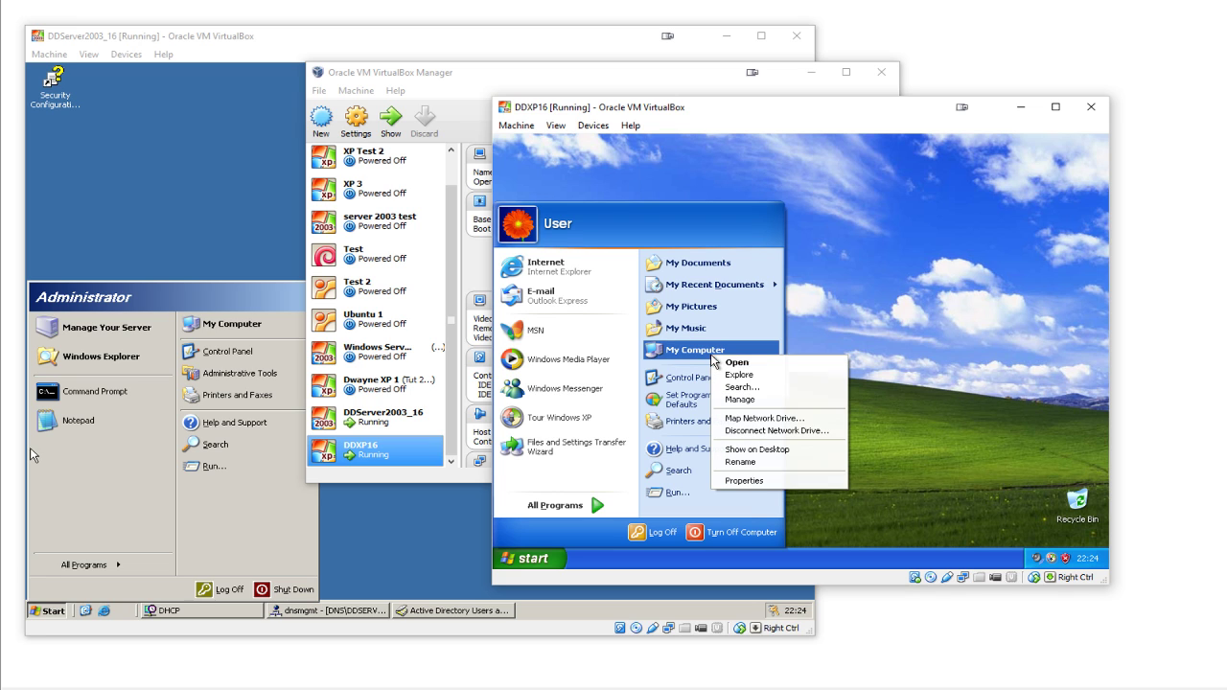
- In Computer Management's Local Users and Groups, start Set Password on the Administrator account
{"action": "left_click", "coordinate": [740, 401]}
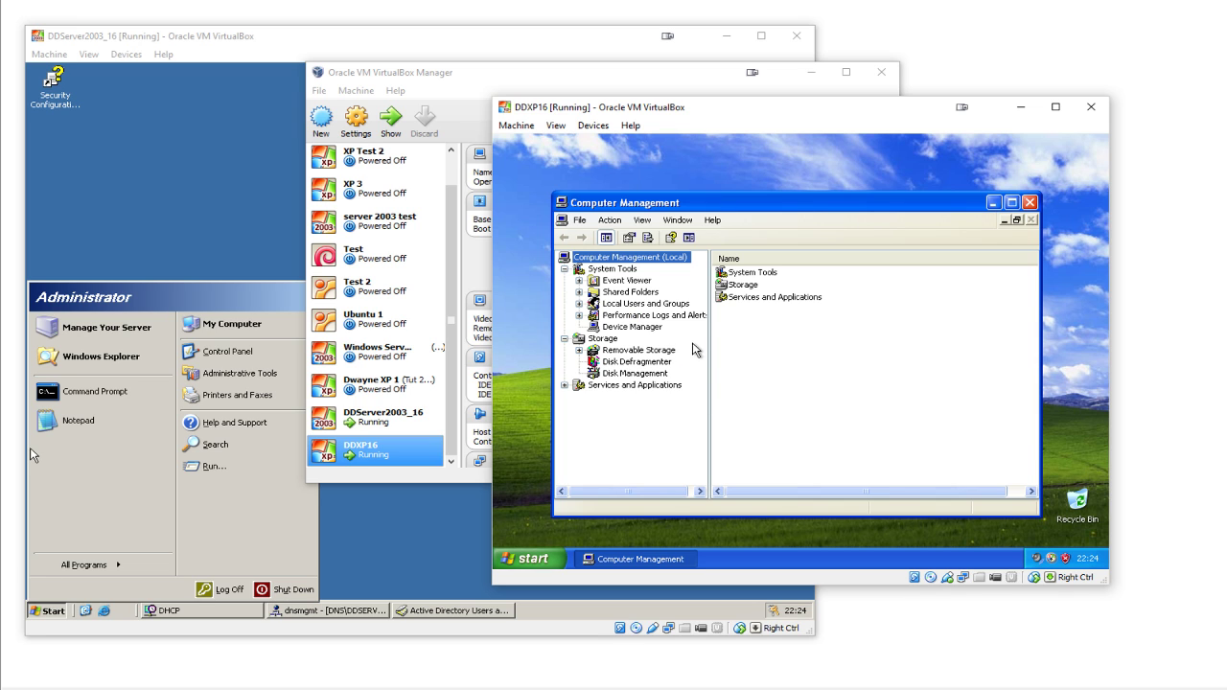
{"action": "left_click_drag", "start_coordinate": [749, 204], "coordinate": [743, 159]}
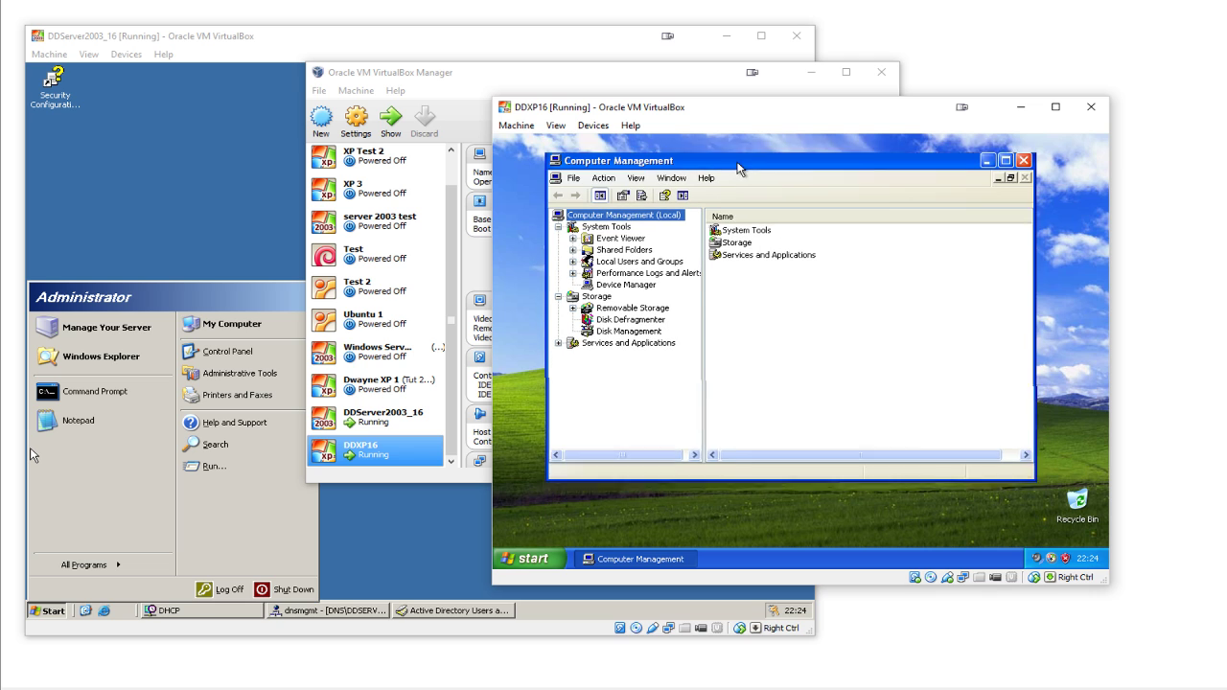
{"action": "double_click", "coordinate": [655, 261]}
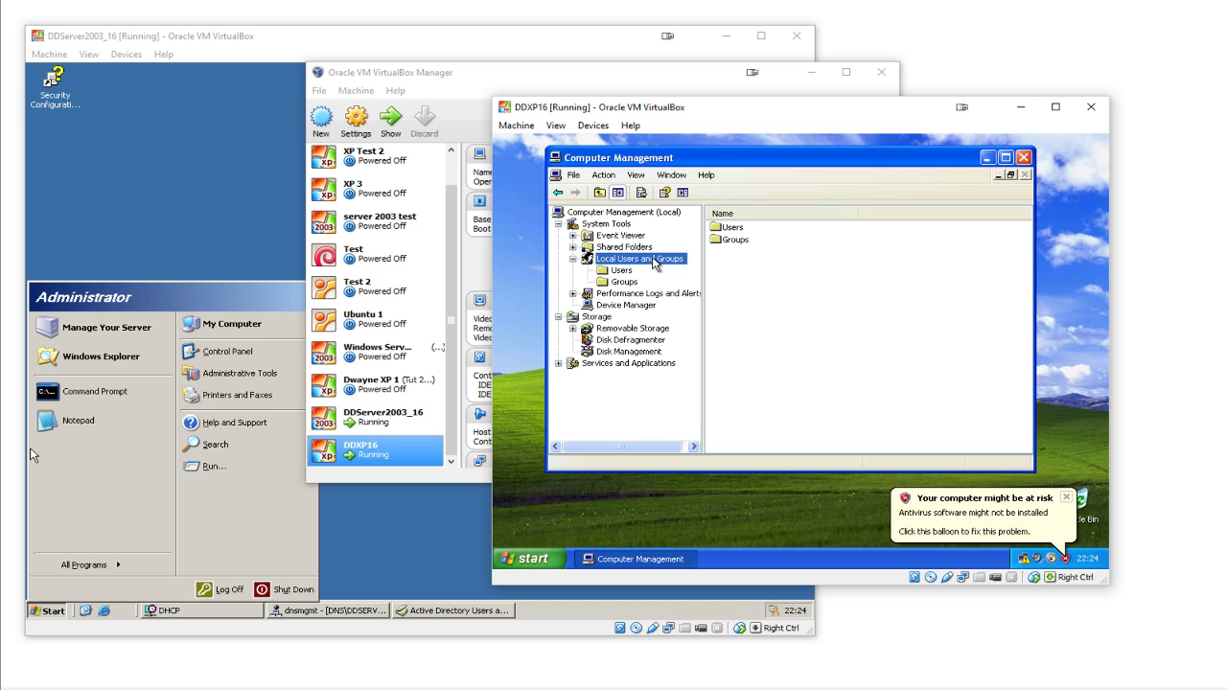
{"action": "left_click", "coordinate": [619, 271]}
{"action": "left_click", "coordinate": [748, 232]}
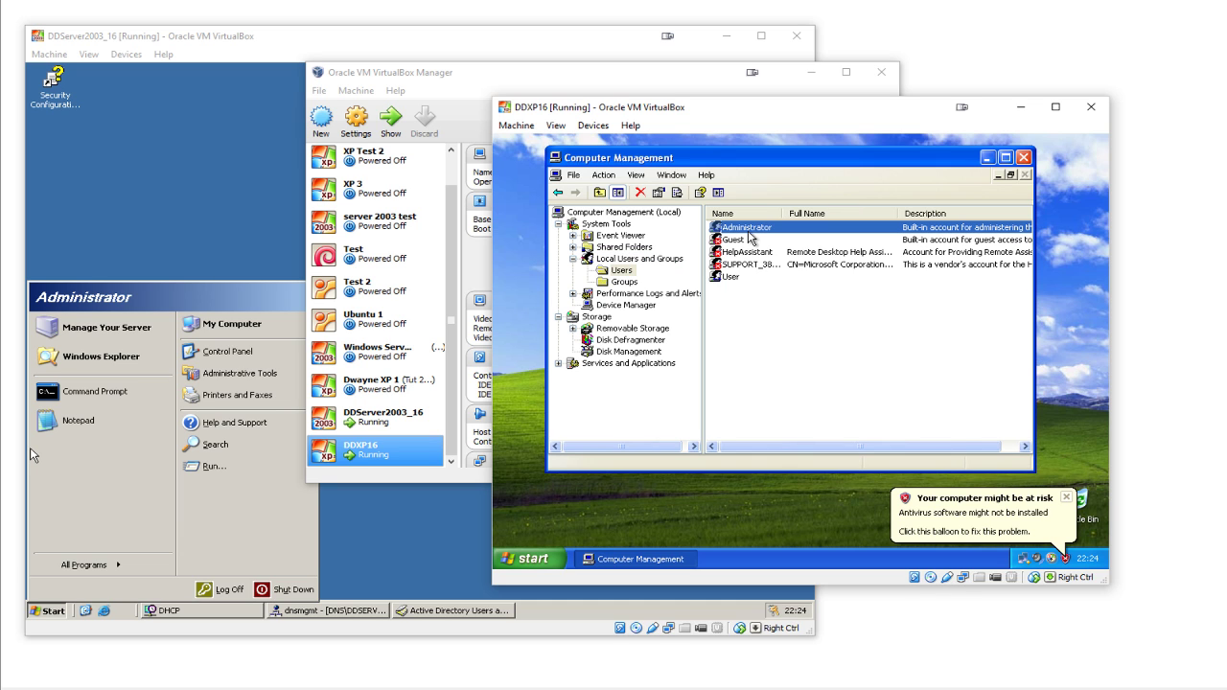
{"action": "right_click", "coordinate": [749, 231]}
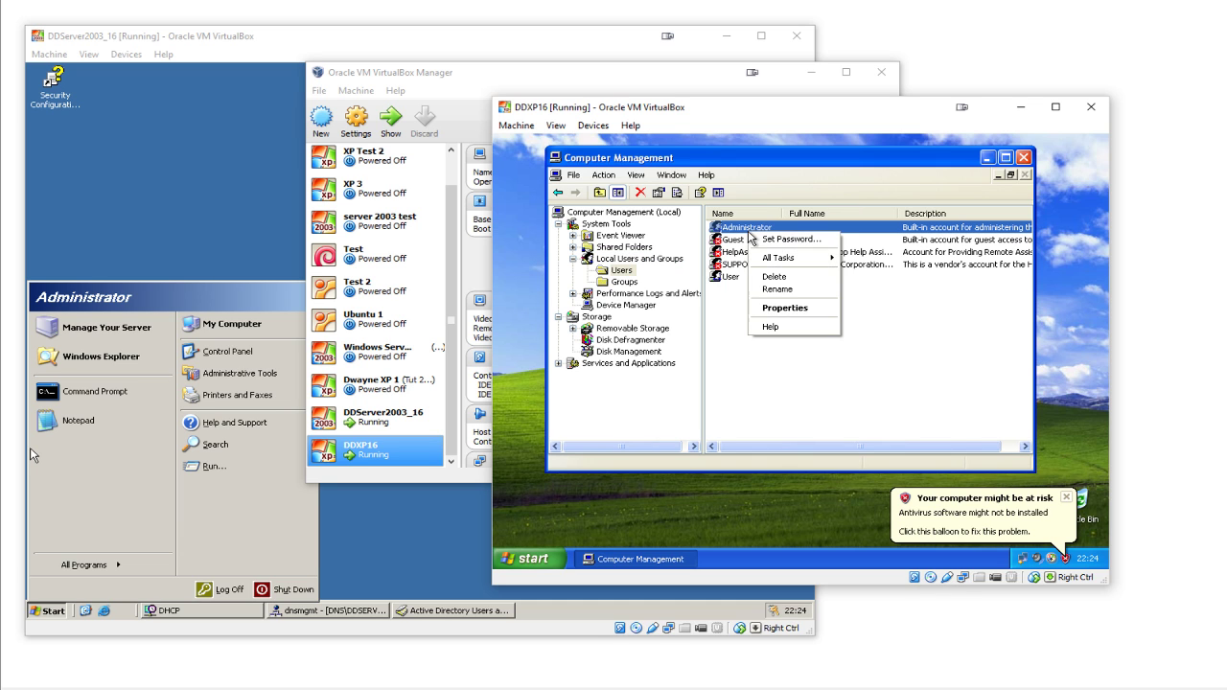
{"action": "left_click", "coordinate": [781, 242]}
{"action": "left_click", "coordinate": [719, 387]}
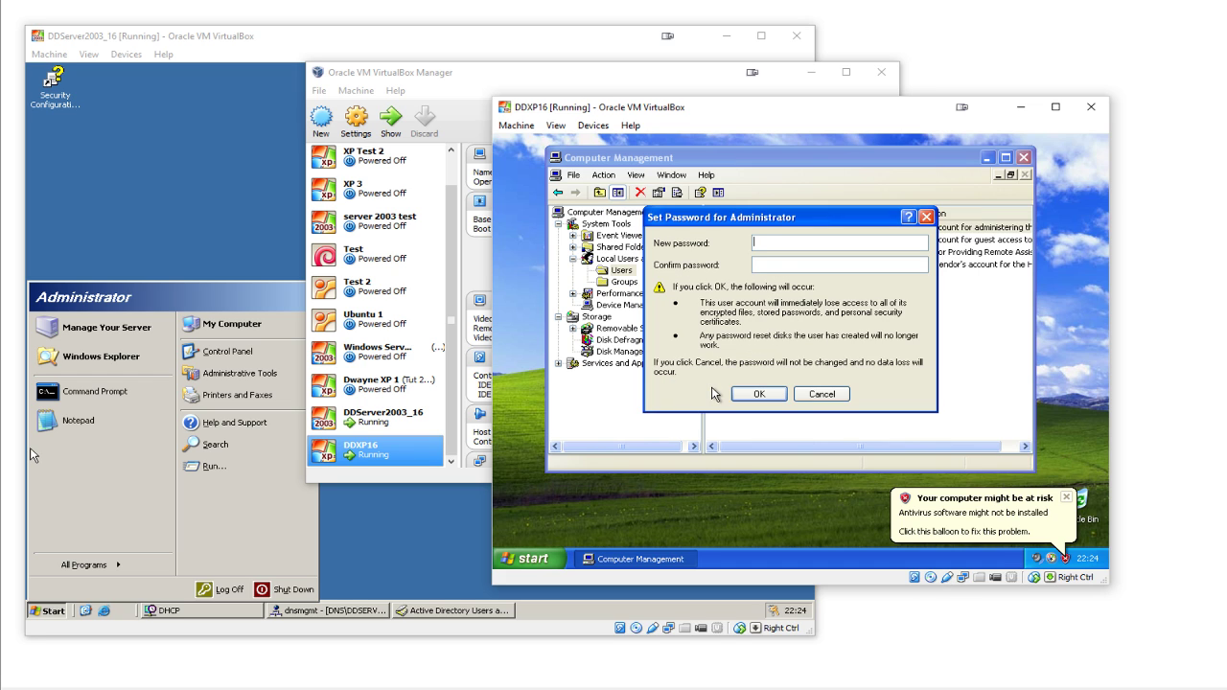
- Enter and confirm the new Administrator password, review its properties, and close Computer Management
{"action": "type", "text": "password"}
{"action": "left_click", "coordinate": [759, 394]}
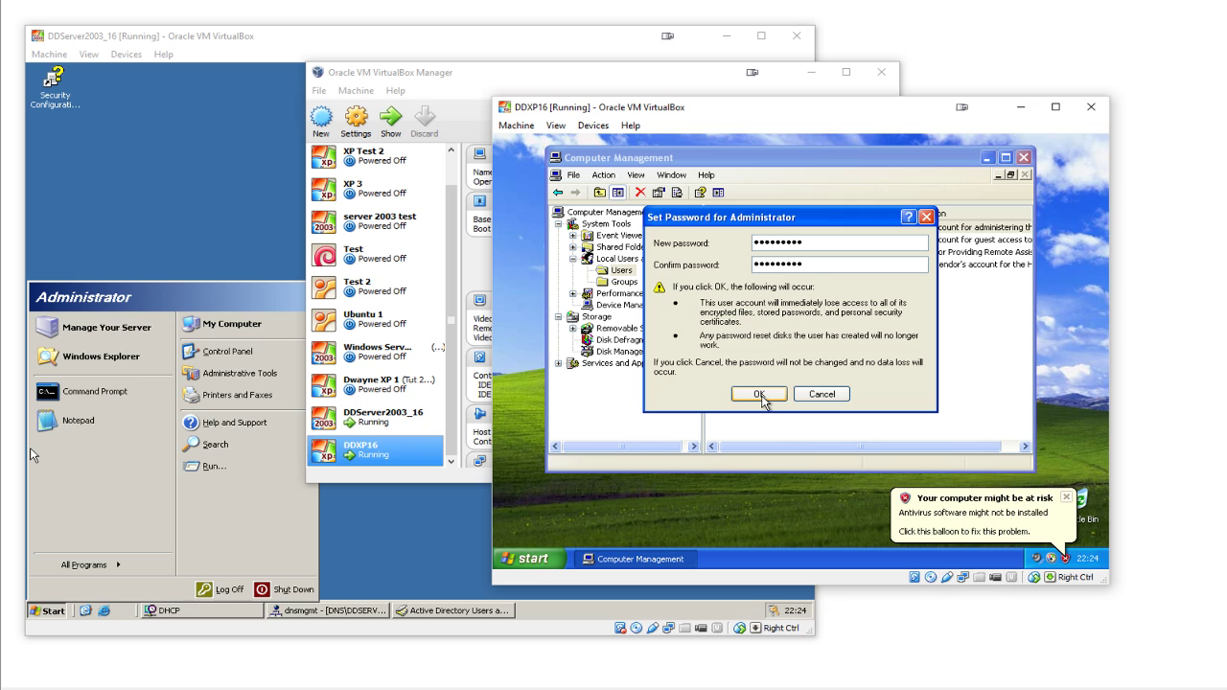
{"action": "left_click", "coordinate": [760, 394]}
{"action": "left_click", "coordinate": [802, 341]}
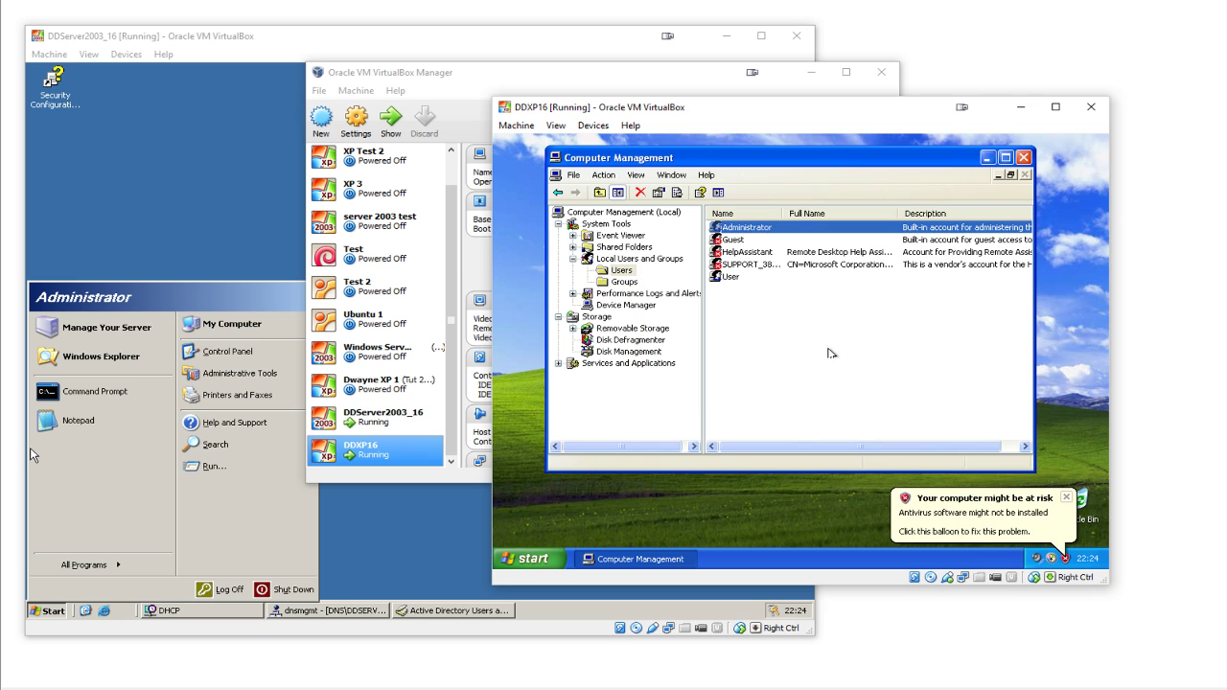
{"action": "left_click", "coordinate": [1066, 497]}
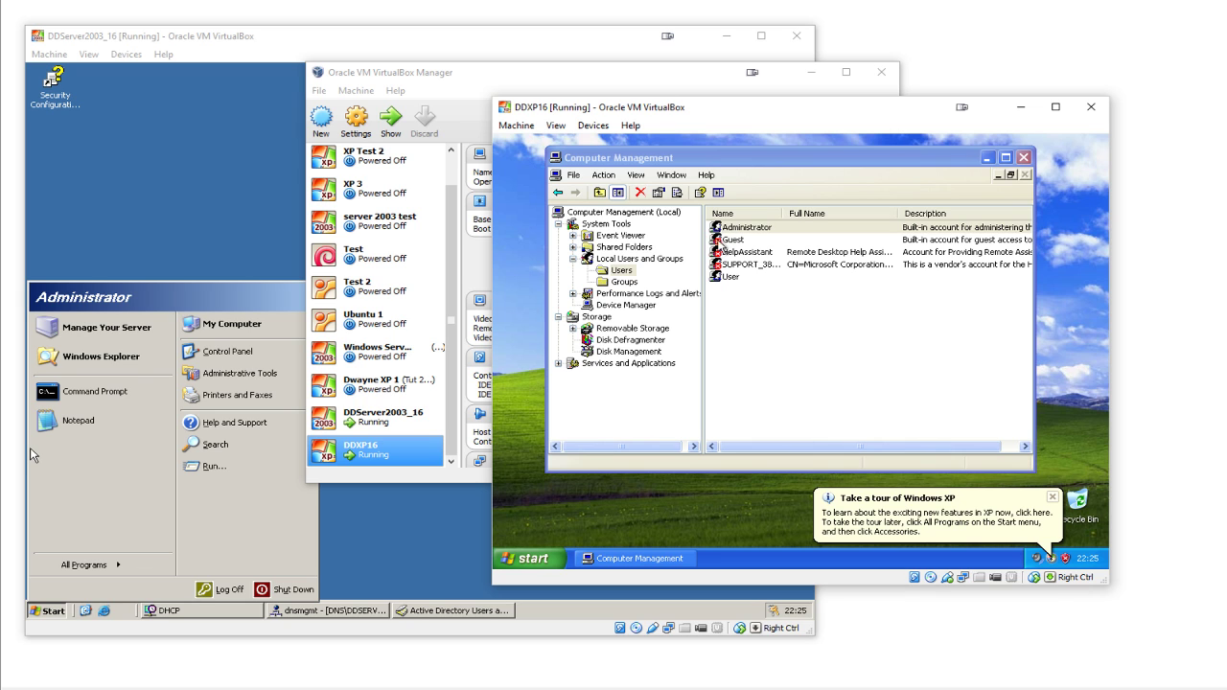
{"action": "double_click", "coordinate": [730, 228]}
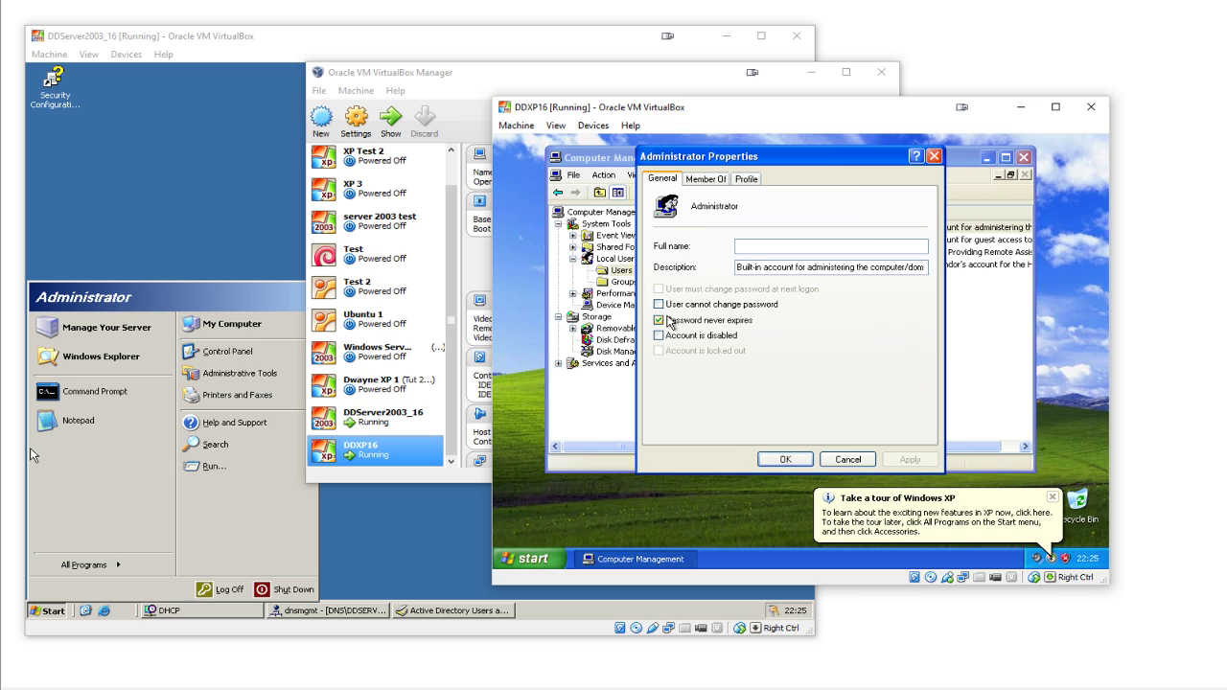
{"action": "left_click", "coordinate": [790, 459]}
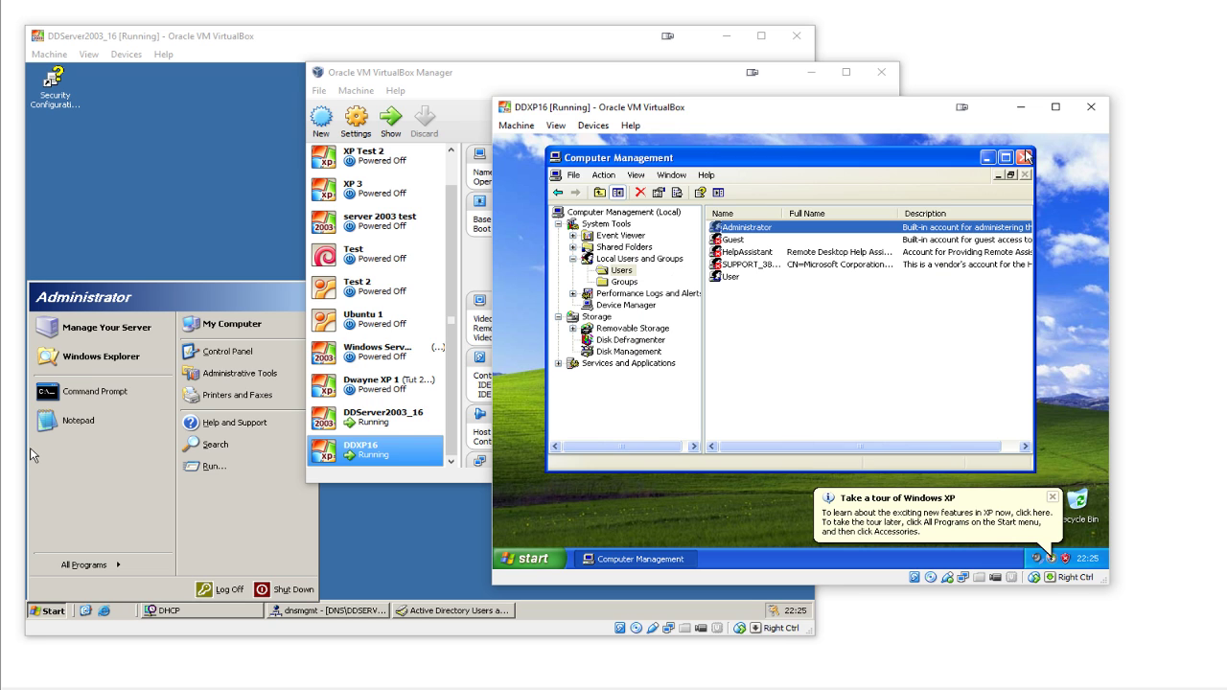
{"action": "left_click", "coordinate": [1024, 158]}
{"action": "left_click", "coordinate": [1052, 498]}
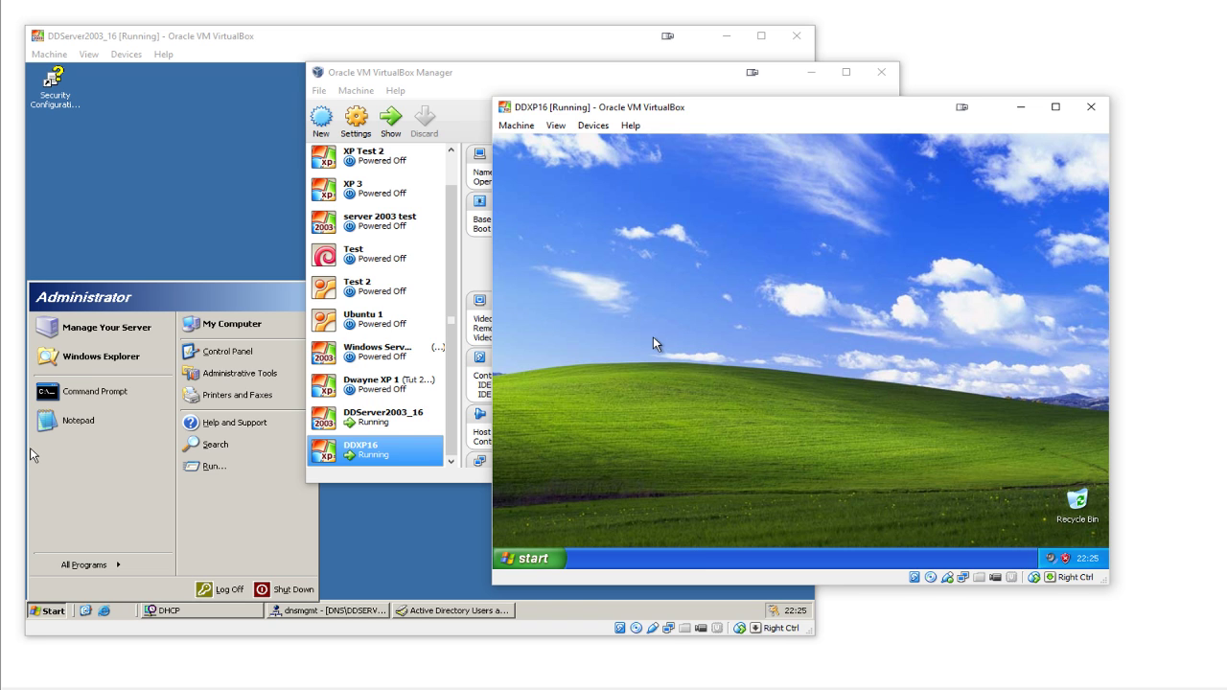
- Open the Computer Name Changes dialog from My Computer's System Properties
{"action": "left_click", "coordinate": [548, 557]}
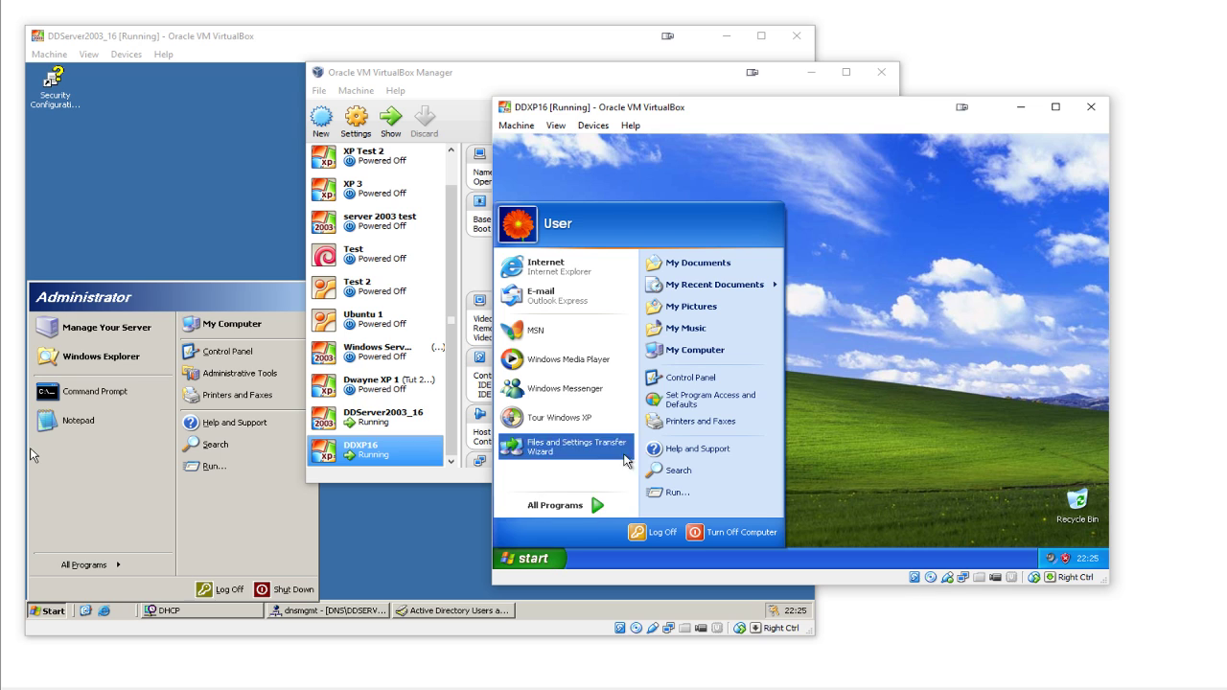
{"action": "right_click", "coordinate": [697, 353]}
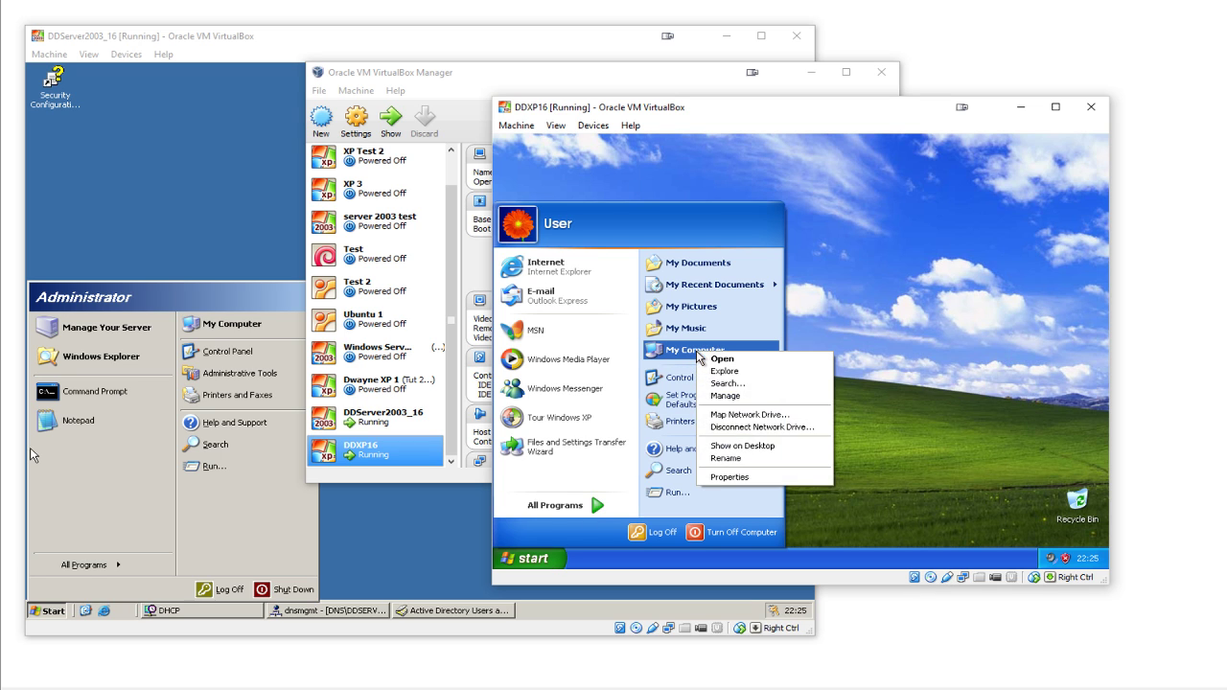
{"action": "left_click", "coordinate": [730, 477]}
{"action": "left_click", "coordinate": [637, 204]}
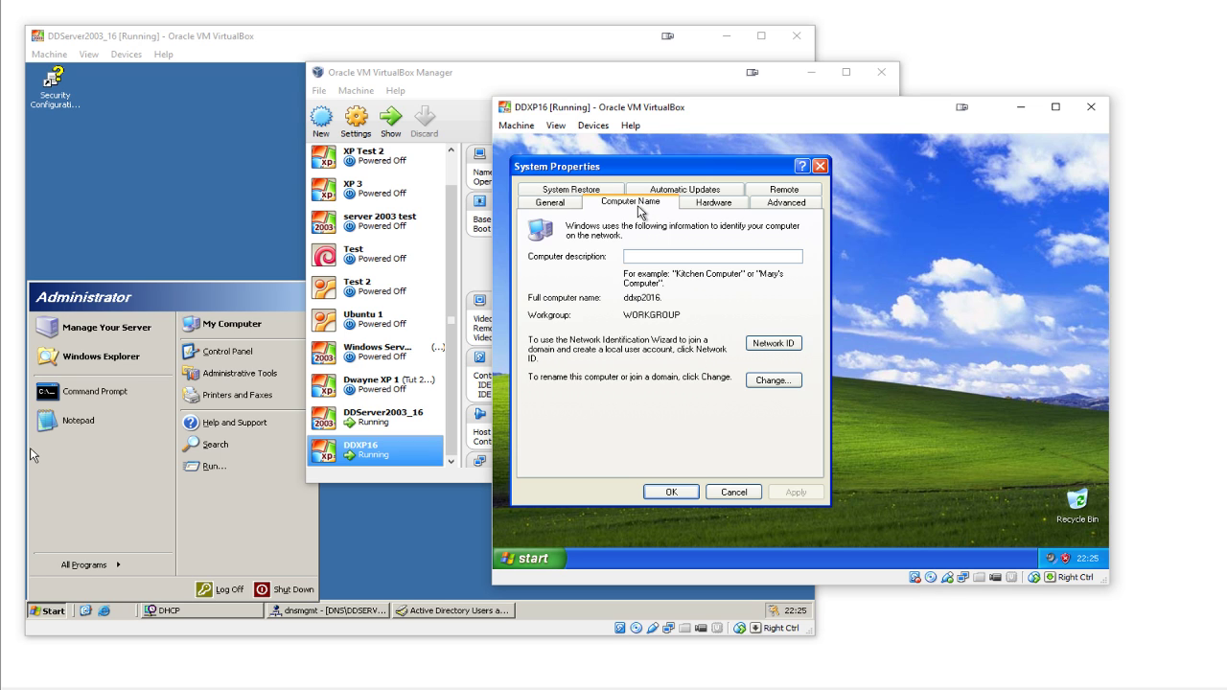
{"action": "left_click", "coordinate": [778, 387]}
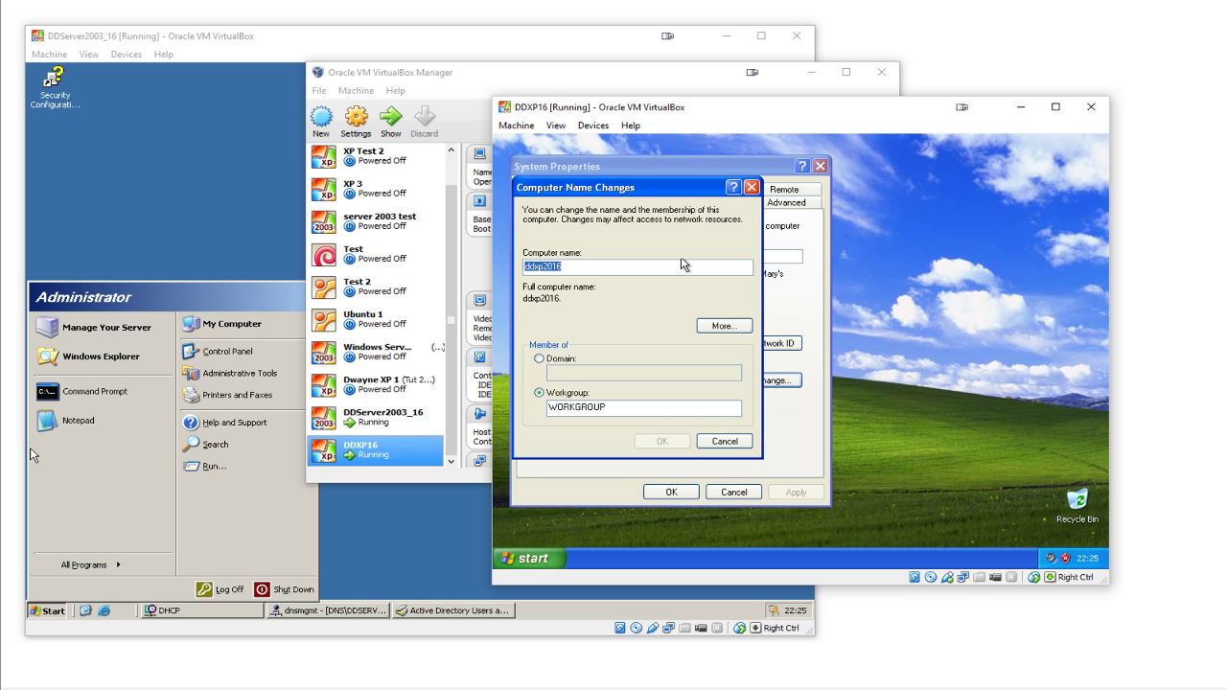
{"action": "left_click_drag", "start_coordinate": [650, 192], "coordinate": [693, 192]}
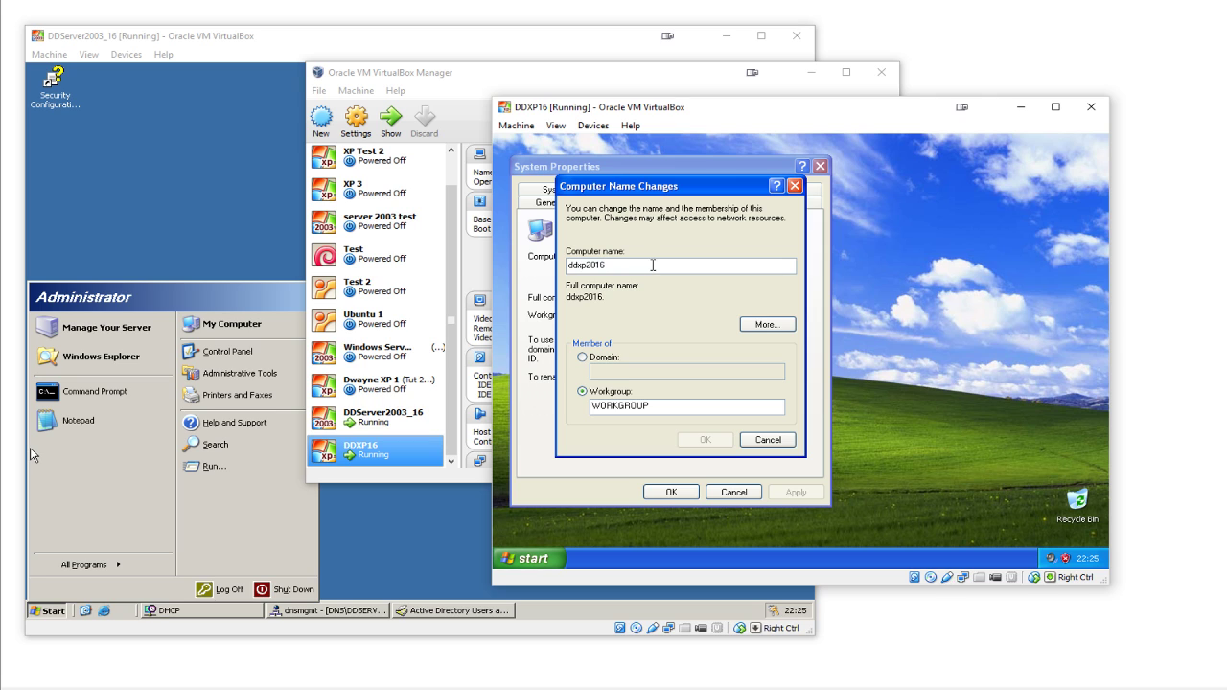
- Switch membership from WORKGROUP to Domain and enter the DDServer2016.local domain name
{"action": "left_click", "coordinate": [618, 265]}
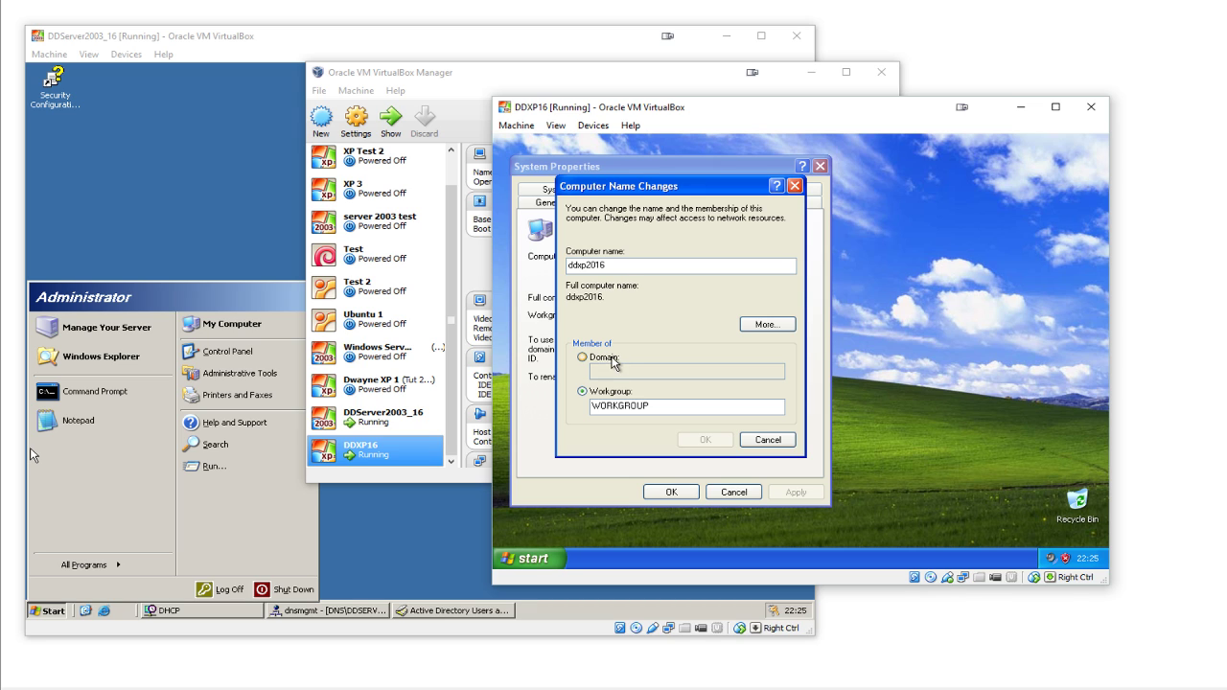
{"action": "left_click", "coordinate": [615, 359]}
{"action": "left_click", "coordinate": [620, 372]}
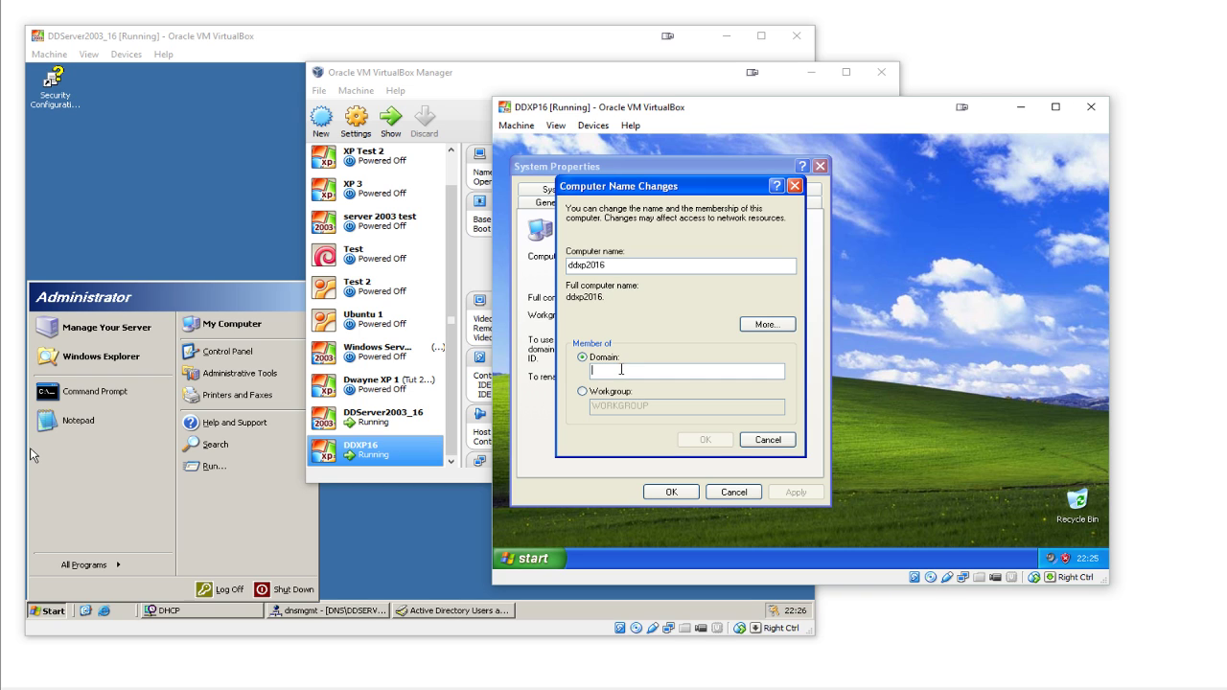
{"action": "type", "text": "DDServer2"}
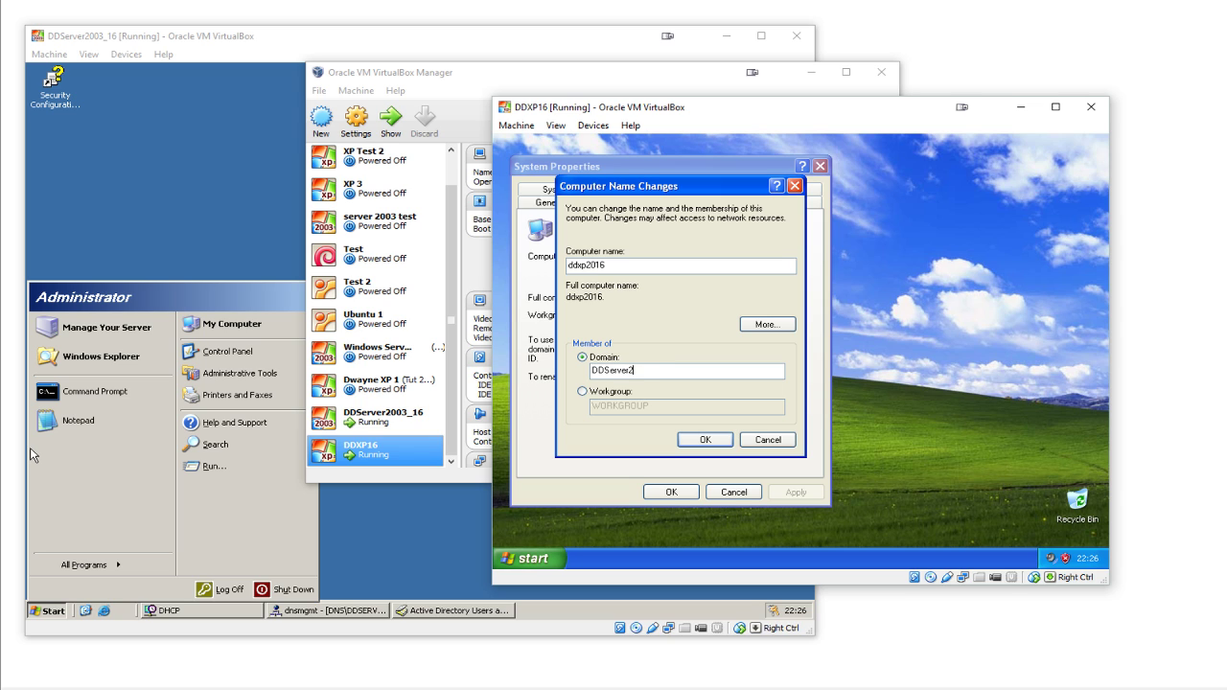
{"action": "type", "text": "091"}
{"action": "type", "text": ".local"}
- Submit the domain join, authenticating with a domain account's user name and password
{"action": "left_click", "coordinate": [703, 440]}
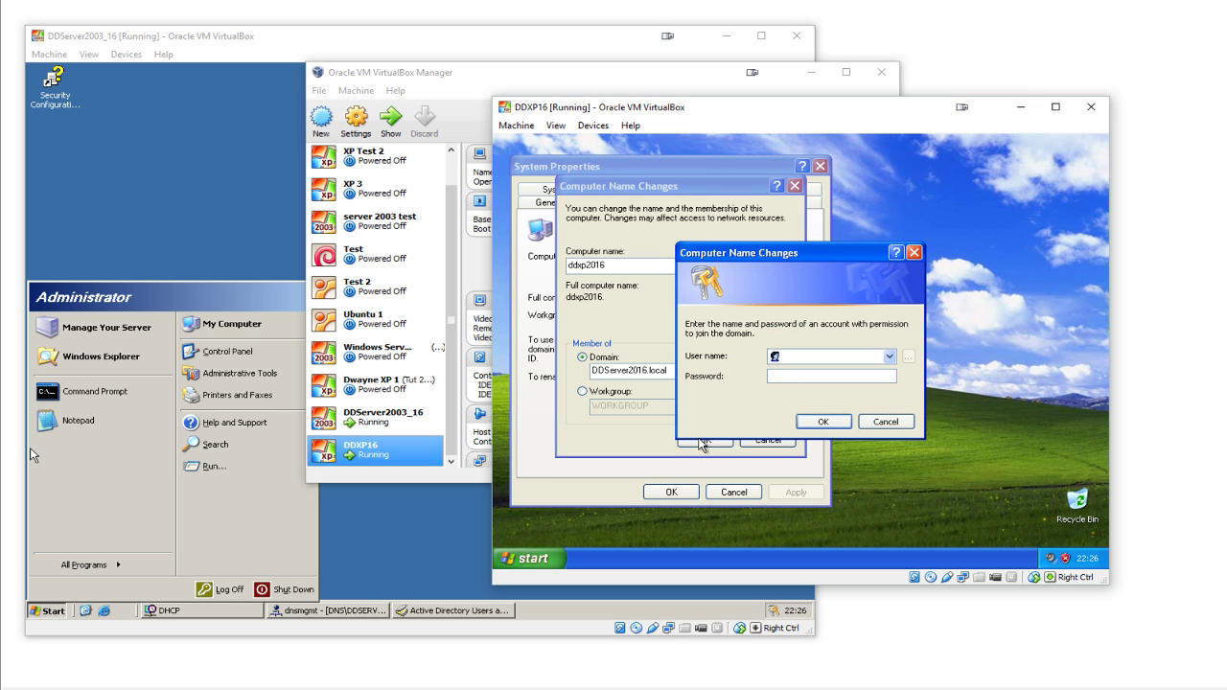
{"action": "type", "text": "Administrator********"}
{"action": "key", "text": "shift+Tab"}
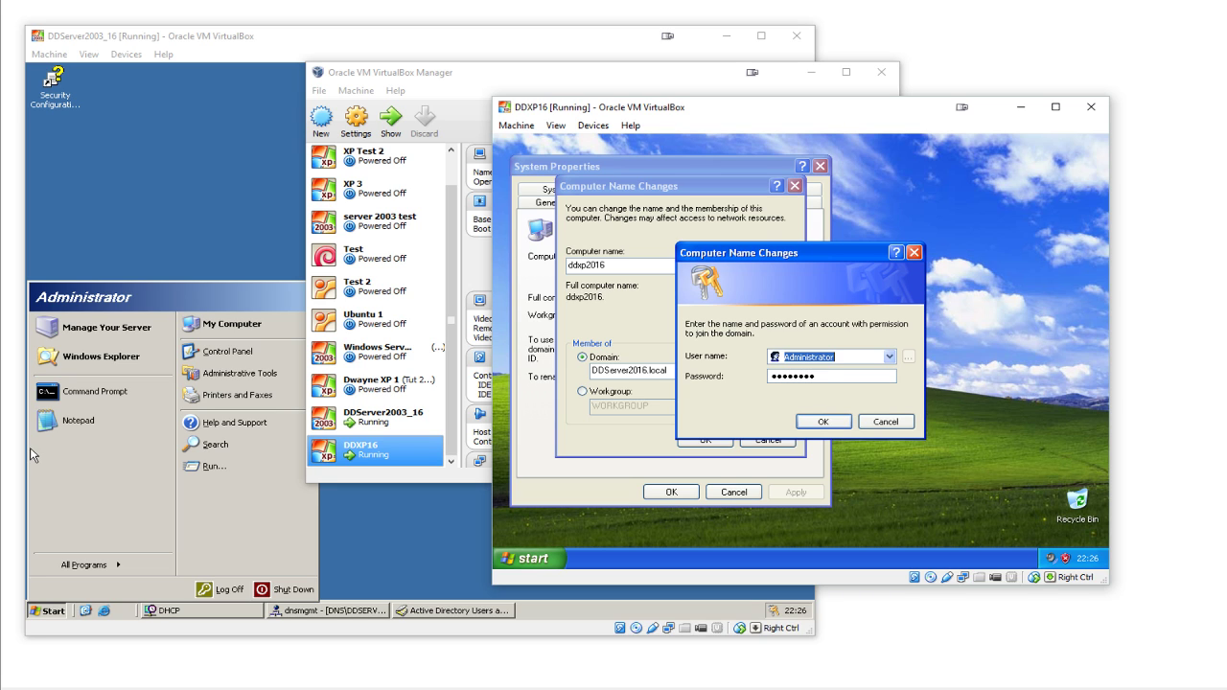
{"action": "type", "text": "dwayne.daly"}
{"action": "key", "text": "Tab"}
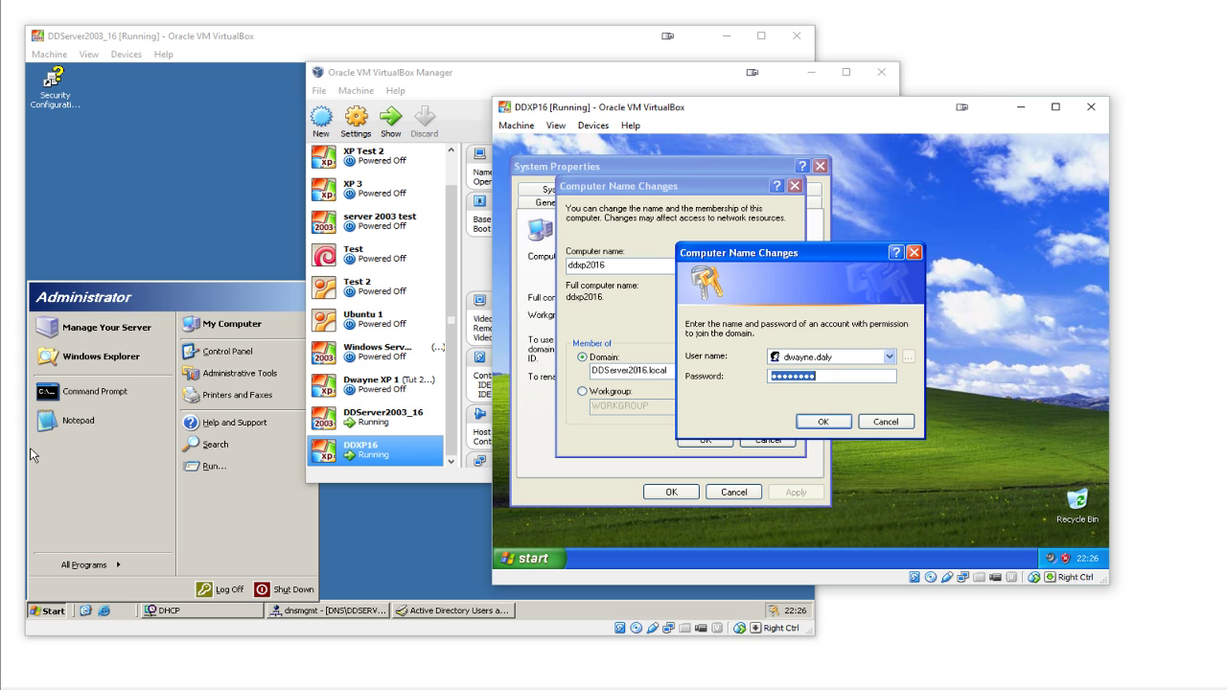
{"action": "type", "text": "**********"}
{"action": "left_click", "coordinate": [843, 422]}
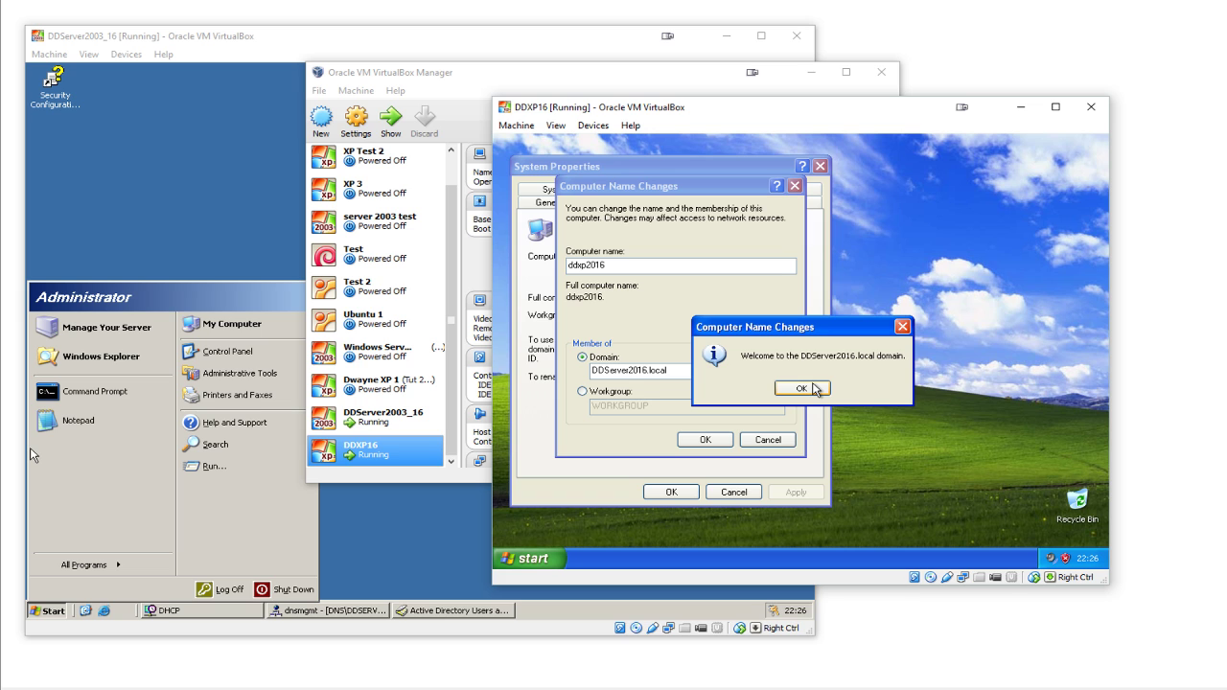
- Acknowledge the domain welcome and restart notices, apply System Properties, and restart the XP machine
{"action": "left_click", "coordinate": [814, 388]}
{"action": "left_click", "coordinate": [781, 396]}
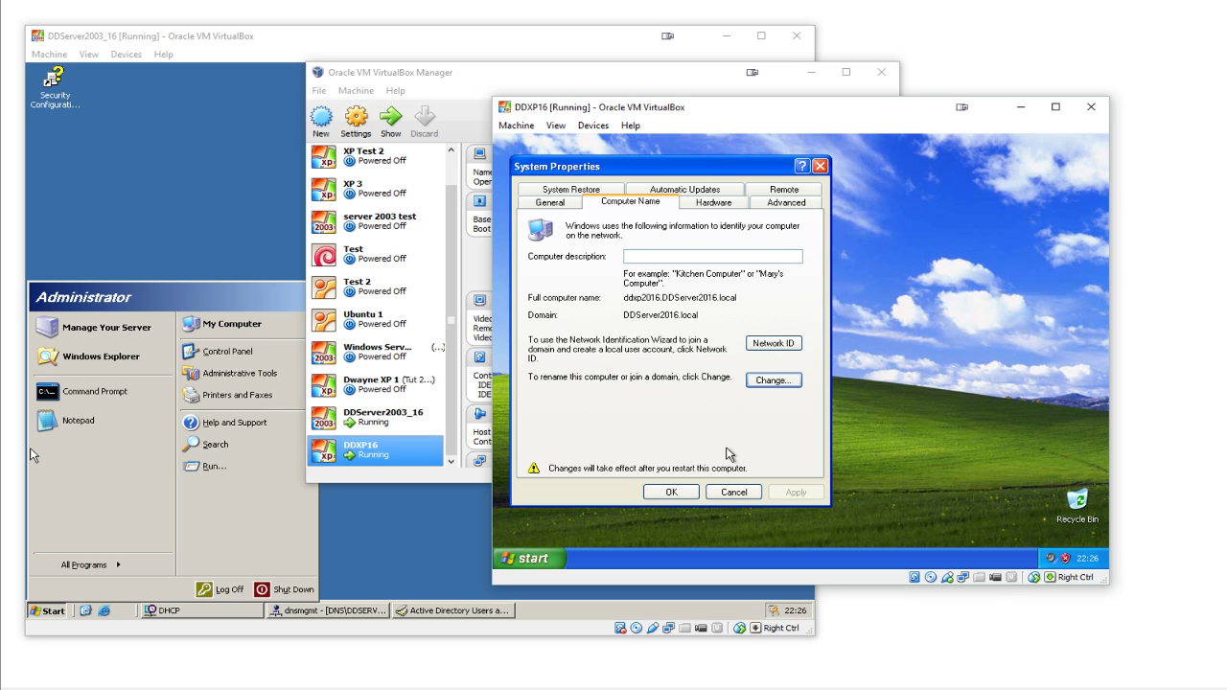
{"action": "left_click", "coordinate": [671, 491]}
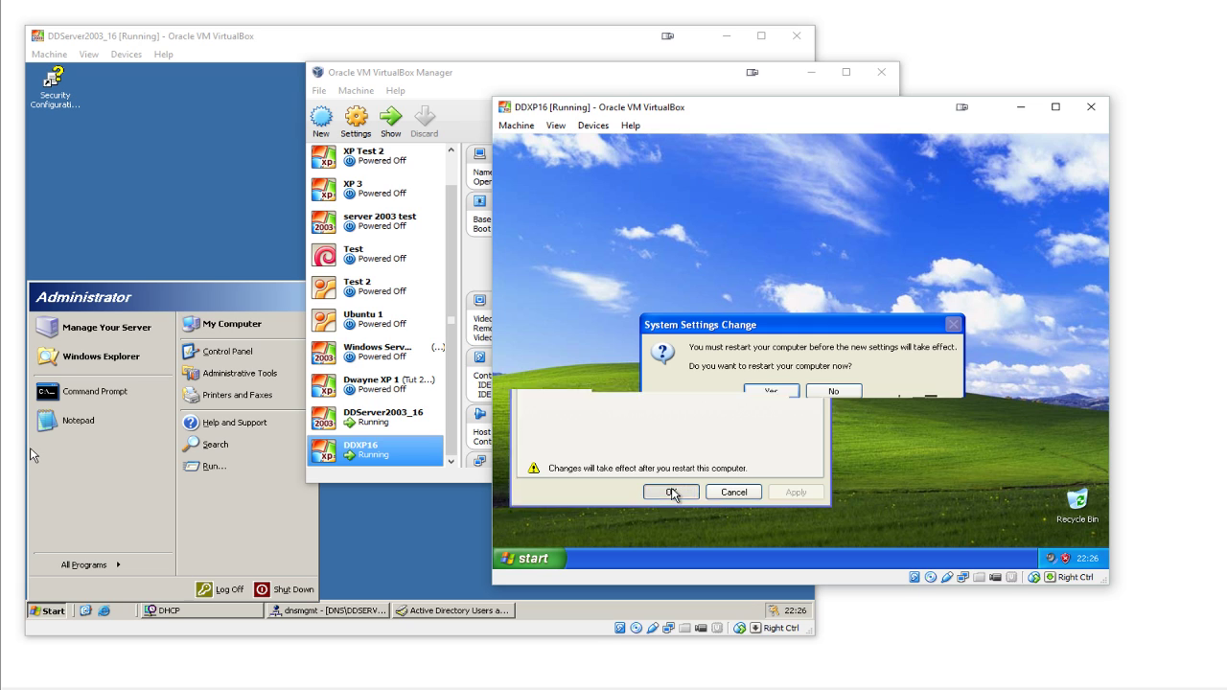
{"action": "left_click", "coordinate": [773, 392]}
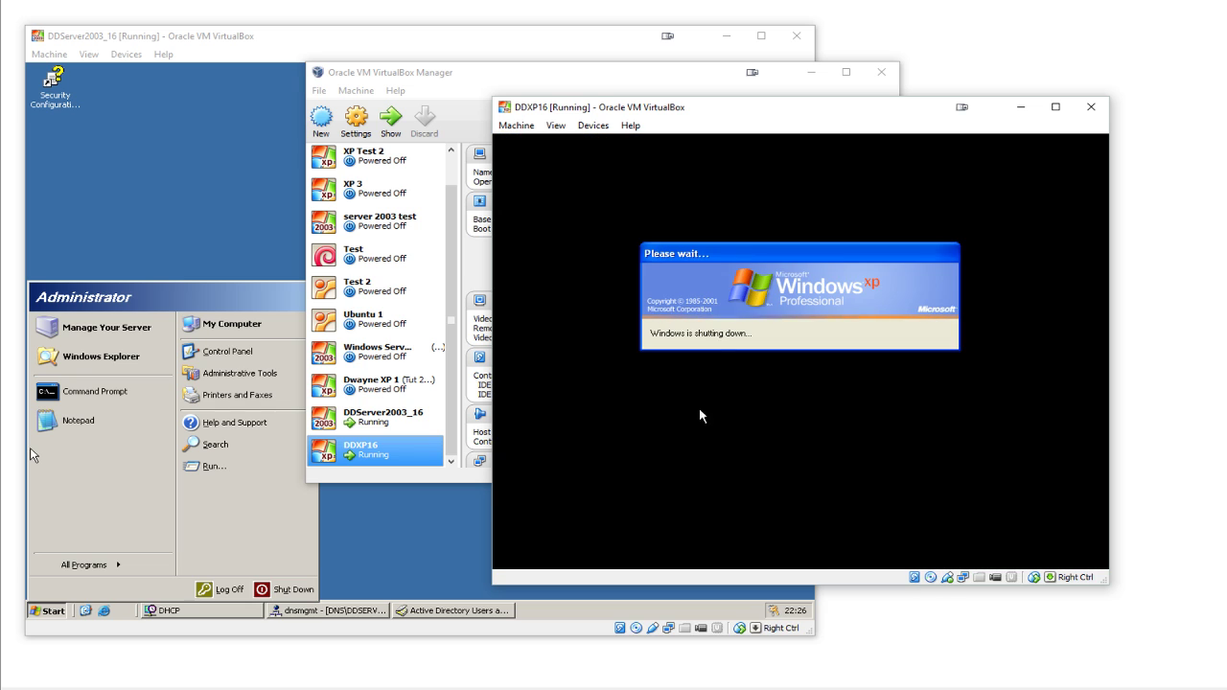
{"action": "left_click", "coordinate": [447, 515]}
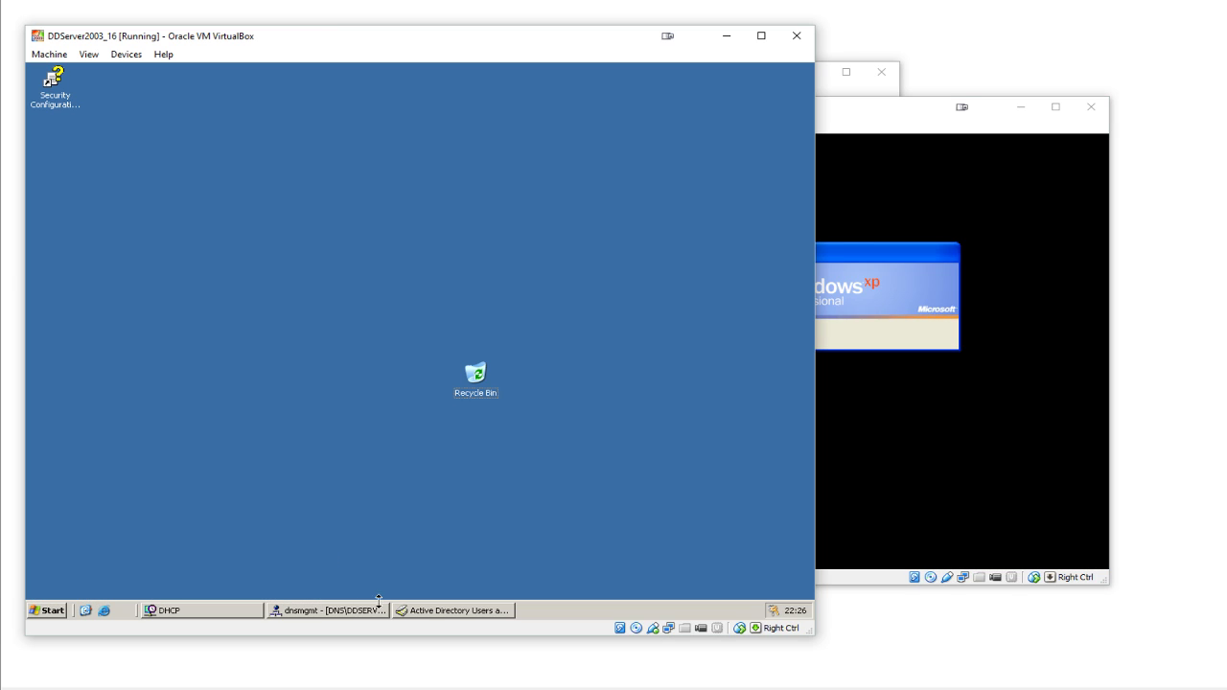
{"action": "left_click", "coordinate": [428, 613]}
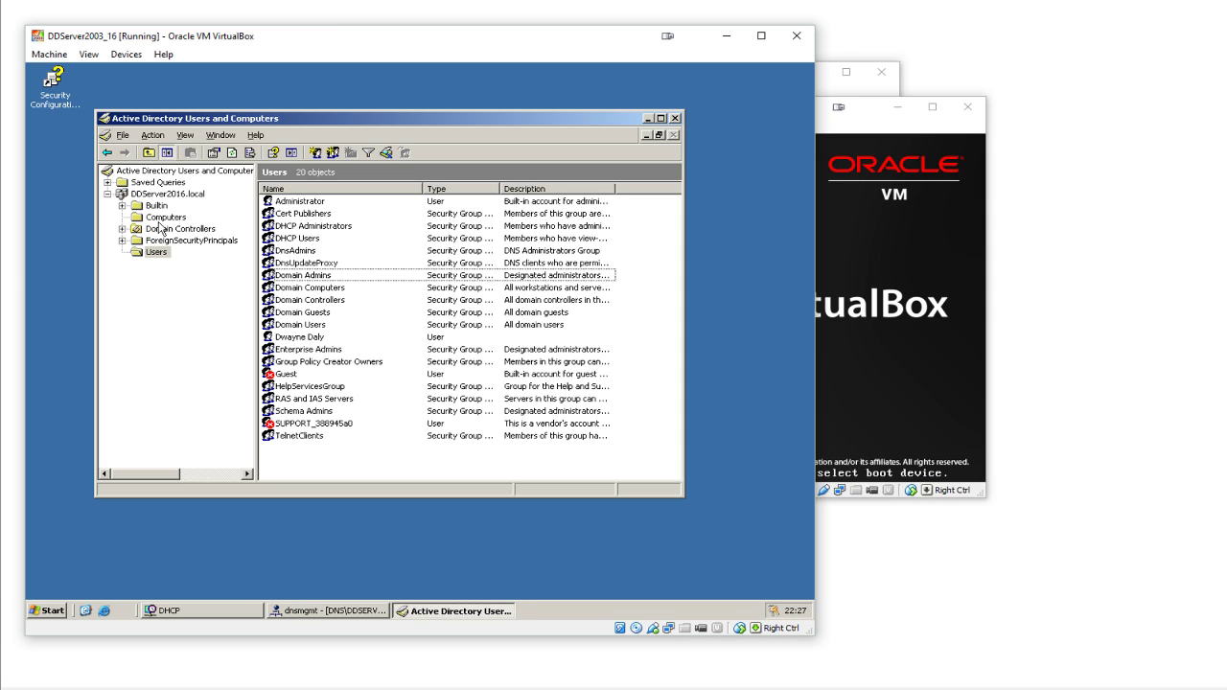
- Refresh the Computers container in Active Directory Users and Computers to reveal DDXP2016
{"action": "left_click", "coordinate": [164, 217]}
{"action": "right_click", "coordinate": [447, 301]}
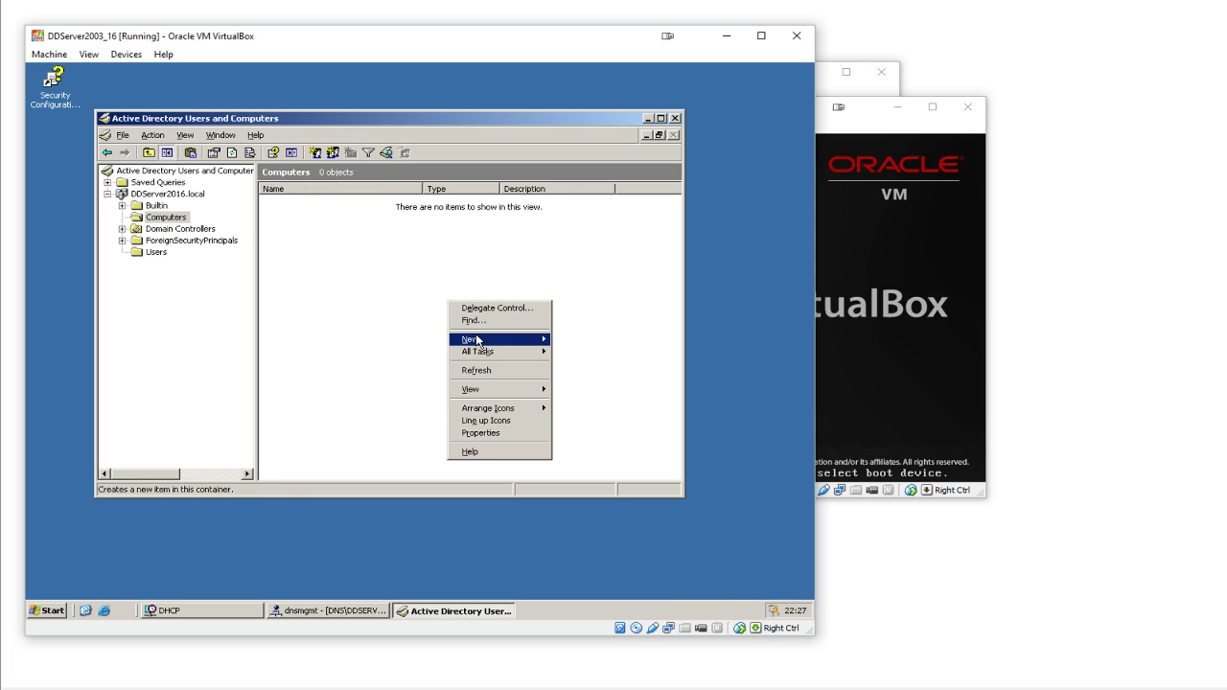
{"action": "left_click", "coordinate": [477, 371]}
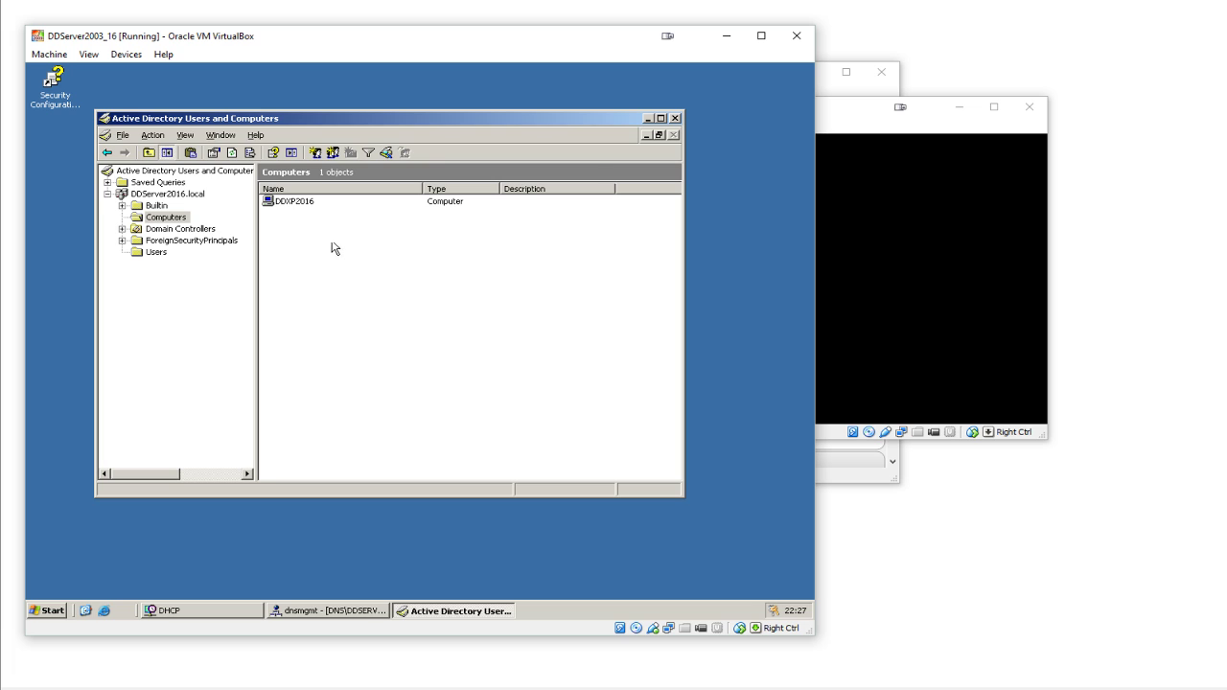
{"action": "left_click", "coordinate": [302, 203]}
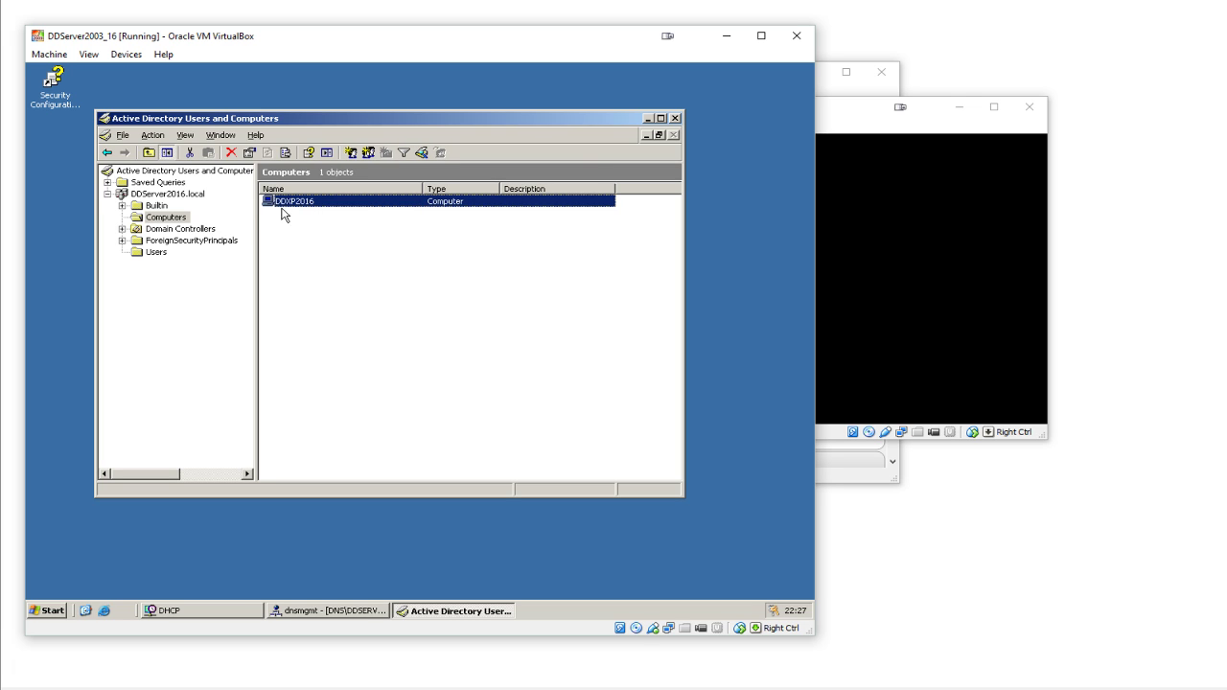
{"action": "left_click", "coordinate": [166, 219]}
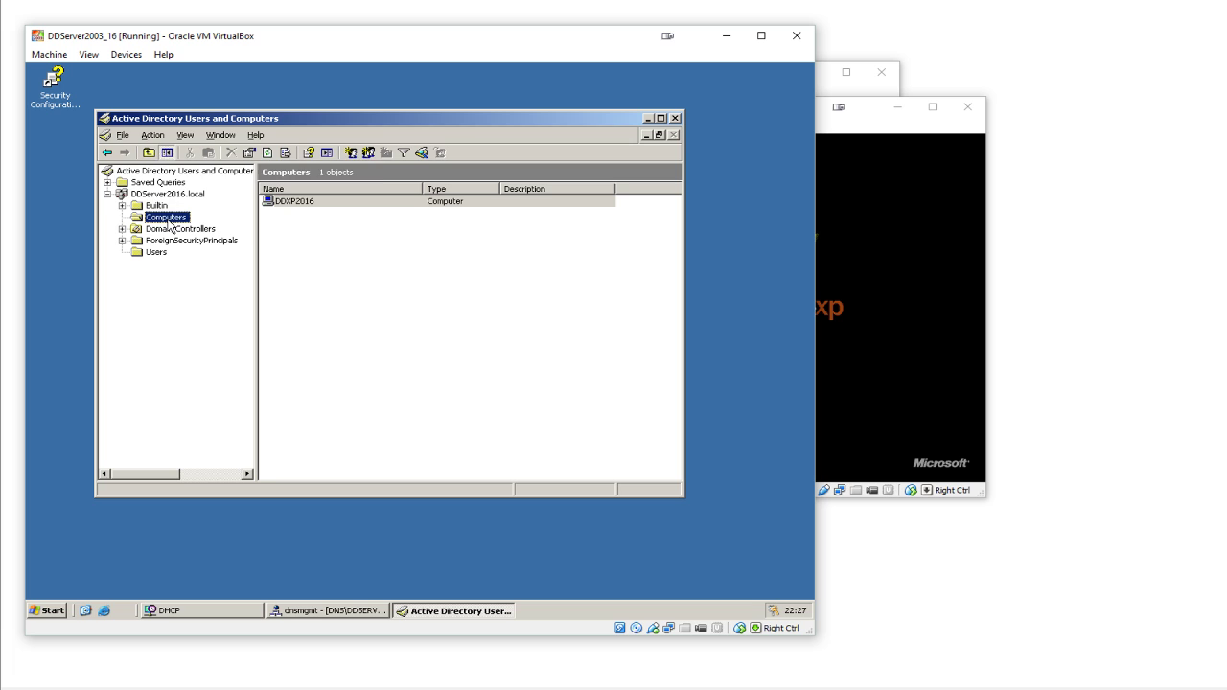
{"action": "right_click", "coordinate": [311, 204]}
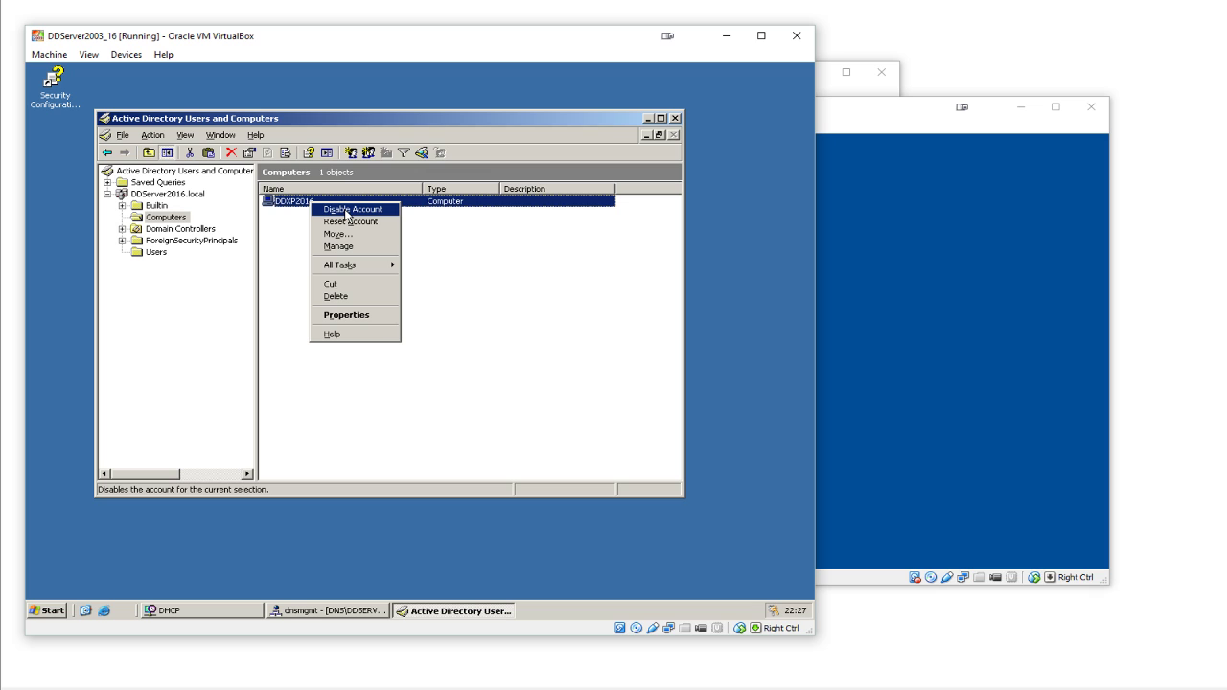
{"action": "left_click", "coordinate": [284, 235]}
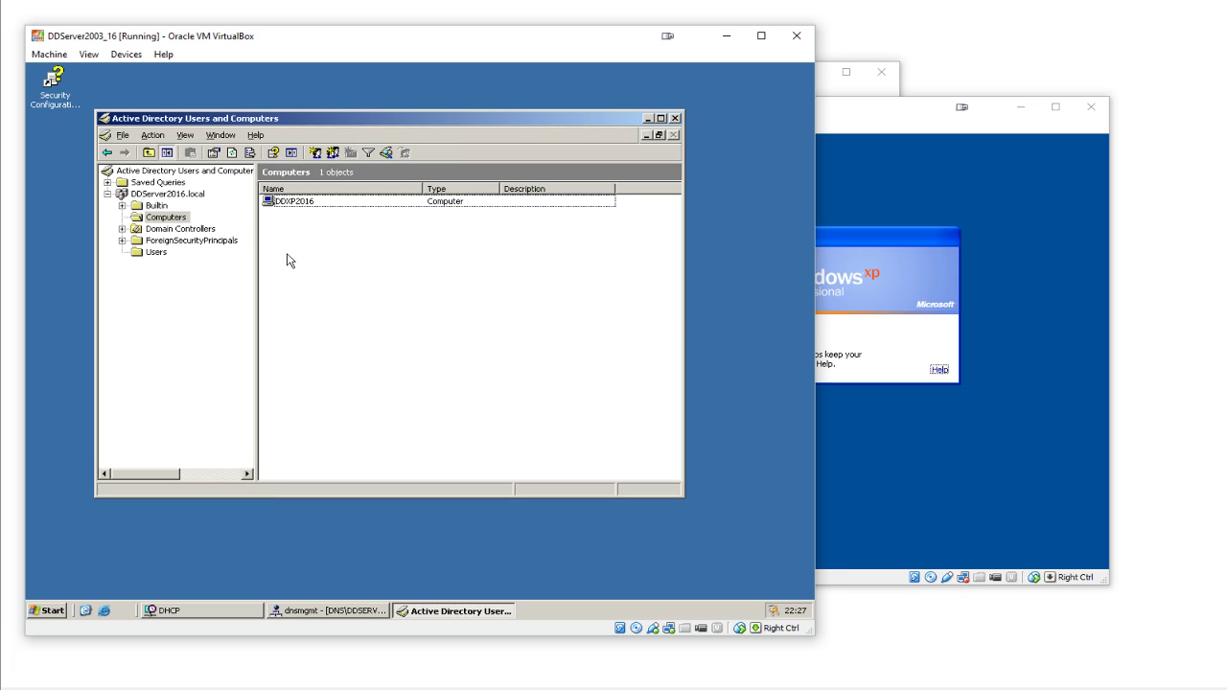
- Refresh DDServer2016.local records and browse its _msdcs, _sites, _tcp, _udp, DomainDnsZones and TAPI3Directory folders
{"action": "left_click", "coordinate": [337, 610]}
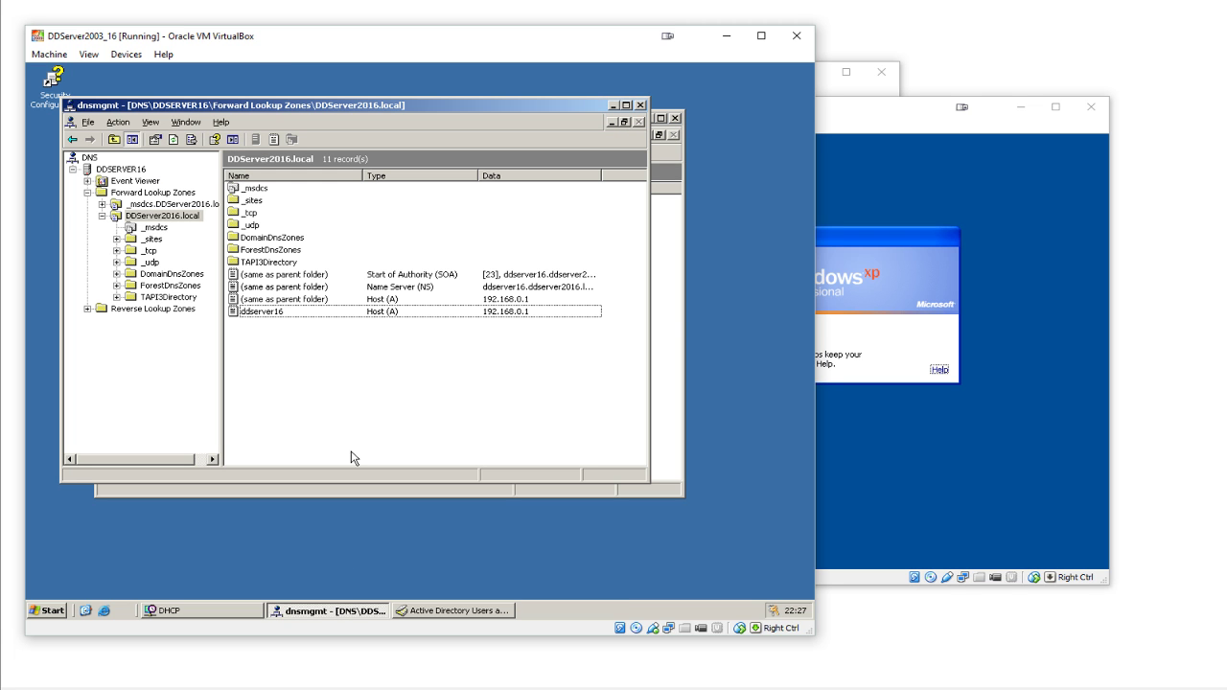
{"action": "right_click", "coordinate": [335, 393]}
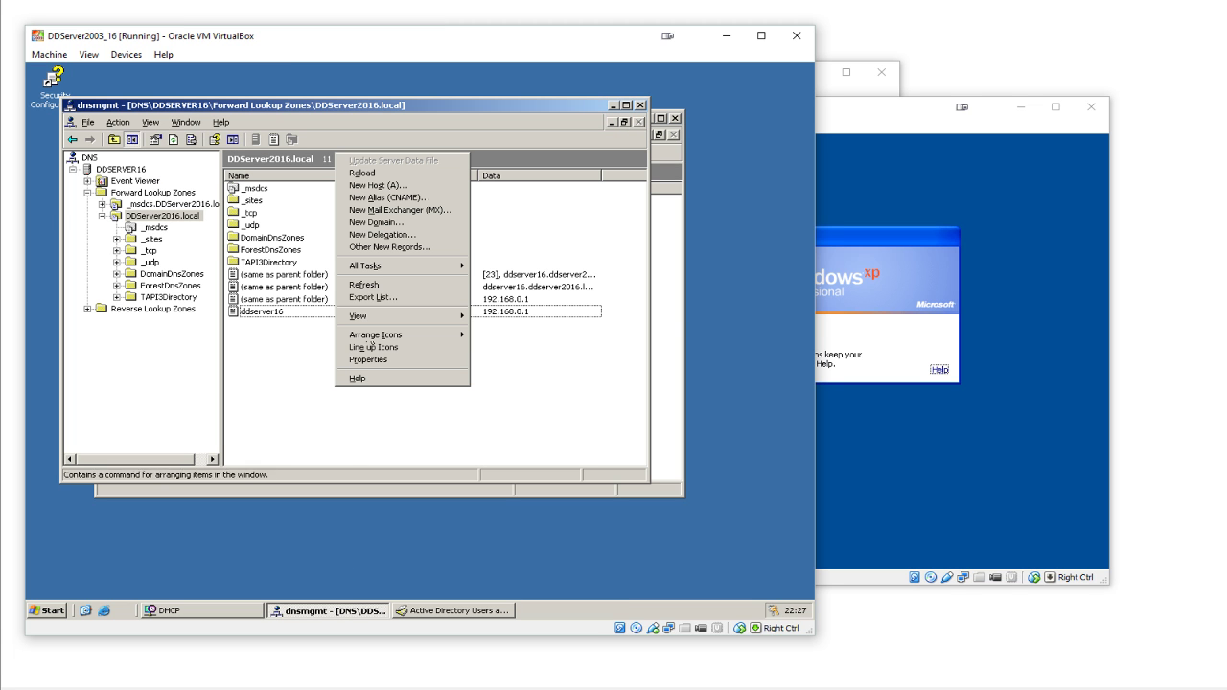
{"action": "left_click", "coordinate": [379, 288]}
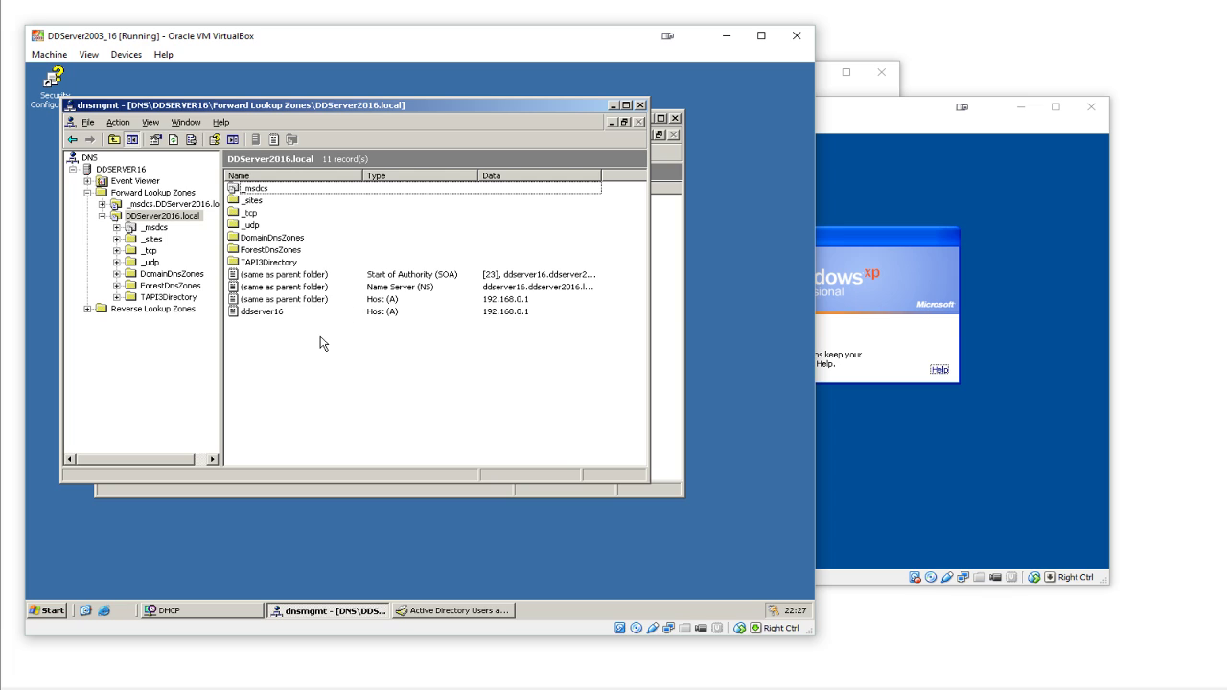
{"action": "left_click", "coordinate": [174, 221]}
{"action": "double_click", "coordinate": [175, 221]}
{"action": "double_click", "coordinate": [174, 221]}
{"action": "left_click", "coordinate": [159, 230]}
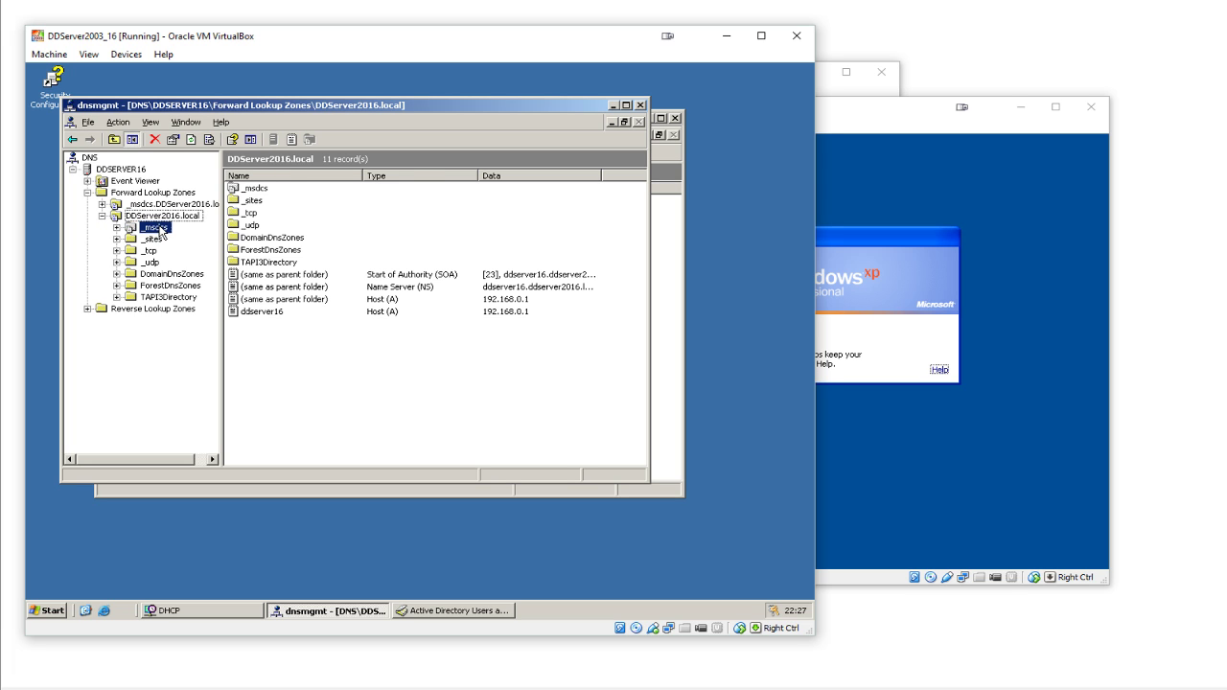
{"action": "left_click", "coordinate": [152, 239]}
{"action": "left_click", "coordinate": [149, 250]}
{"action": "left_click", "coordinate": [151, 261]}
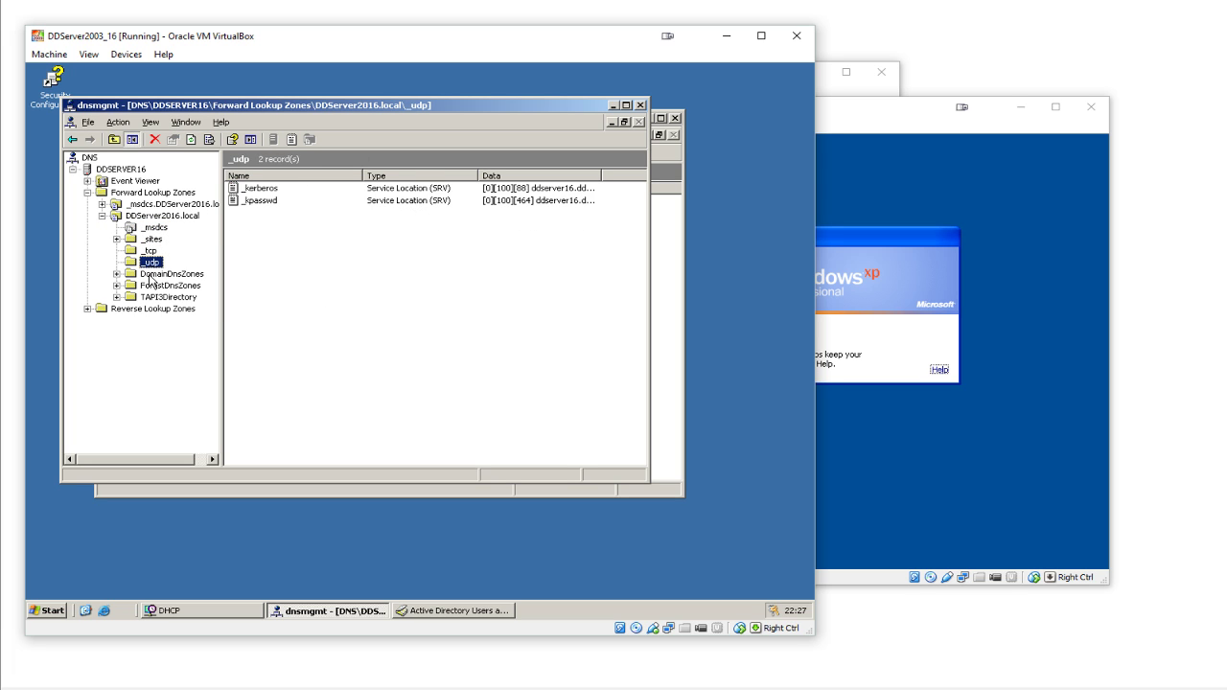
{"action": "left_click", "coordinate": [153, 274]}
{"action": "left_click", "coordinate": [161, 296]}
{"action": "left_click", "coordinate": [153, 239]}
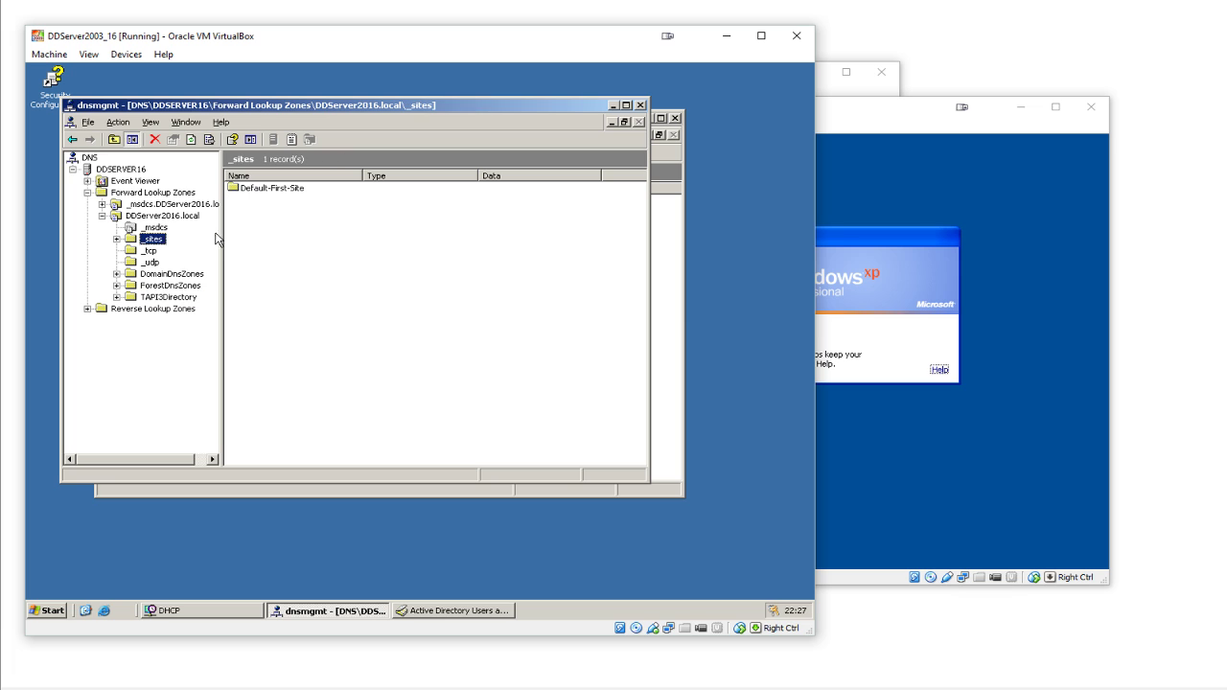
{"action": "left_click", "coordinate": [177, 217]}
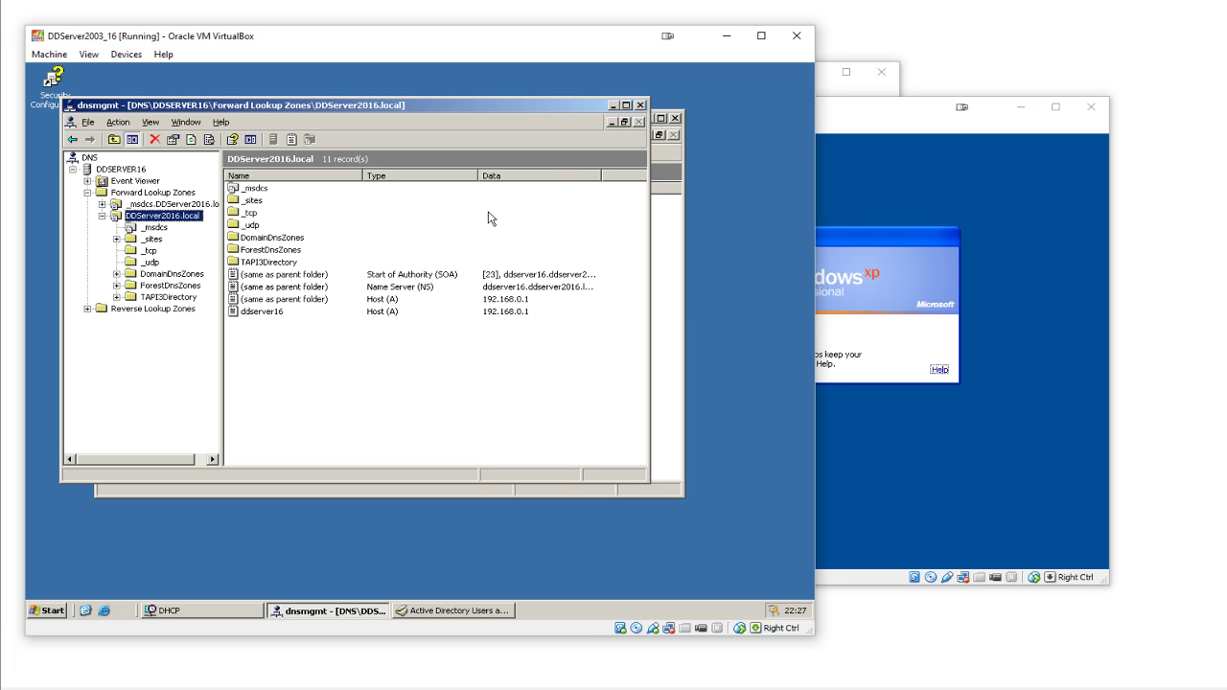
- Reopen the DNS console from Administrative Tools and show DDServer2016.local's 11 forward lookup records
{"action": "left_click", "coordinate": [640, 106]}
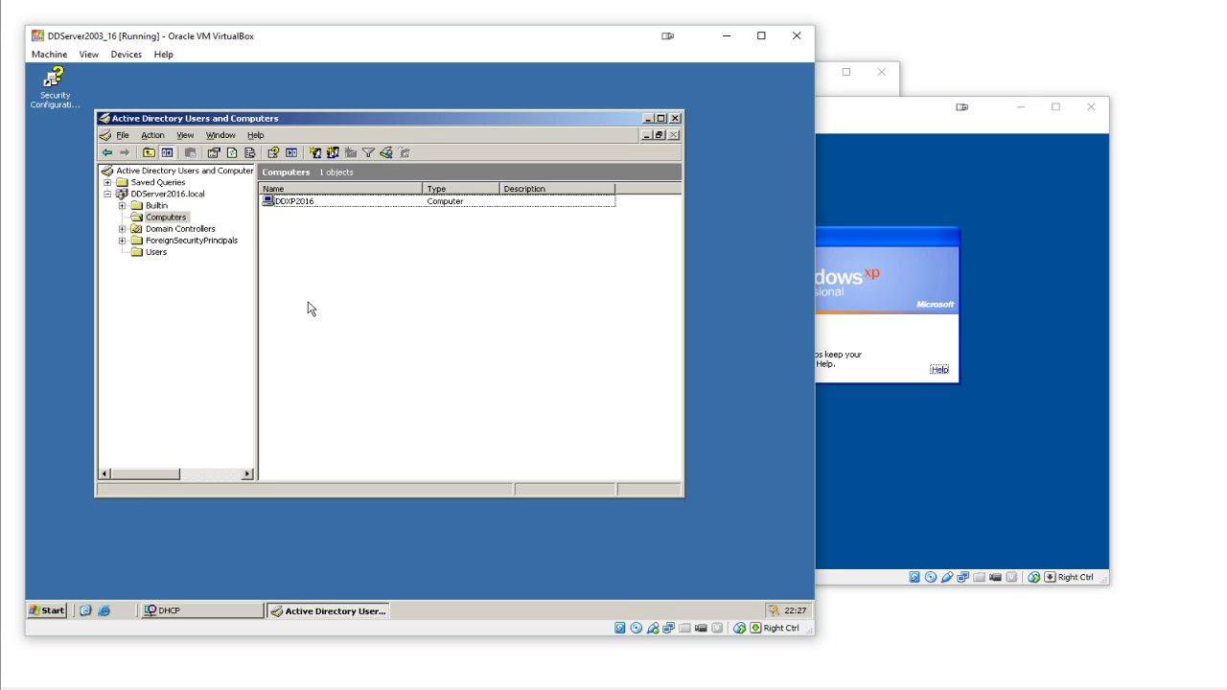
{"action": "left_click", "coordinate": [50, 610]}
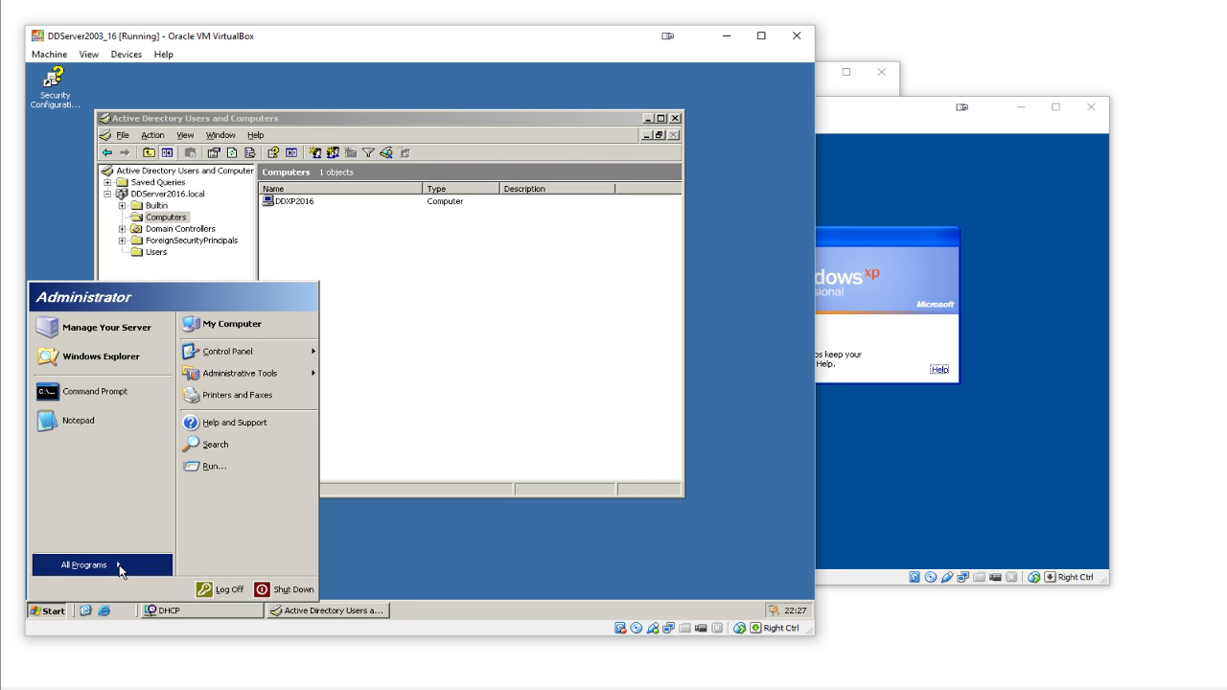
{"action": "mouse_move", "coordinate": [279, 382]}
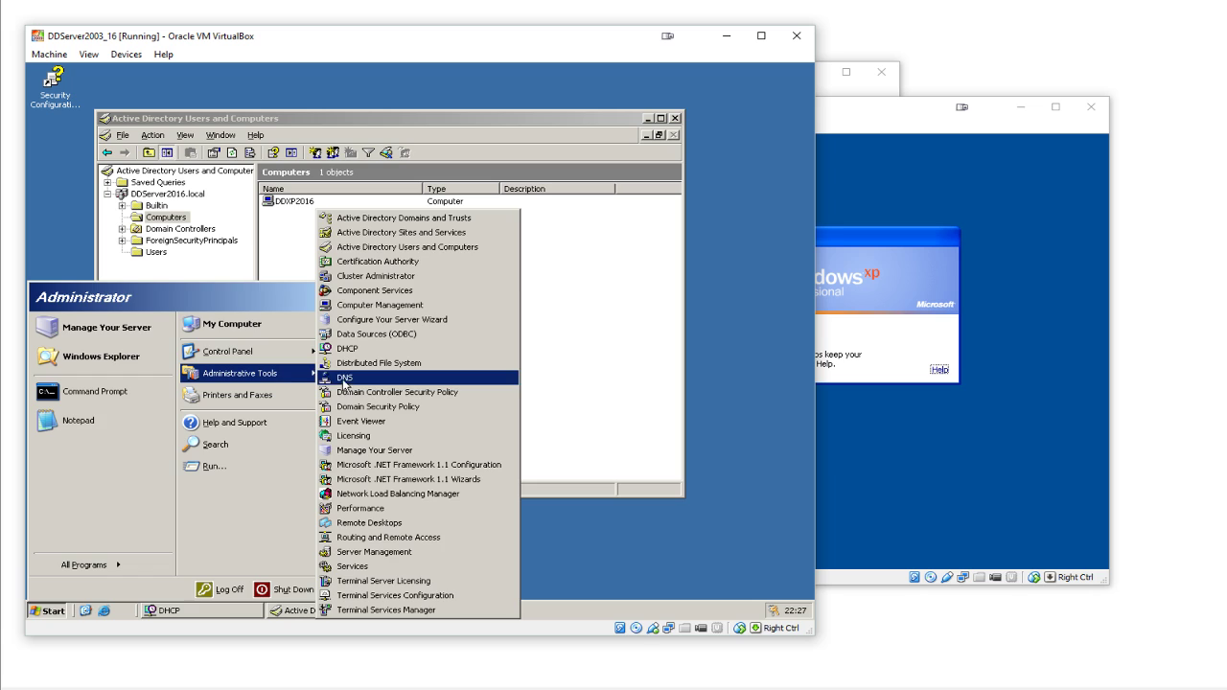
{"action": "left_click", "coordinate": [346, 379]}
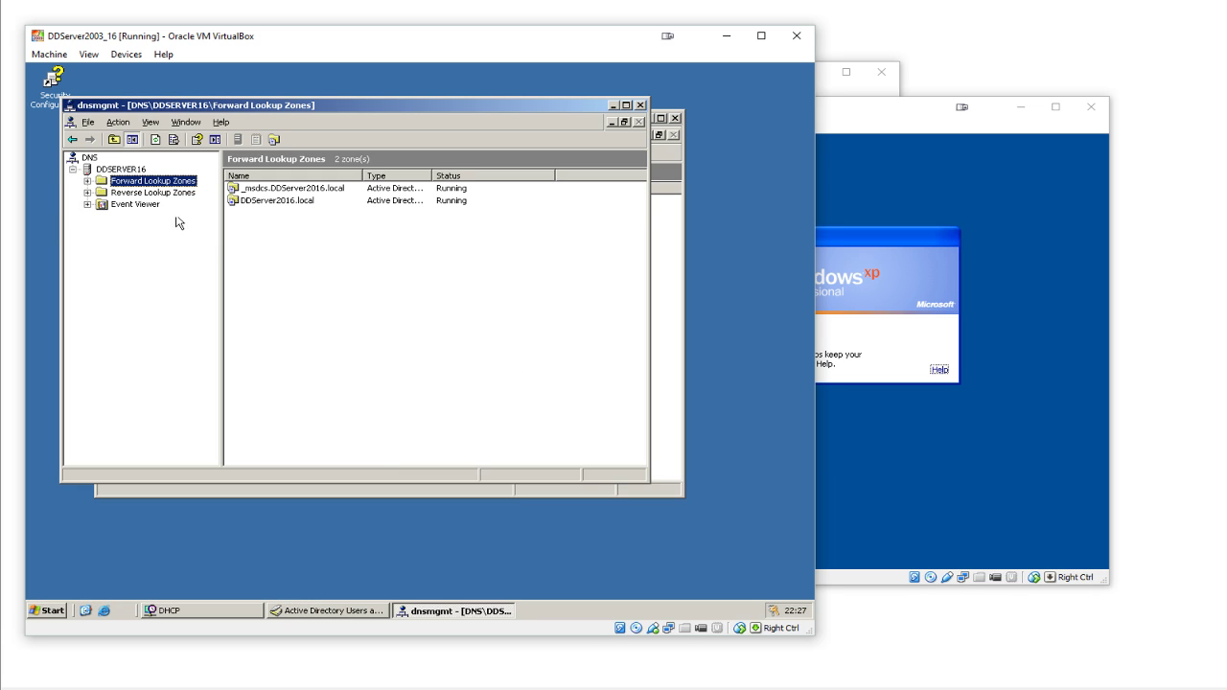
{"action": "double_click", "coordinate": [166, 181]}
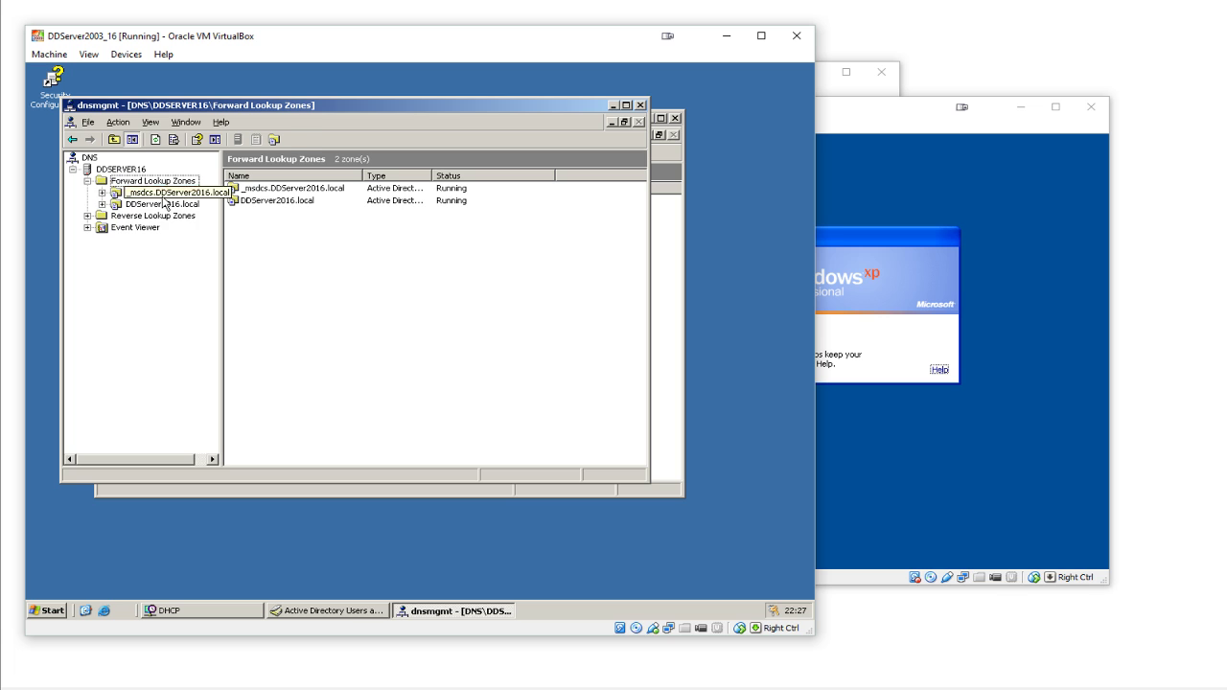
{"action": "left_click", "coordinate": [164, 194]}
{"action": "left_click", "coordinate": [163, 205]}
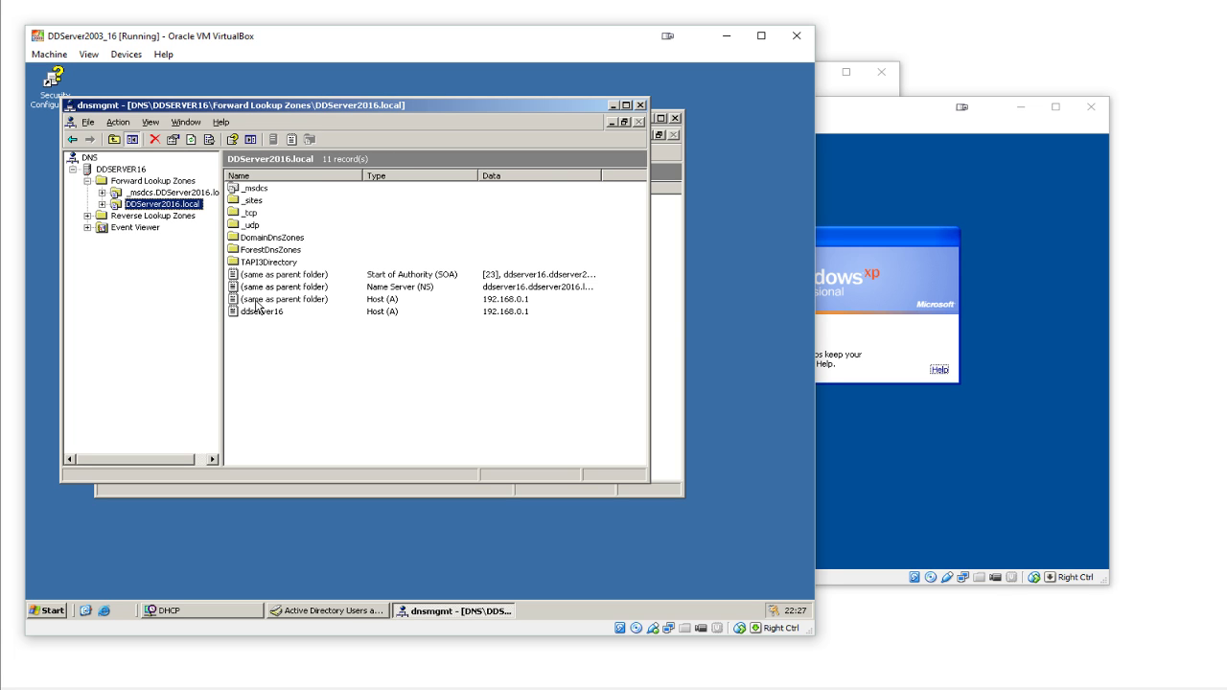
{"action": "left_click", "coordinate": [155, 195]}
{"action": "left_click", "coordinate": [159, 204]}
{"action": "mouse_move", "coordinate": [237, 329]}
{"action": "left_mouse_down"}
{"action": "mouse_move", "coordinate": [251, 346]}
{"action": "mouse_move", "coordinate": [392, 357]}
{"action": "mouse_move", "coordinate": [581, 345]}
{"action": "mouse_move", "coordinate": [230, 331]}
{"action": "left_mouse_up"}
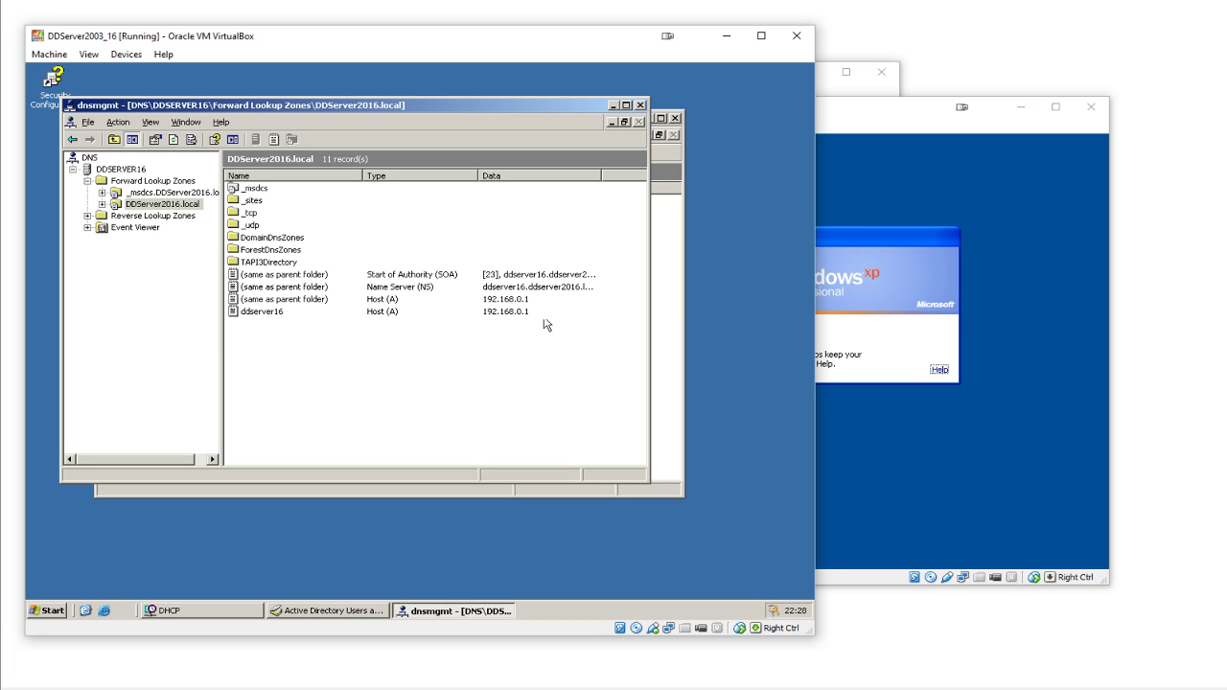
- Refresh the DHCP address leases to confirm ddxp2016.DDServer2016.local holds 192.168.0.10
{"action": "left_click", "coordinate": [216, 612]}
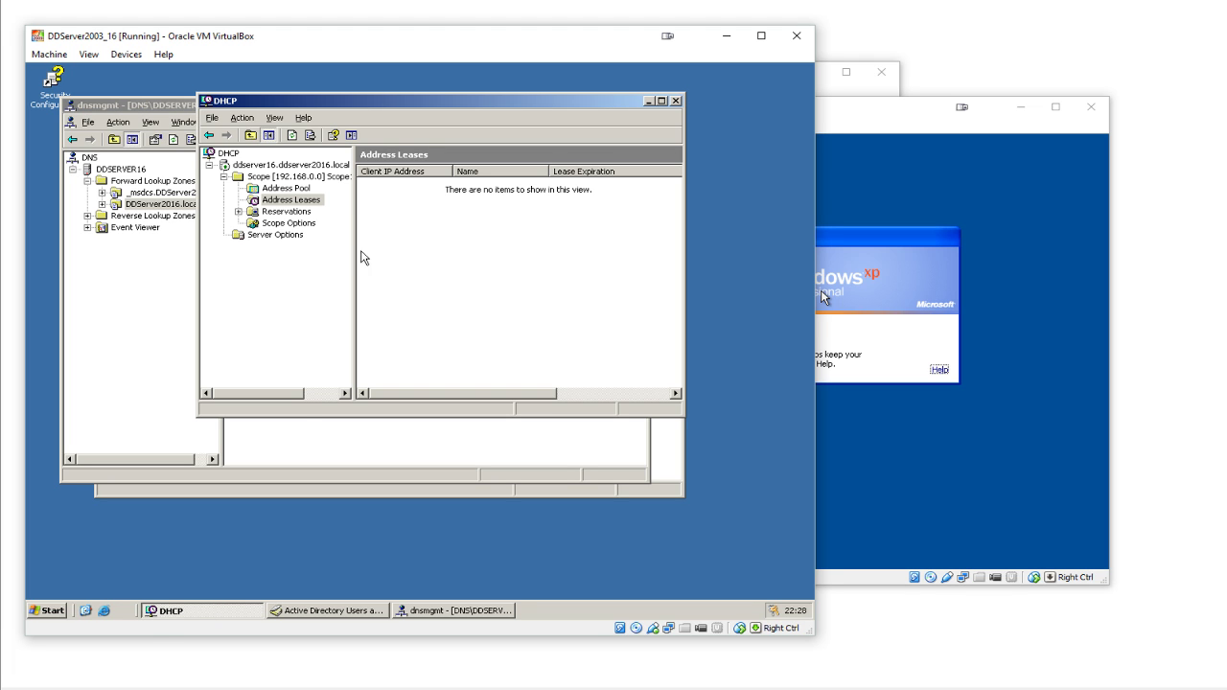
{"action": "left_click", "coordinate": [295, 191]}
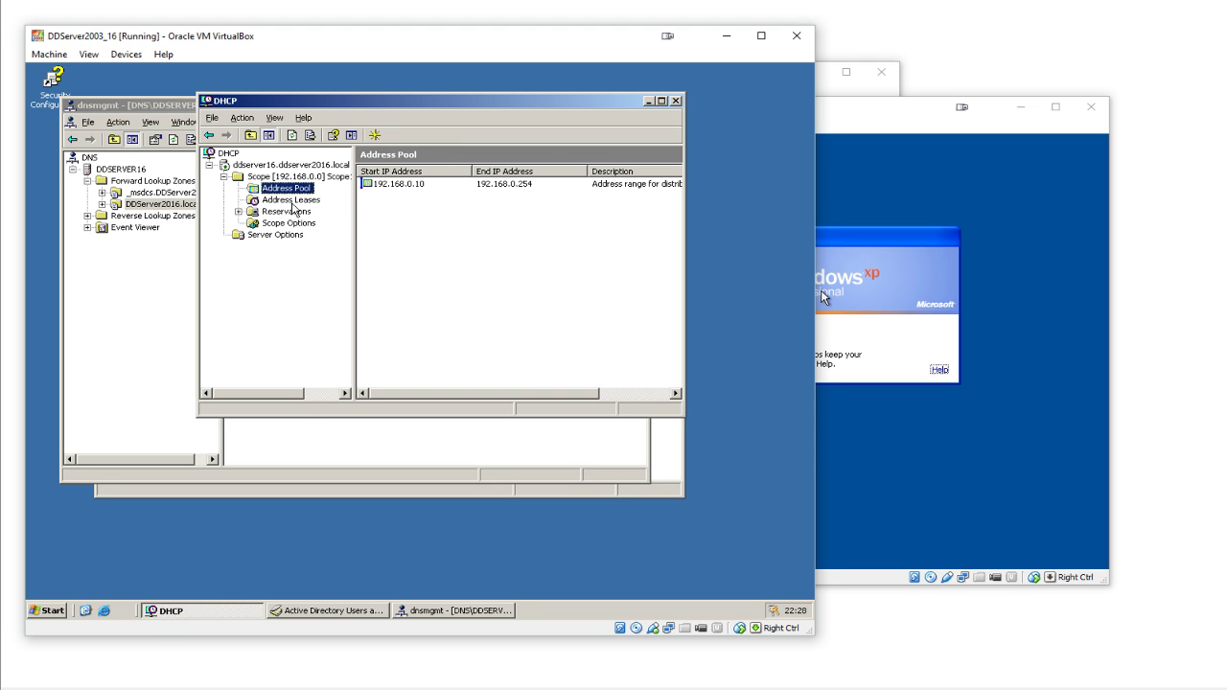
{"action": "left_click", "coordinate": [296, 200]}
{"action": "right_click", "coordinate": [418, 215]}
{"action": "left_click", "coordinate": [444, 222]}
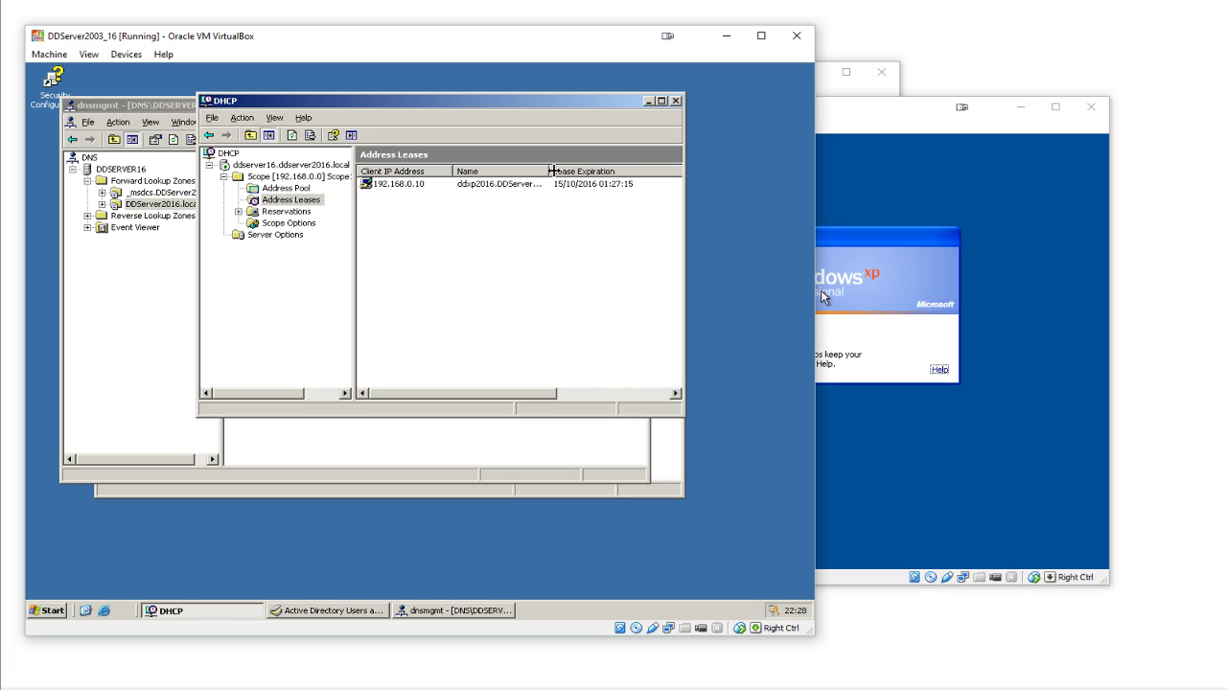
{"action": "left_click_drag", "start_coordinate": [549, 171], "coordinate": [593, 170]}
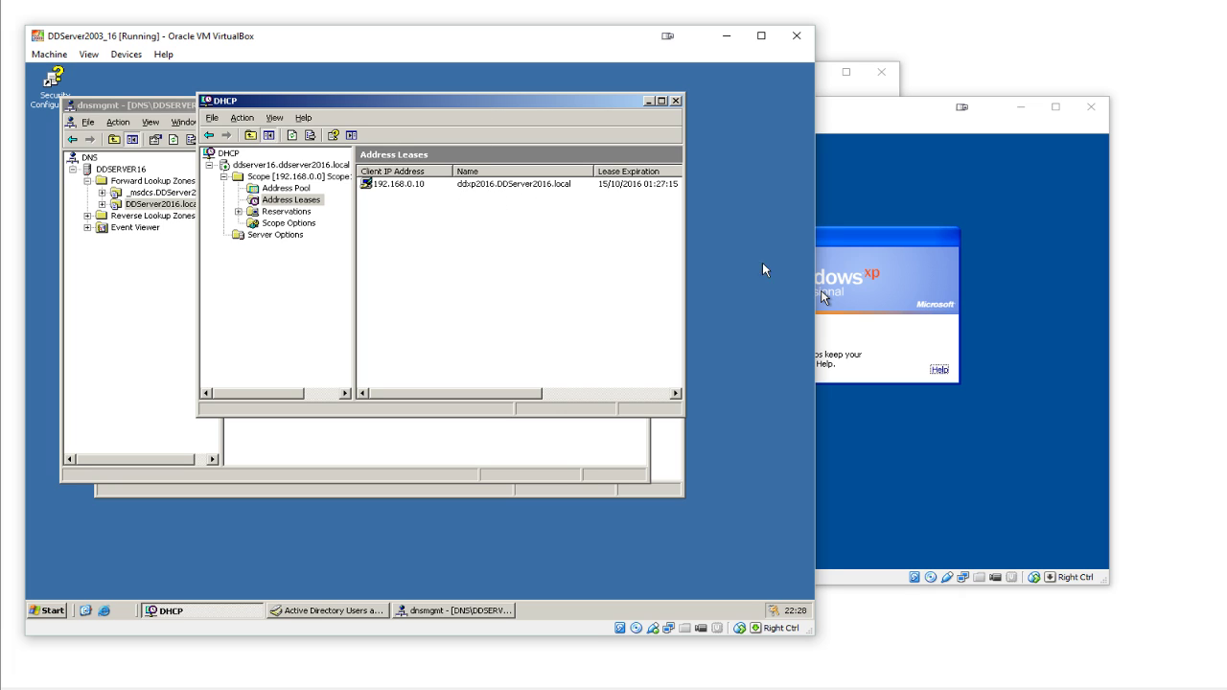
{"action": "left_click", "coordinate": [886, 252]}
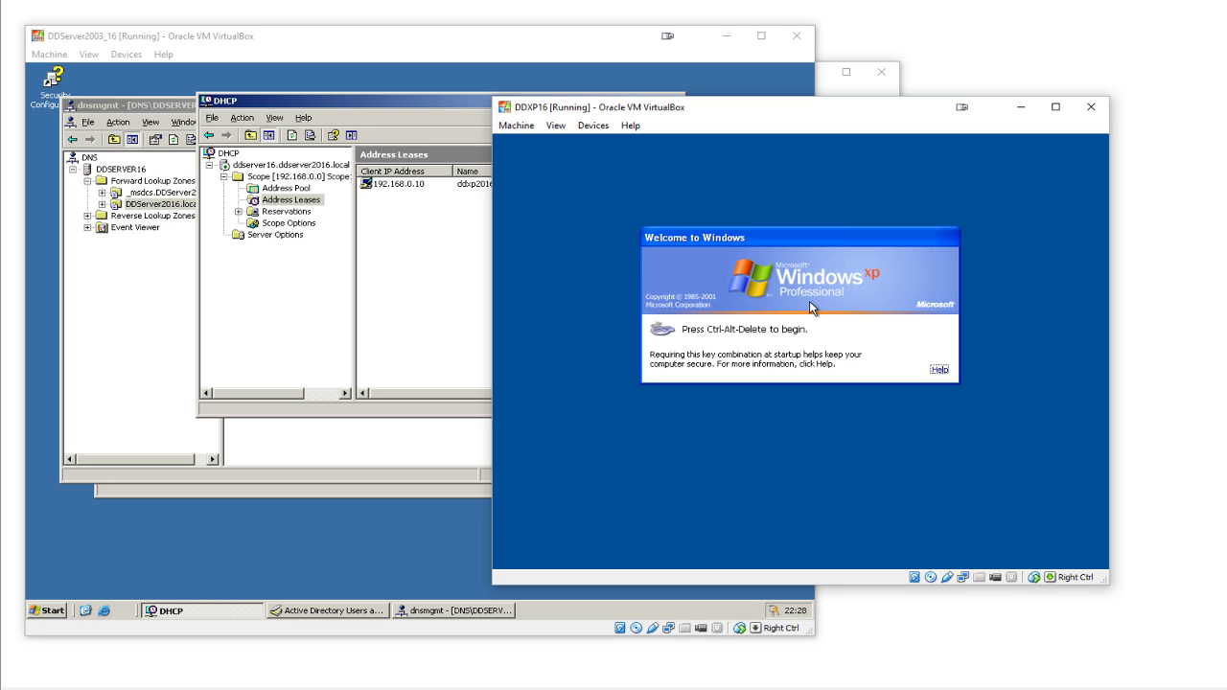
- Log the XP guest on to the DDSERVER2016 domain with the domain user's name and password
{"action": "left_click", "coordinate": [515, 126]}
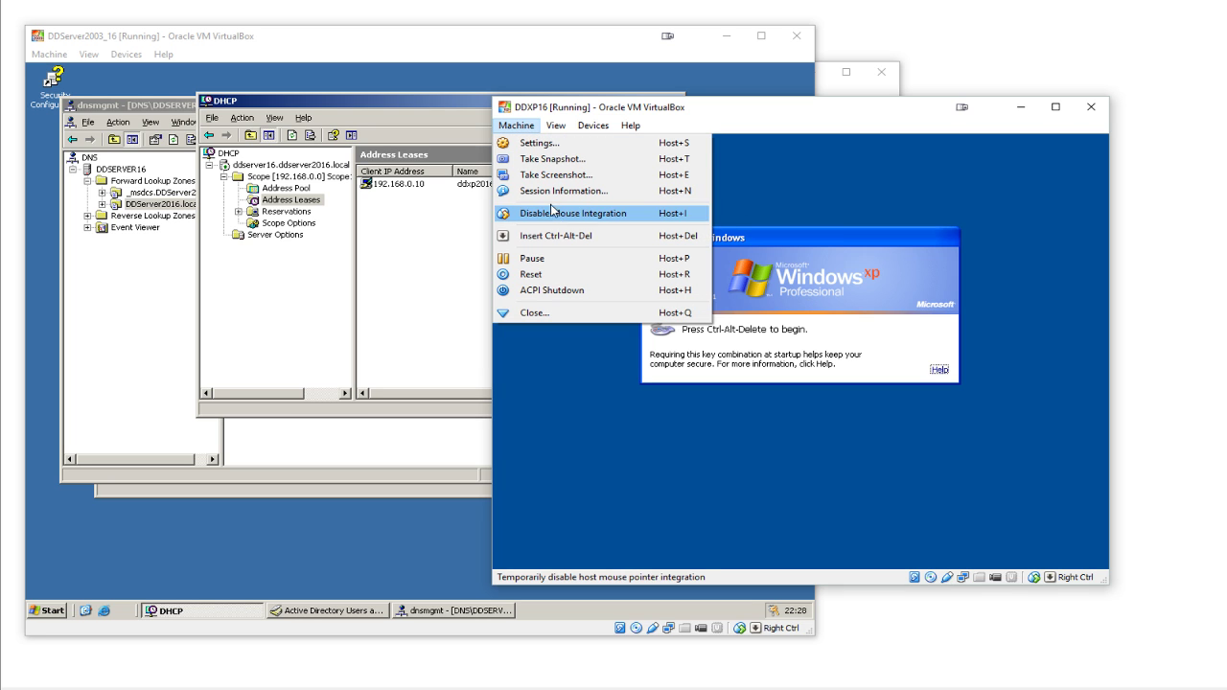
{"action": "left_click", "coordinate": [552, 237]}
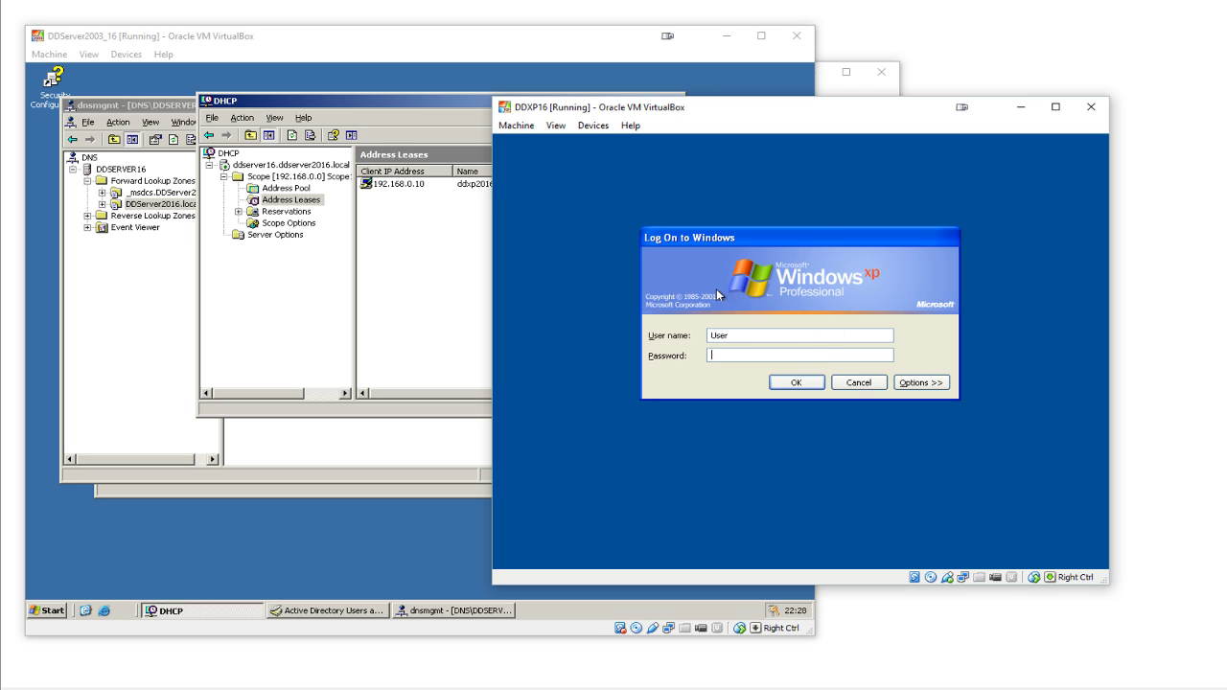
{"action": "left_click", "coordinate": [935, 382]}
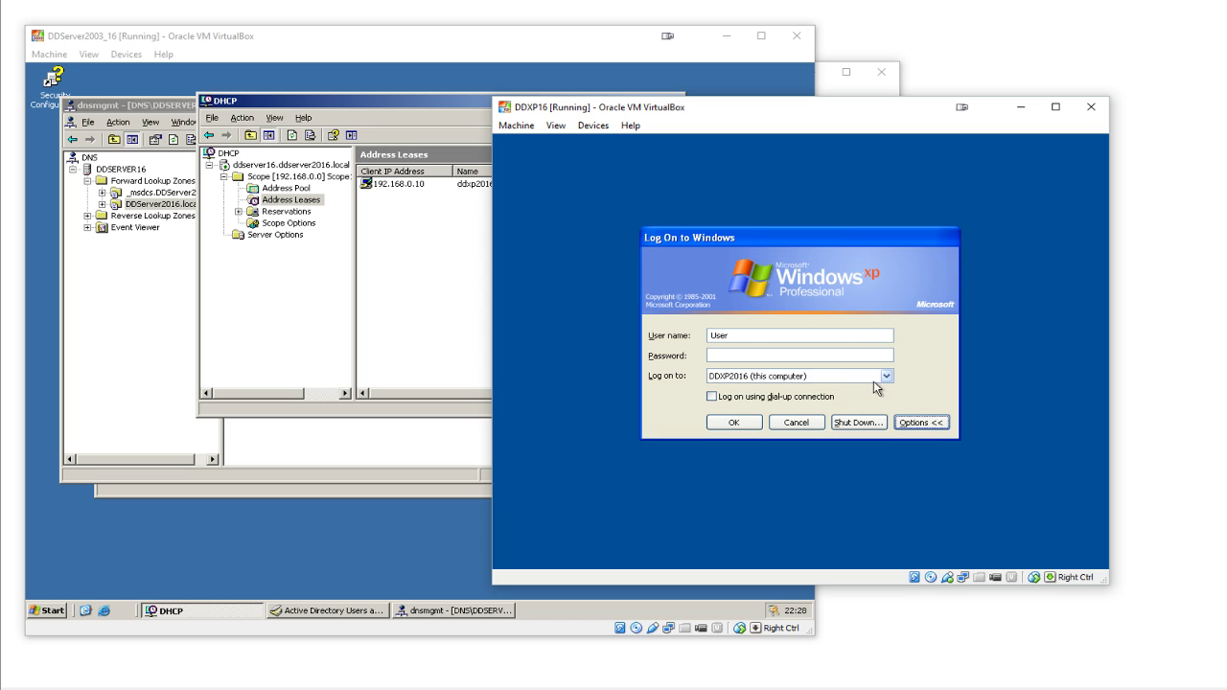
{"action": "left_click", "coordinate": [820, 377]}
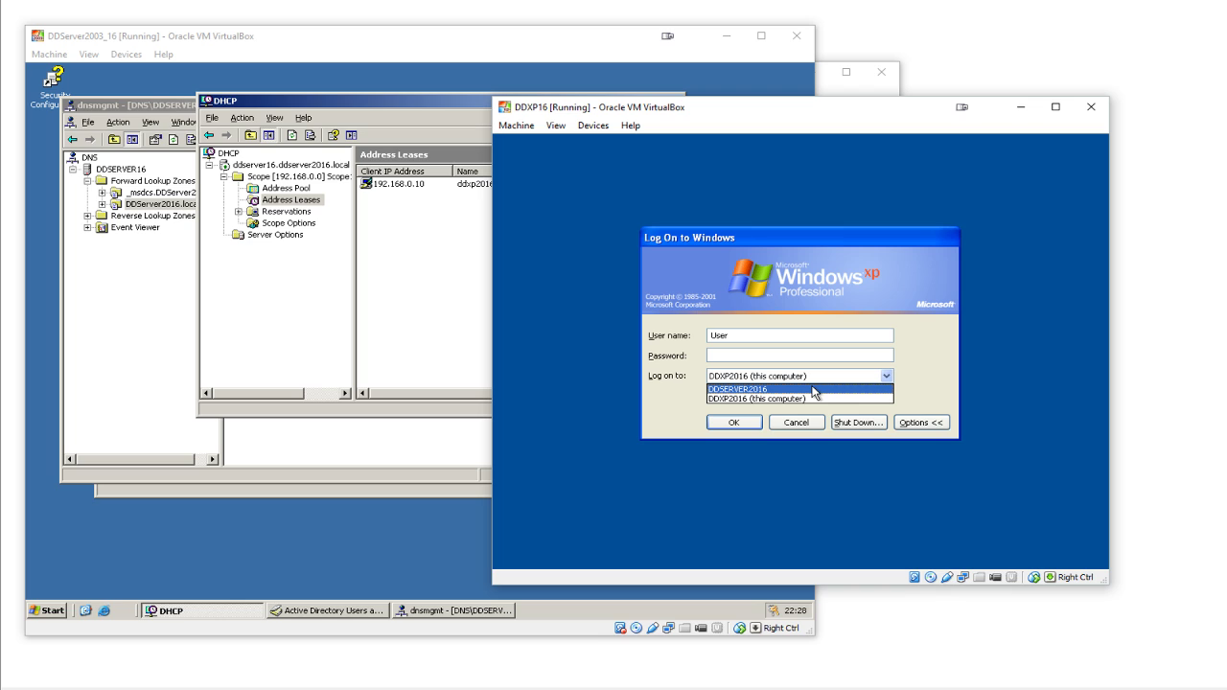
{"action": "left_click", "coordinate": [721, 390]}
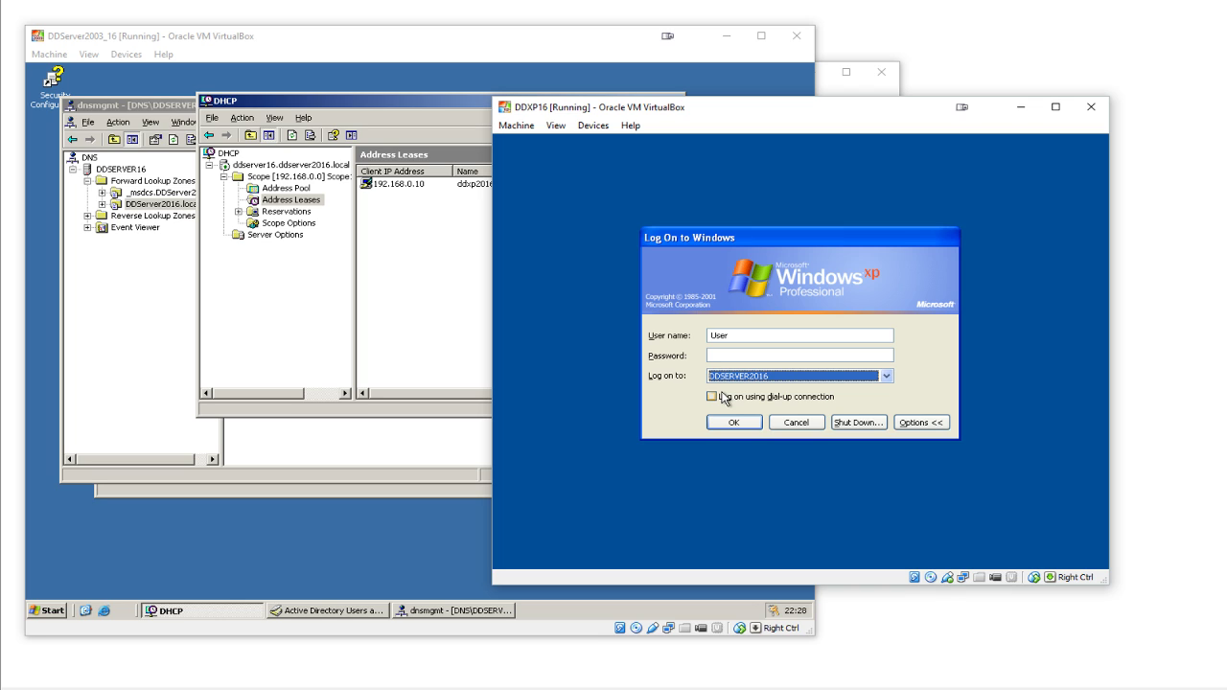
{"action": "key", "text": "shift+Tab"}
{"action": "key", "text": "shift+Tab"}
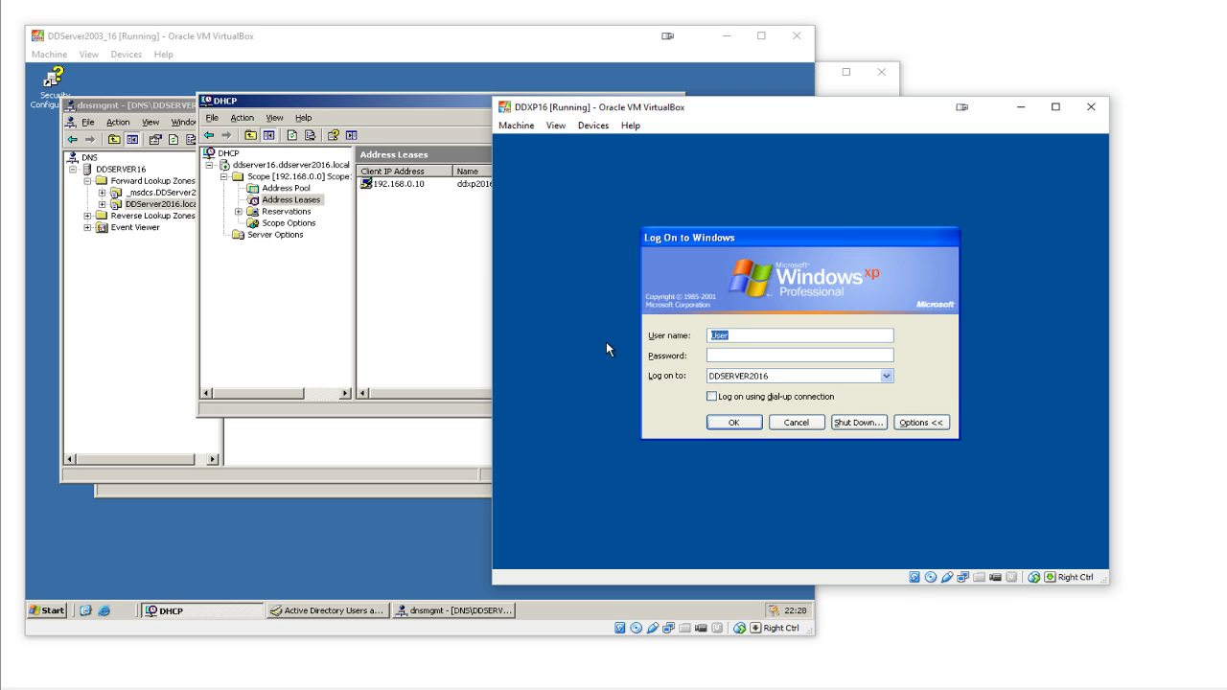
{"action": "type", "text": "dwayne"}
{"action": "type", "text": ".daly"}
{"action": "type", "text": "•••••••••"}
{"action": "key", "text": "Return"}
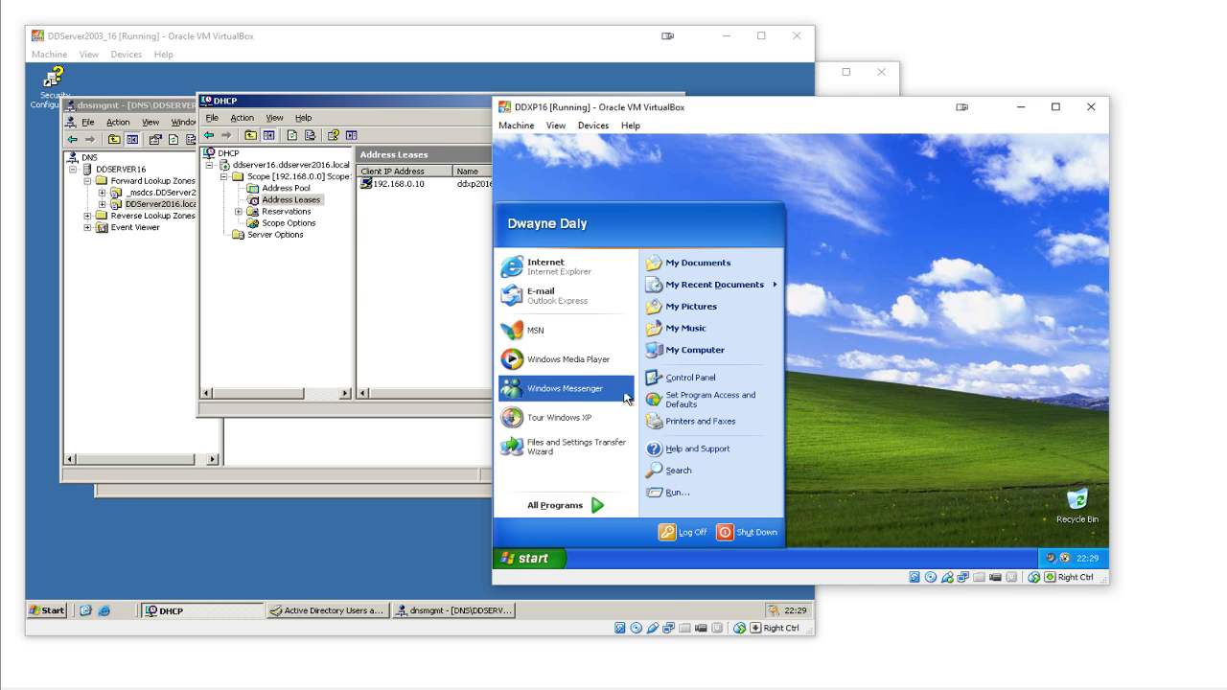
- Run ipconfig in an XP command prompt to confirm IP 192.168.0.10, mask 255.255.255.0
{"action": "left_click", "coordinate": [693, 494]}
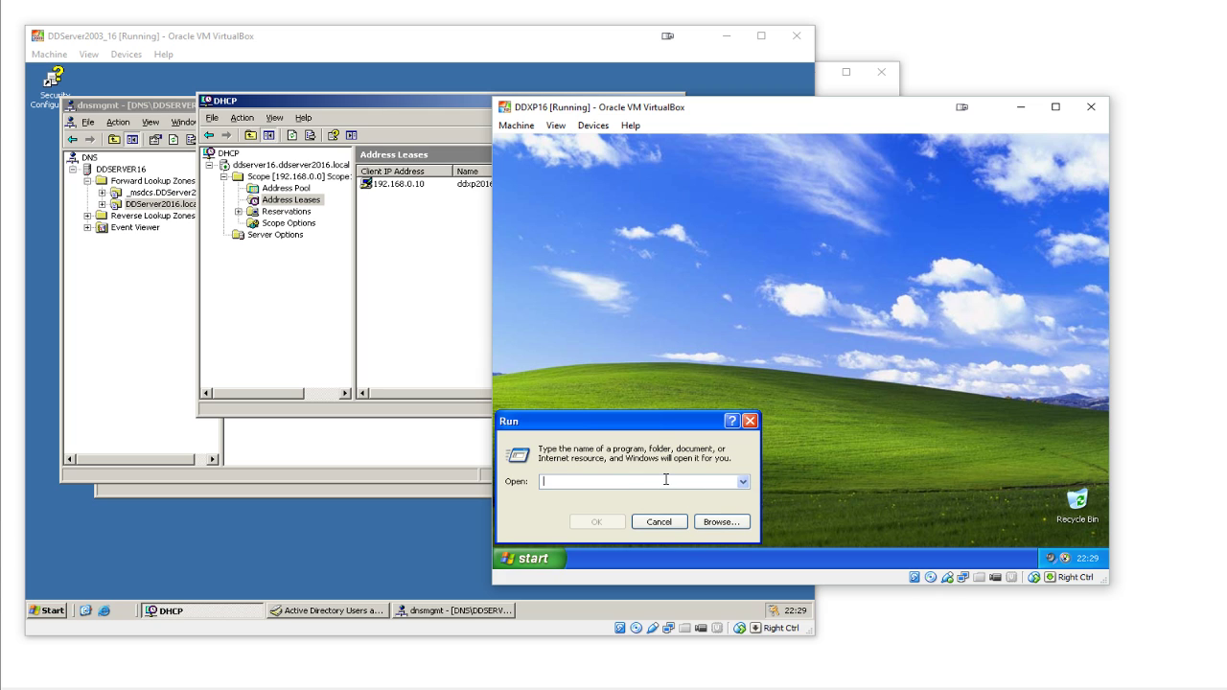
{"action": "type", "text": "cmd"}
{"action": "key", "text": "Return"}
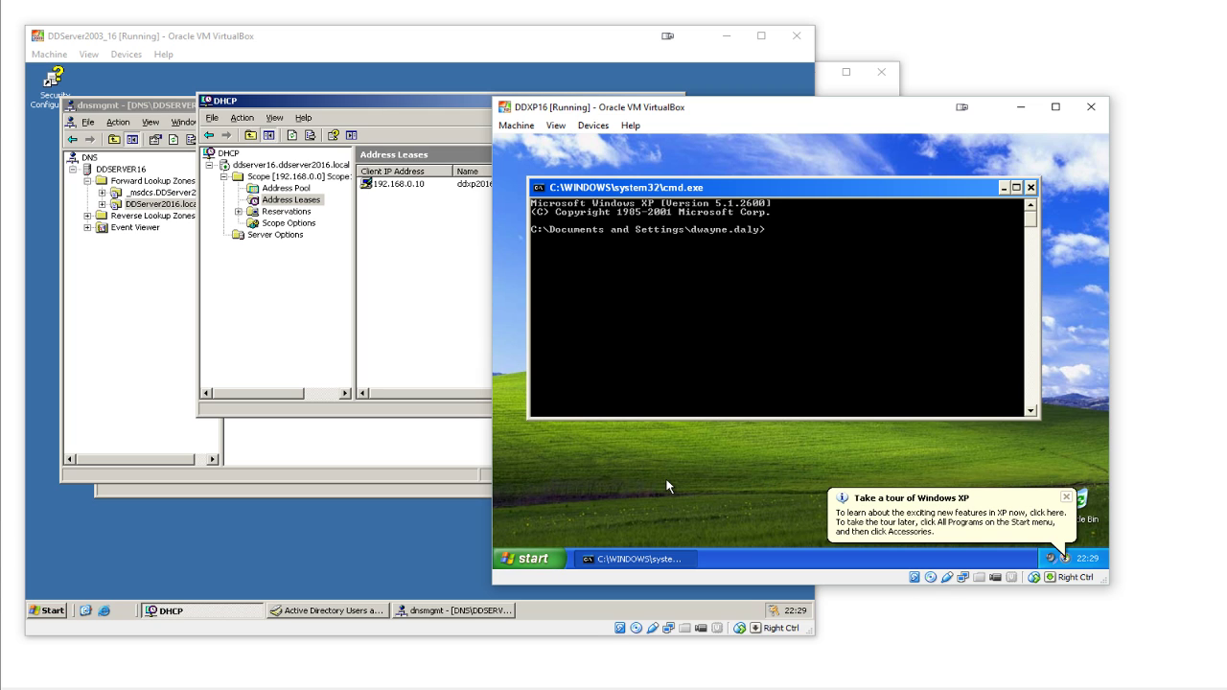
{"action": "type", "text": "ipconfig"}
{"action": "key", "text": "Return"}
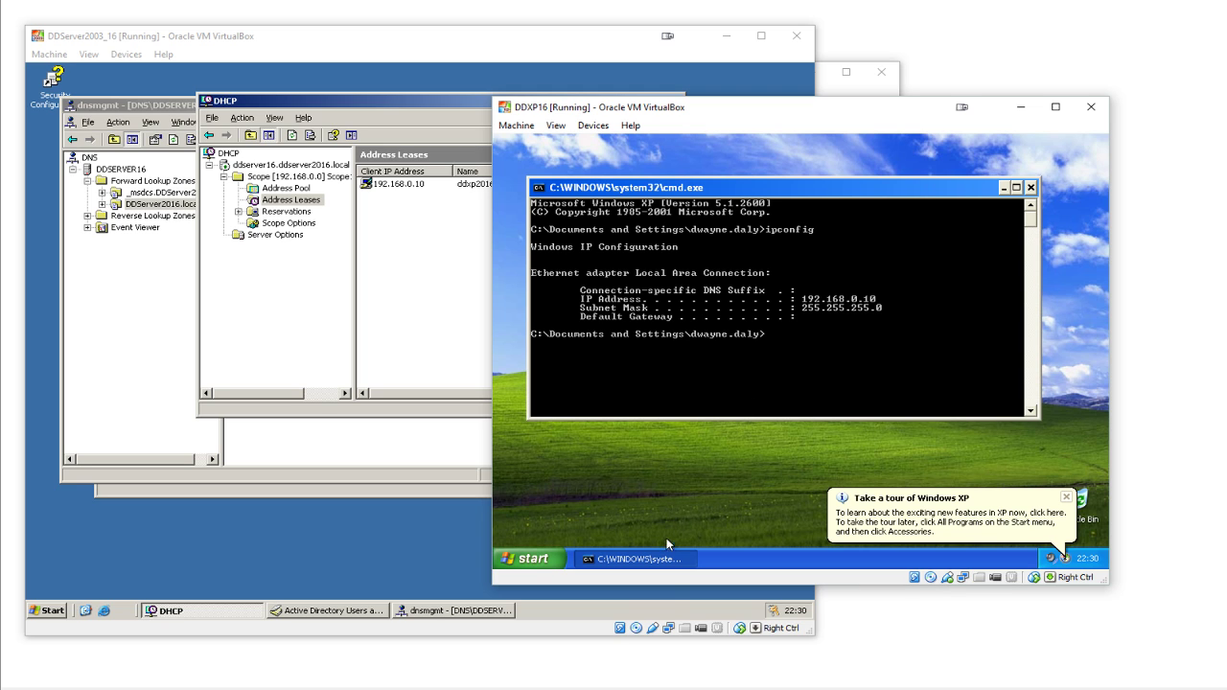
{"action": "left_click", "coordinate": [475, 656]}
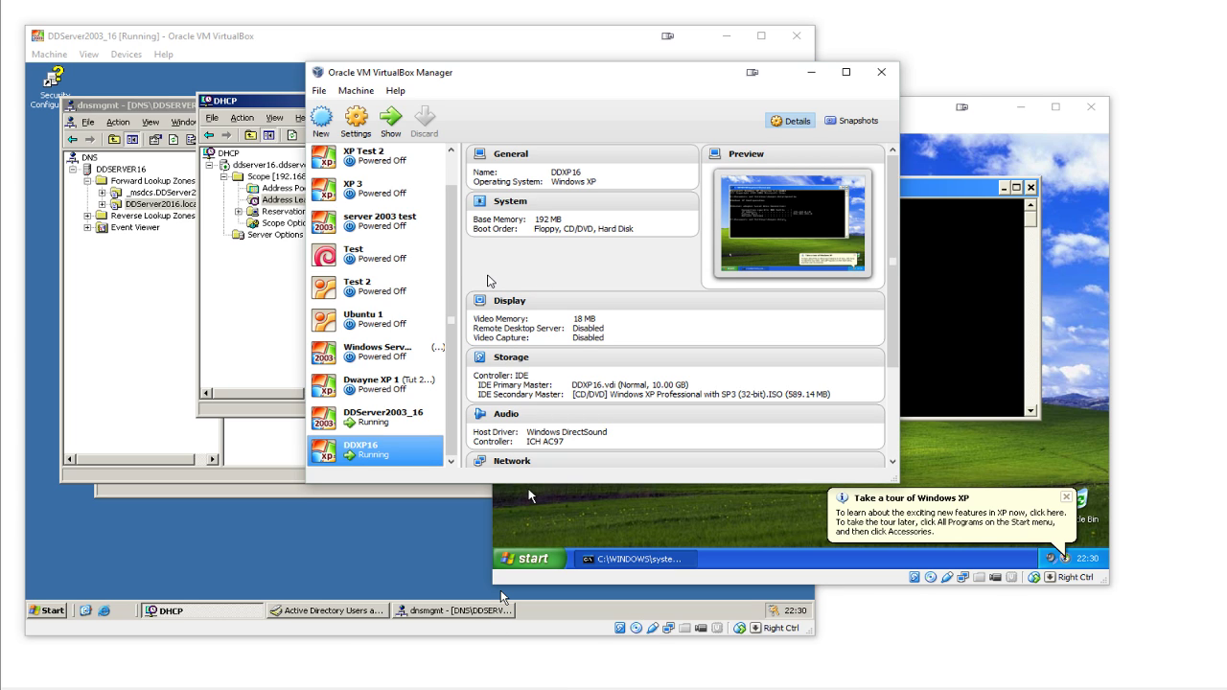
- Close the XP command prompt and dismiss the Windows XP tour balloon
{"action": "left_click", "coordinate": [943, 259]}
{"action": "left_click", "coordinate": [1032, 187]}
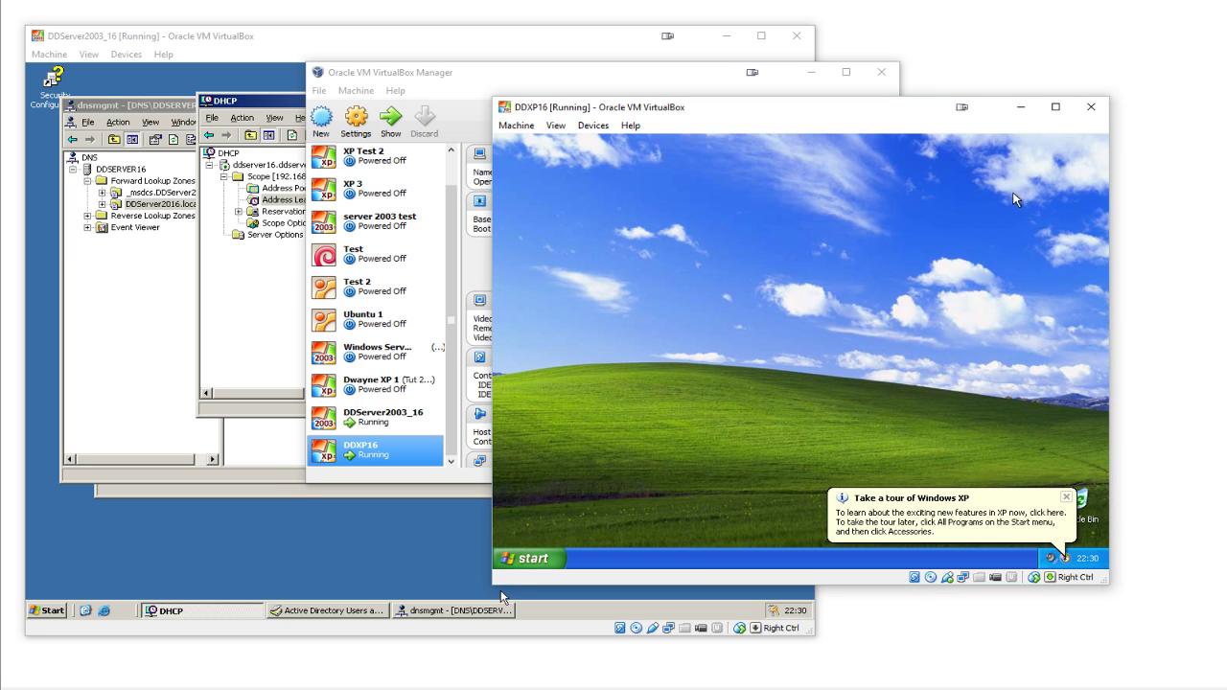
{"action": "left_click", "coordinate": [1066, 496]}
- Close the server's DHCP, DNS and Active Directory Users and Computers consoles
{"action": "left_click", "coordinate": [289, 303]}
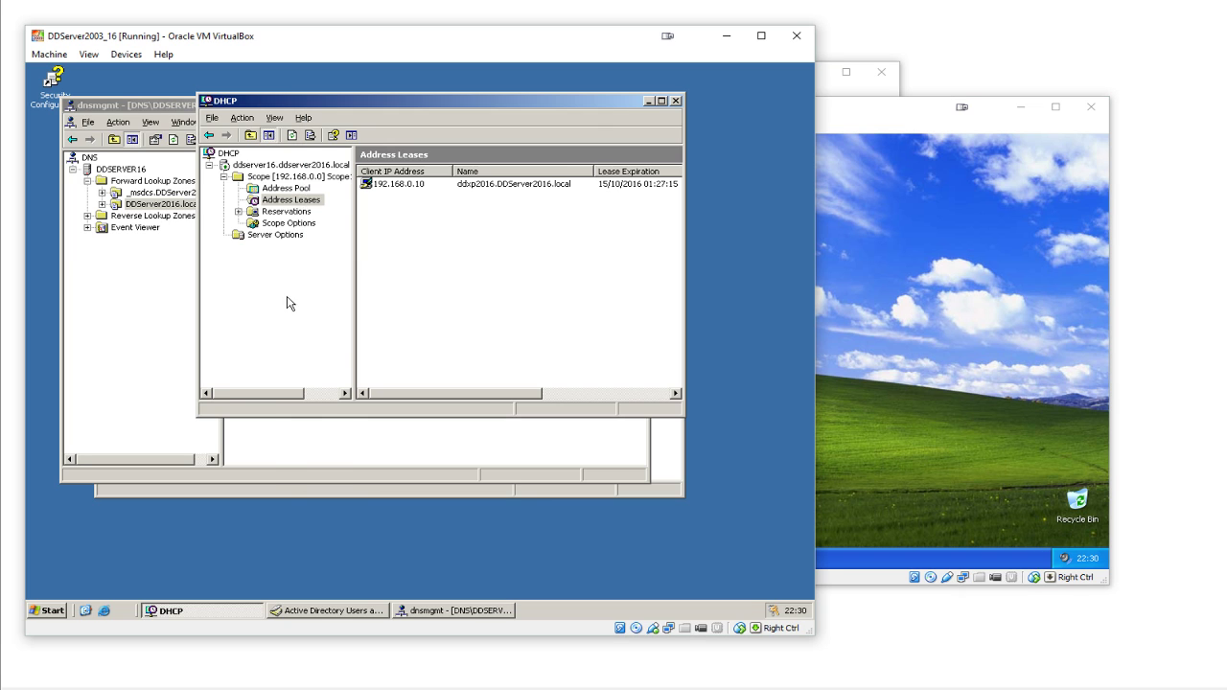
{"action": "left_click", "coordinate": [676, 100]}
{"action": "left_click", "coordinate": [644, 106]}
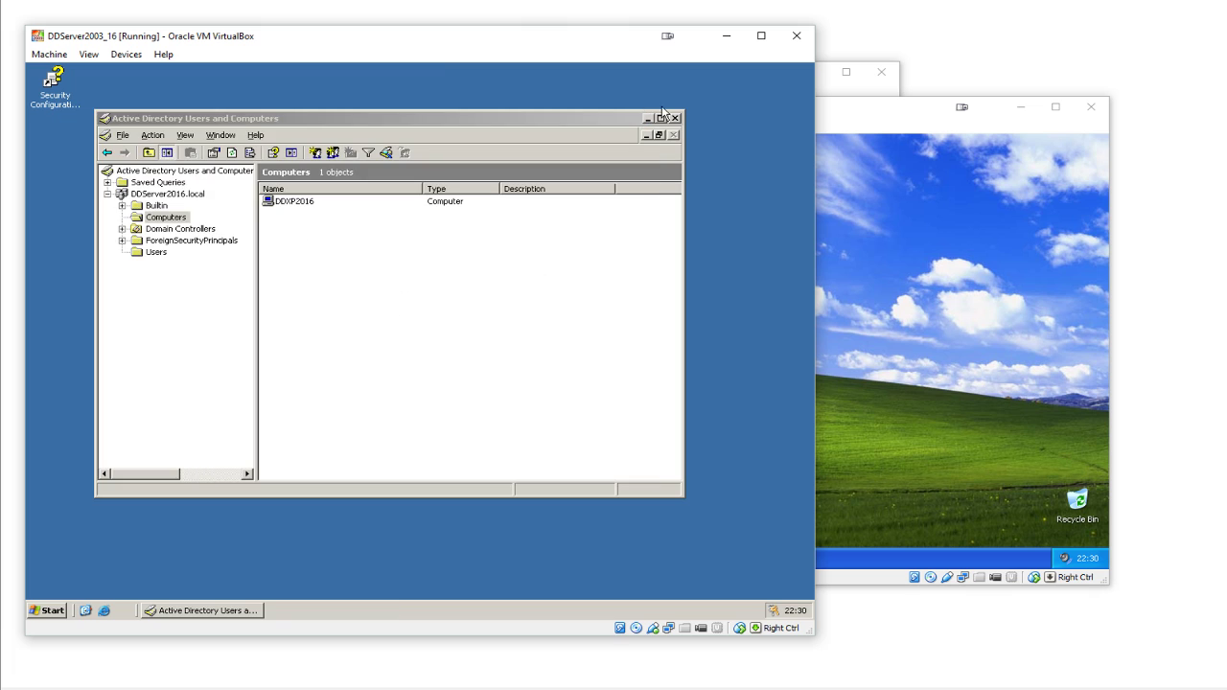
{"action": "left_click", "coordinate": [675, 117]}
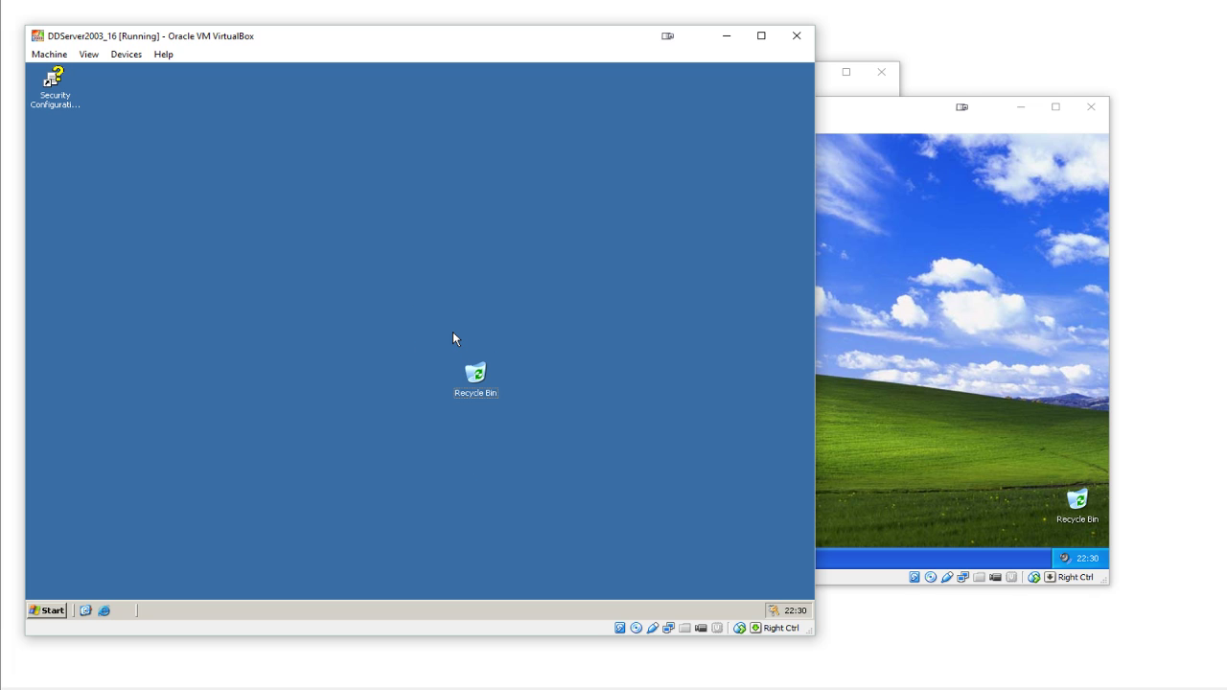
{"action": "left_click", "coordinate": [904, 374]}
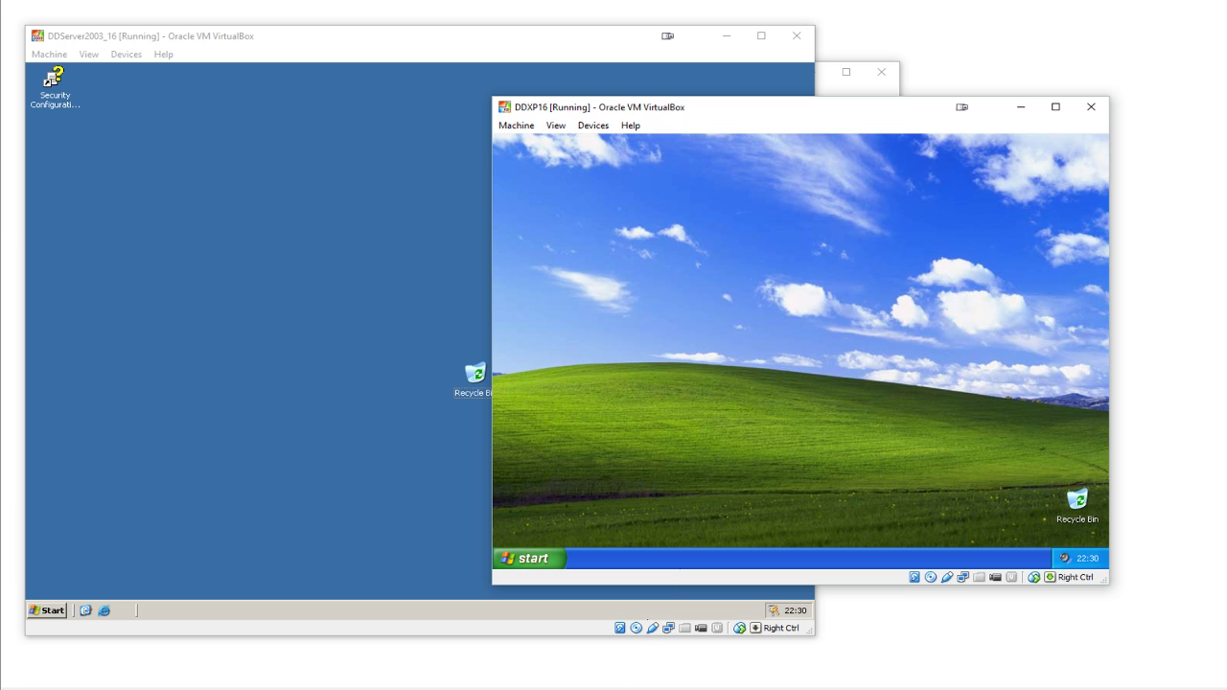
{"action": "mouse_move", "coordinate": [597, 689]}
{"action": "left_click", "coordinate": [442, 659]}
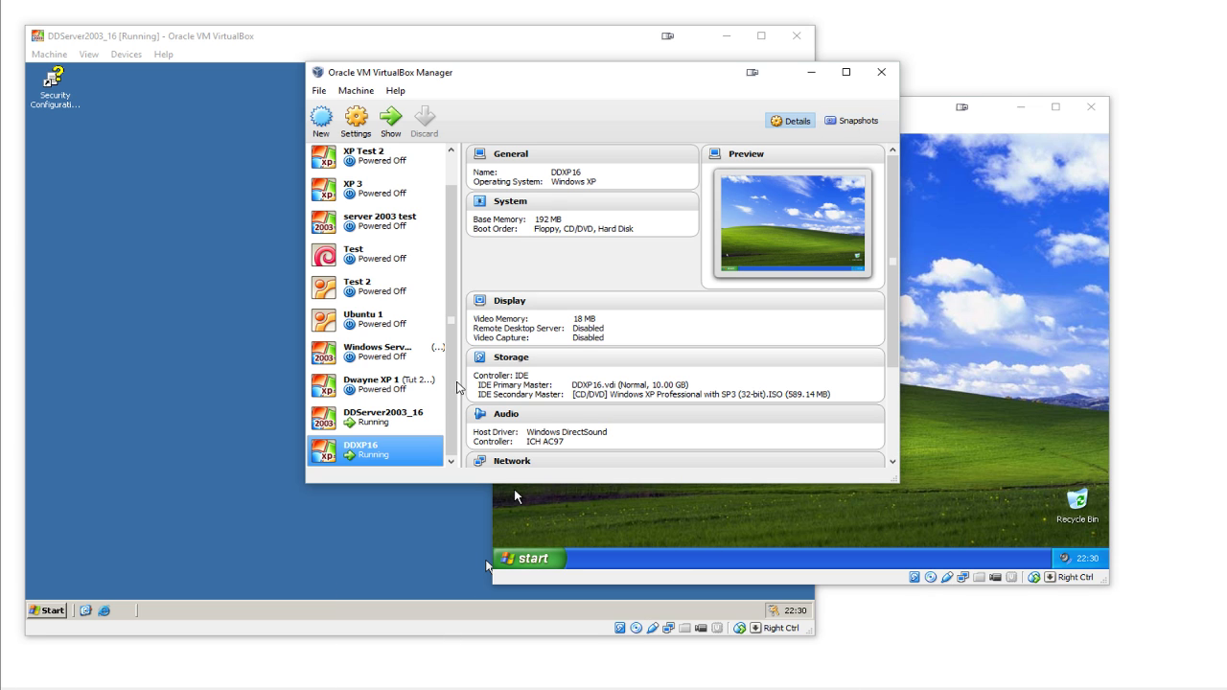
- Snapshot DDXP16 as 'Tutorial 2 Start', described as domain-joined but otherwise unconfigured
{"action": "left_click", "coordinate": [873, 128]}
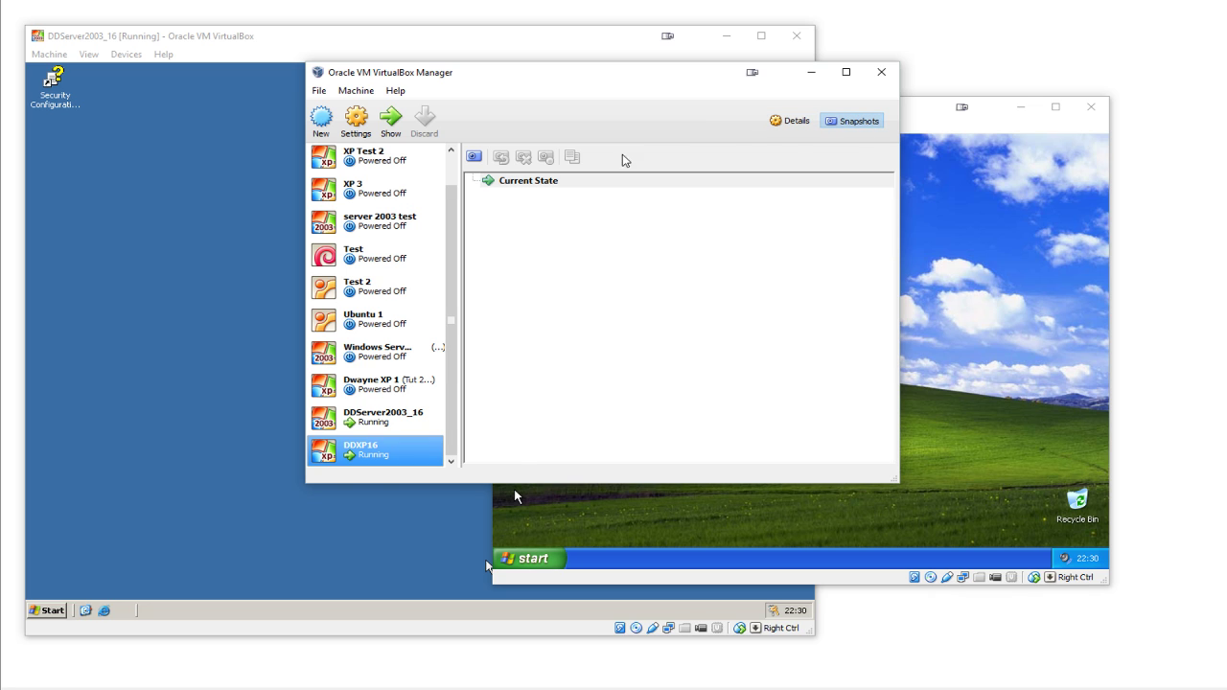
{"action": "left_click", "coordinate": [474, 159]}
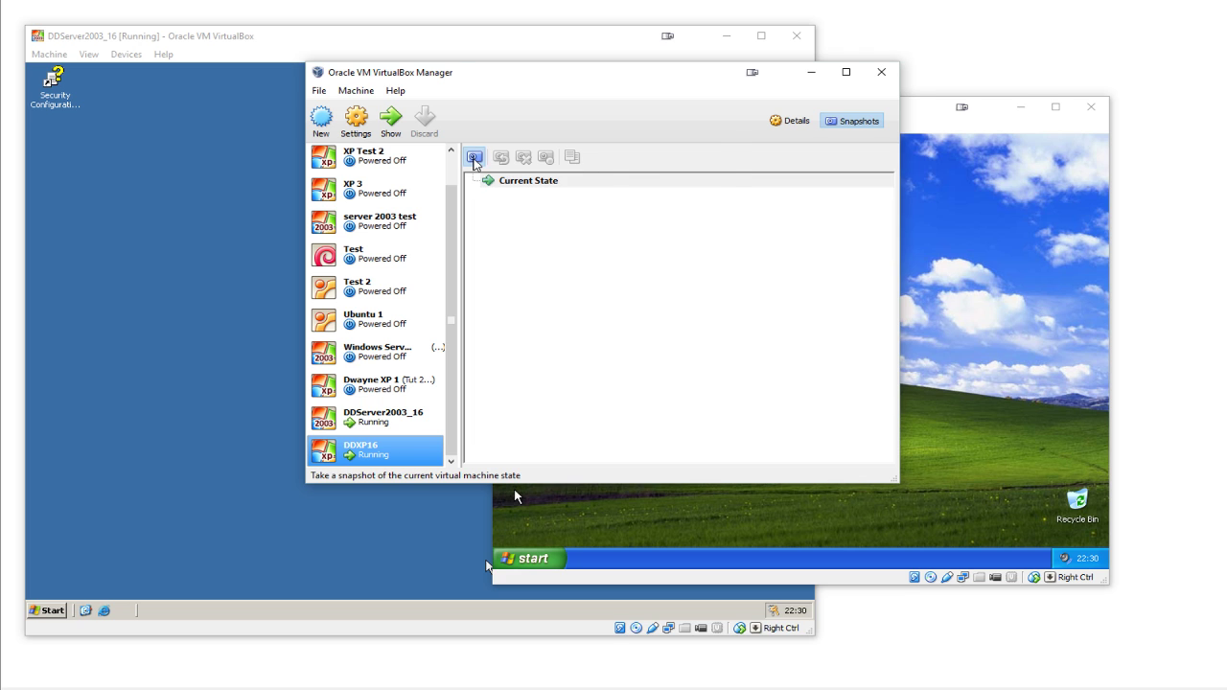
{"action": "key", "text": "BackSpace"}
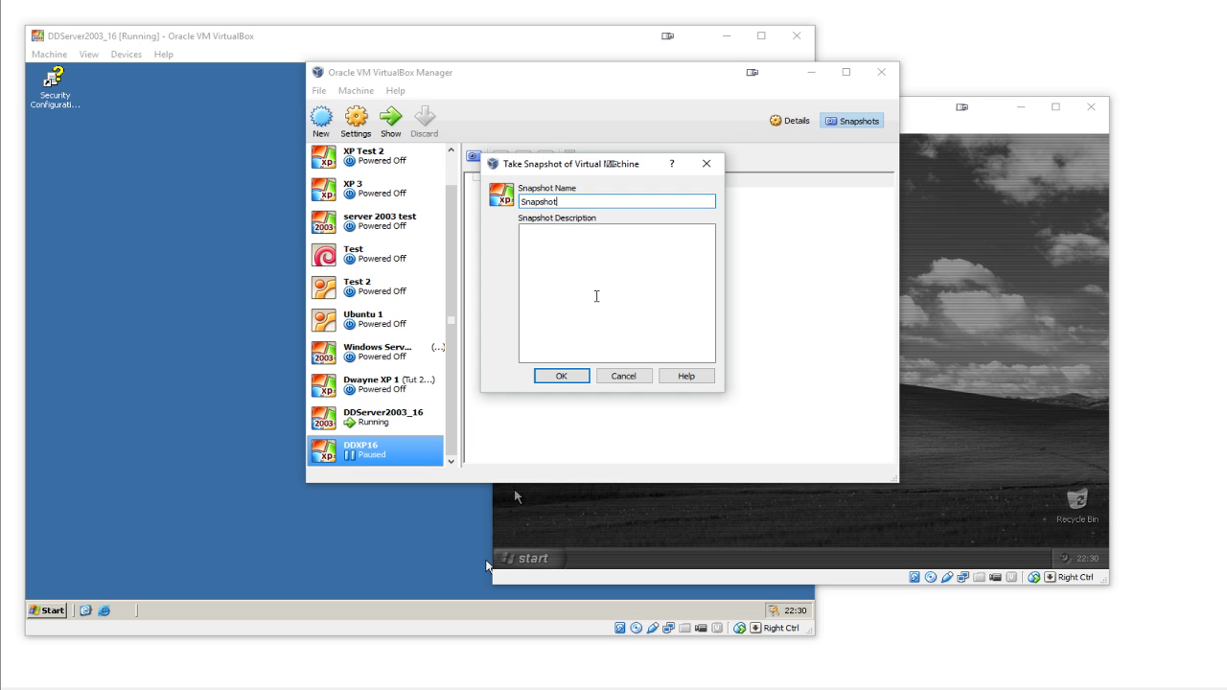
{"action": "key", "text": "BackSpace"}
{"action": "key", "text": "BackSpace"}
{"action": "key", "text": "BackSpace"}
{"action": "key", "text": "BackSpace"}
{"action": "key", "text": "BackSpace"}
{"action": "key", "text": "BackSpace"}
{"action": "key", "text": "BackSpace"}
{"action": "key", "text": "BackSpace"}
{"action": "type", "text": "Tutorial 2 Start"}
{"action": "left_click", "coordinate": [608, 301]}
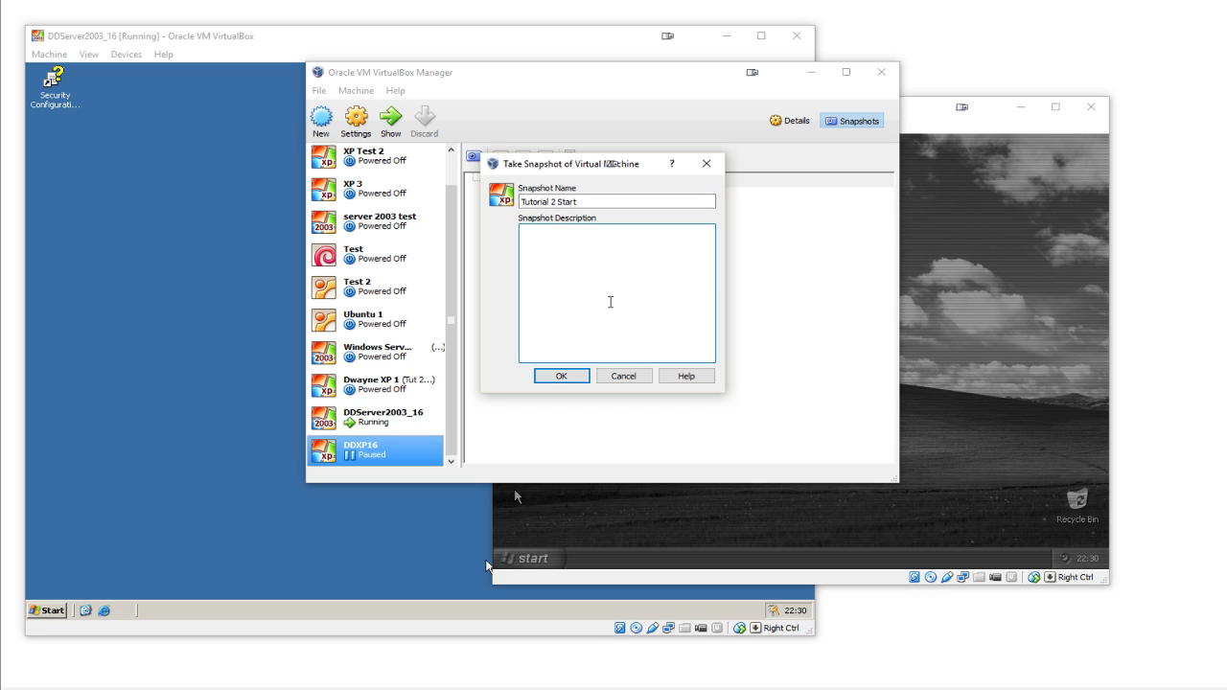
{"action": "type", "text": "This XP client"}
{"action": "type", "text": "has been connected to t"}
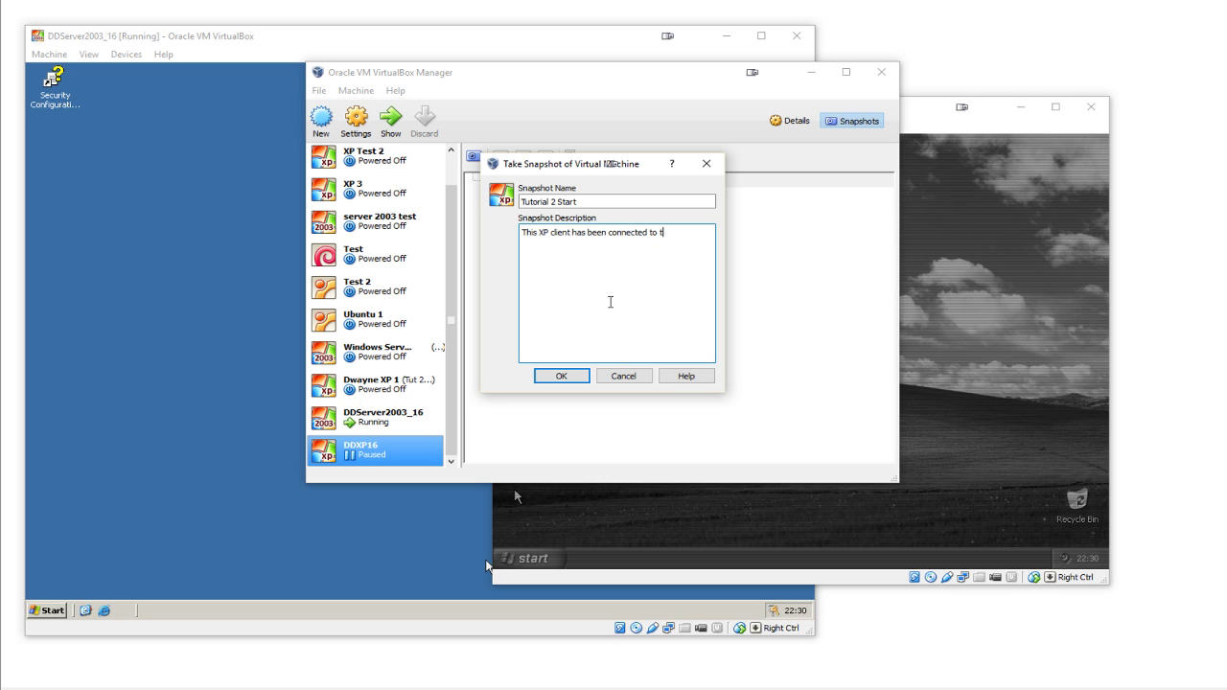
{"action": "type", "text": "he domain but has not "}
{"action": "type", "text": "been cove"}
{"action": "type", "text": "igured in any other way"}
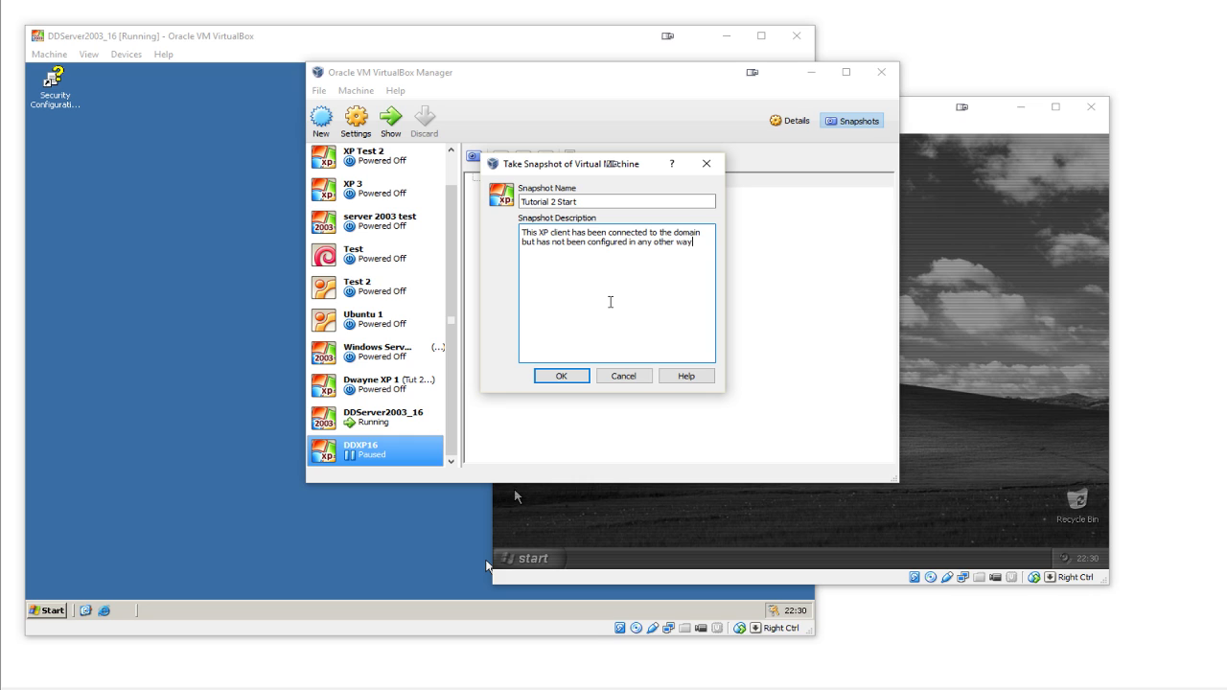
{"action": "type", "text": " as of yet"}
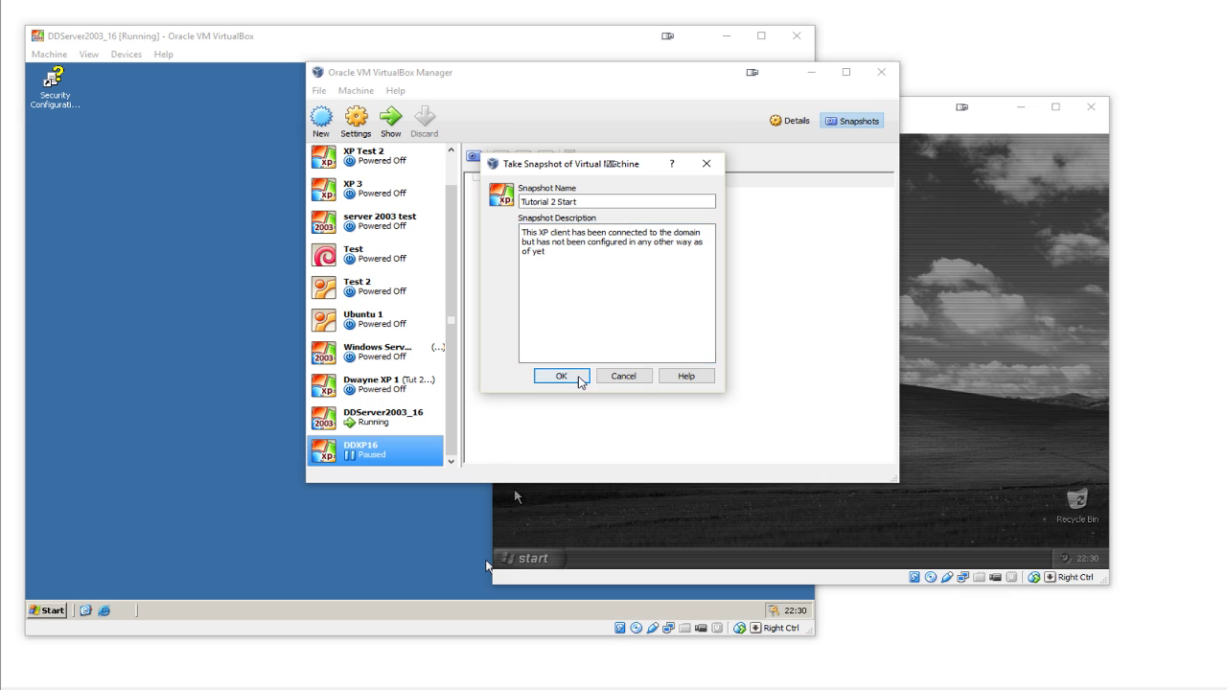
{"action": "left_click", "coordinate": [561, 375]}
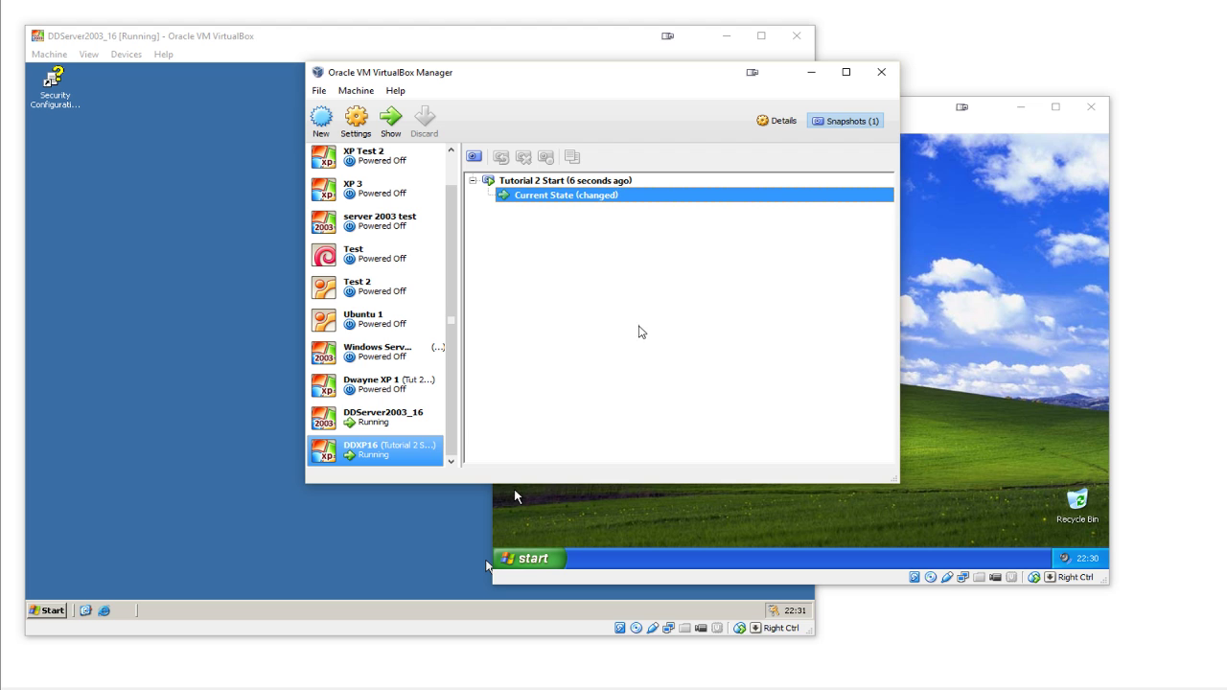
- Open My Computer in the XP guest, then select the Tutorial 2 Start snapshot in the manager
{"action": "left_click", "coordinate": [553, 548]}
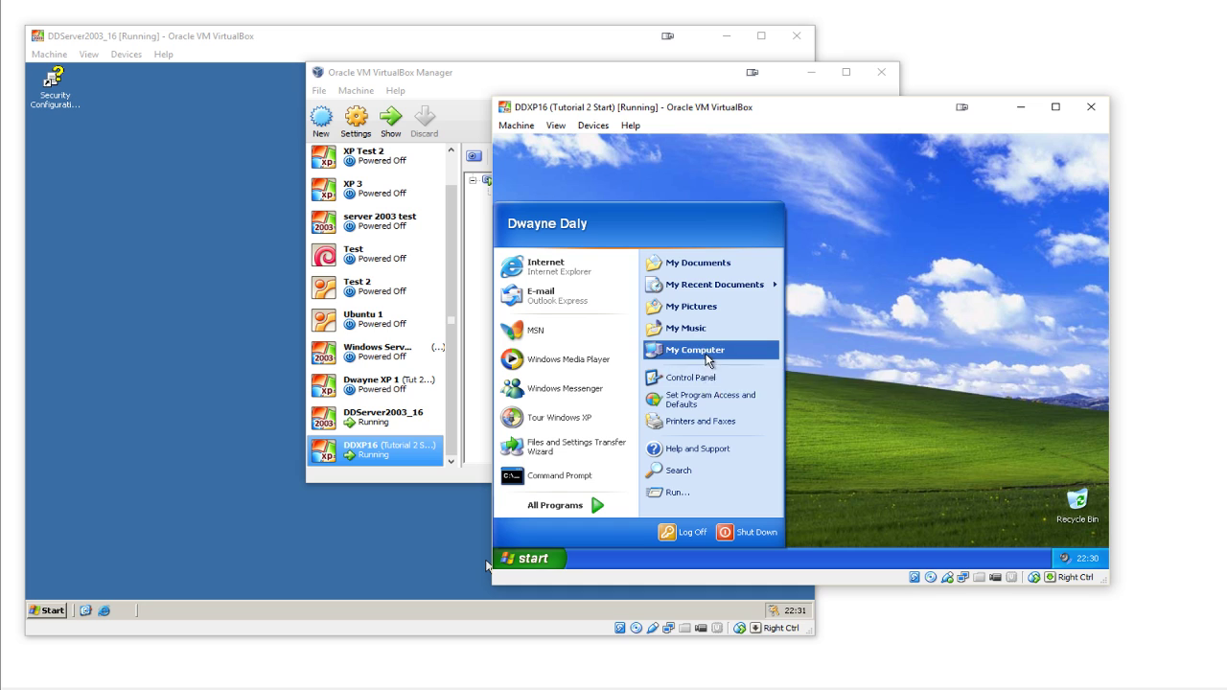
{"action": "left_click", "coordinate": [719, 353]}
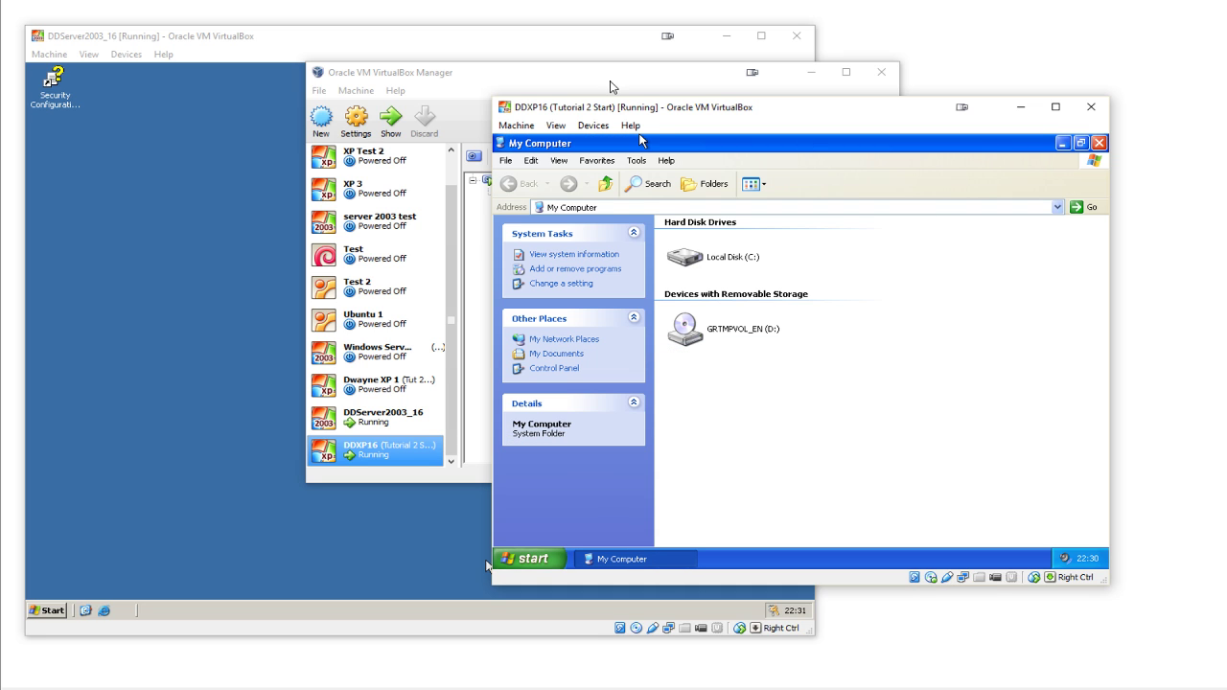
{"action": "left_click", "coordinate": [661, 91]}
{"action": "left_click", "coordinate": [571, 180]}
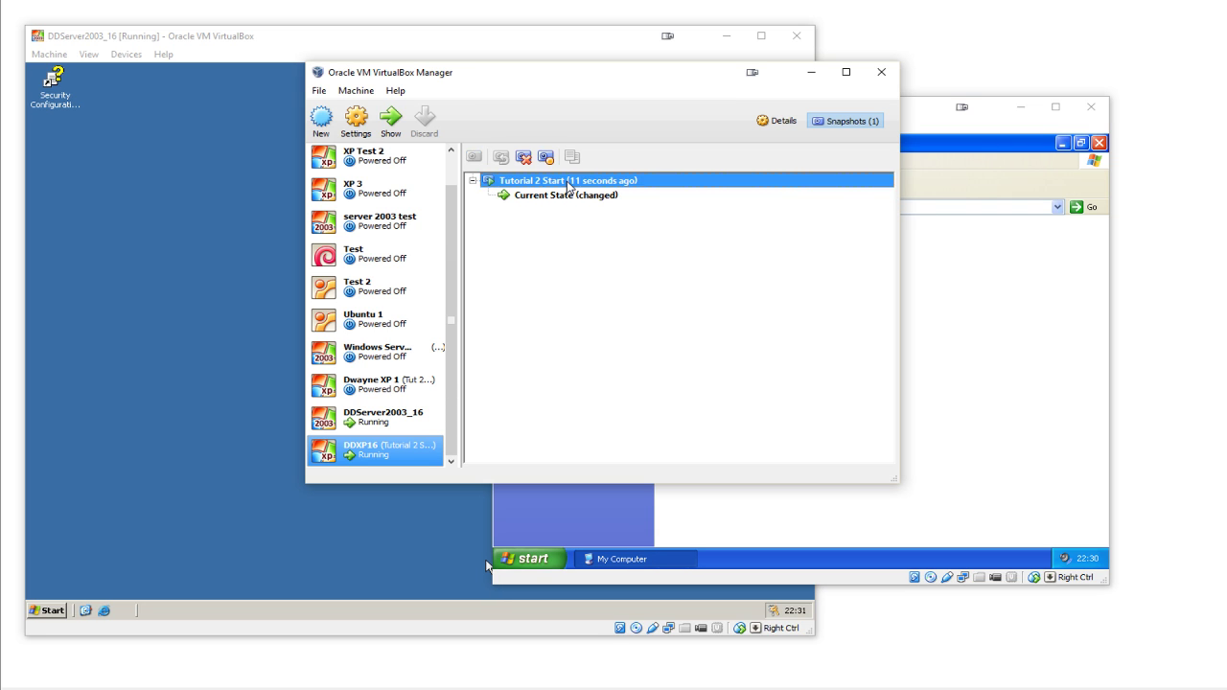
{"action": "right_click", "coordinate": [569, 185]}
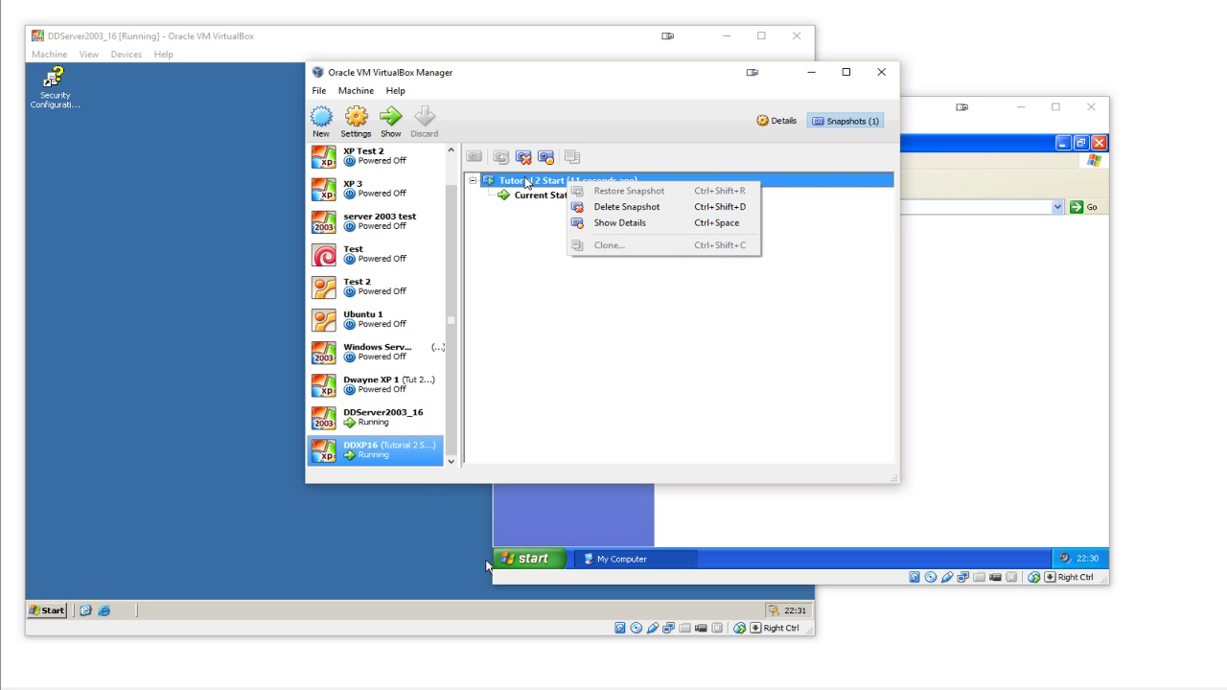
{"action": "left_click", "coordinate": [518, 180]}
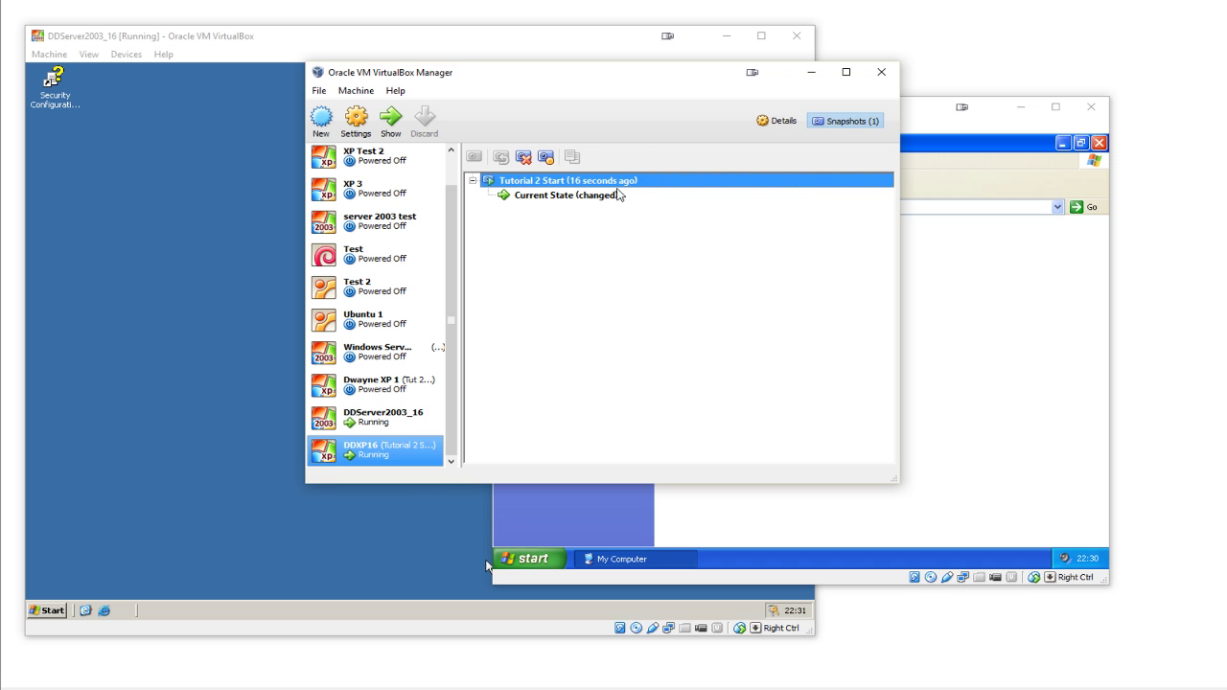
{"action": "left_click", "coordinate": [618, 196]}
{"action": "right_click", "coordinate": [609, 183]}
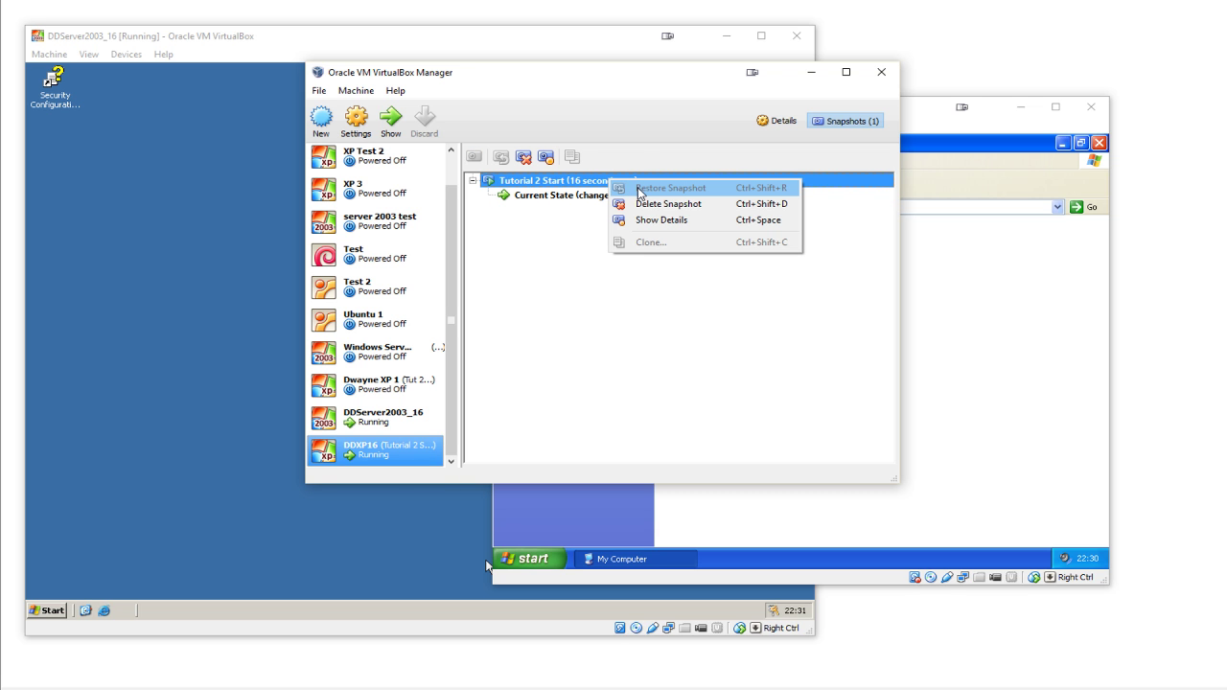
{"action": "left_click", "coordinate": [972, 279]}
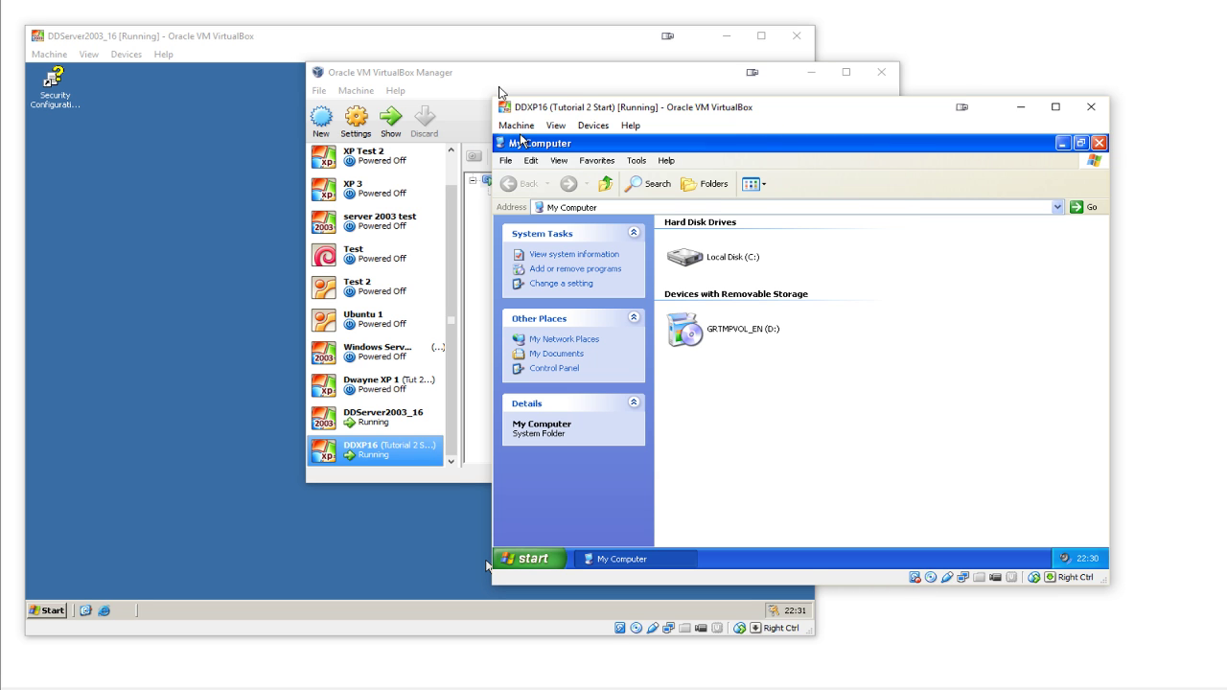
{"action": "left_click", "coordinate": [502, 94]}
{"action": "left_click", "coordinate": [926, 251]}
{"action": "left_click", "coordinate": [526, 84]}
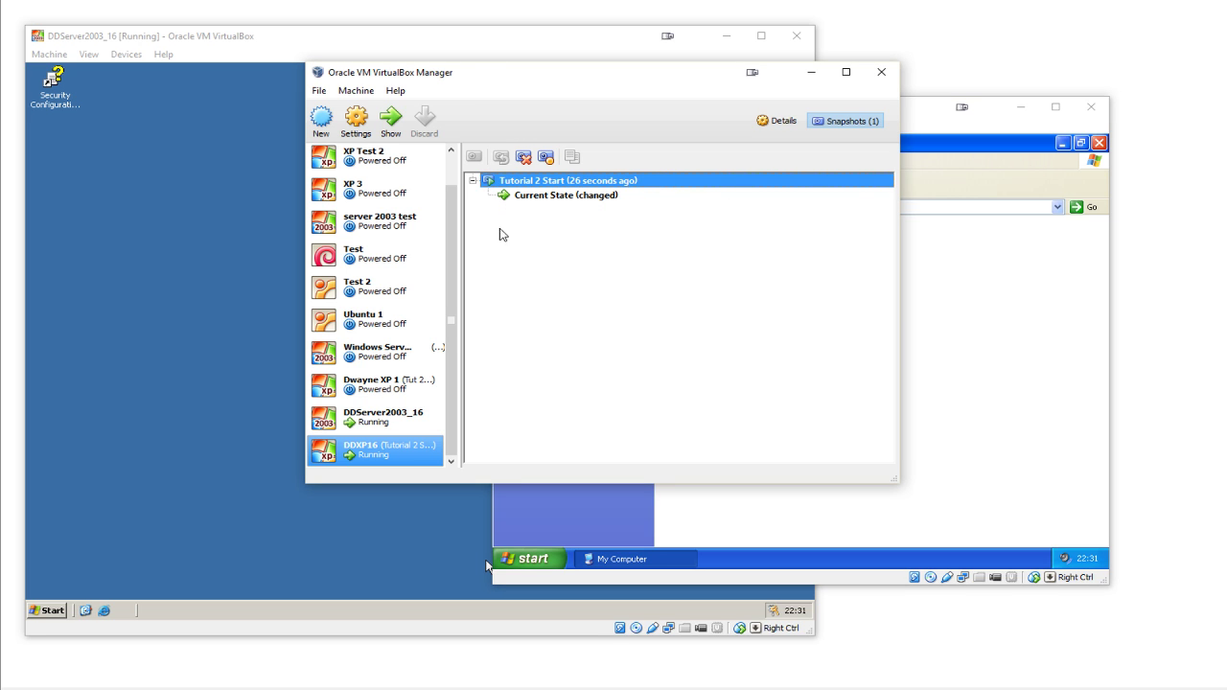
- Rename the snapshot to 'Tutorial 1 Start' through its Show Details dialog
{"action": "right_click", "coordinate": [540, 181]}
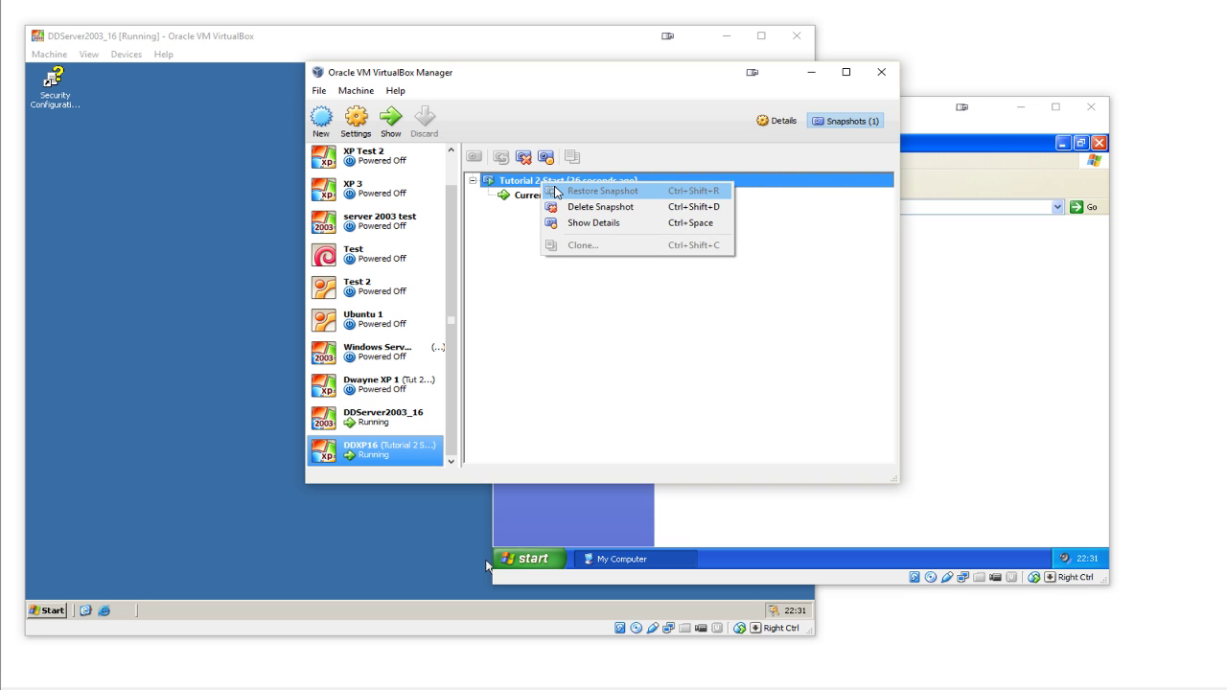
{"action": "left_click", "coordinate": [567, 223]}
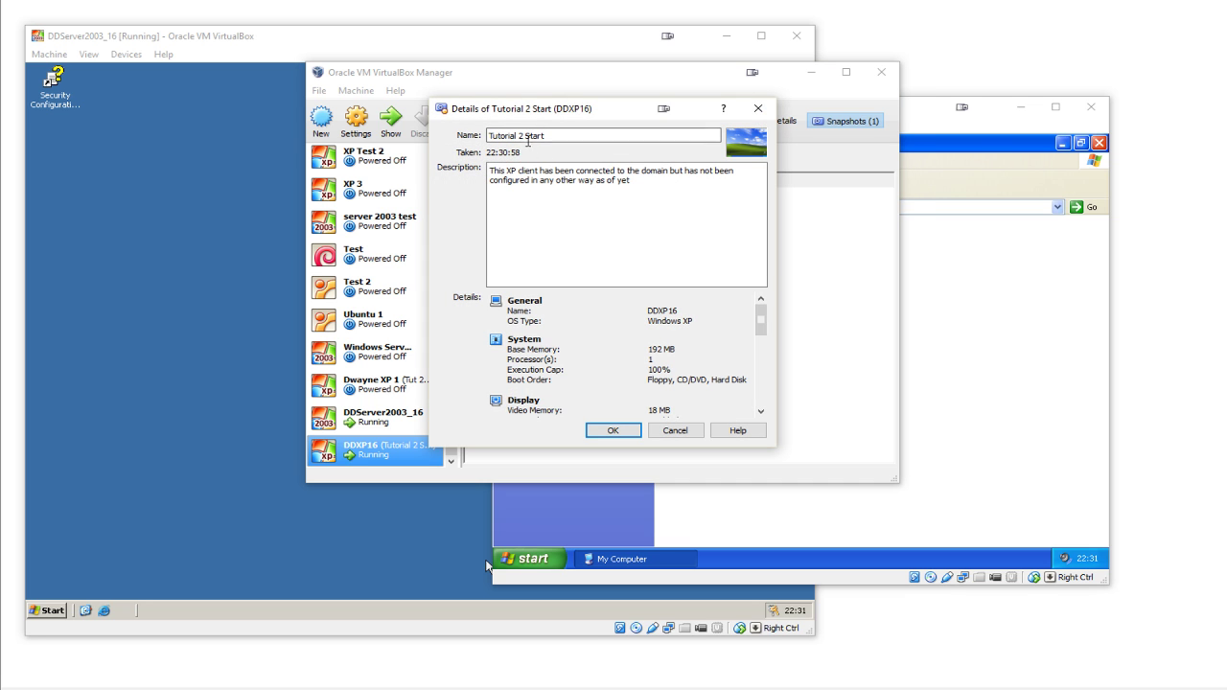
{"action": "key", "text": "Left"}
{"action": "key", "text": "Left"}
{"action": "key", "text": "Left"}
{"action": "key", "text": "Left"}
{"action": "key", "text": "Left"}
{"action": "key", "text": "Left"}
{"action": "key", "text": "BackSpace"}
{"action": "type", "text": "1"}
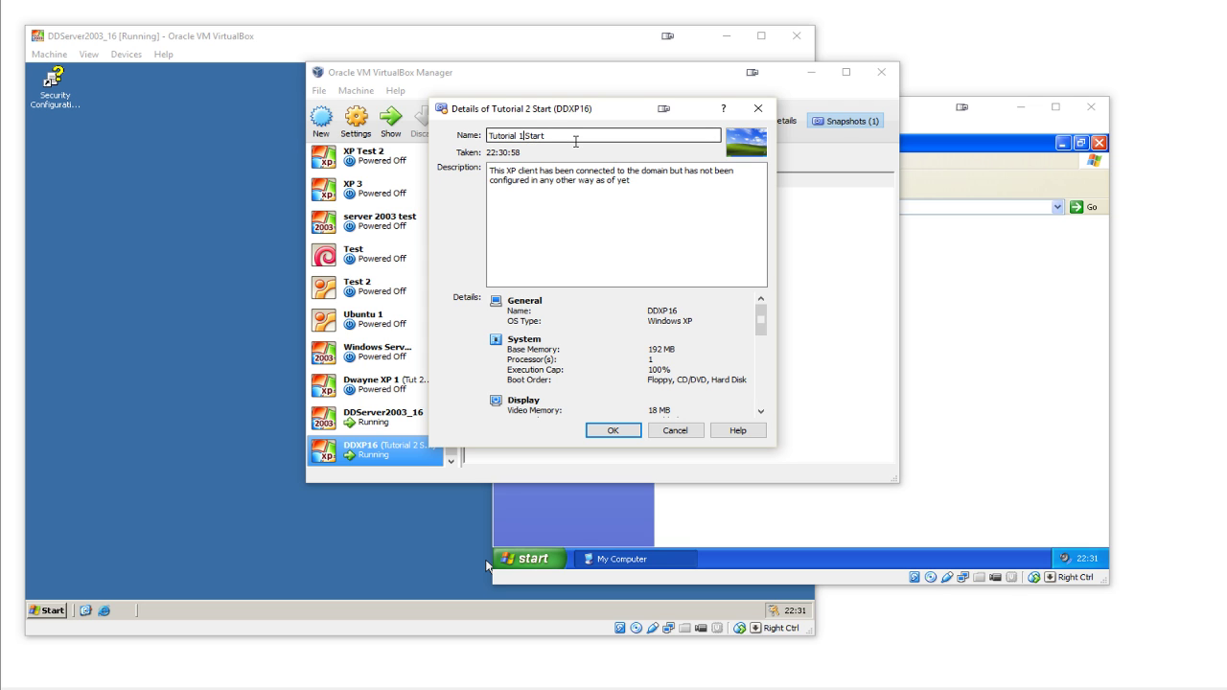
{"action": "left_click", "coordinate": [614, 430]}
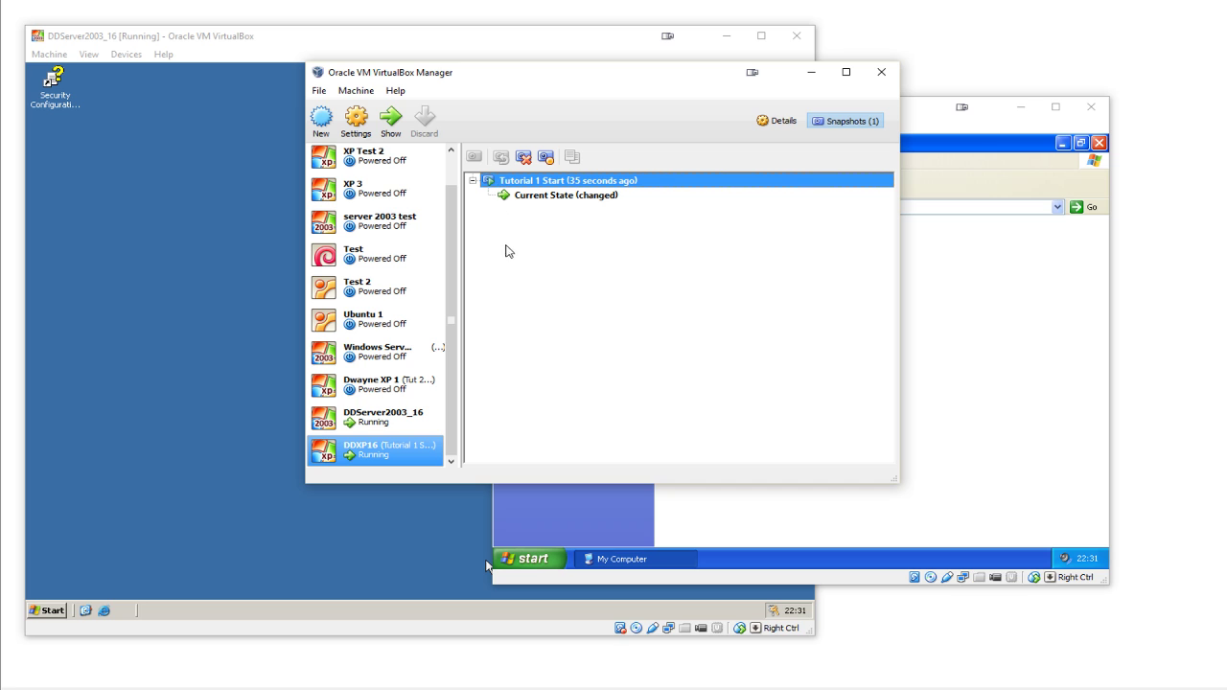
{"action": "mouse_move", "coordinate": [524, 193]}
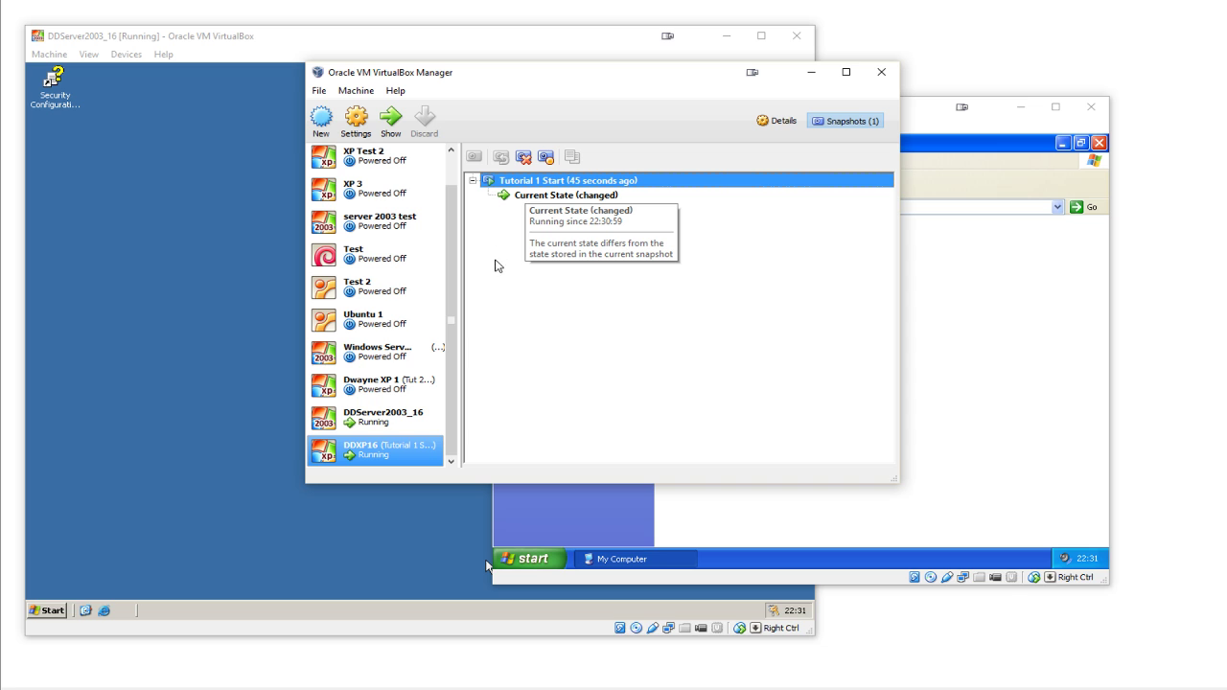
- Start a snapshot of DDServer2003_16 named 'Tutorial 1 Start'
{"action": "left_click", "coordinate": [403, 418]}
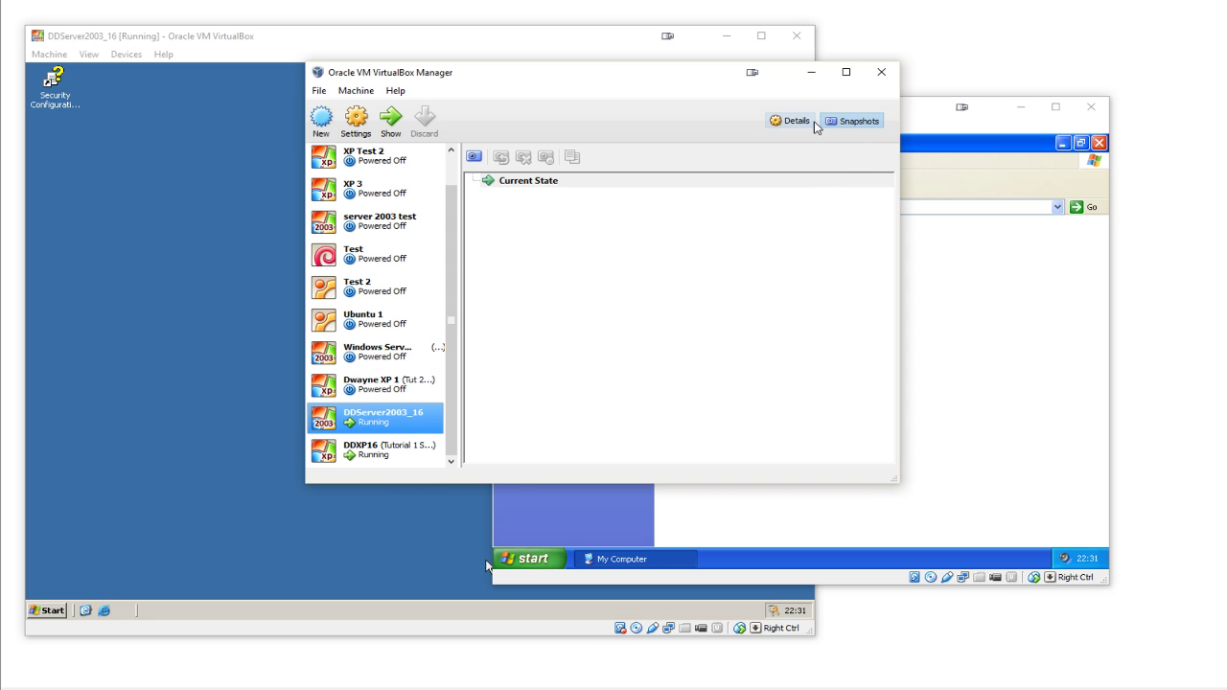
{"action": "left_click", "coordinate": [473, 157]}
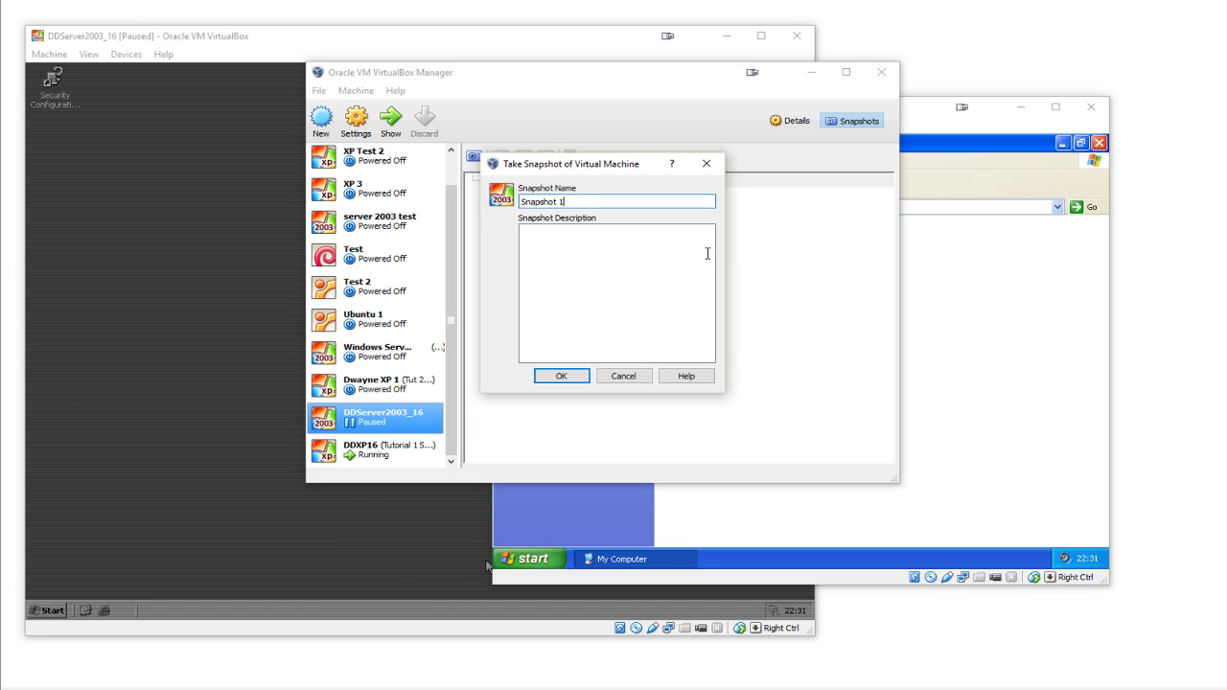
{"action": "key", "text": "BackSpace"}
{"action": "key", "text": "BackSpace"}
{"action": "key", "text": "BackSpace"}
{"action": "key", "text": "BackSpace"}
{"action": "key", "text": "BackSpace"}
{"action": "key", "text": "BackSpace"}
{"action": "key", "text": "BackSpace"}
{"action": "key", "text": "BackSpace"}
{"action": "key", "text": "BackSpace"}
{"action": "key", "text": "BackSpace"}
{"action": "type", "text": "TY"}
{"action": "key", "text": "BackSpace"}
{"action": "type", "text": "utoti"}
{"action": "key", "text": "BackSpace"}
{"action": "key", "text": "BackSpace"}
{"action": "type", "text": "rial 1 Start"}
{"action": "key", "text": "Tab"}
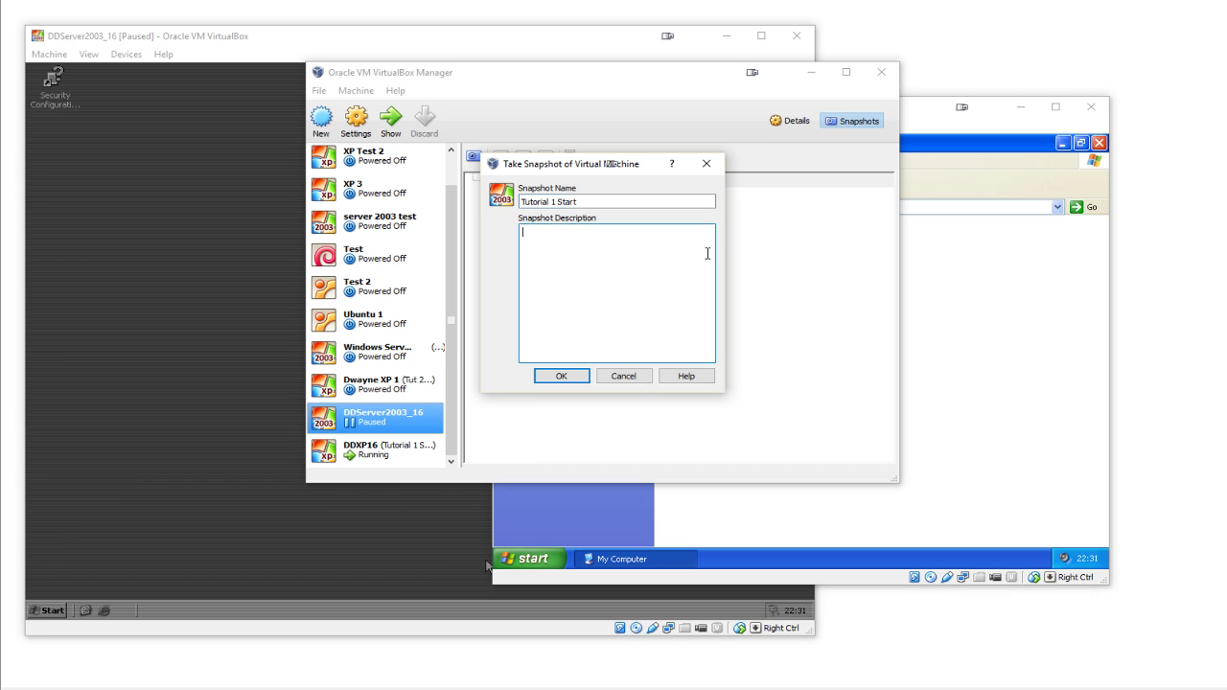
- Describe the AD, DHCP & DNS setup, extra admin account and DHCP-addressed XP client, then save
{"action": "type", "text": "S"}
{"action": "key", "text": "BackSpace"}
{"action": "type", "text": "Active Directoy has been configured, along with "}
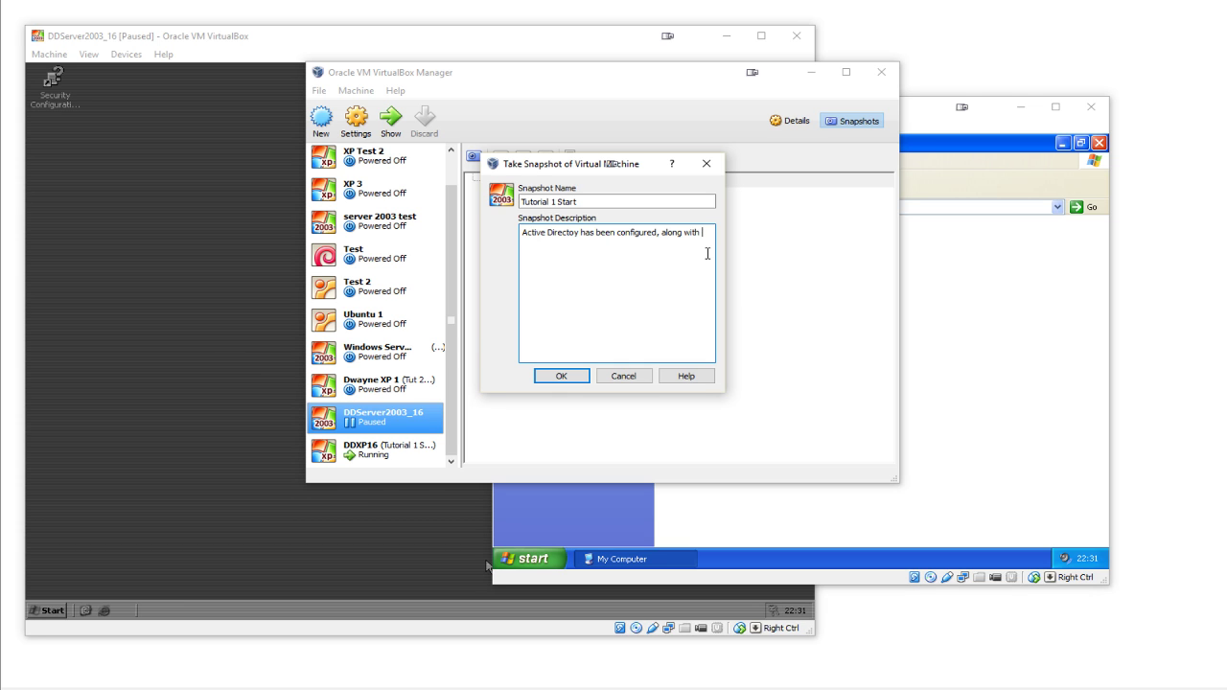
{"action": "type", "text": "DHCP, D"}
{"action": "type", "text": "NS"}
{"action": "key", "text": "Left"}
{"action": "key", "text": "Left"}
{"action": "key", "text": "Left"}
{"action": "key", "text": "Left"}
{"action": "key", "text": "BackSpace"}
{"action": "type", "text": "&"}
{"action": "type", "text": ". An extra admin account hass"}
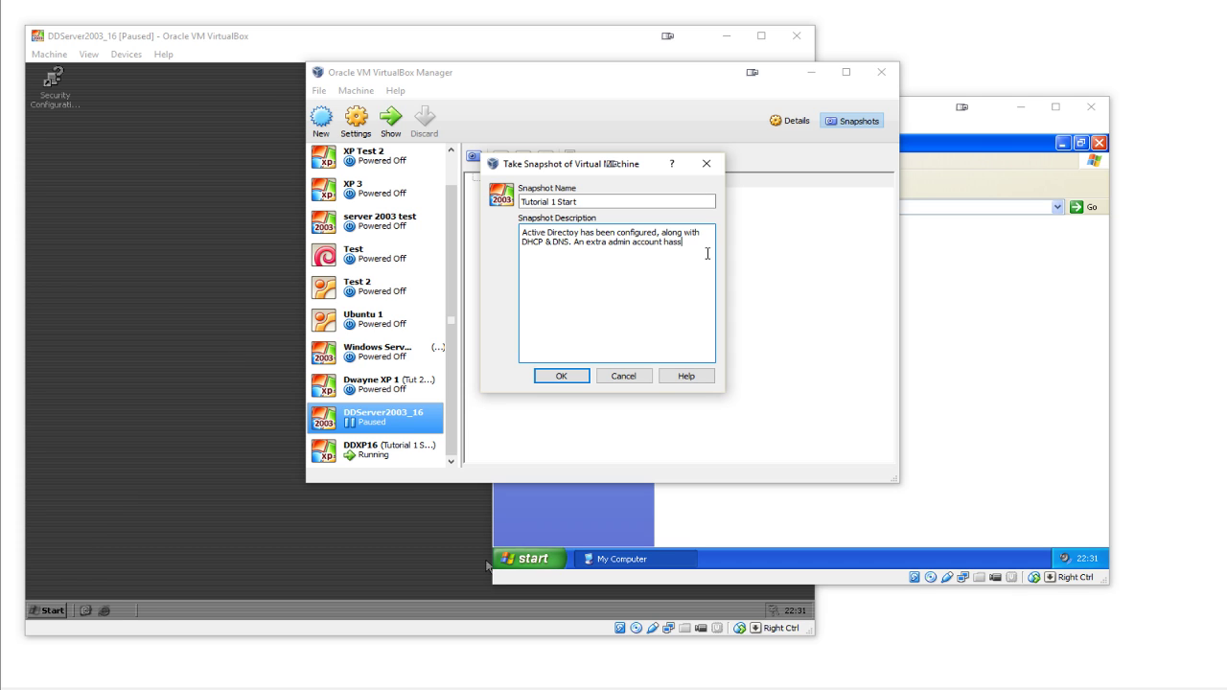
{"action": "key", "text": "BackSpace"}
{"action": "type", "text": "been created and"}
{"action": "type", "text": " an XP client has b"}
{"action": "type", "text": "een connected to "}
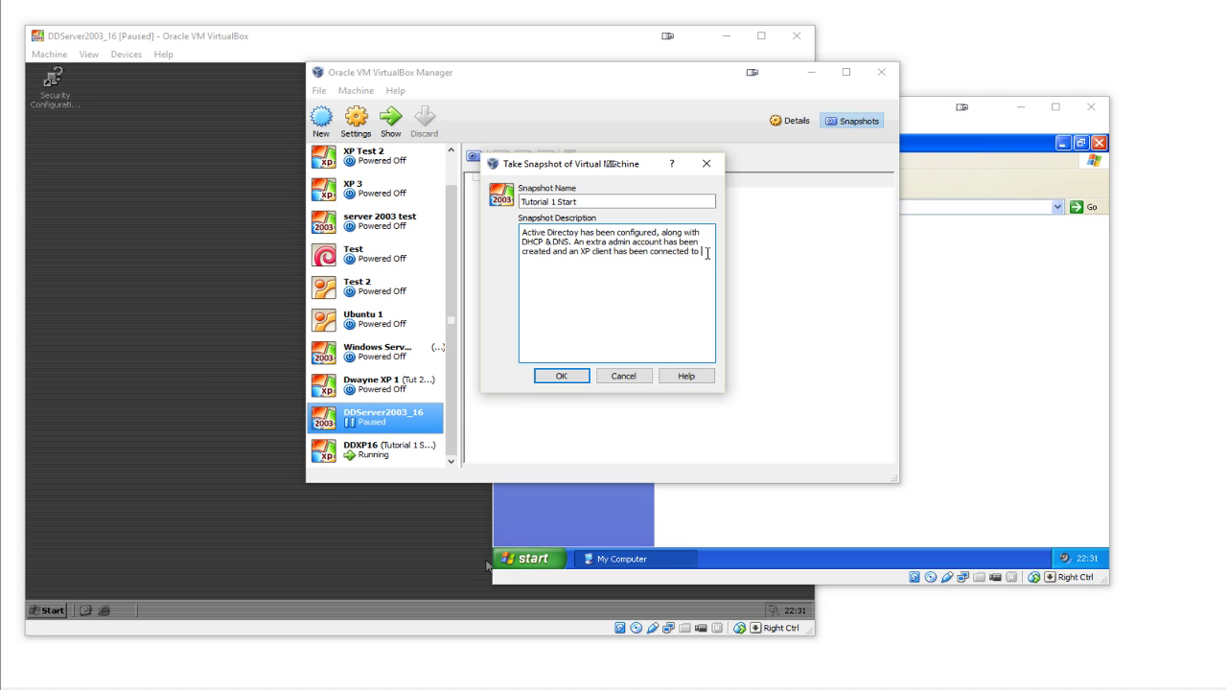
{"action": "type", "text": "Active Directory,"}
{"action": "key", "text": "BackSpace"}
{"action": "key", "text": "BackSpace"}
{"action": "type", "text": "ry, using an address given by"}
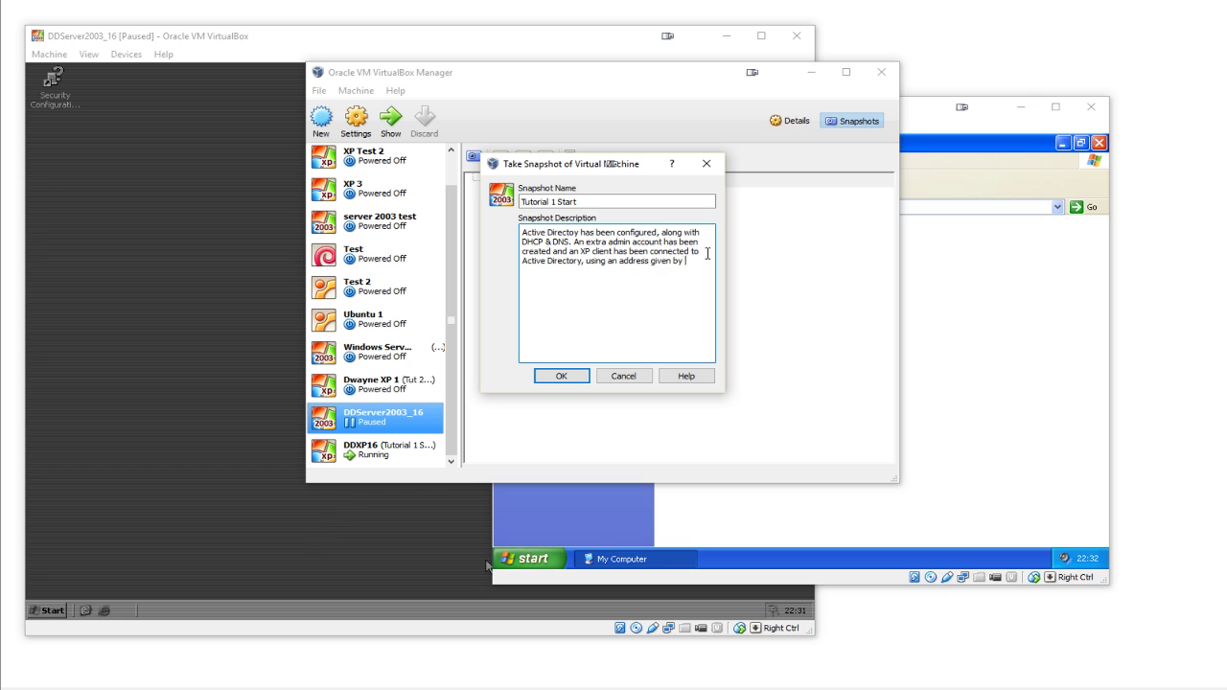
{"action": "type", "text": " the DHCP server"}
{"action": "left_click", "coordinate": [562, 376]}
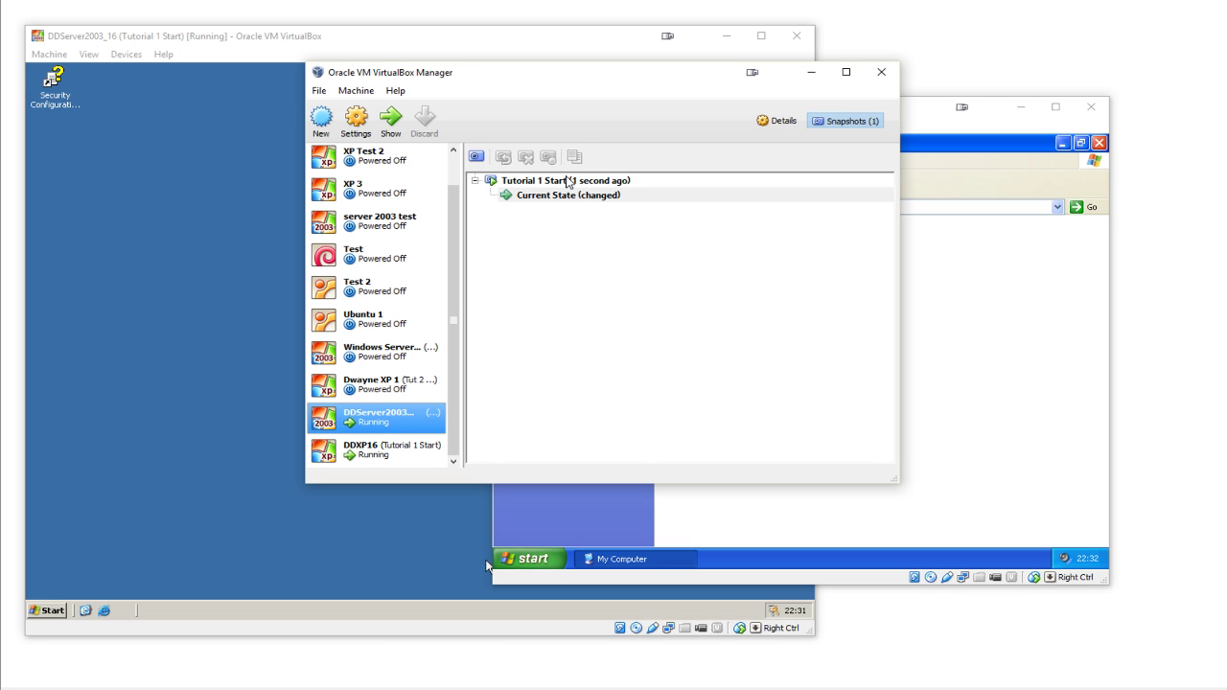
- Check the new Tutorial 1 Start snapshot's details
{"action": "right_click", "coordinate": [566, 180]}
{"action": "left_click", "coordinate": [619, 217]}
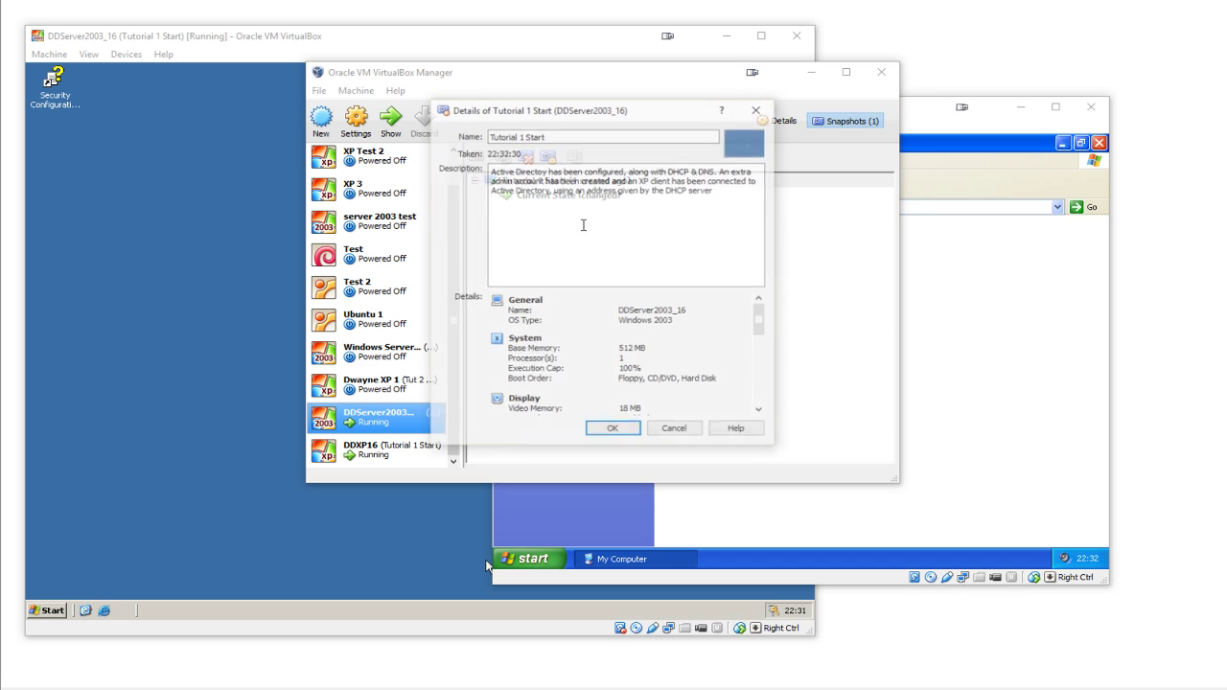
{"action": "left_click", "coordinate": [615, 436]}
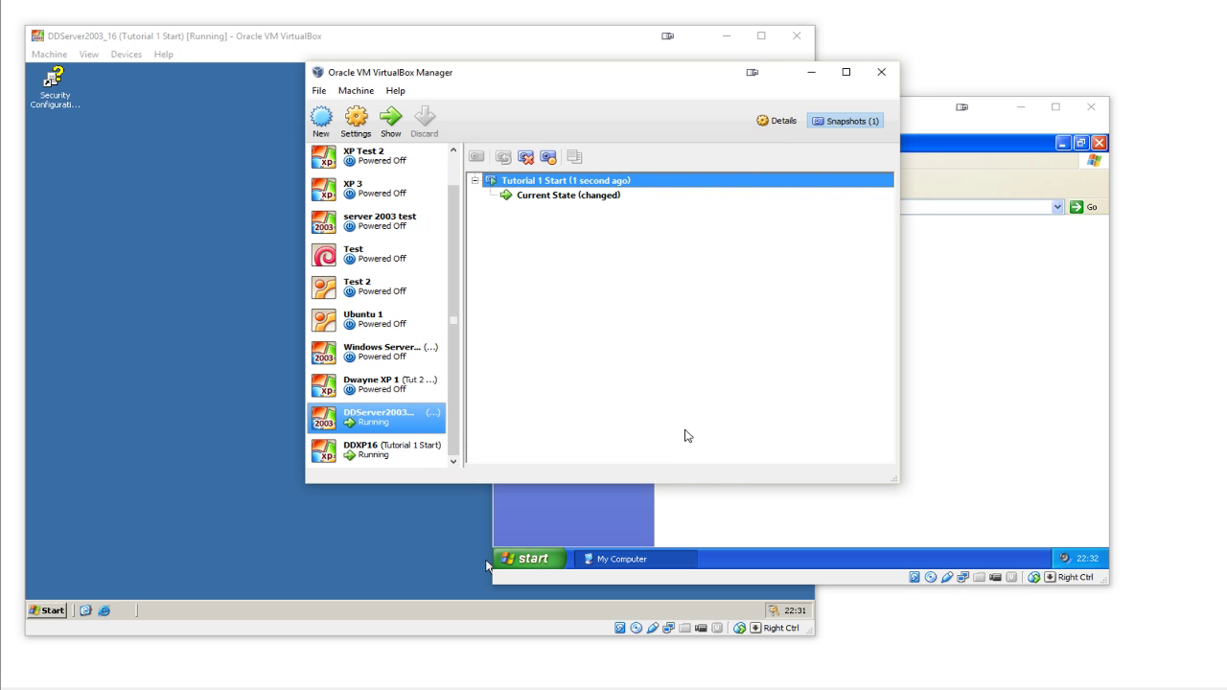